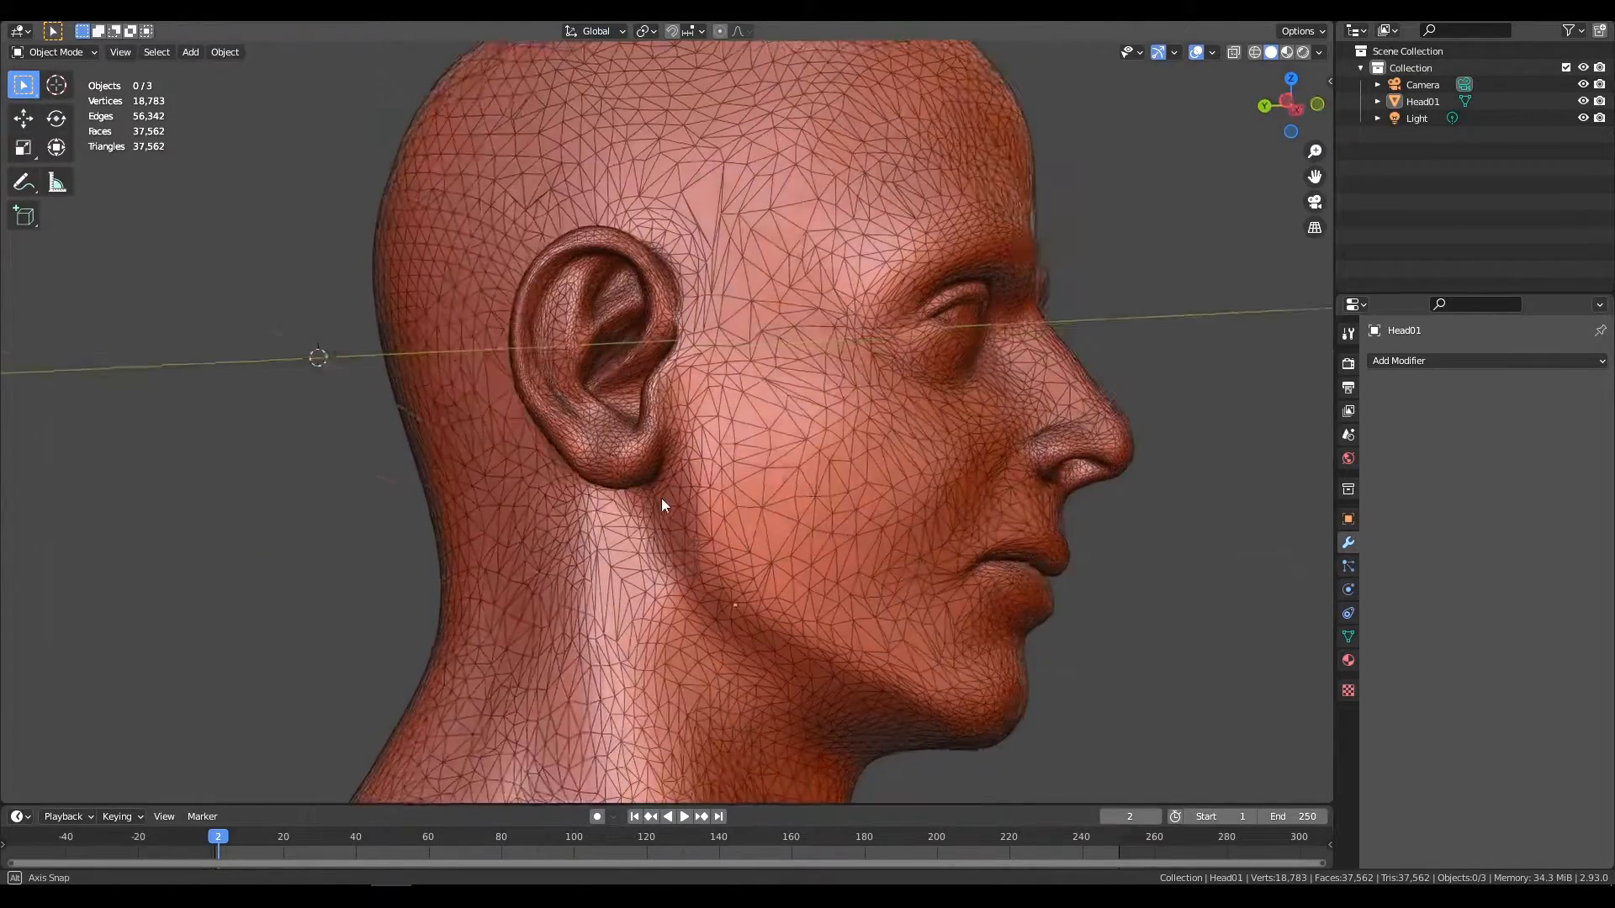
{"action": "middle_click_drag", "start_coordinate": [775, 558], "coordinate": [870, 521], "text": "ctrl"}
{"action": "scroll", "coordinate": [870, 528], "scroll_direction": "down", "scroll_amount": 5}
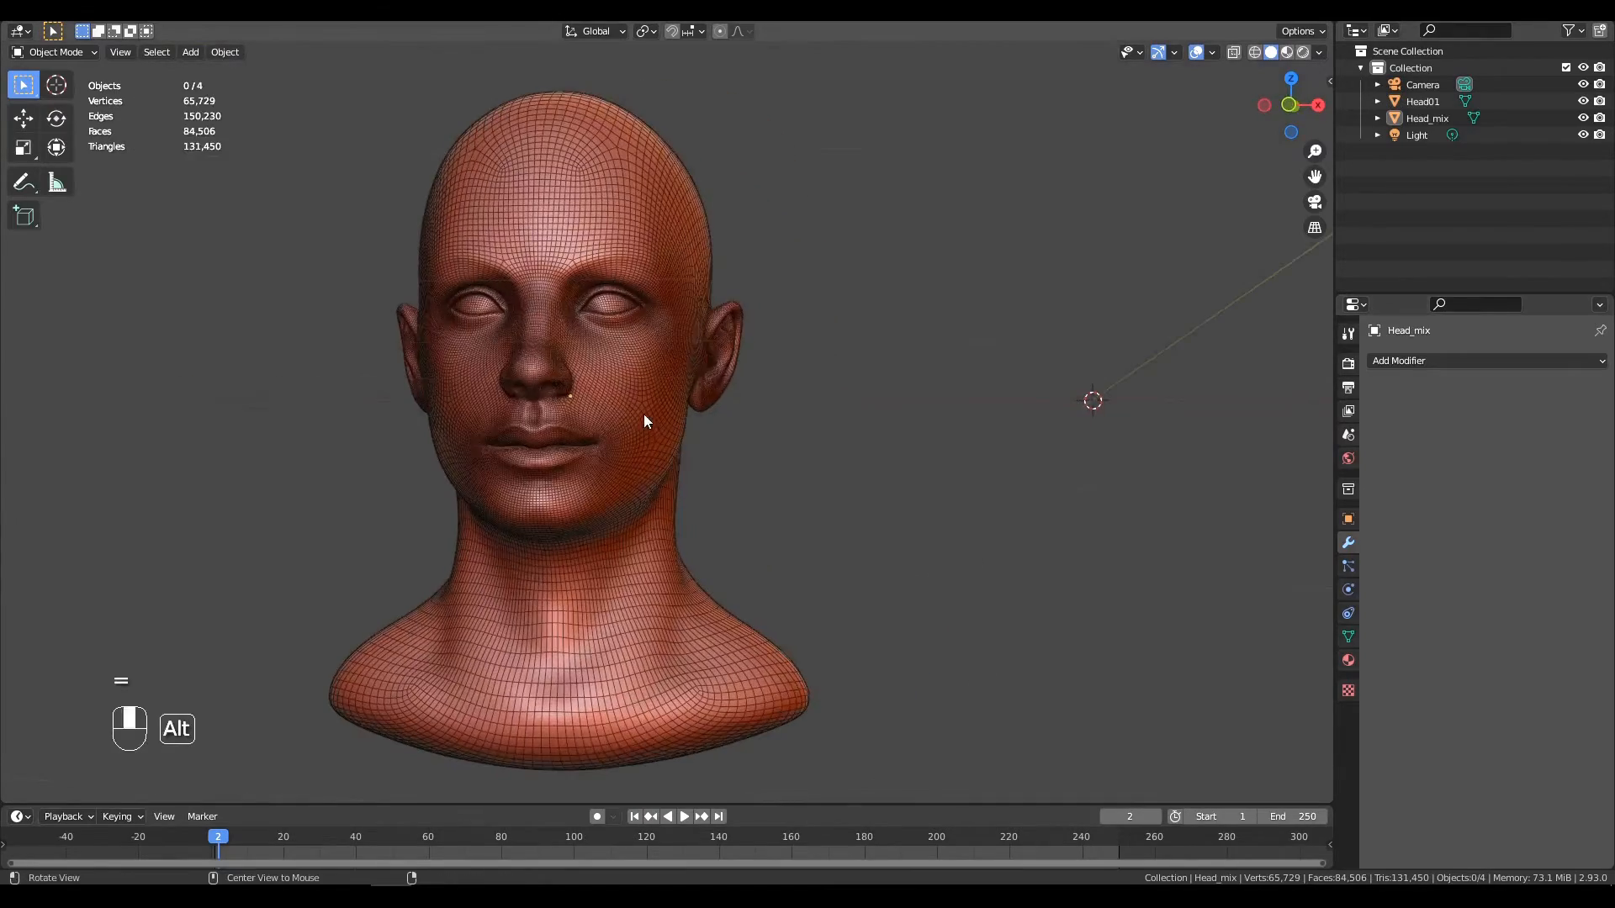
{"action": "middle_click_drag", "start_coordinate": [643, 414], "coordinate": [879, 324], "text": "alt"}
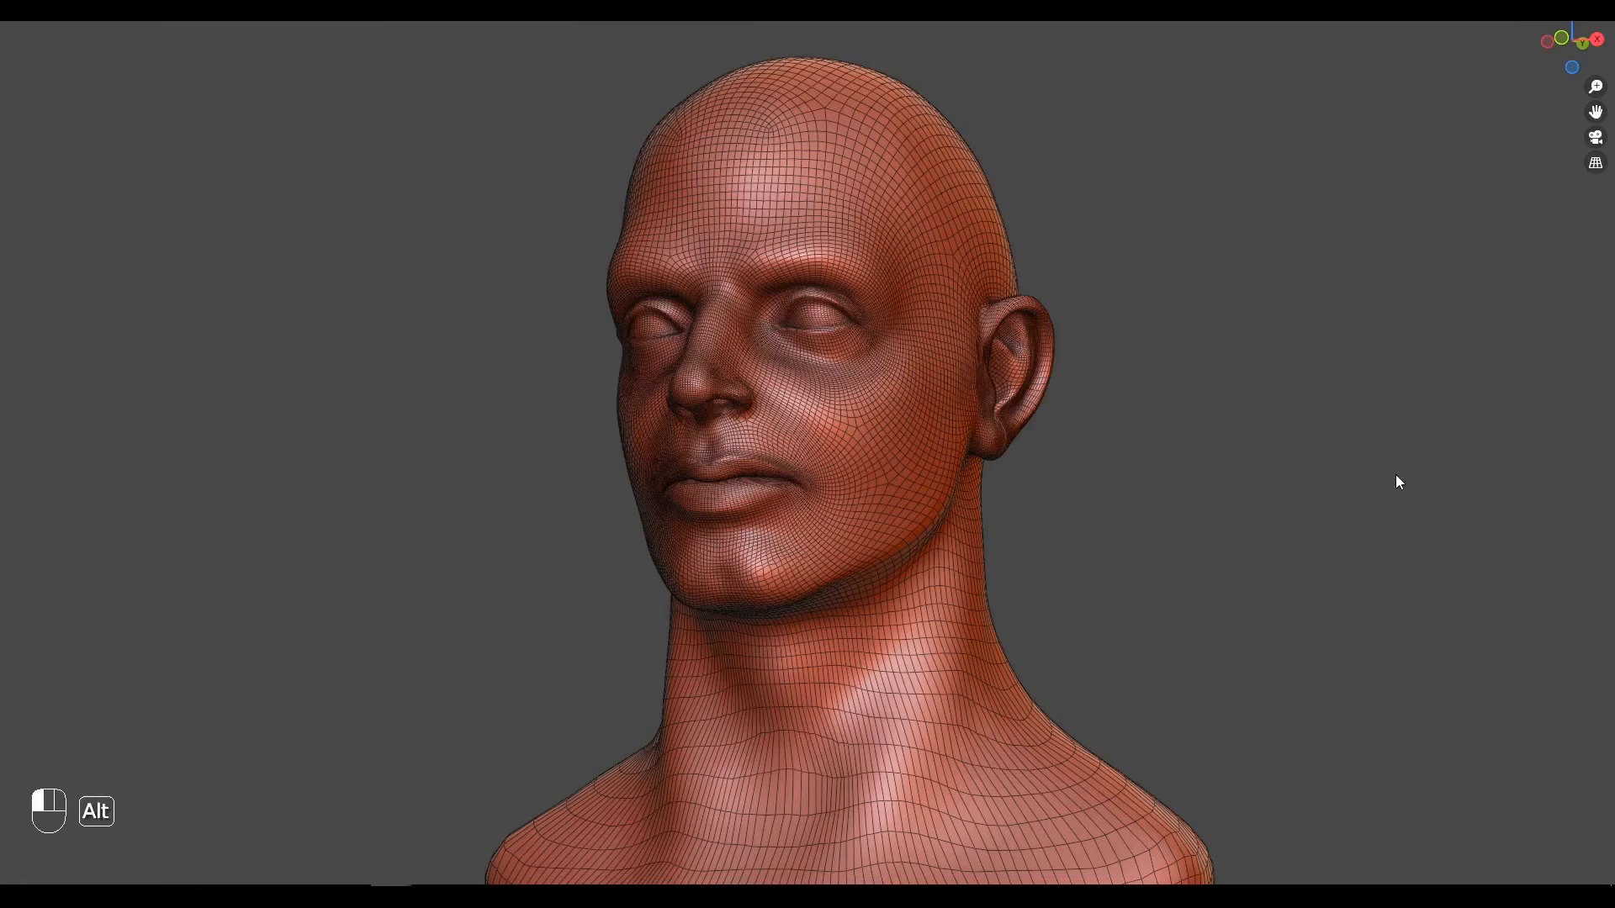
{"action": "middle_click_drag", "start_coordinate": [1395, 475], "coordinate": [1402, 467], "text": "alt"}
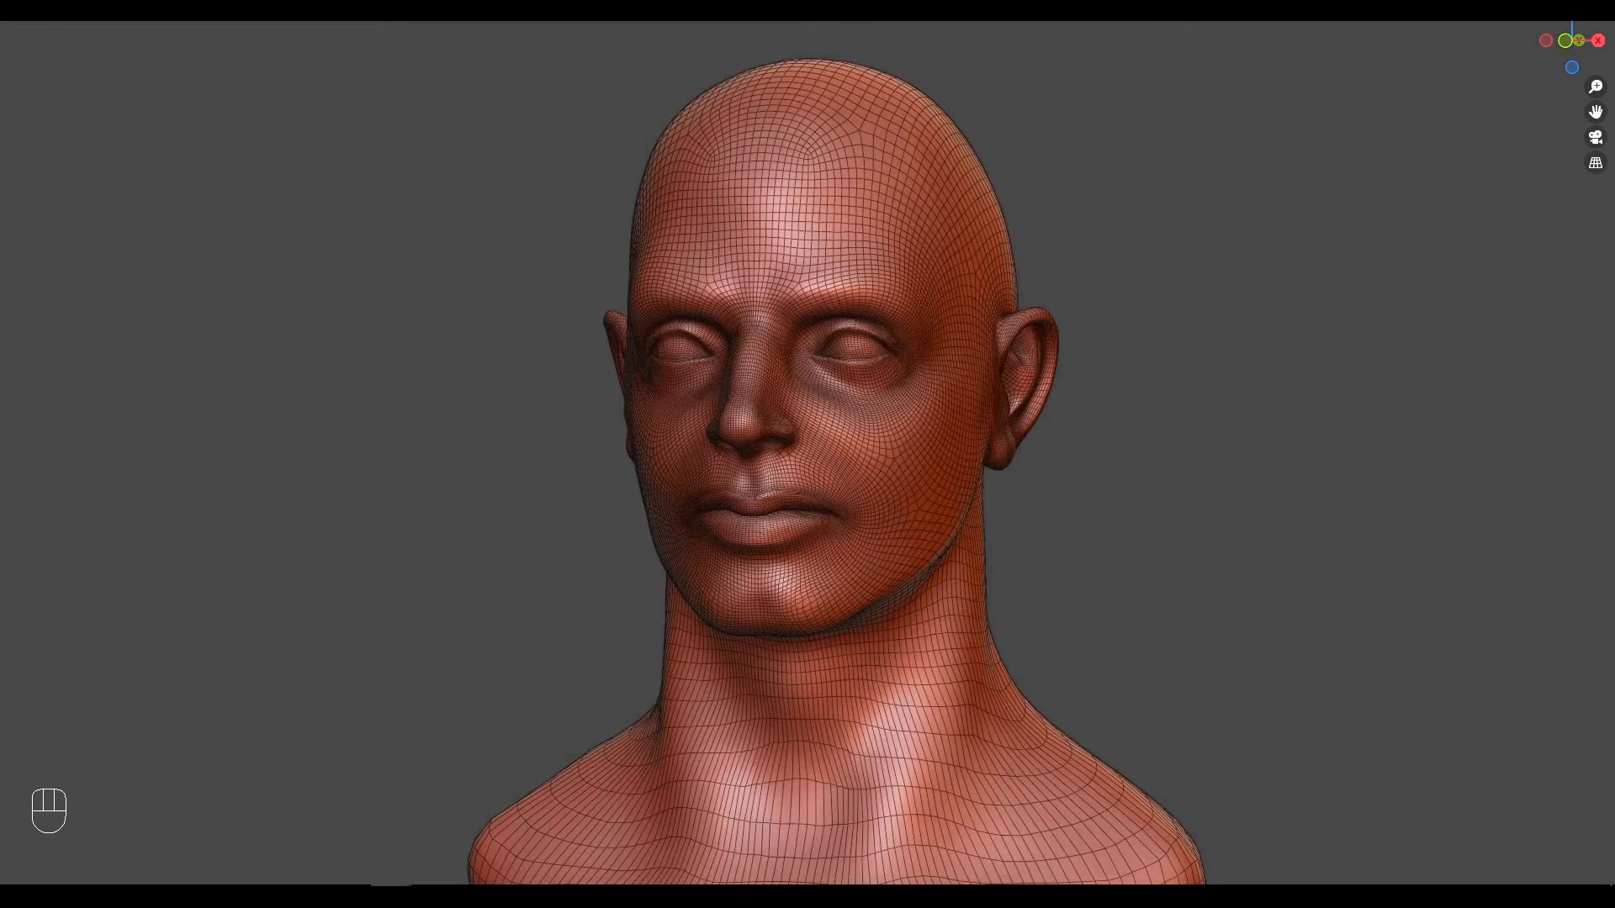
{"action": "left_click", "coordinate": [861, 432]}
{"action": "key", "text": "equal"}
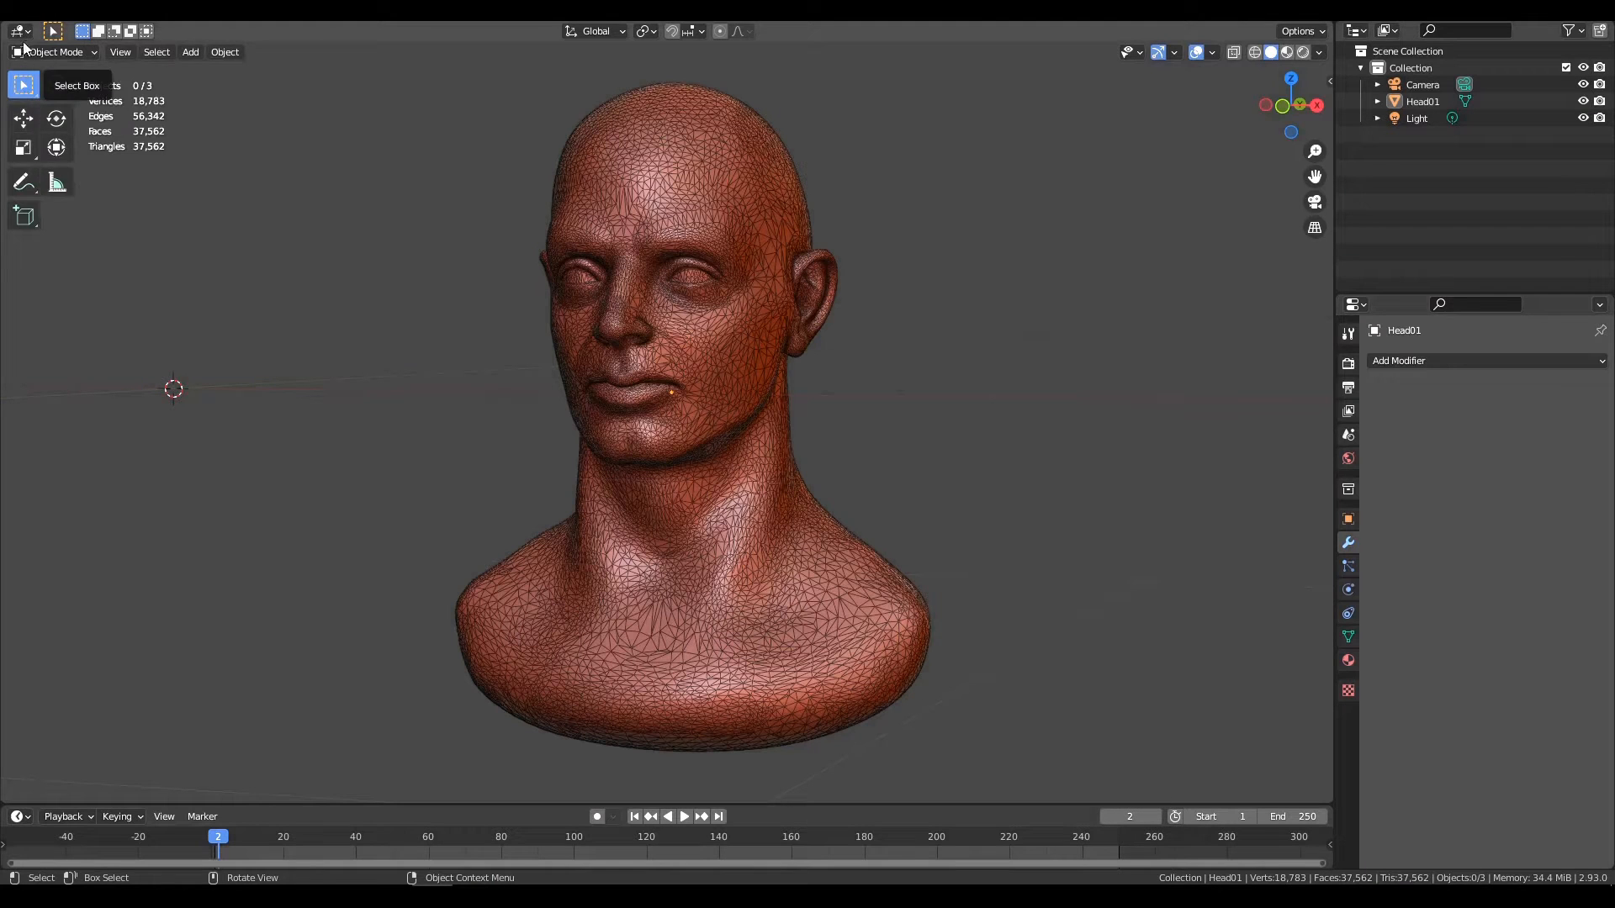
Append the Head_mix object from Head 39.blend into the scene.
{"action": "key", "text": "F4"}
{"action": "left_click", "coordinate": [84, 196]}
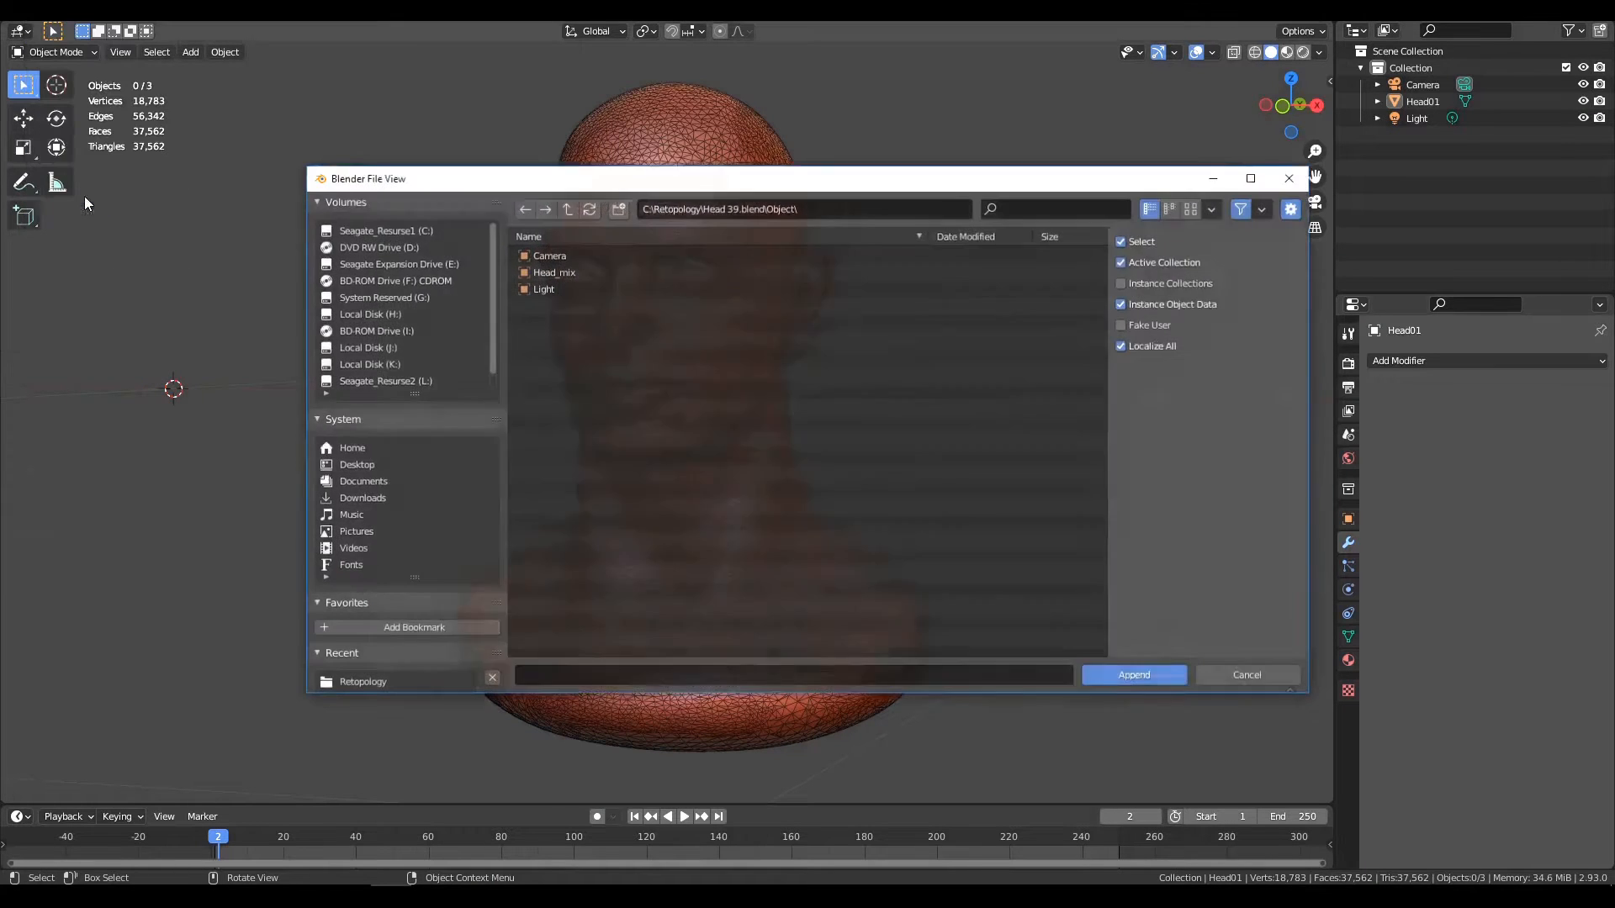
{"action": "left_click", "coordinate": [651, 270]}
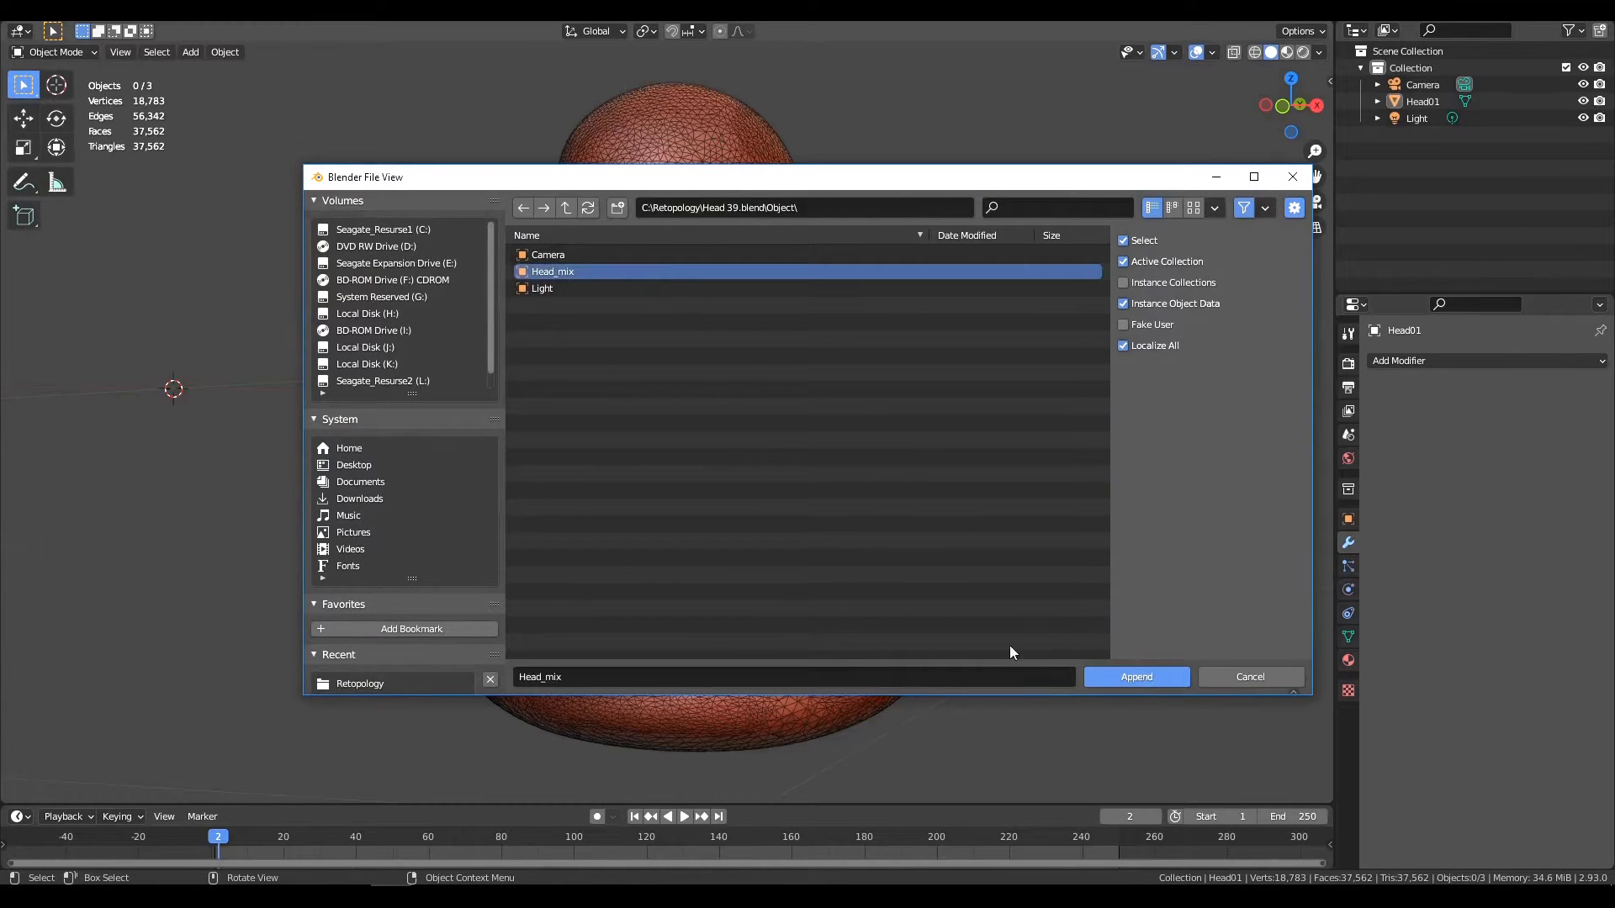
{"action": "left_click", "coordinate": [1109, 678]}
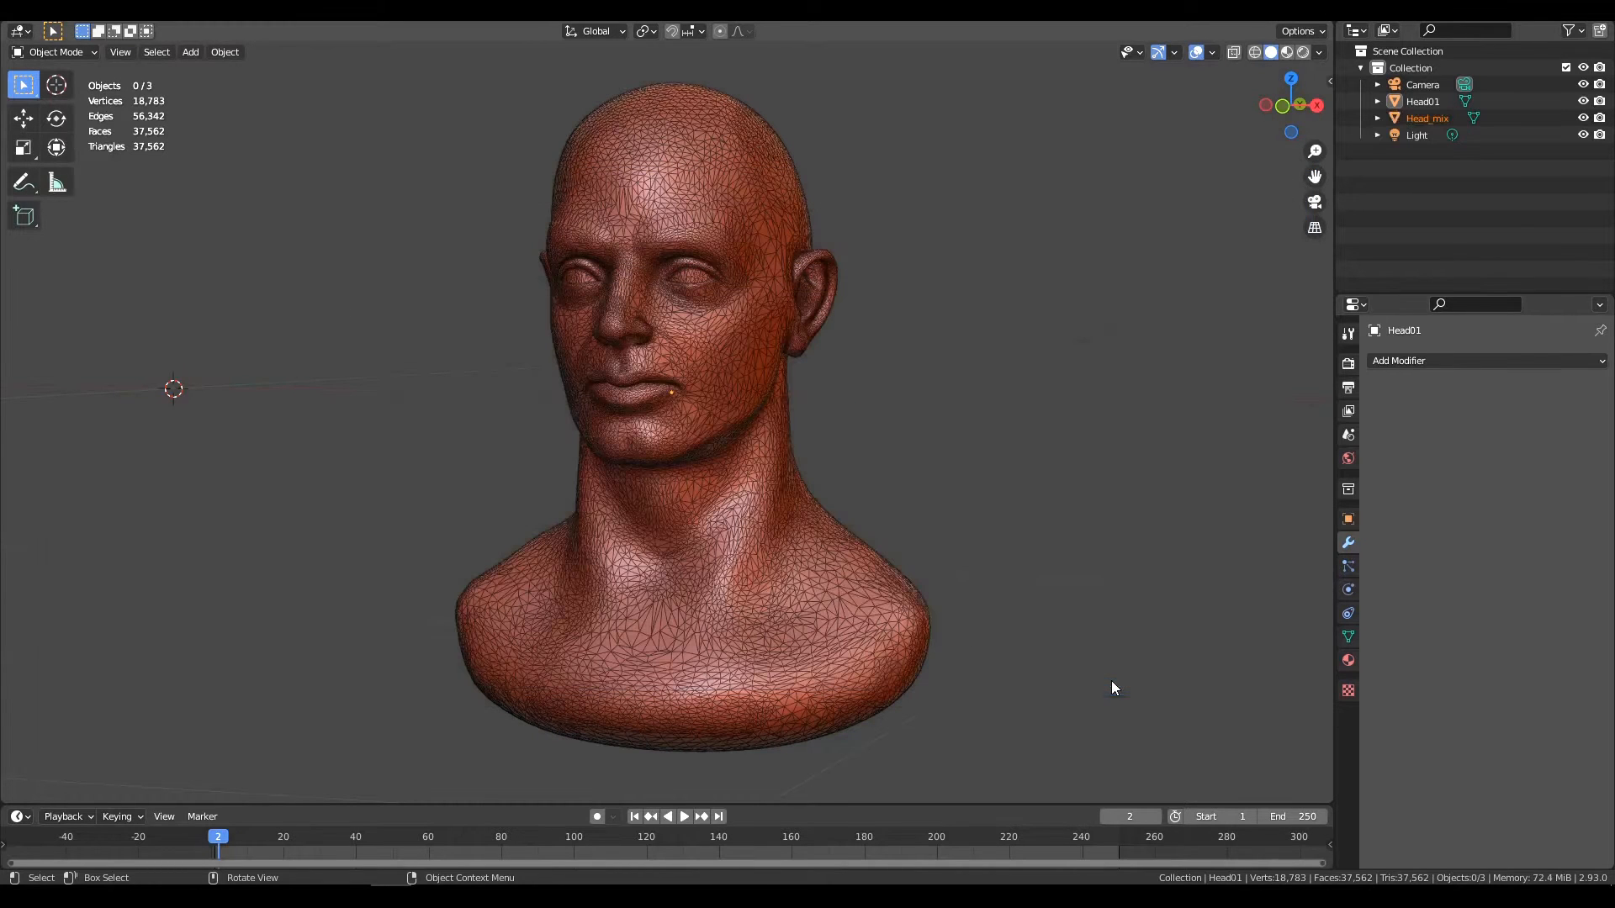
Enable the Screencast Keys overlay in the viewport and hide the sidebar again.
{"action": "left_click", "coordinate": [1327, 85]}
{"action": "left_click", "coordinate": [1323, 227]}
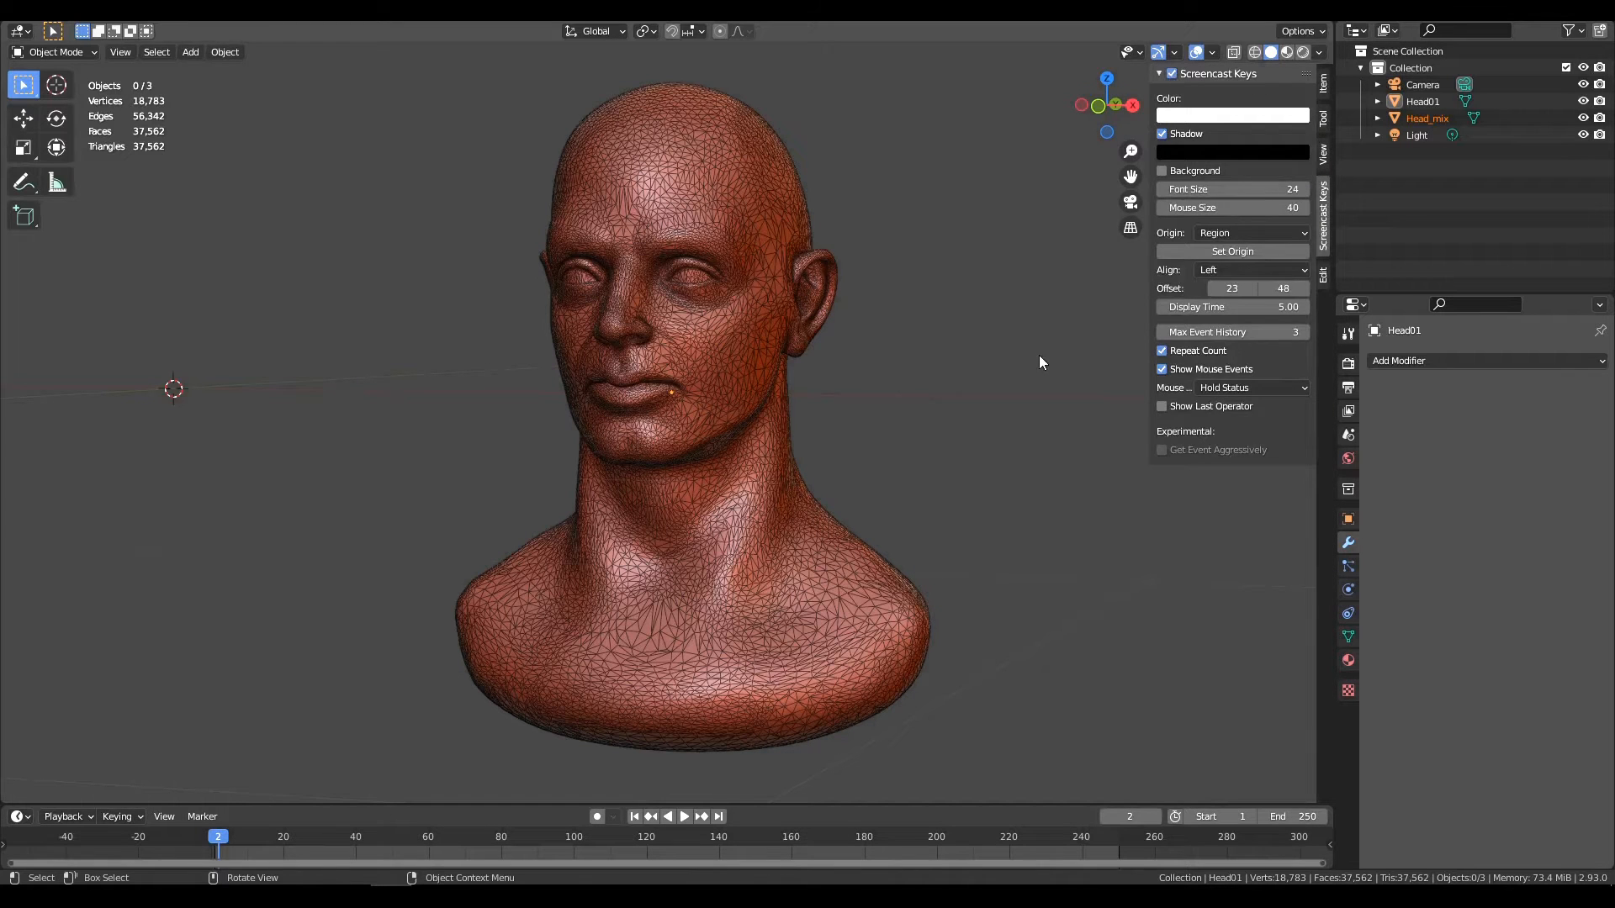
{"action": "key", "text": "n"}
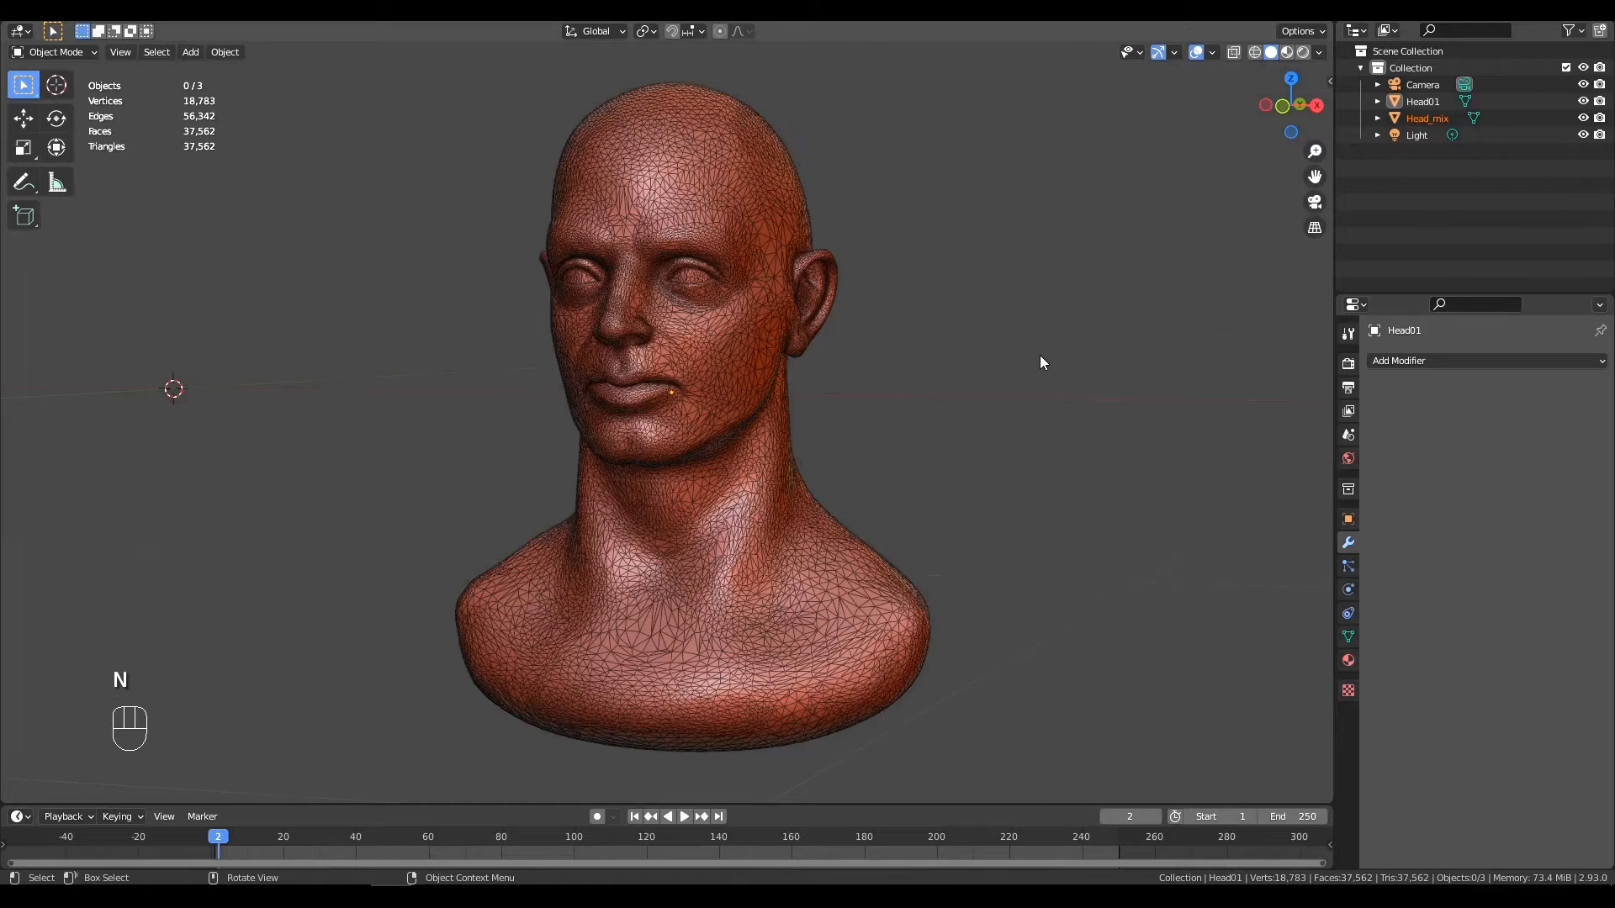
Turn on the wireframe display for the appended Head_mix bust and inspect its topology up close.
{"action": "key", "text": "KP_1"}
{"action": "middle_click_drag", "start_coordinate": [1039, 363], "coordinate": [1167, 410], "text": "ctrl"}
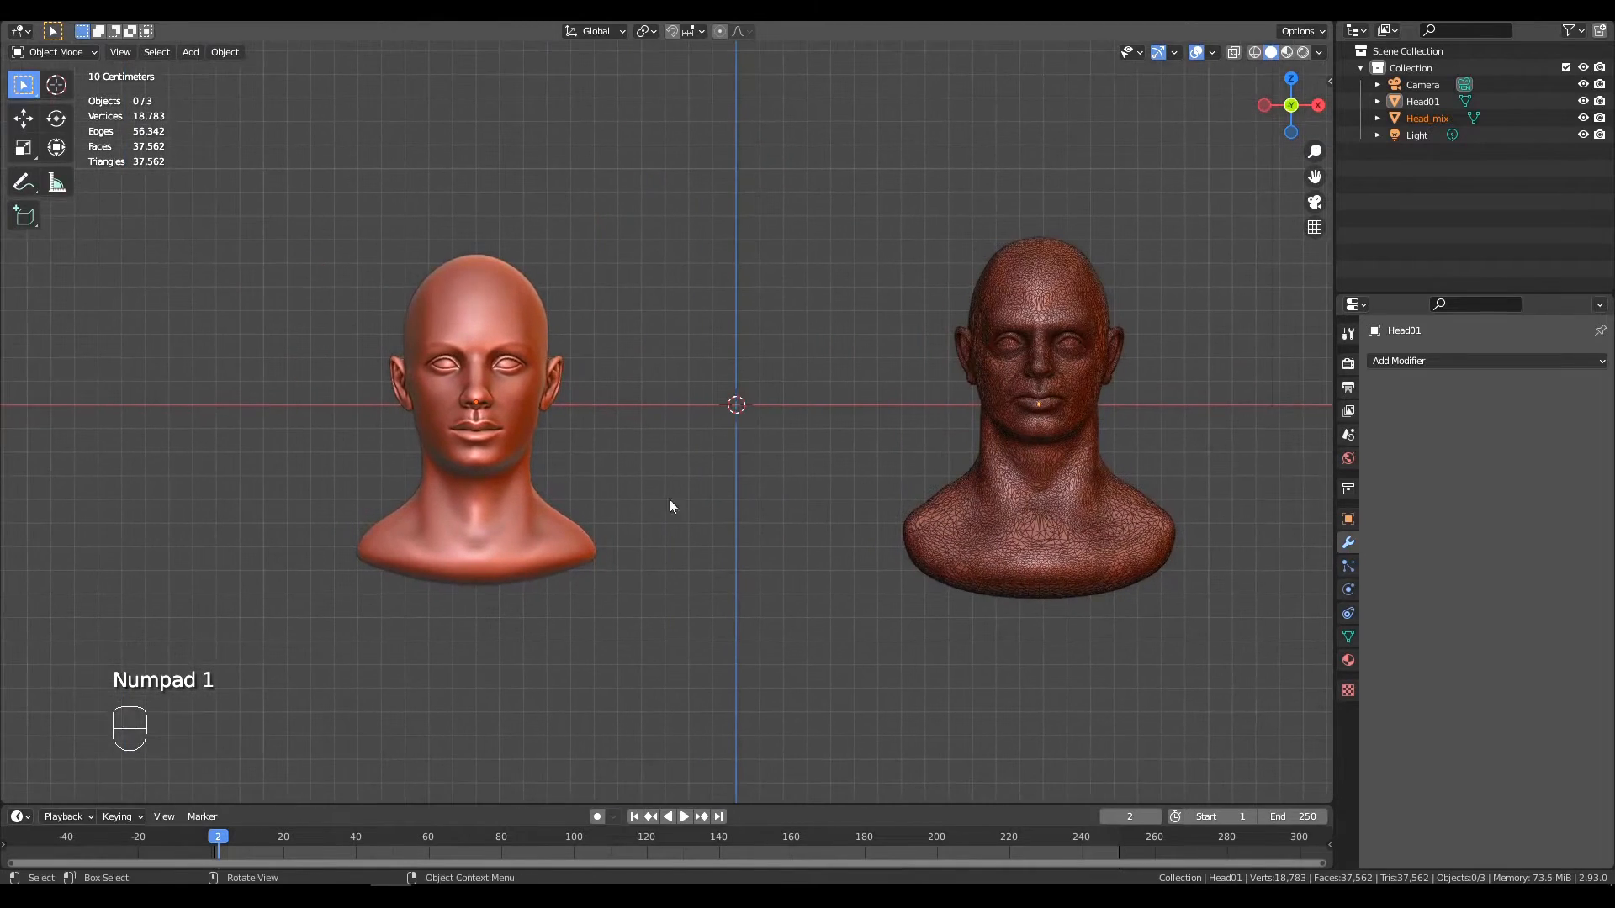
{"action": "left_click", "coordinate": [467, 470]}
{"action": "key", "text": "equal"}
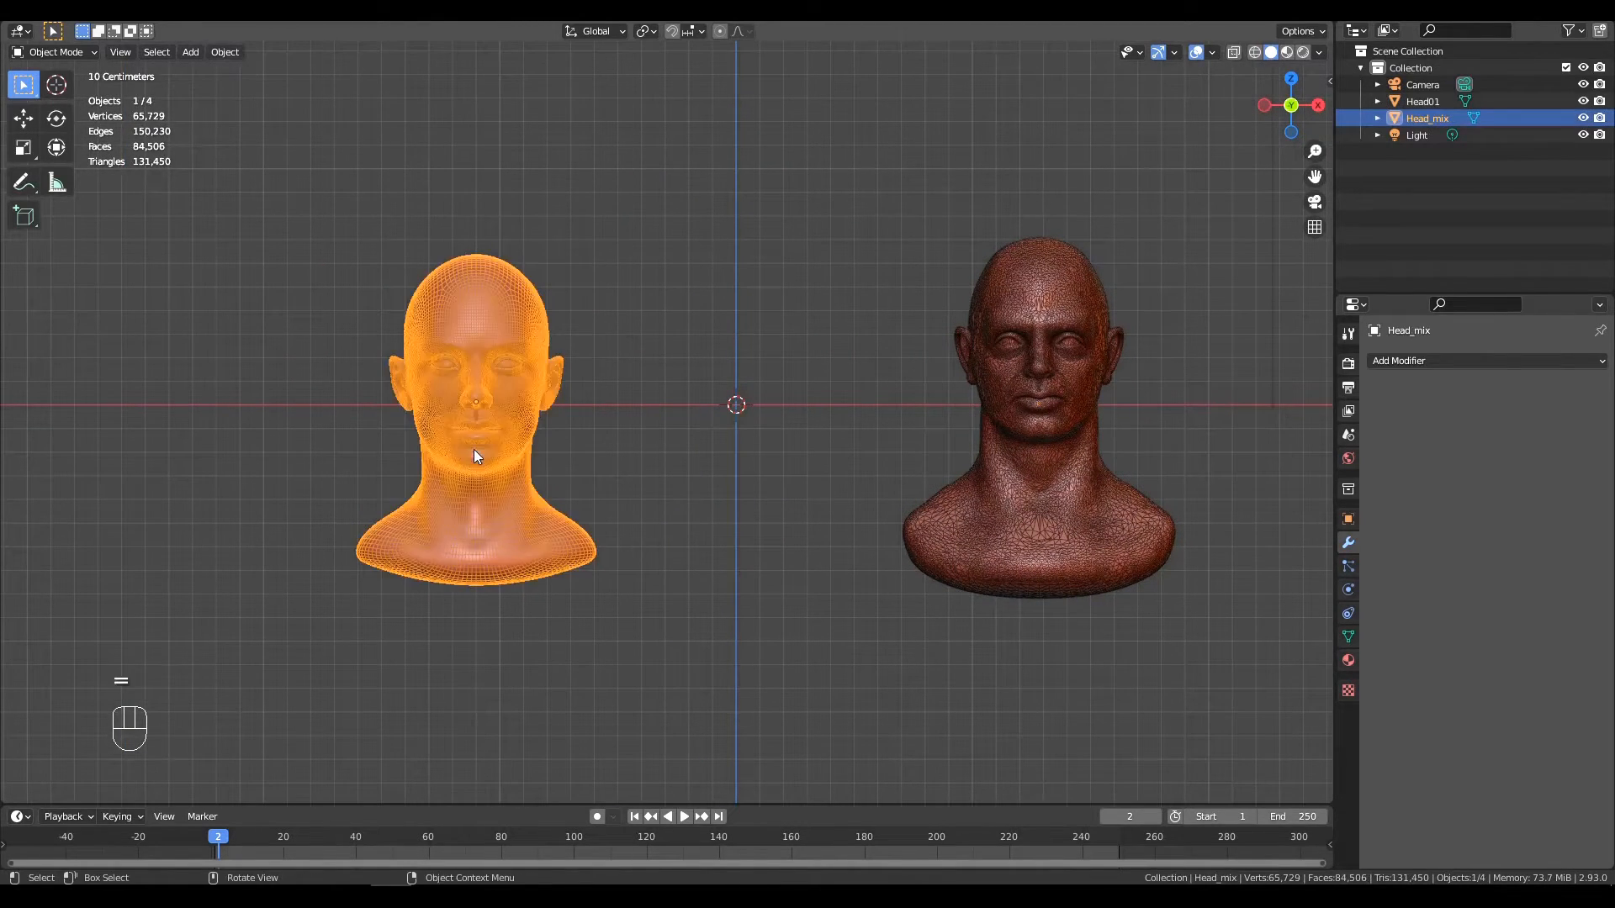
{"action": "middle_click_drag", "start_coordinate": [473, 450], "coordinate": [609, 331], "text": "ctrl+alt"}
{"action": "left_click", "coordinate": [609, 330]}
{"action": "middle_click_drag", "start_coordinate": [456, 380], "coordinate": [706, 394], "text": "alt+shift"}
{"action": "left_click_drag", "start_coordinate": [705, 401], "coordinate": [617, 375], "text": "alt"}
Duplicate the Head_mix bust, place the copy about 1.29 m away in the negative X direction, and hide it.
{"action": "key", "text": "KP_1"}
{"action": "key", "text": "shift+d"}
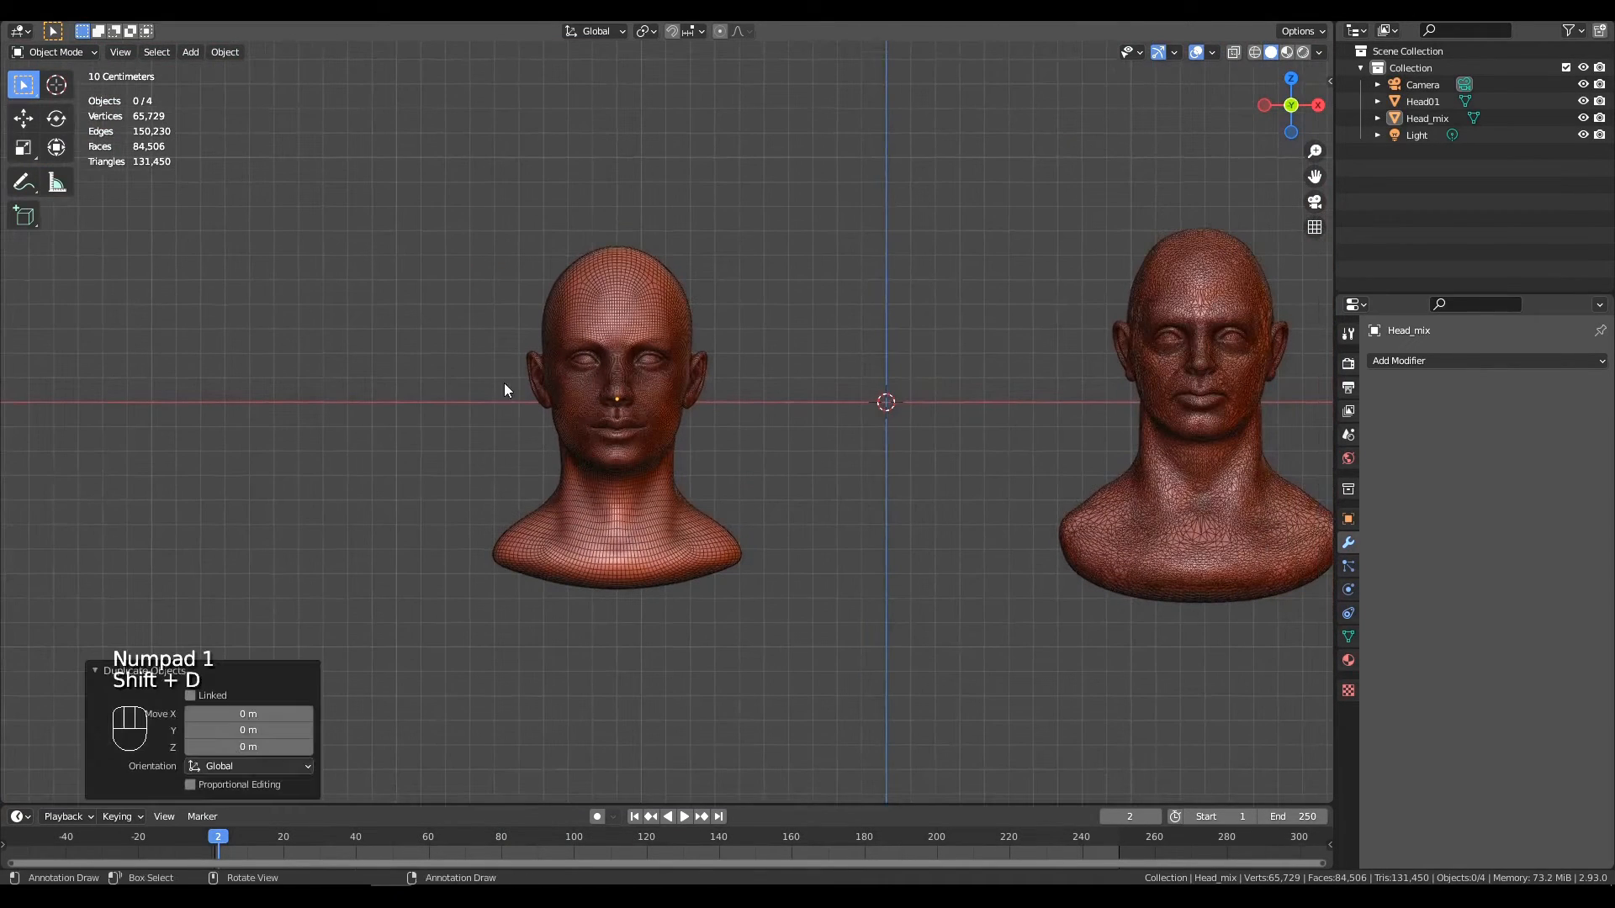
{"action": "left_click", "coordinate": [609, 342]}
{"action": "key", "text": "shift+d"}
{"action": "left_click", "coordinate": [295, 339]}
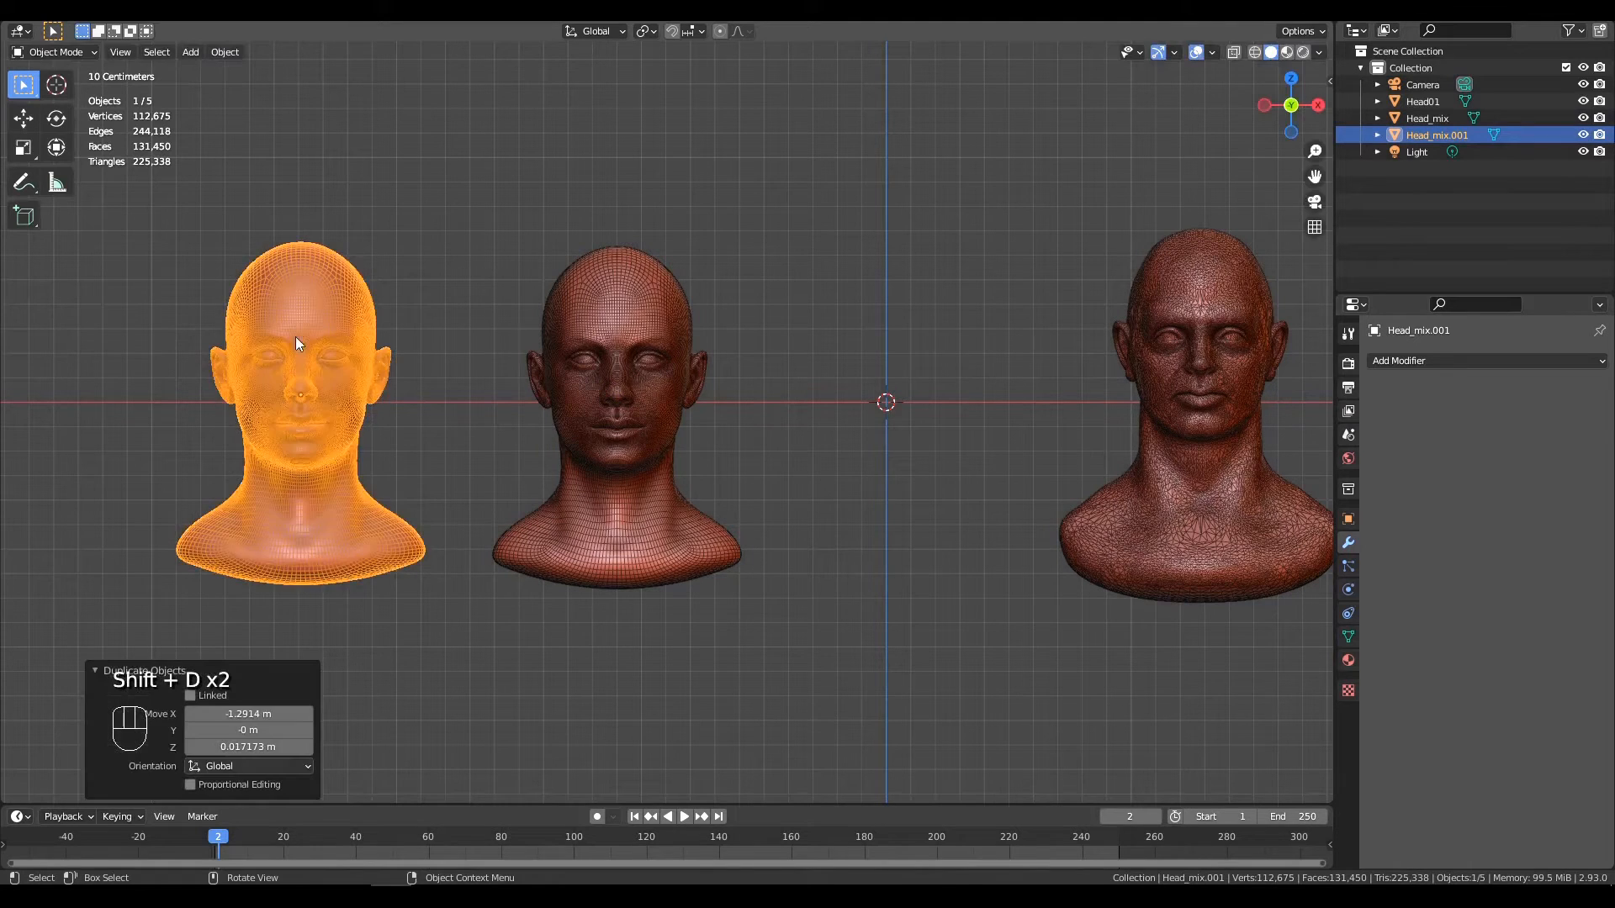
{"action": "left_click", "coordinate": [585, 648]}
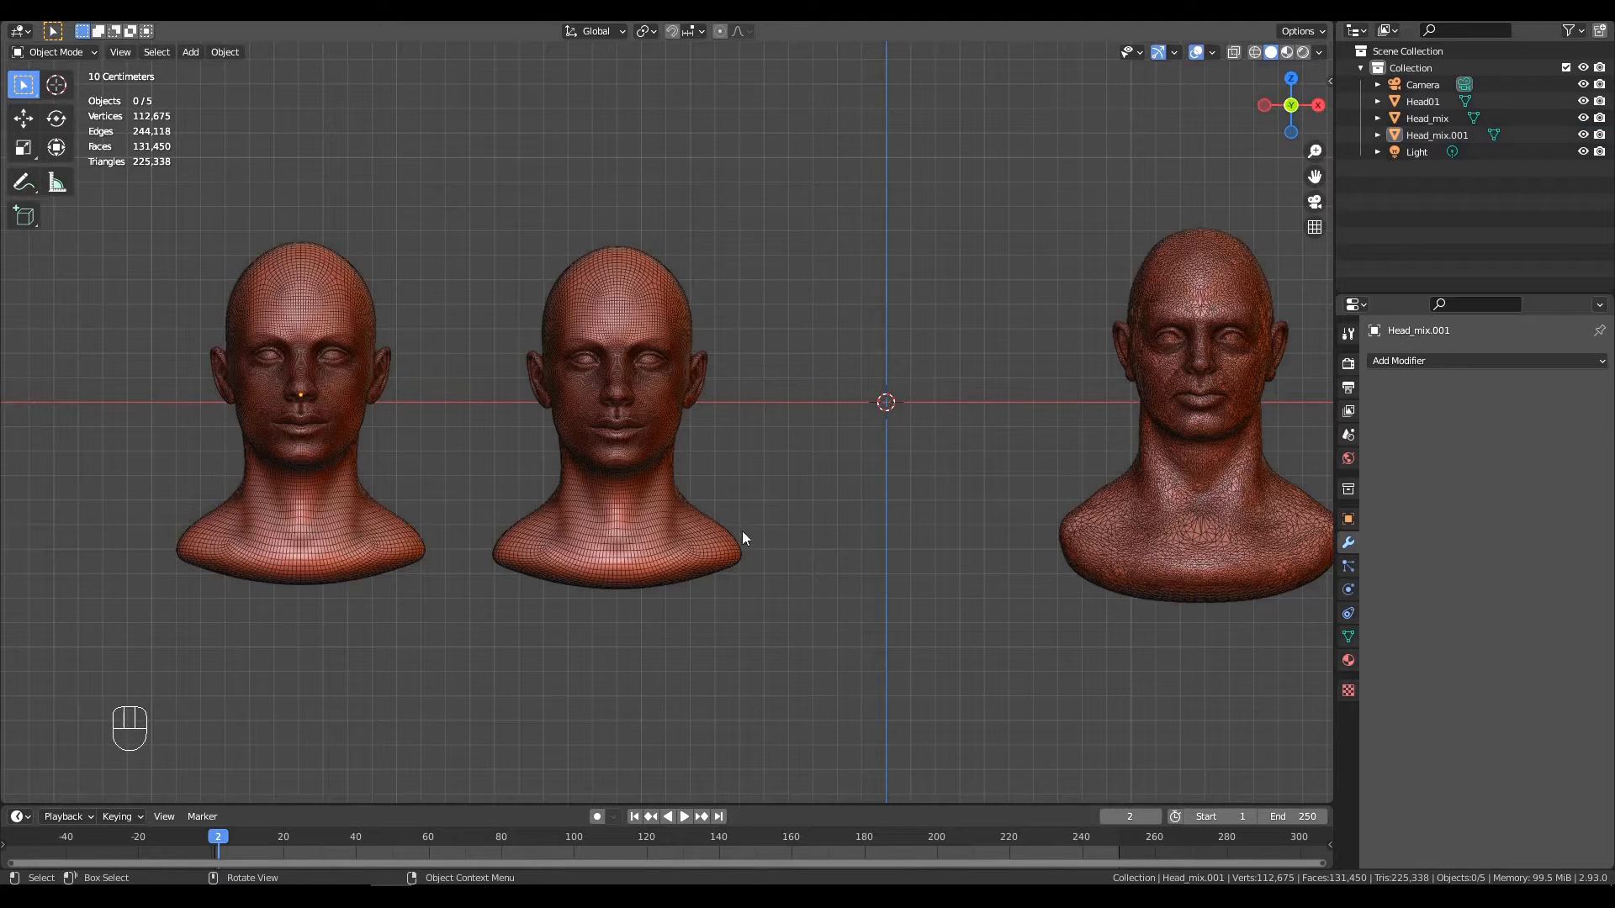
{"action": "left_click", "coordinate": [359, 512]}
{"action": "key", "text": "h"}
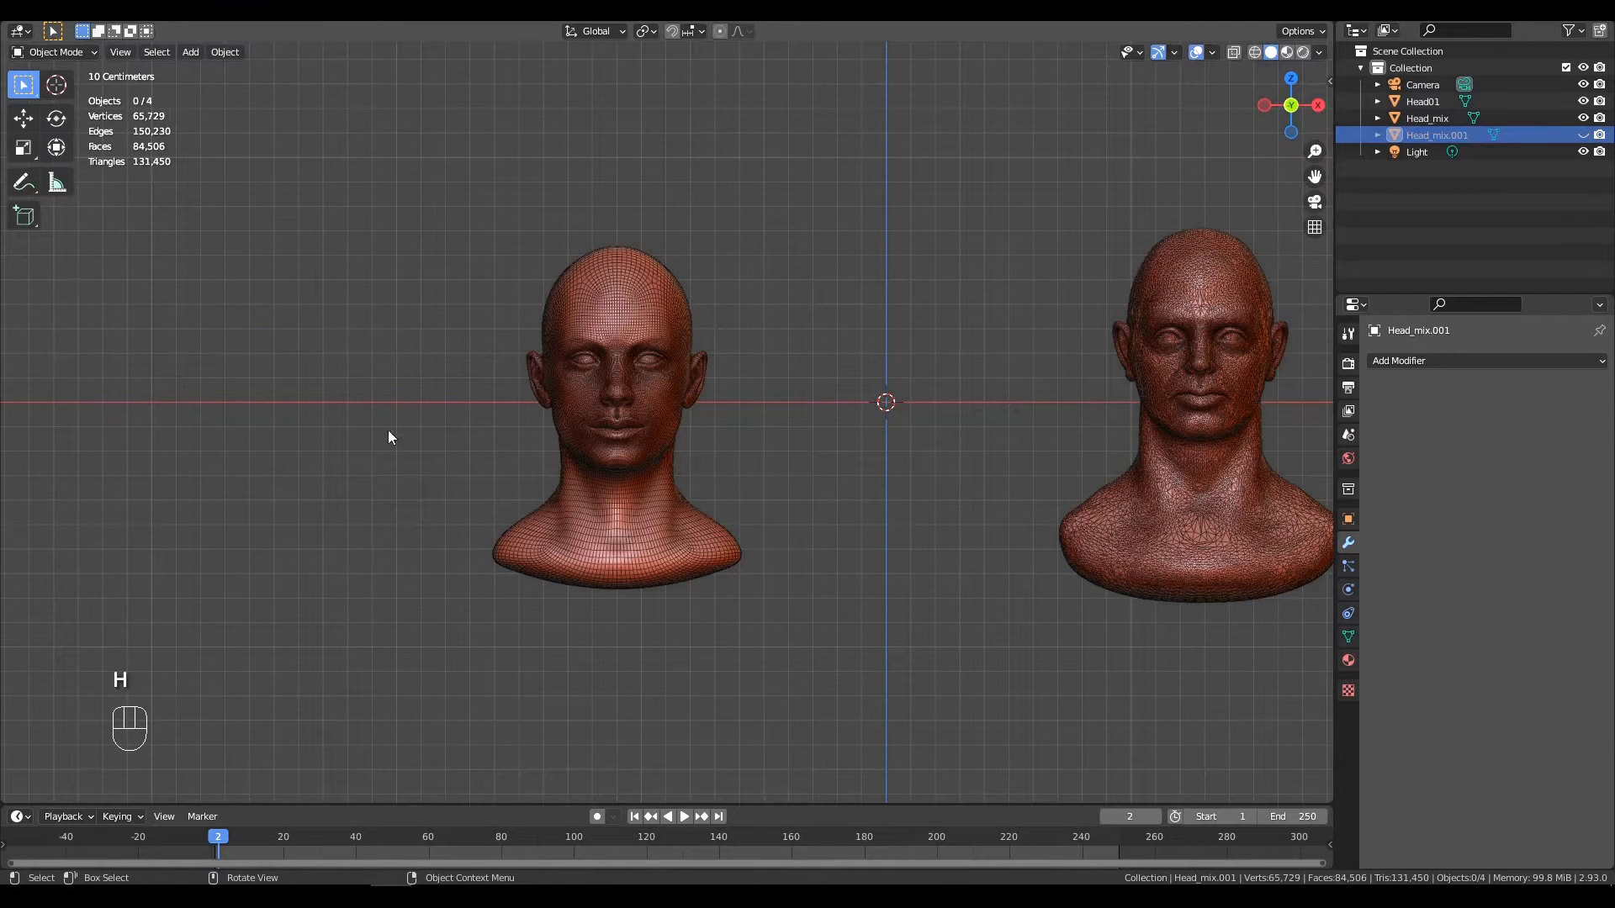
{"action": "left_click", "coordinate": [1212, 52]}
{"action": "left_click", "coordinate": [1117, 175]}
{"action": "left_click", "coordinate": [1112, 190]}
Set the origin of the Head01 bust to the 3D cursor at the world center.
{"action": "middle_click_drag", "start_coordinate": [1017, 308], "coordinate": [845, 326], "text": "shift"}
{"action": "left_click_drag", "start_coordinate": [845, 328], "coordinate": [914, 301], "text": "ctrl+alt"}
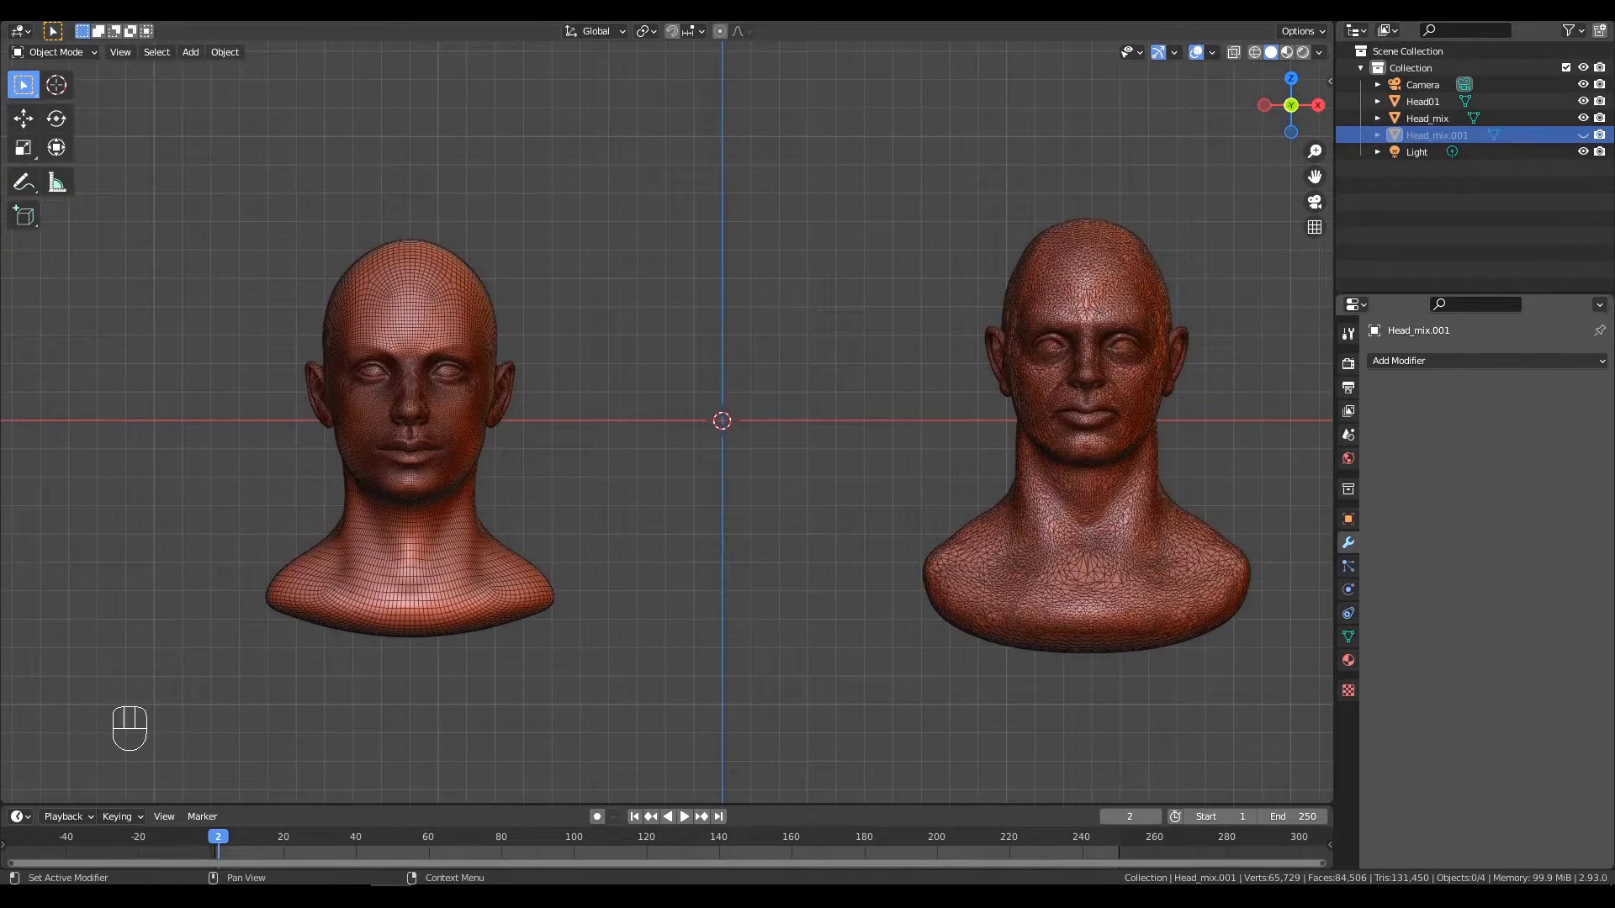
{"action": "left_click", "coordinate": [1079, 505]}
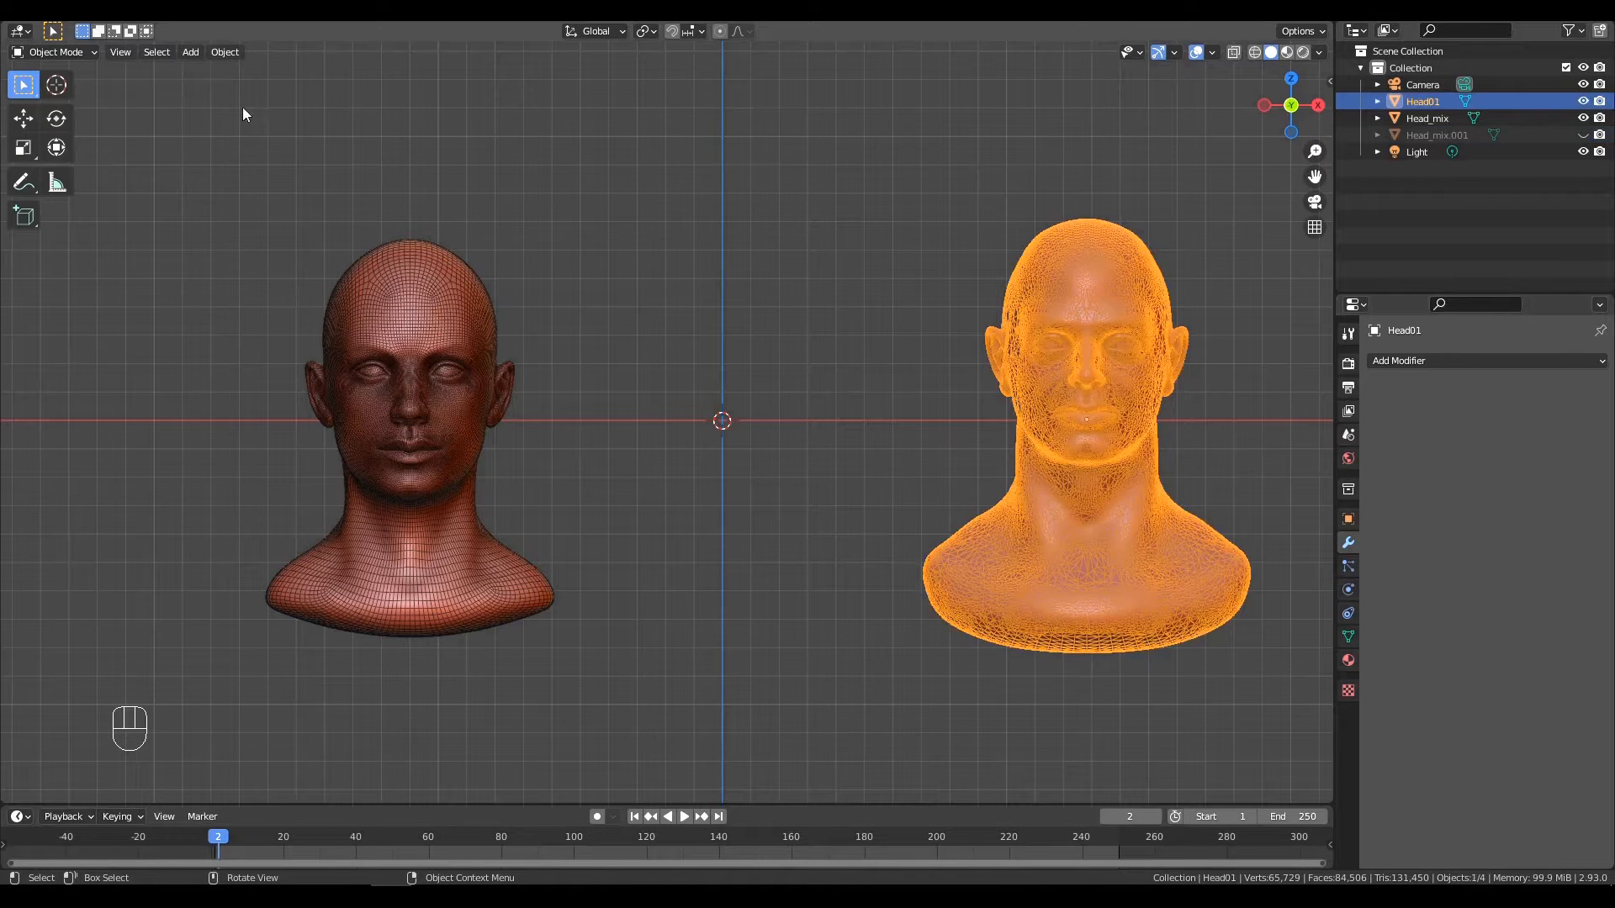
{"action": "left_click", "coordinate": [224, 52]}
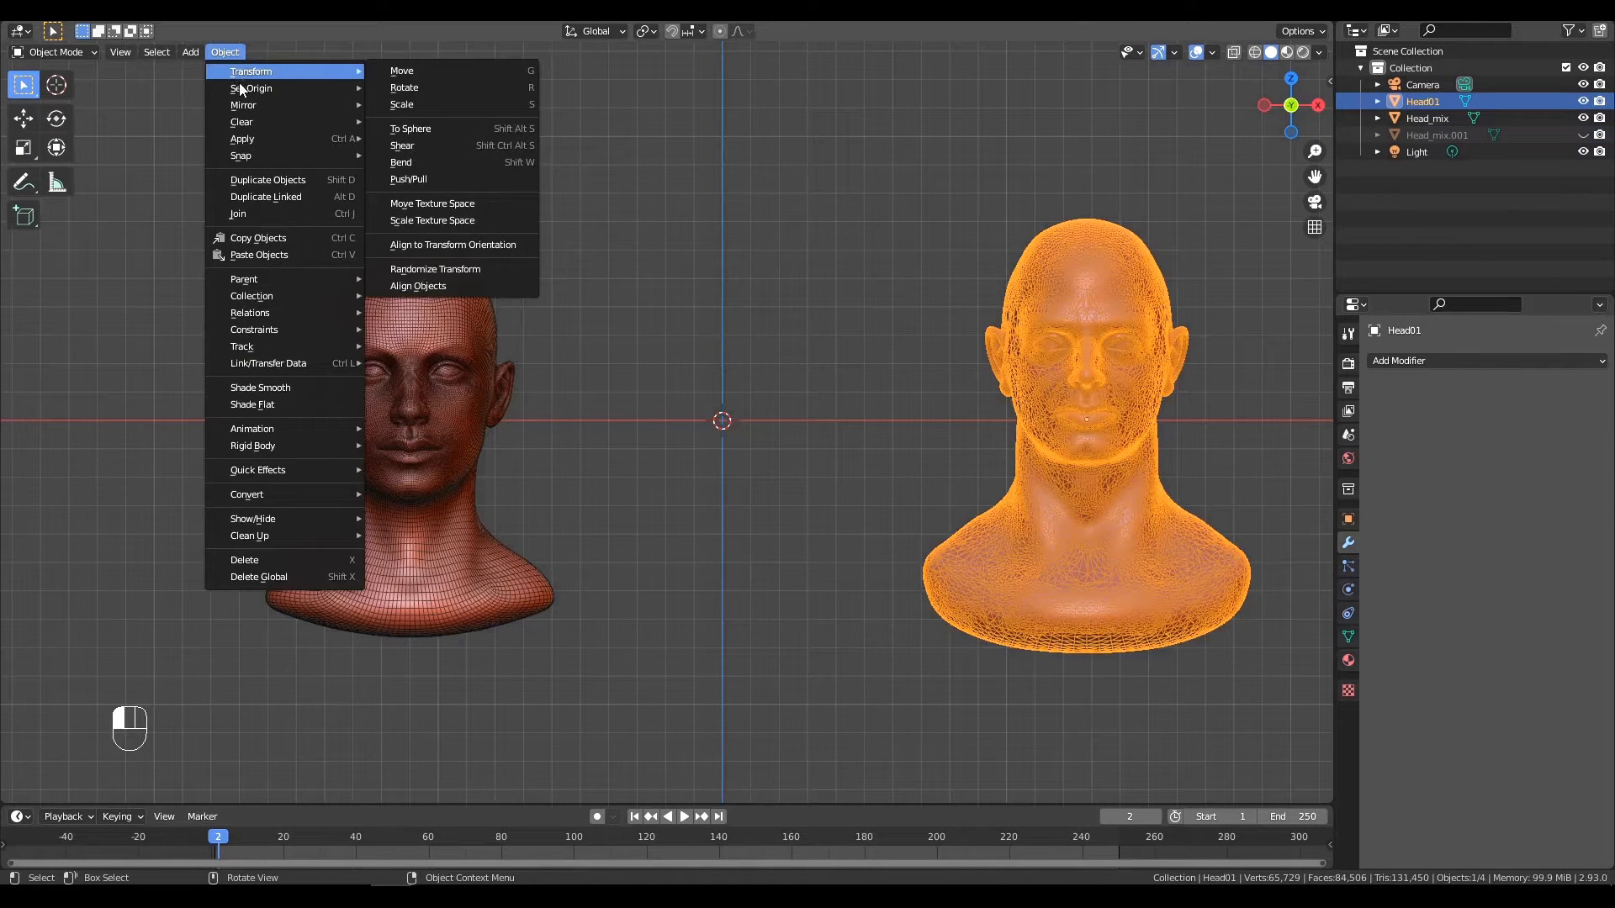
{"action": "mouse_move", "coordinate": [239, 88]}
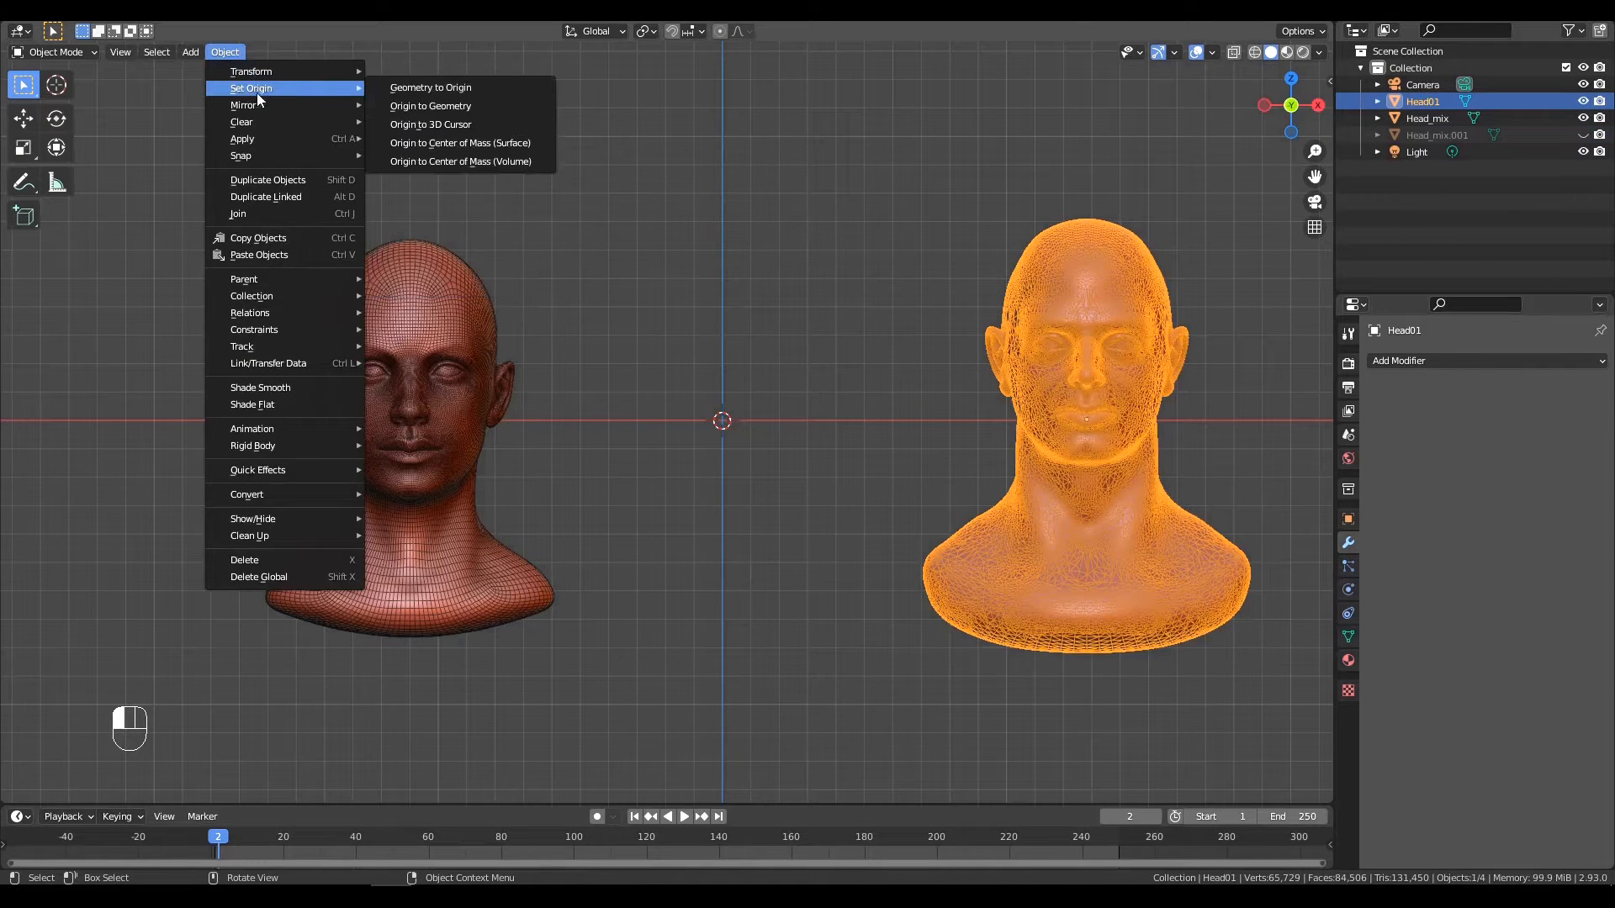
{"action": "left_click", "coordinate": [407, 126]}
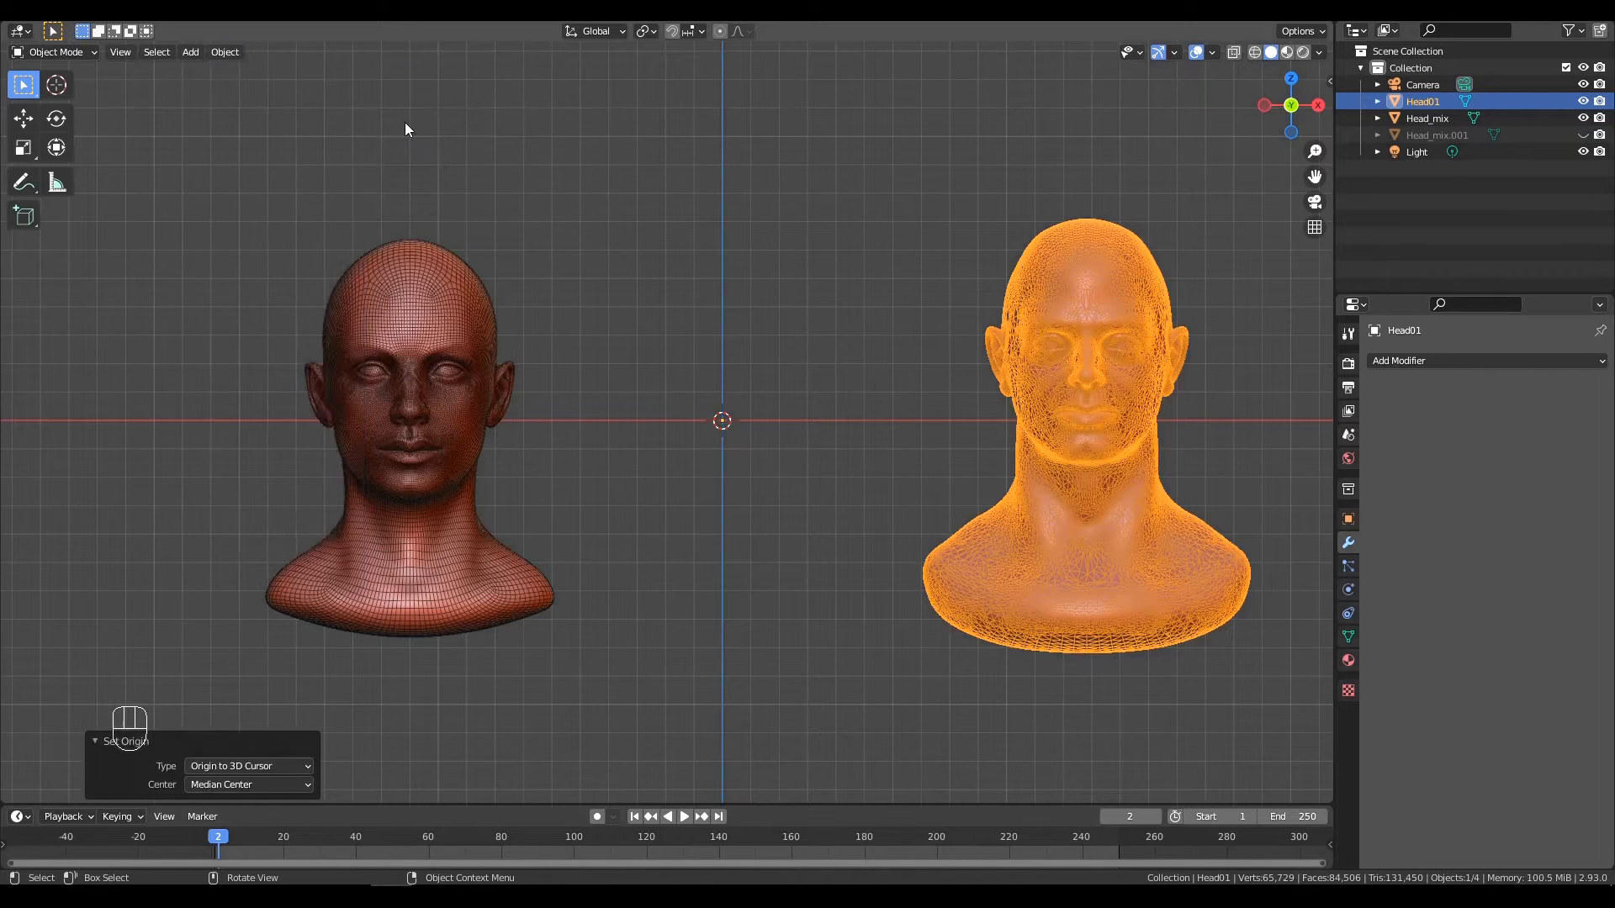
Move Head01's geometry to its origin so the bust sits at the world center, and deselect it.
{"action": "left_click", "coordinate": [239, 53]}
{"action": "mouse_move", "coordinate": [335, 90]}
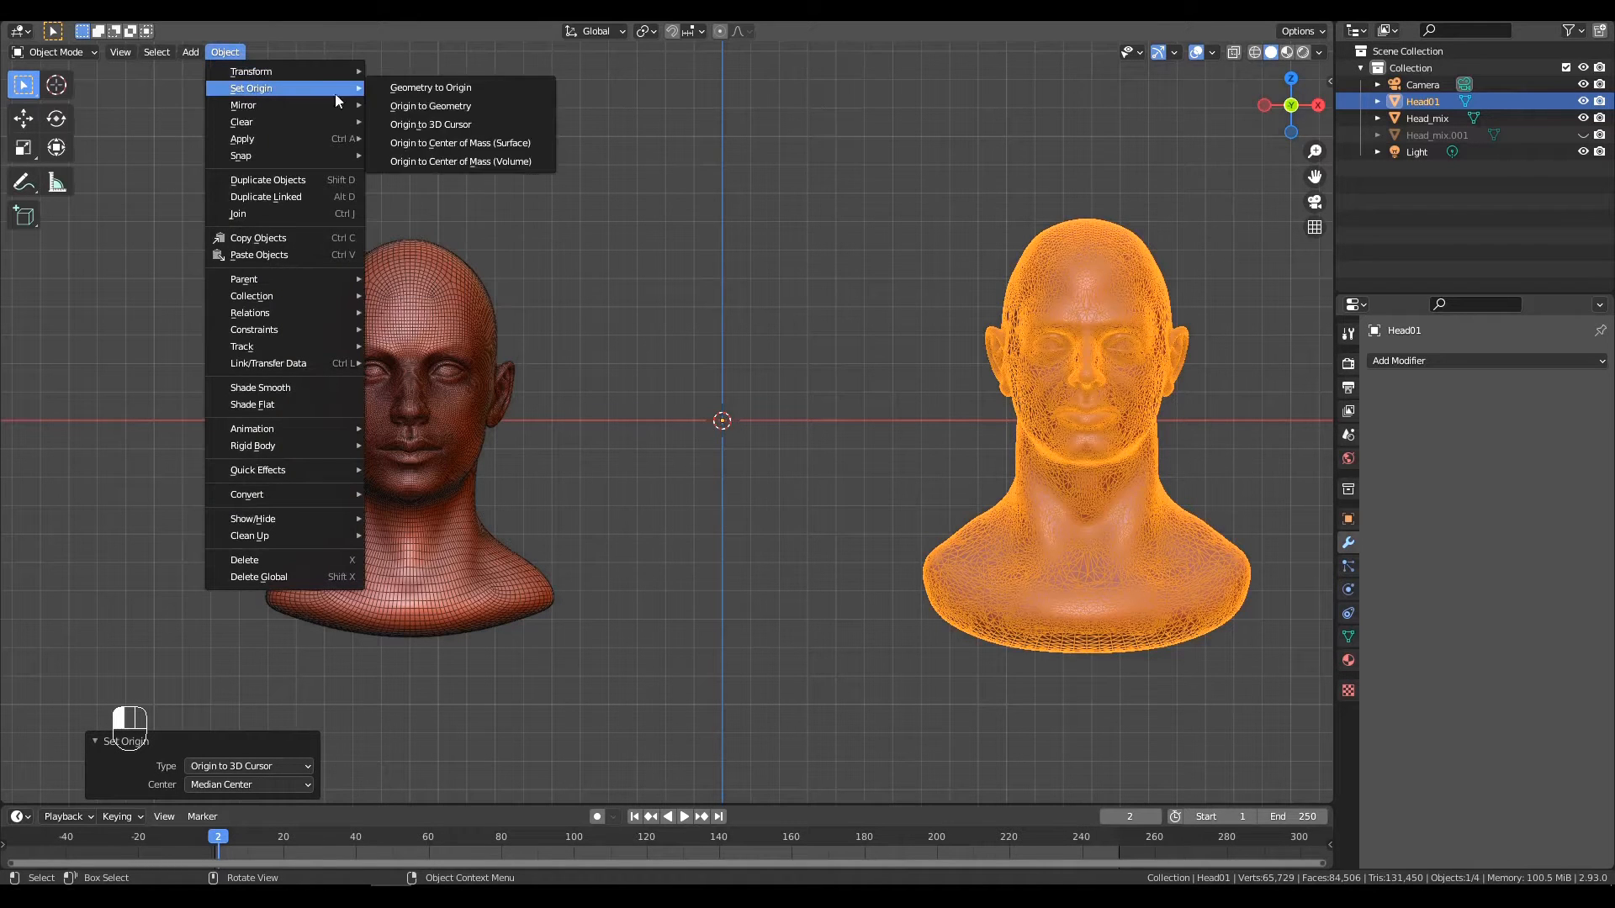
{"action": "left_click", "coordinate": [468, 89]}
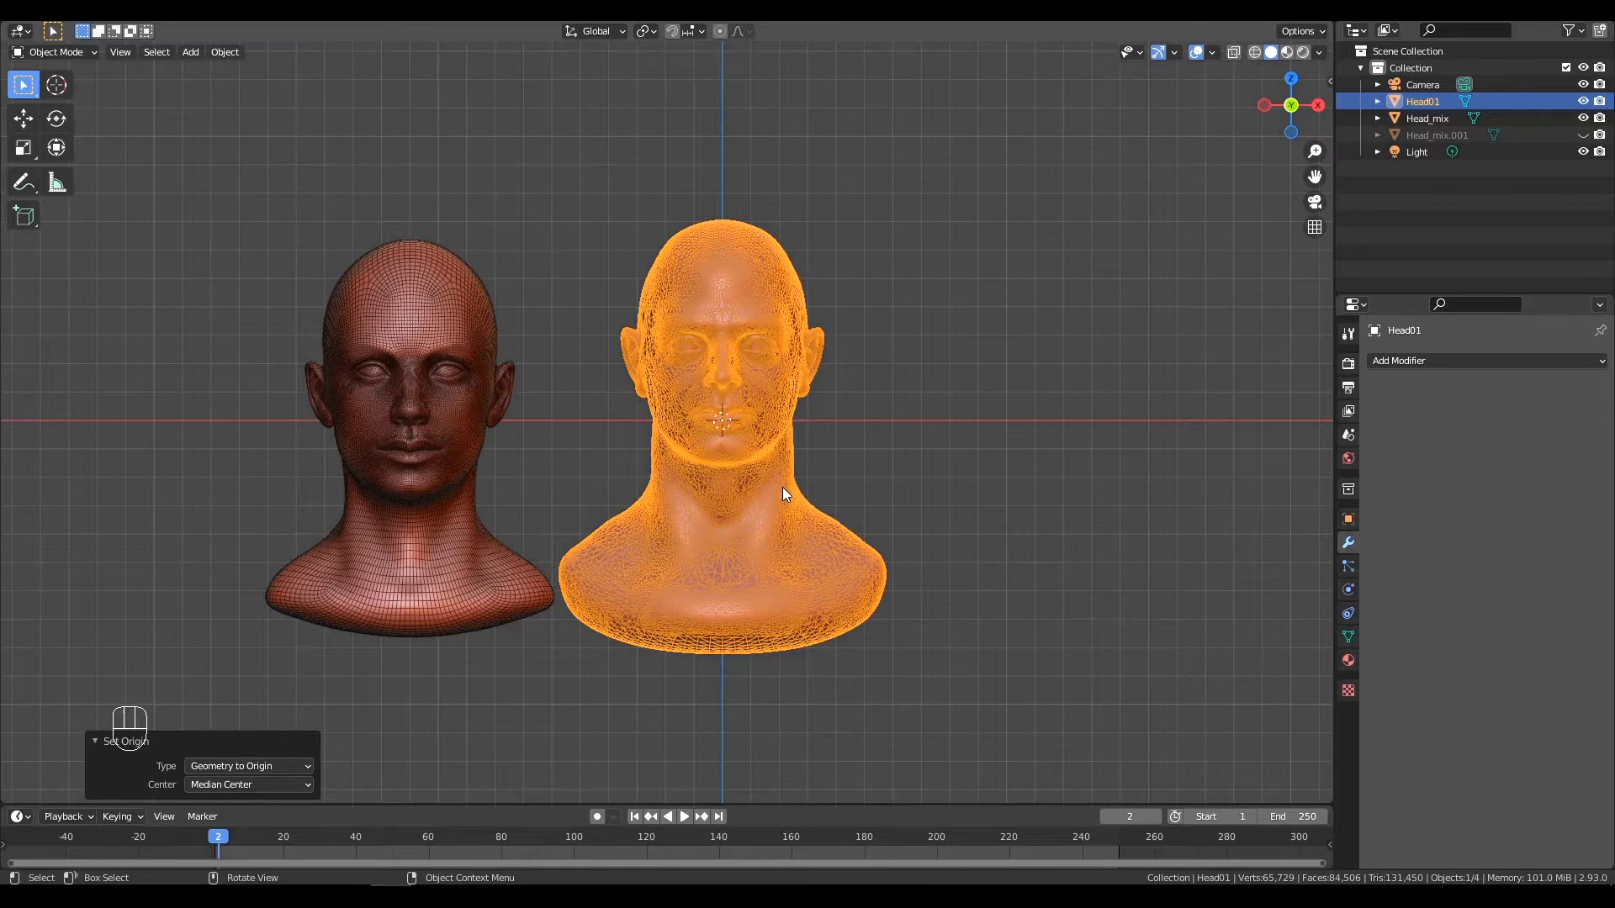
{"action": "key", "text": "alt+a"}
{"action": "middle_click_drag", "start_coordinate": [800, 493], "coordinate": [814, 562], "text": "alt"}
{"action": "key", "text": "KP_1"}
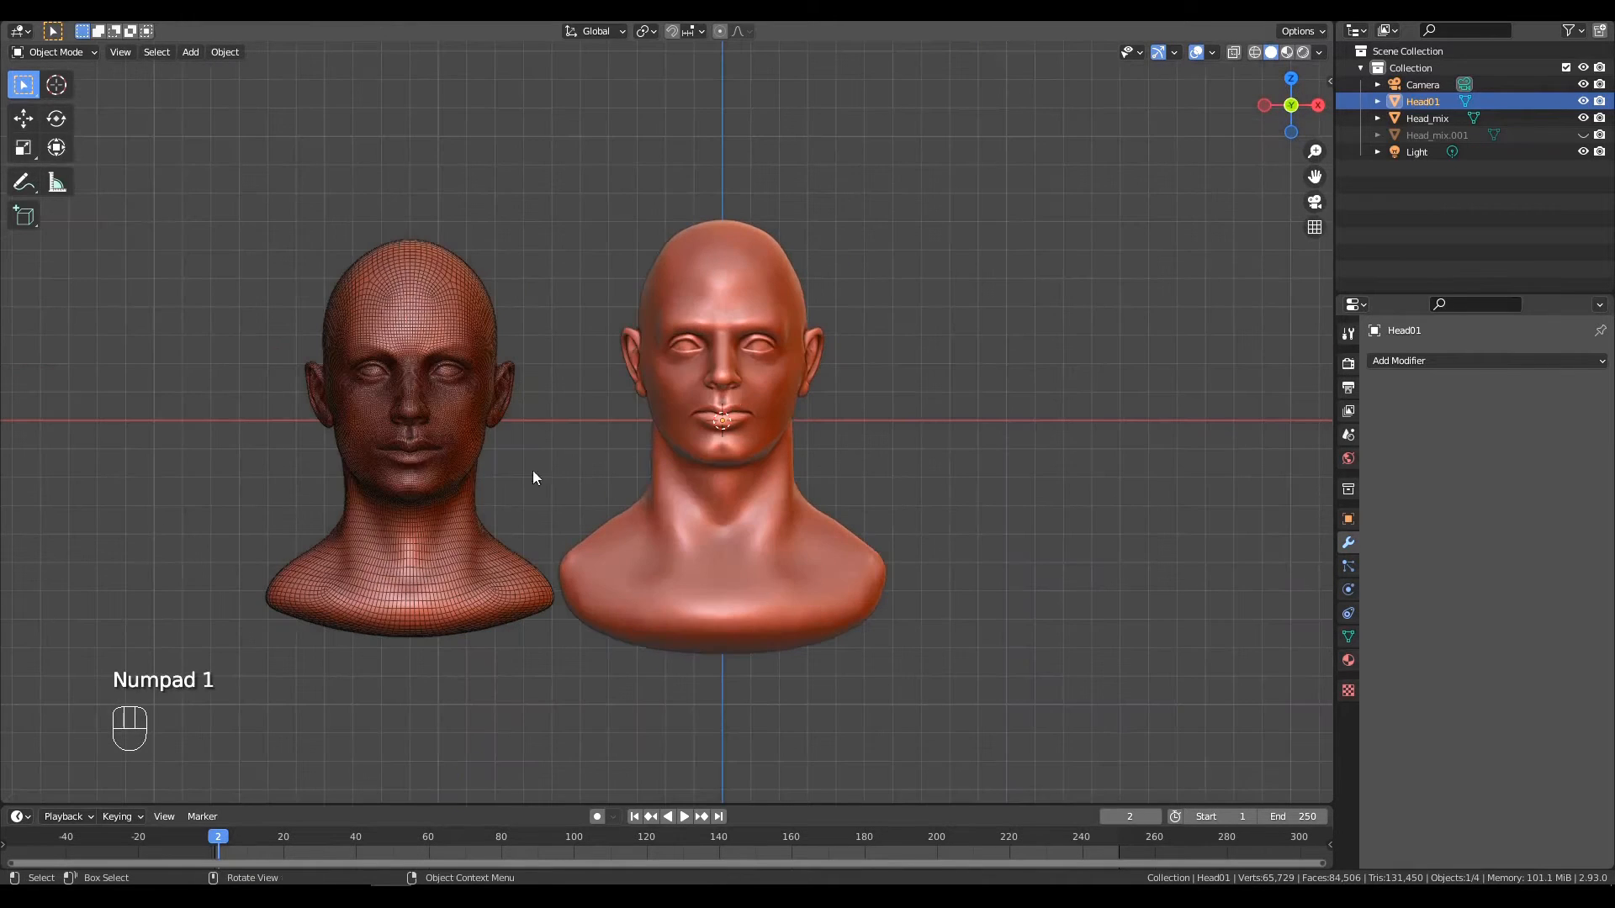
Redisplay the wireframe on the Head01 bust and clear the selection.
{"action": "left_click", "coordinate": [453, 438]}
{"action": "left_click", "coordinate": [752, 307], "text": "shift"}
{"action": "left_click", "coordinate": [741, 295], "text": "shift"}
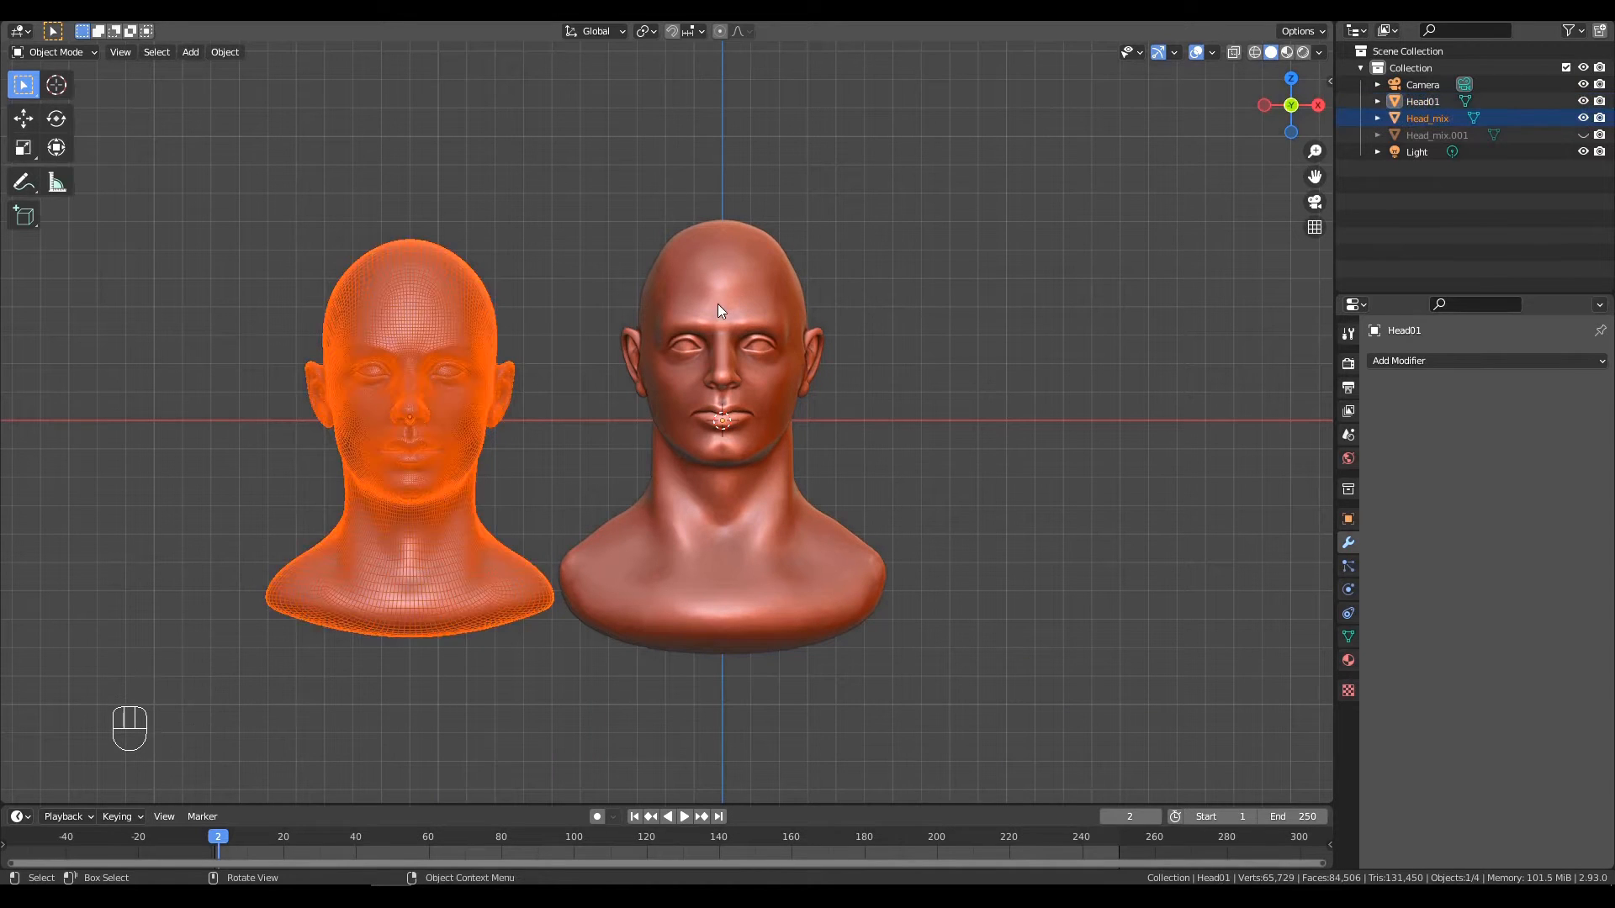
{"action": "key", "text": "equal"}
{"action": "left_click", "coordinate": [547, 307]}
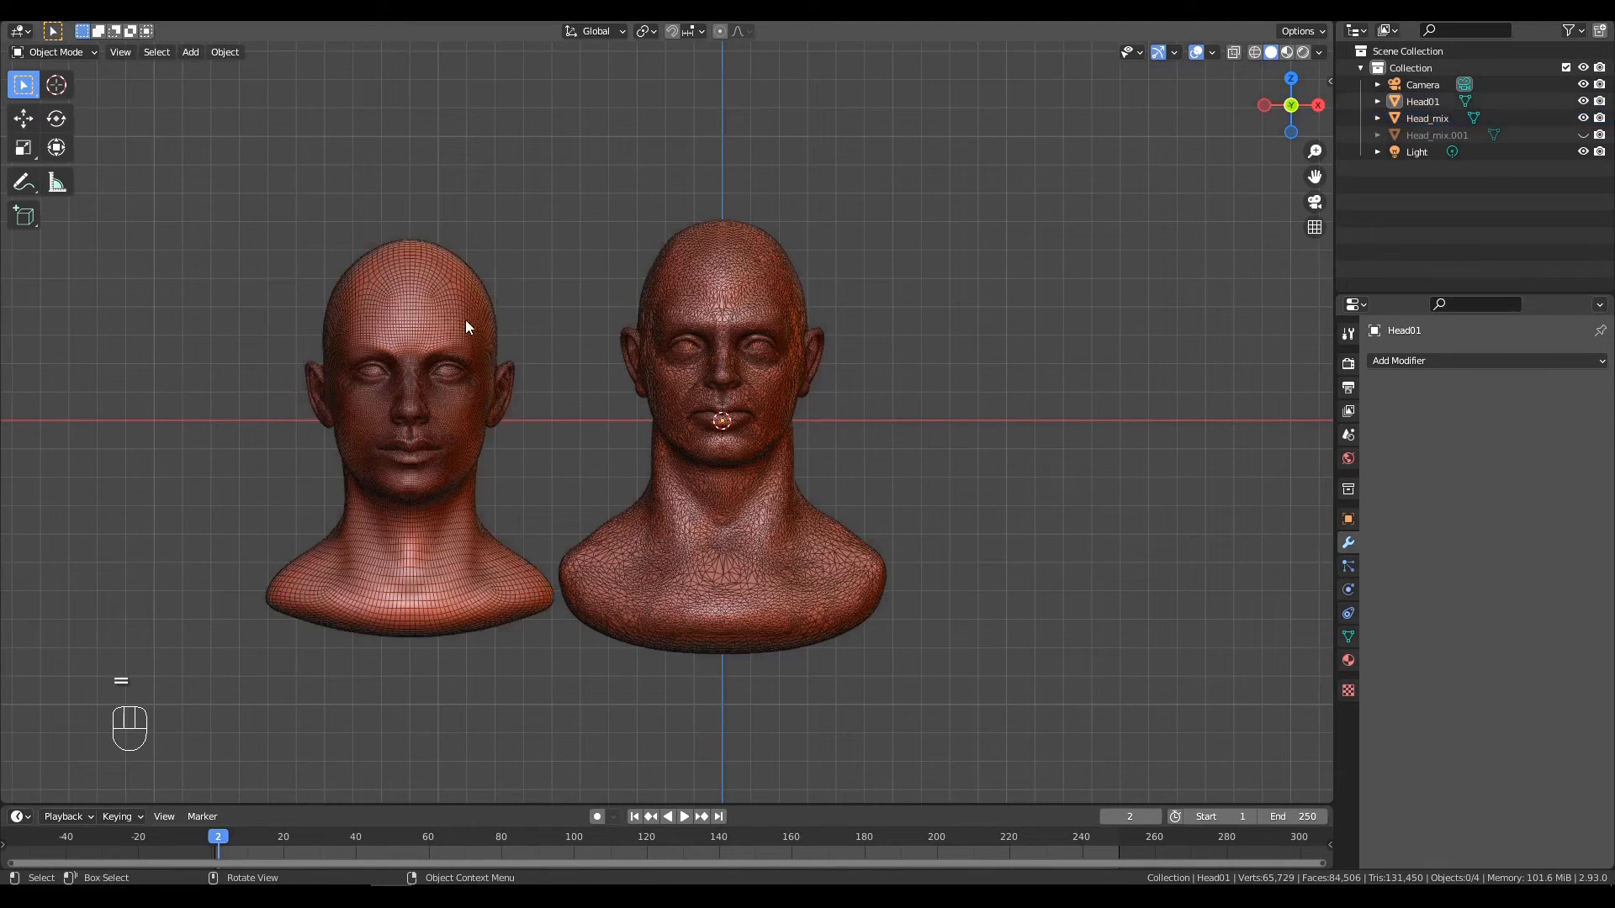
Align Head_mix to Head01 as the active object on the X, Y and Z axes with Align Objects.
{"action": "left_click", "coordinate": [469, 306]}
{"action": "left_click", "coordinate": [734, 324], "text": "shift"}
{"action": "left_click", "coordinate": [225, 52]}
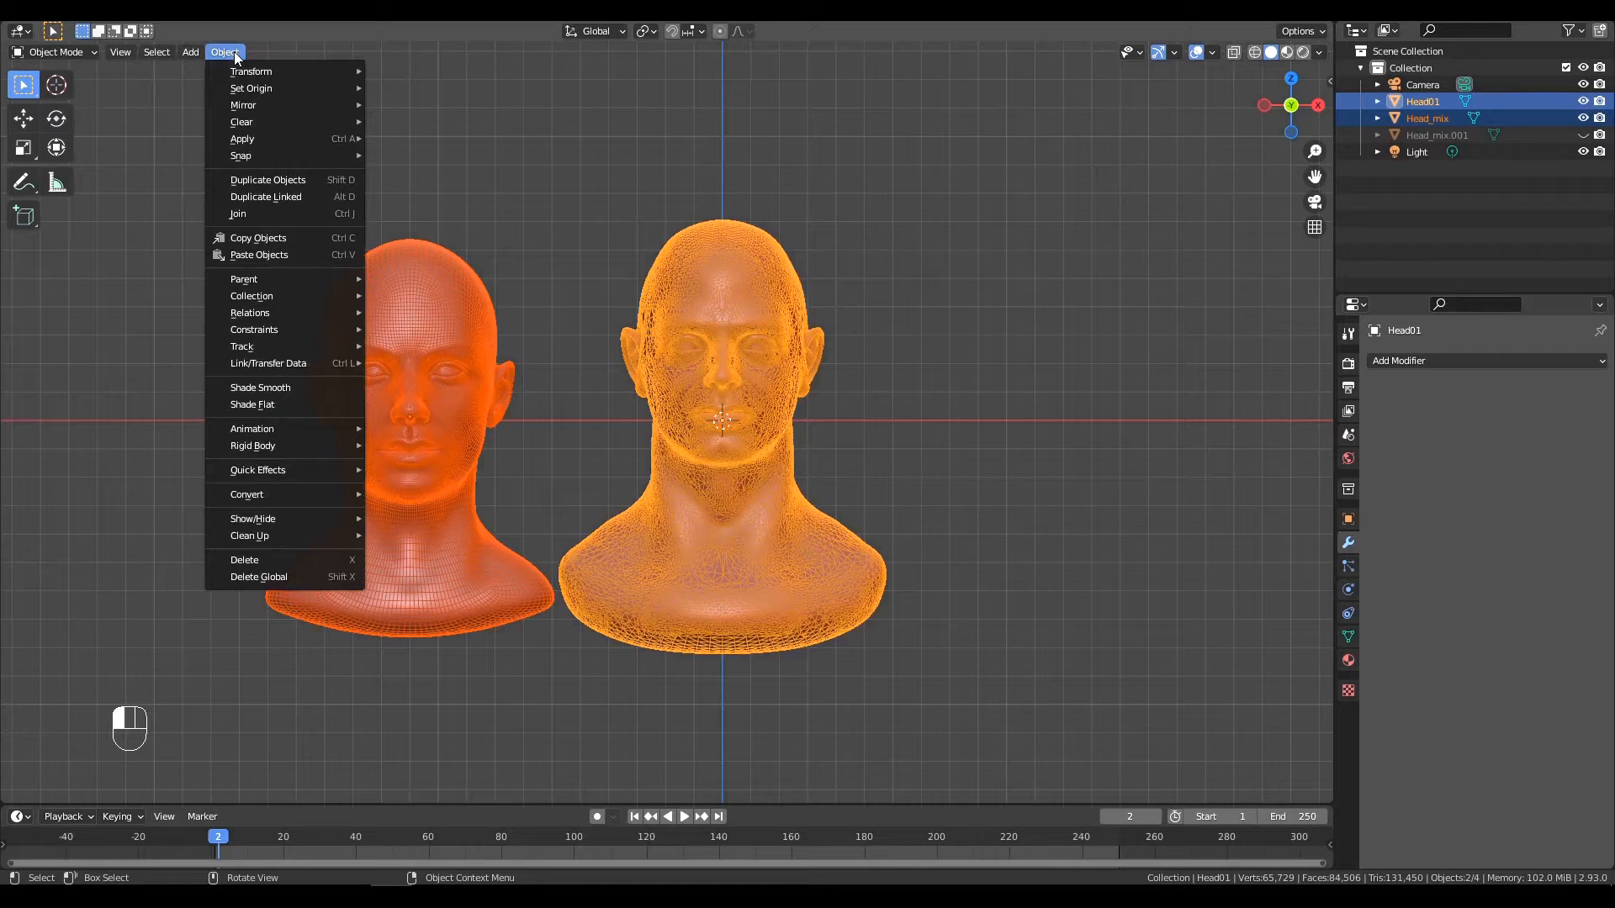
{"action": "mouse_move", "coordinate": [240, 71]}
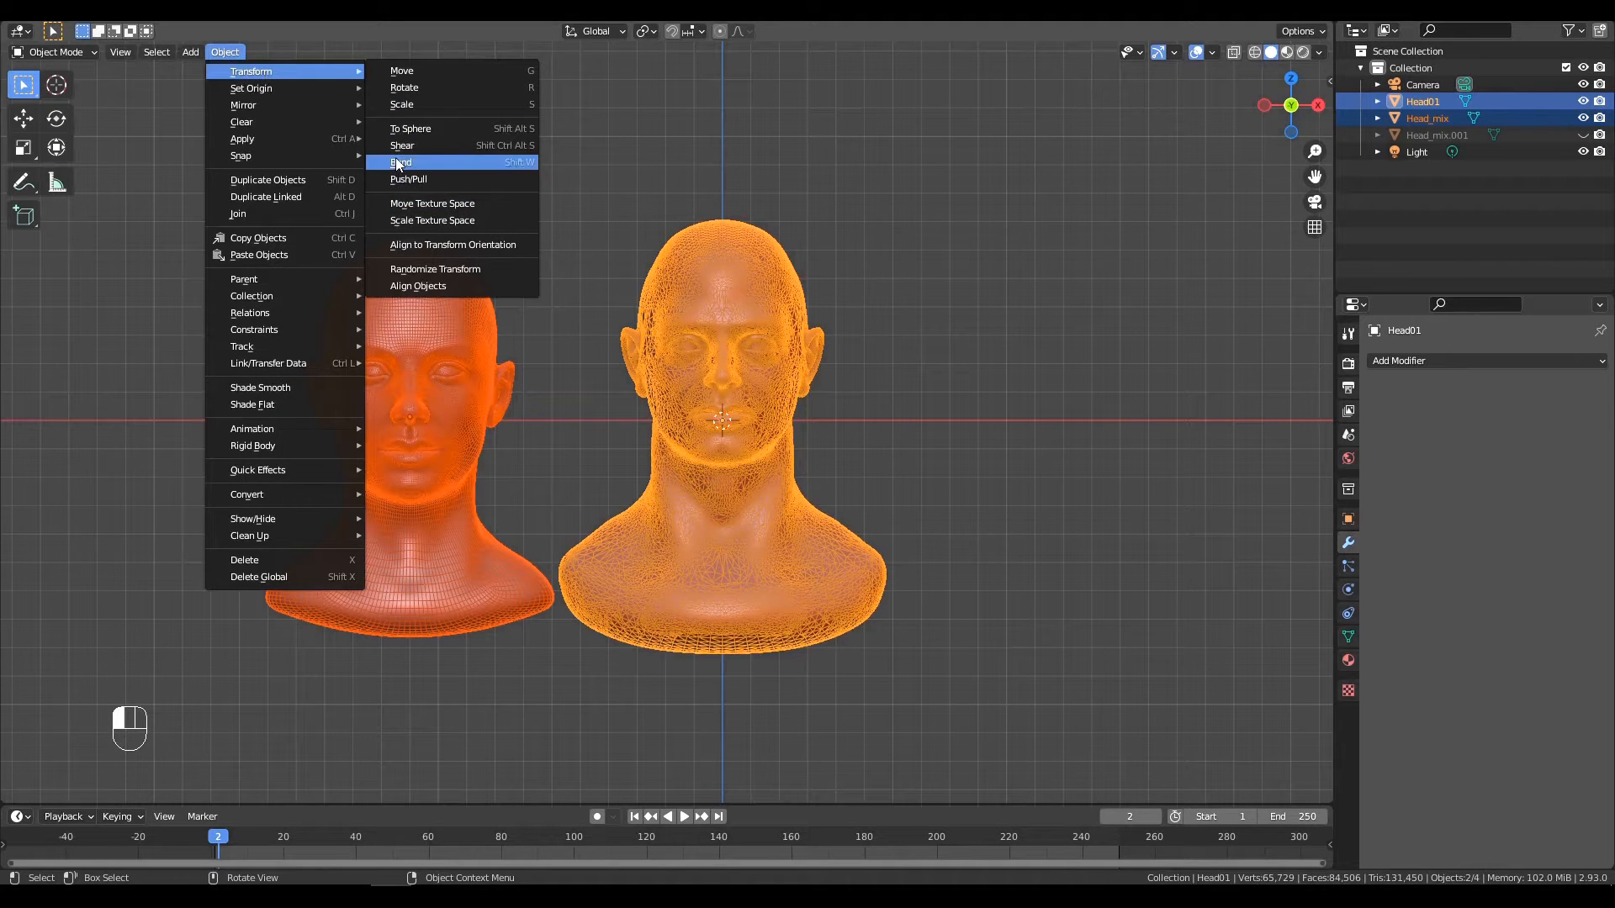
{"action": "left_click", "coordinate": [419, 287]}
{"action": "left_click", "coordinate": [260, 749]}
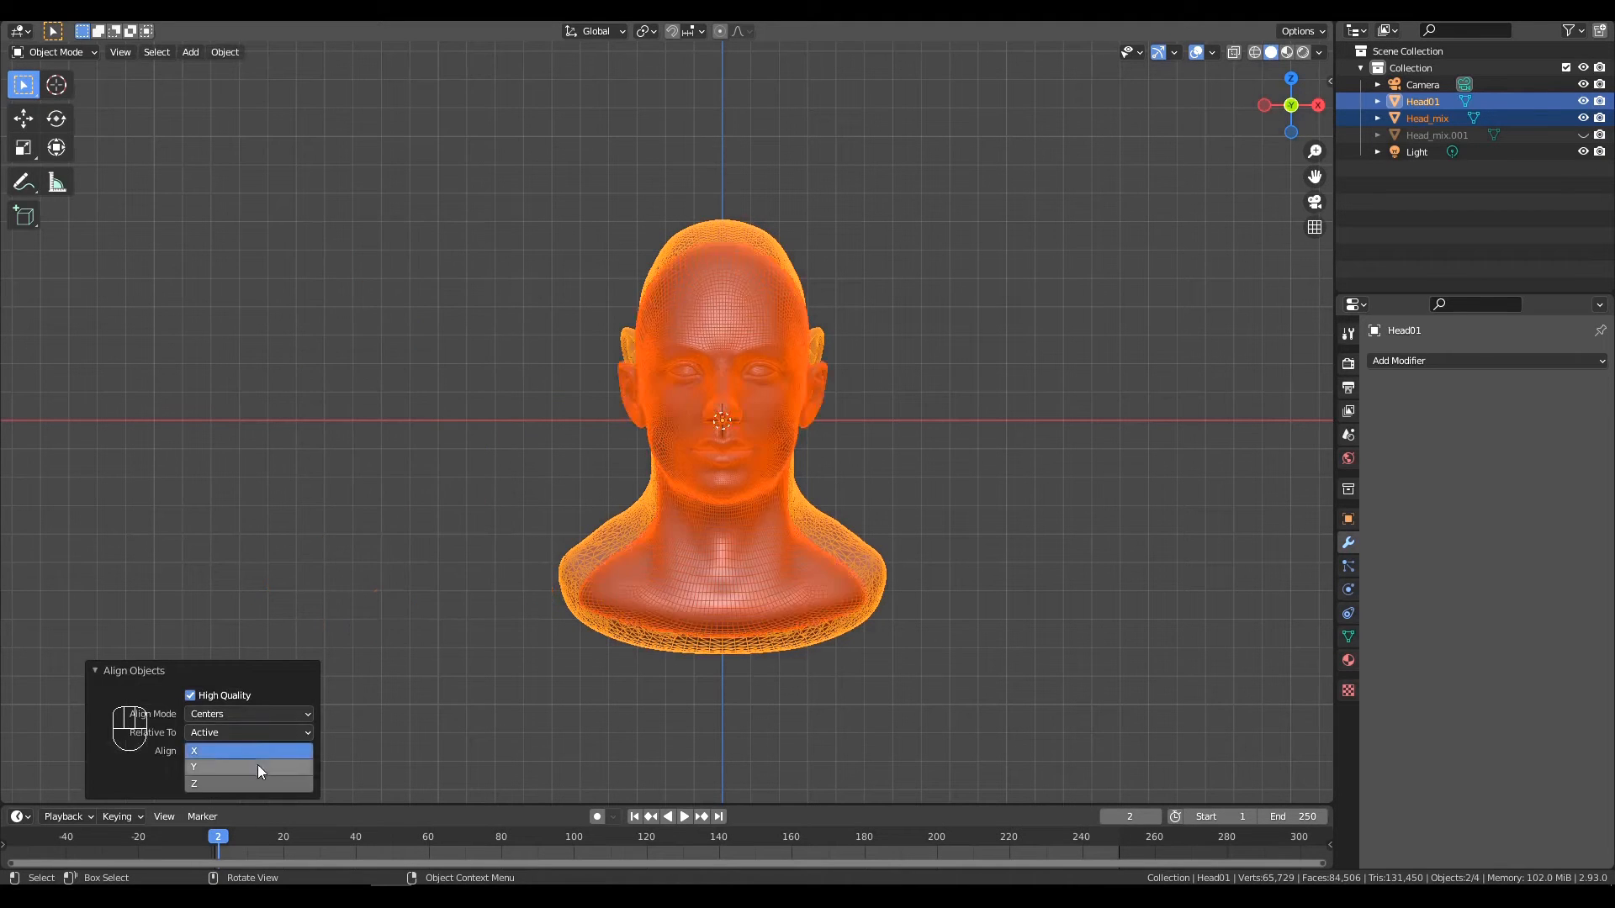
{"action": "left_click", "coordinate": [258, 765], "text": "shift"}
{"action": "left_click", "coordinate": [260, 782], "text": "shift"}
{"action": "left_click", "coordinate": [432, 714]}
{"action": "middle_click_drag", "start_coordinate": [464, 604], "coordinate": [504, 517]}
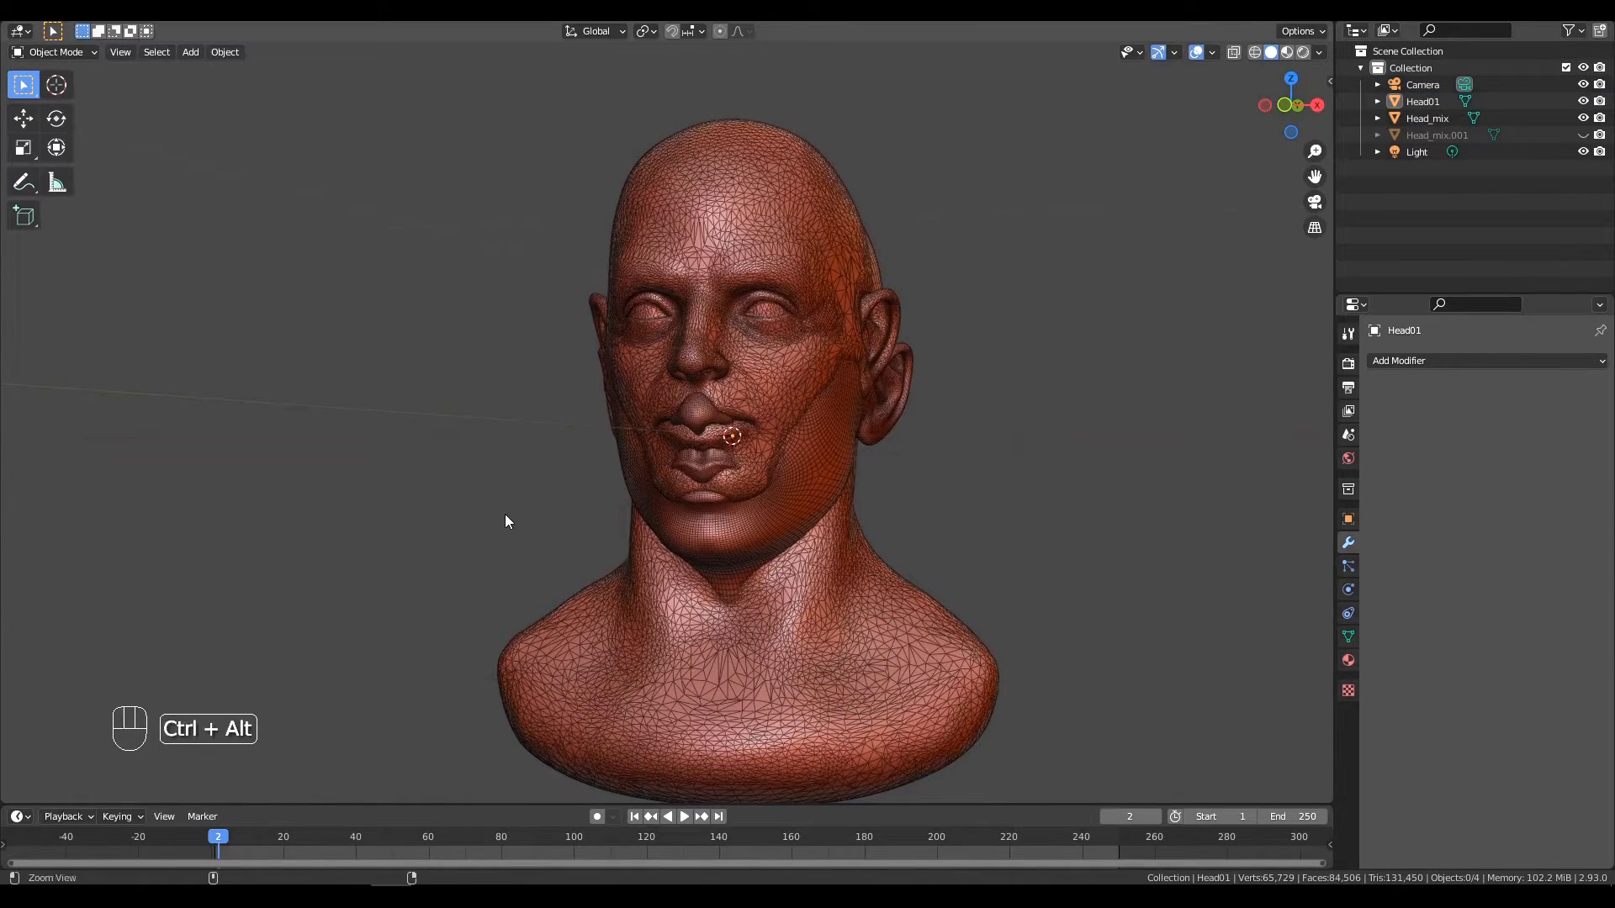
Set the viewport display of the Head_mix bust to Wire.
{"action": "left_click", "coordinate": [796, 498]}
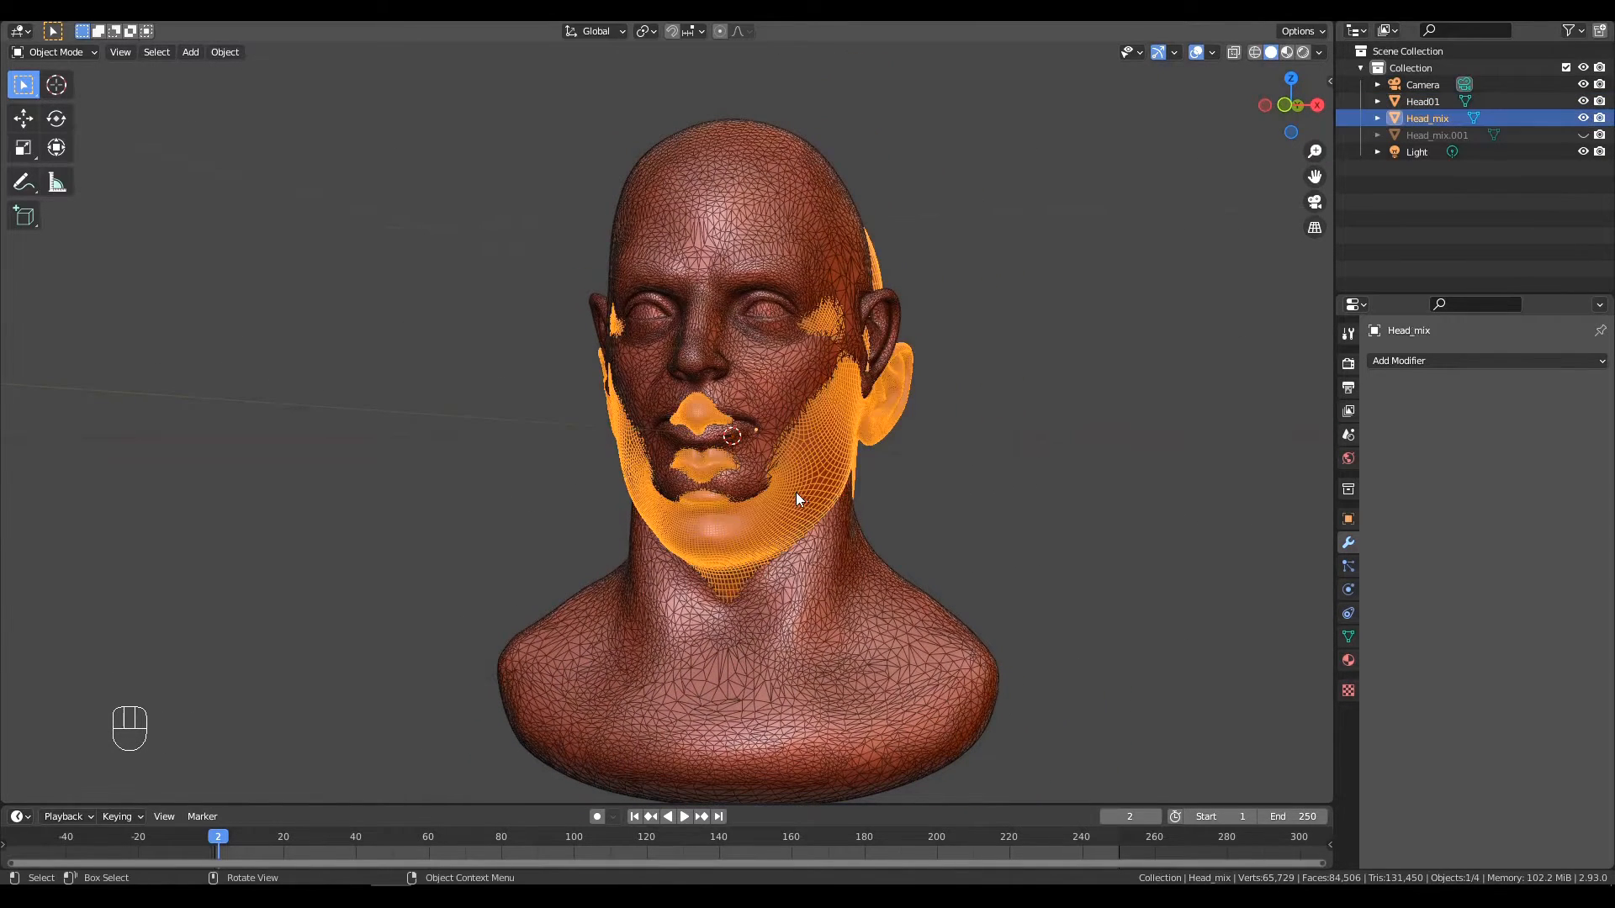
{"action": "left_click", "coordinate": [1348, 519]}
{"action": "scroll", "coordinate": [1437, 684], "scroll_direction": "down", "scroll_amount": 8}
{"action": "scroll", "coordinate": [1436, 684], "scroll_direction": "down", "scroll_amount": 15}
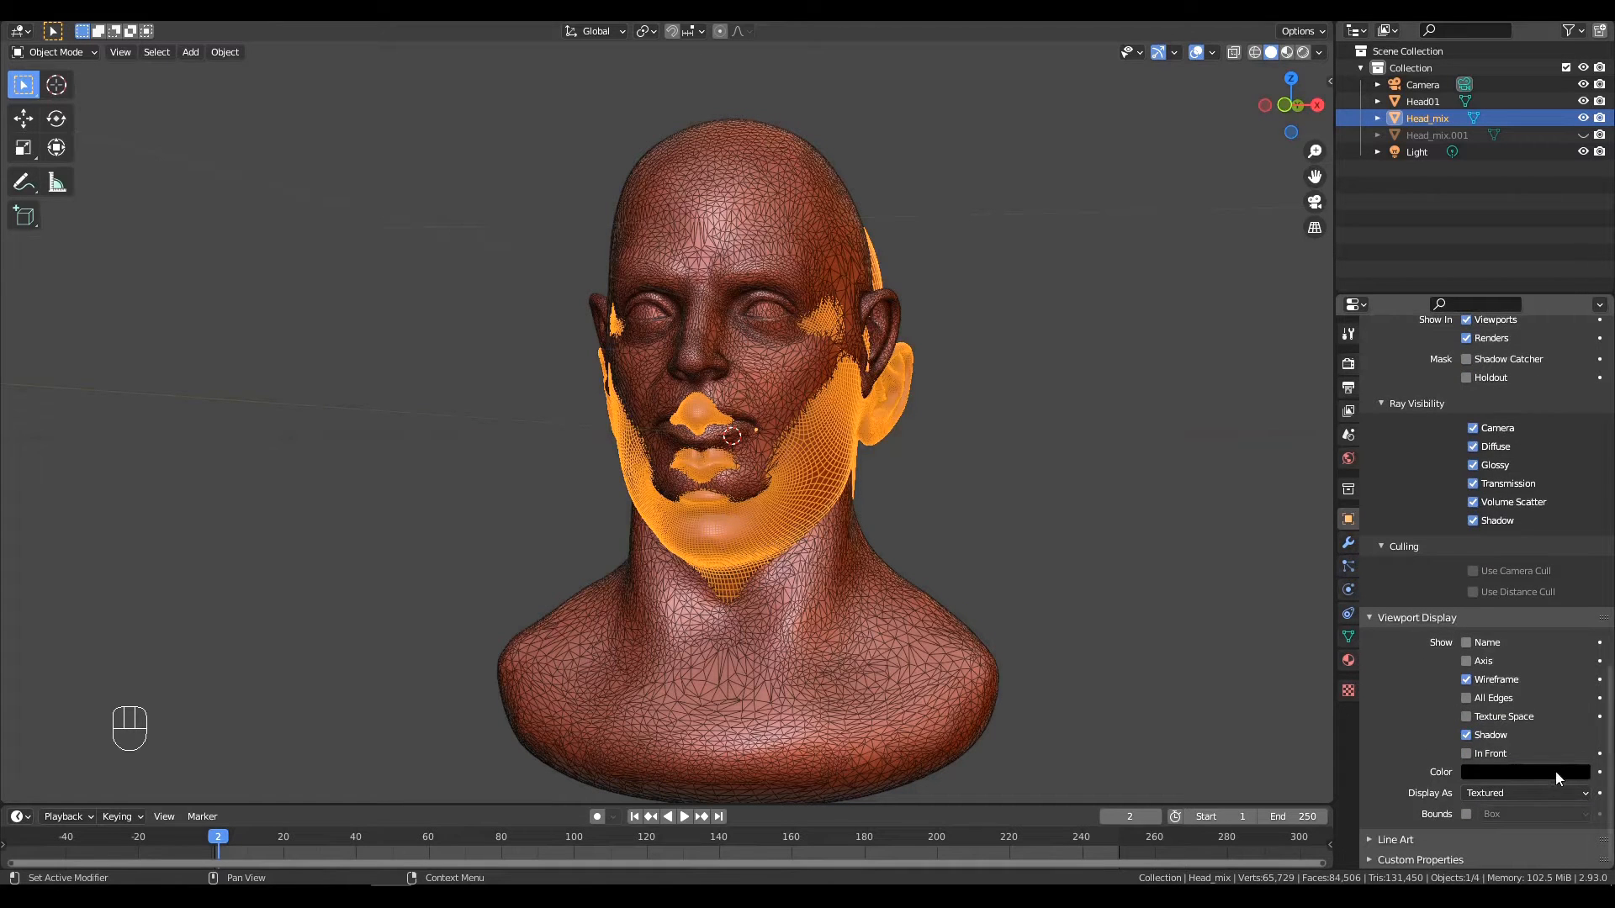
{"action": "left_click", "coordinate": [1556, 794]}
{"action": "left_click", "coordinate": [1522, 754]}
{"action": "left_click", "coordinate": [1076, 546]}
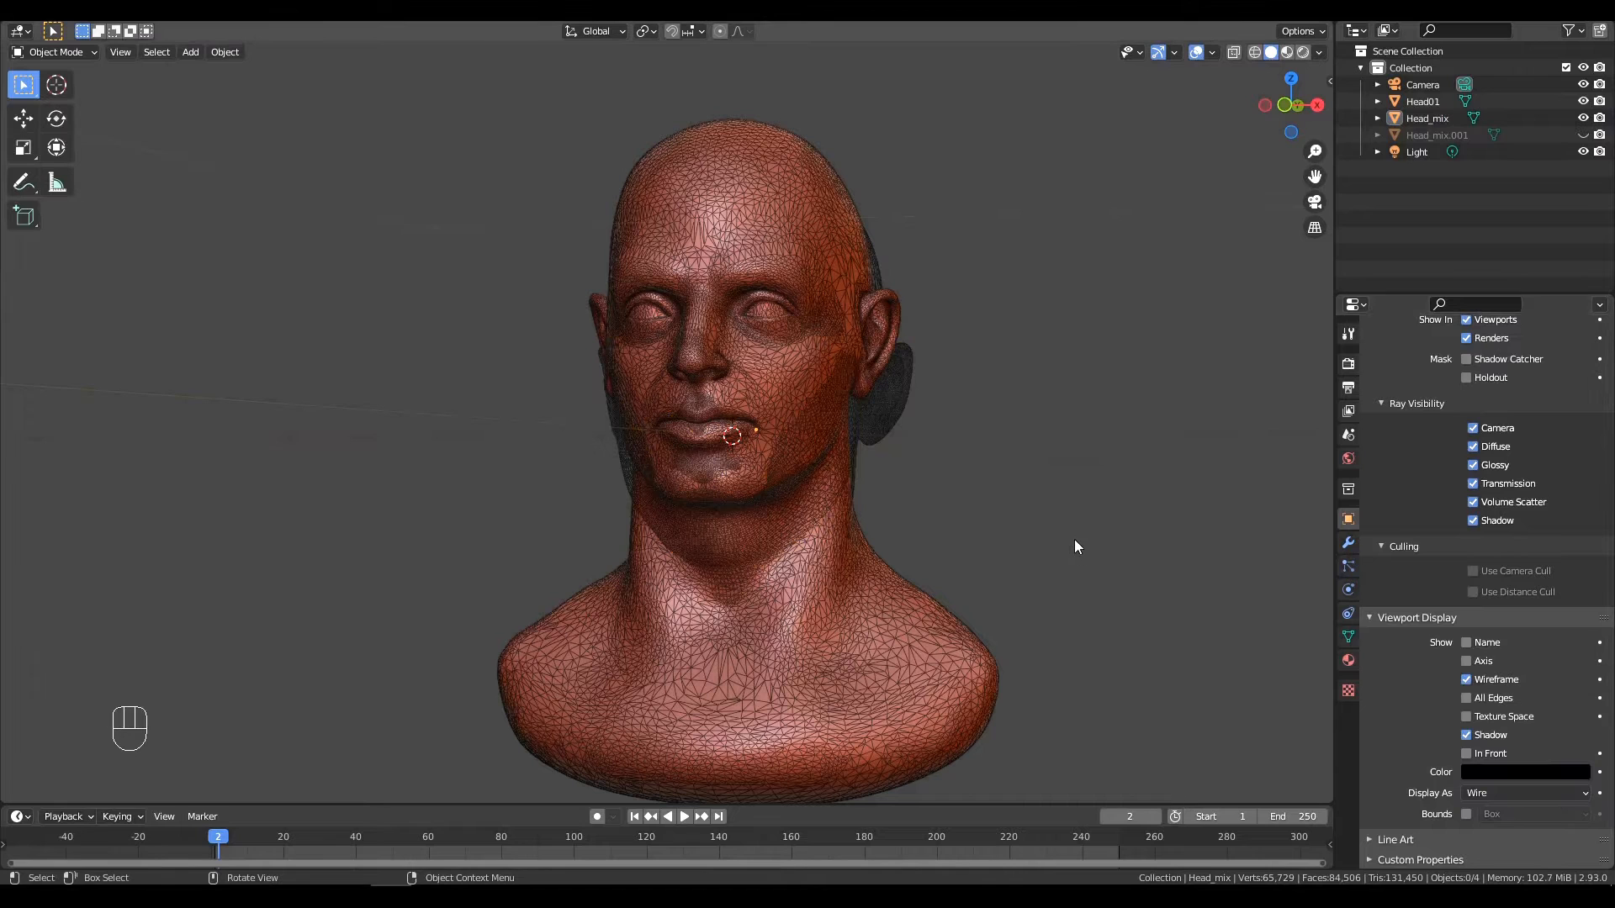
Move Head_mix about 0.10 m up along Z in front view, bringing its facial features closer to Head01's.
{"action": "key", "text": "KP_1"}
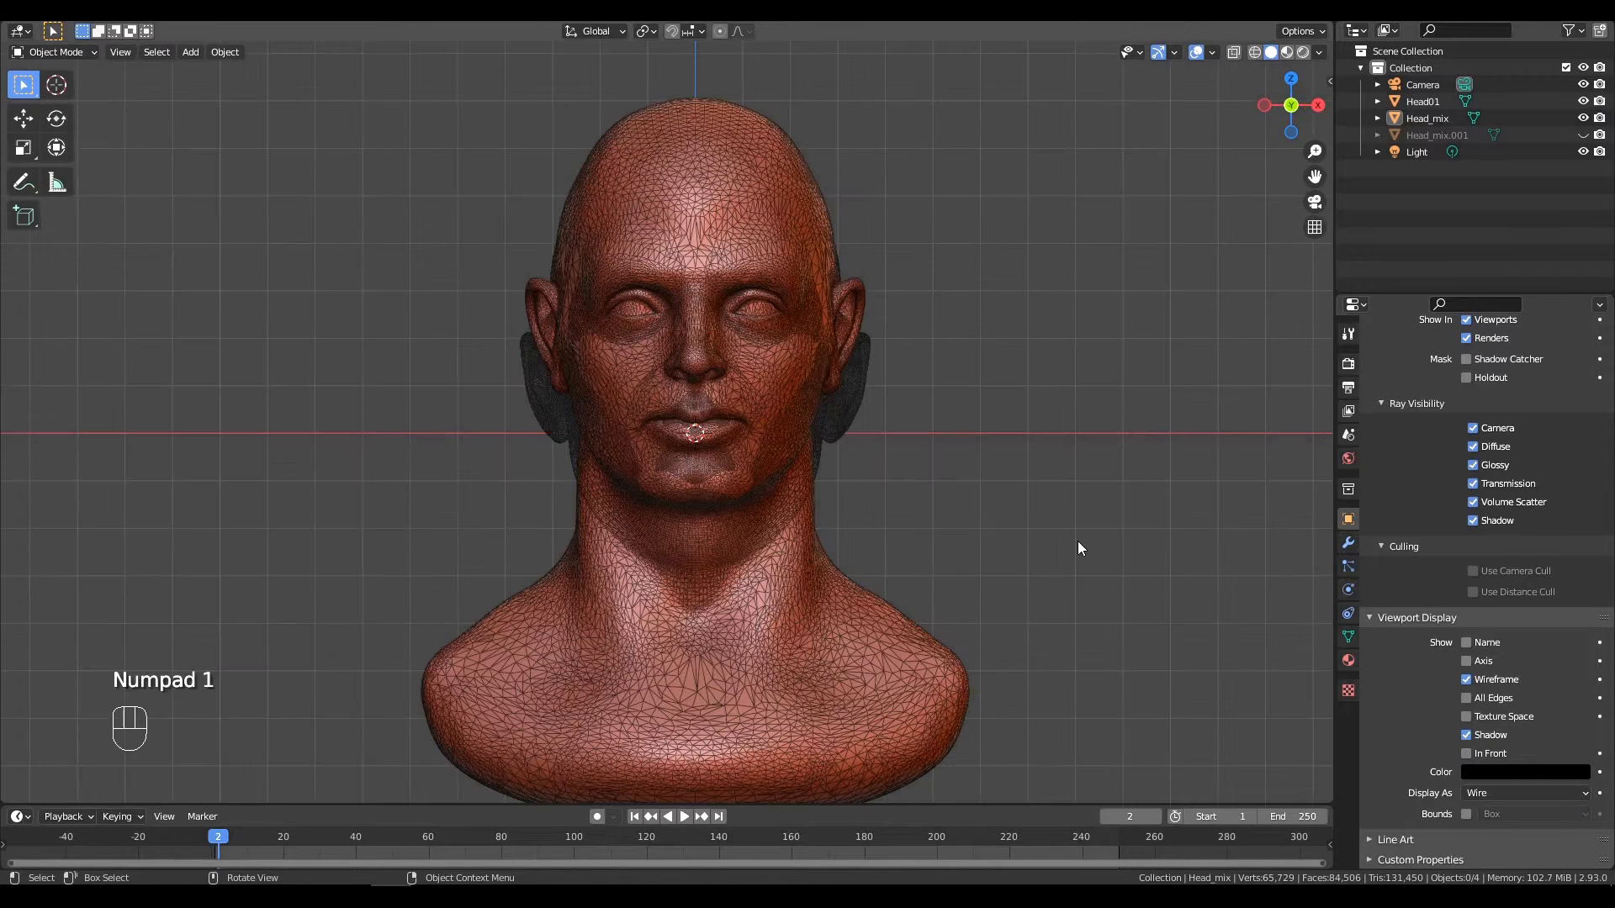
{"action": "left_click", "coordinate": [848, 417]}
{"action": "key", "text": "g"}
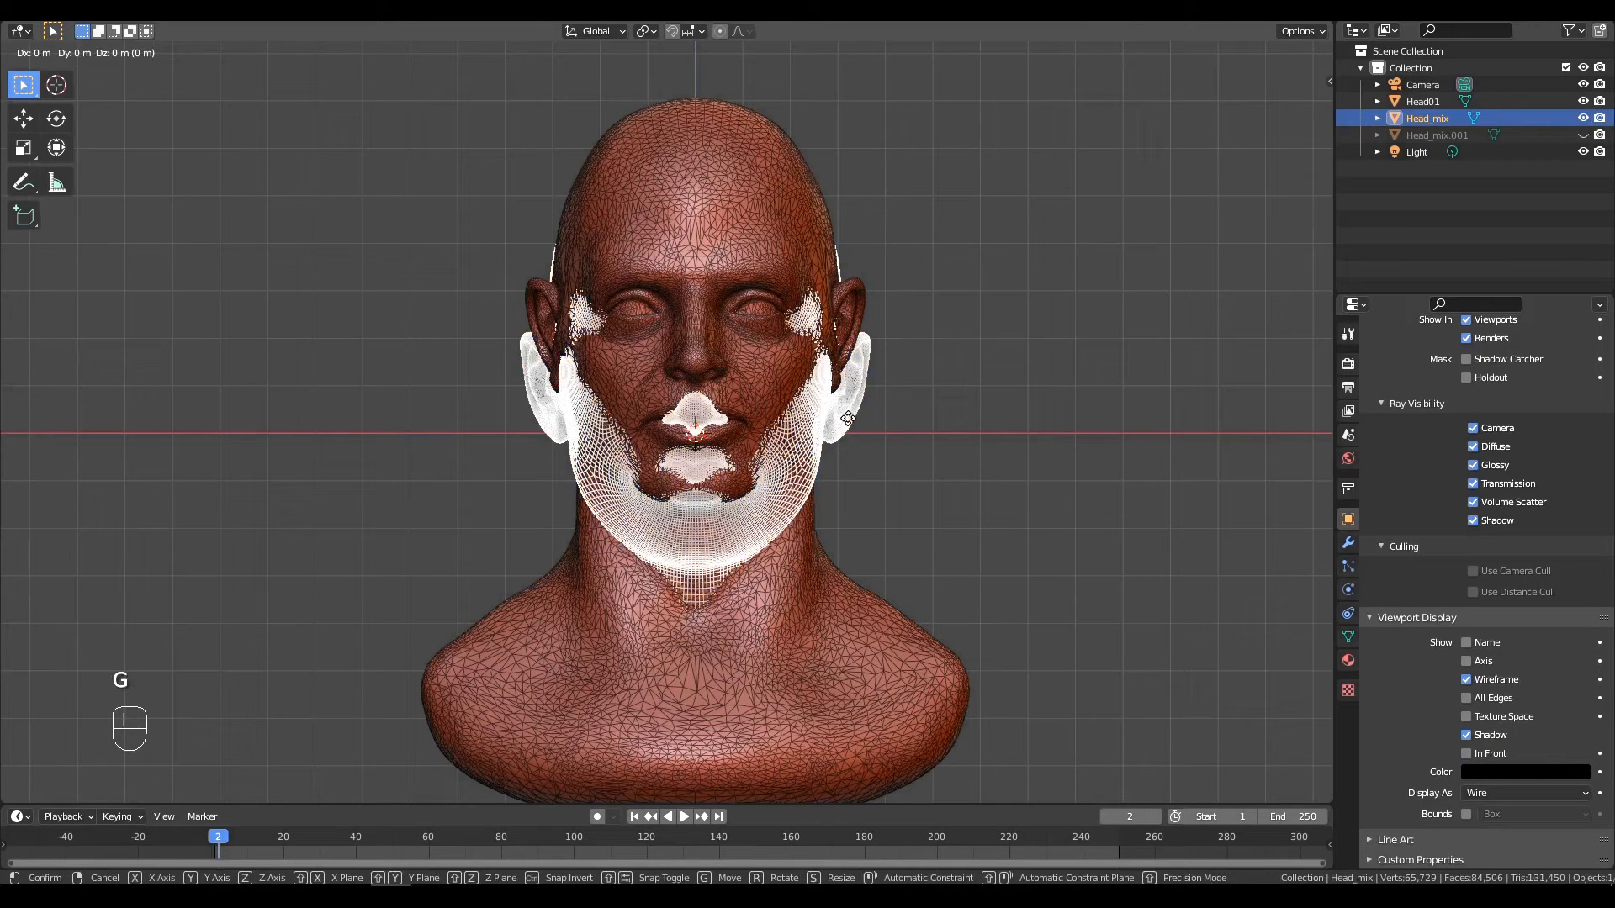
{"action": "left_click", "coordinate": [859, 370]}
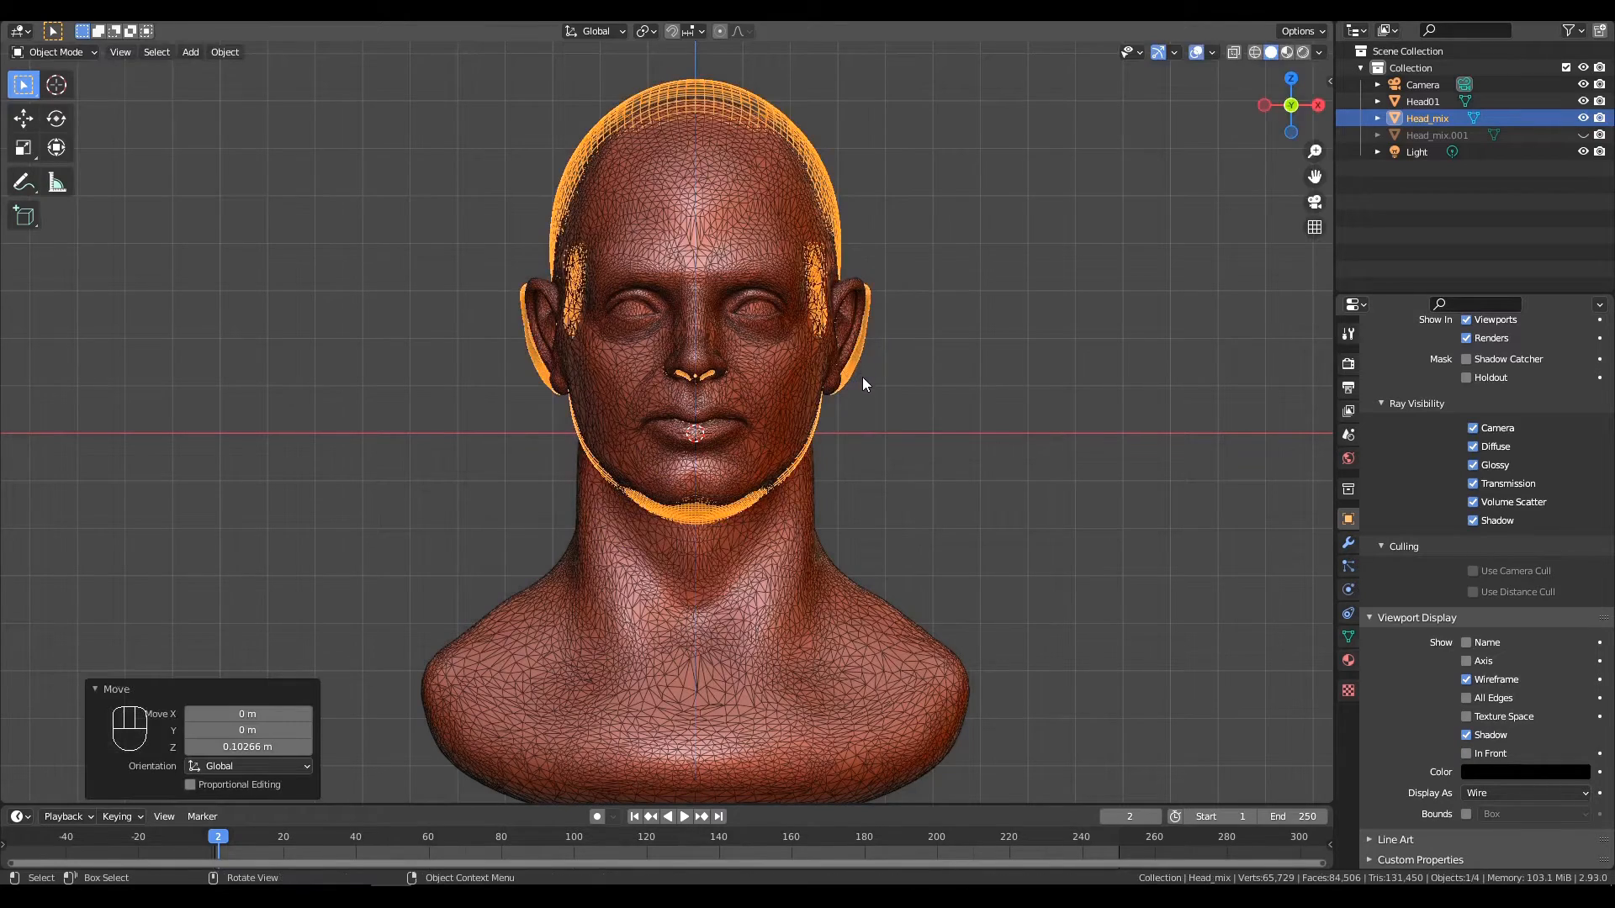
Move Head_mix about 0.087 m in the negative Y direction in side view to bring its profile over Head01.
{"action": "key", "text": "KP_3"}
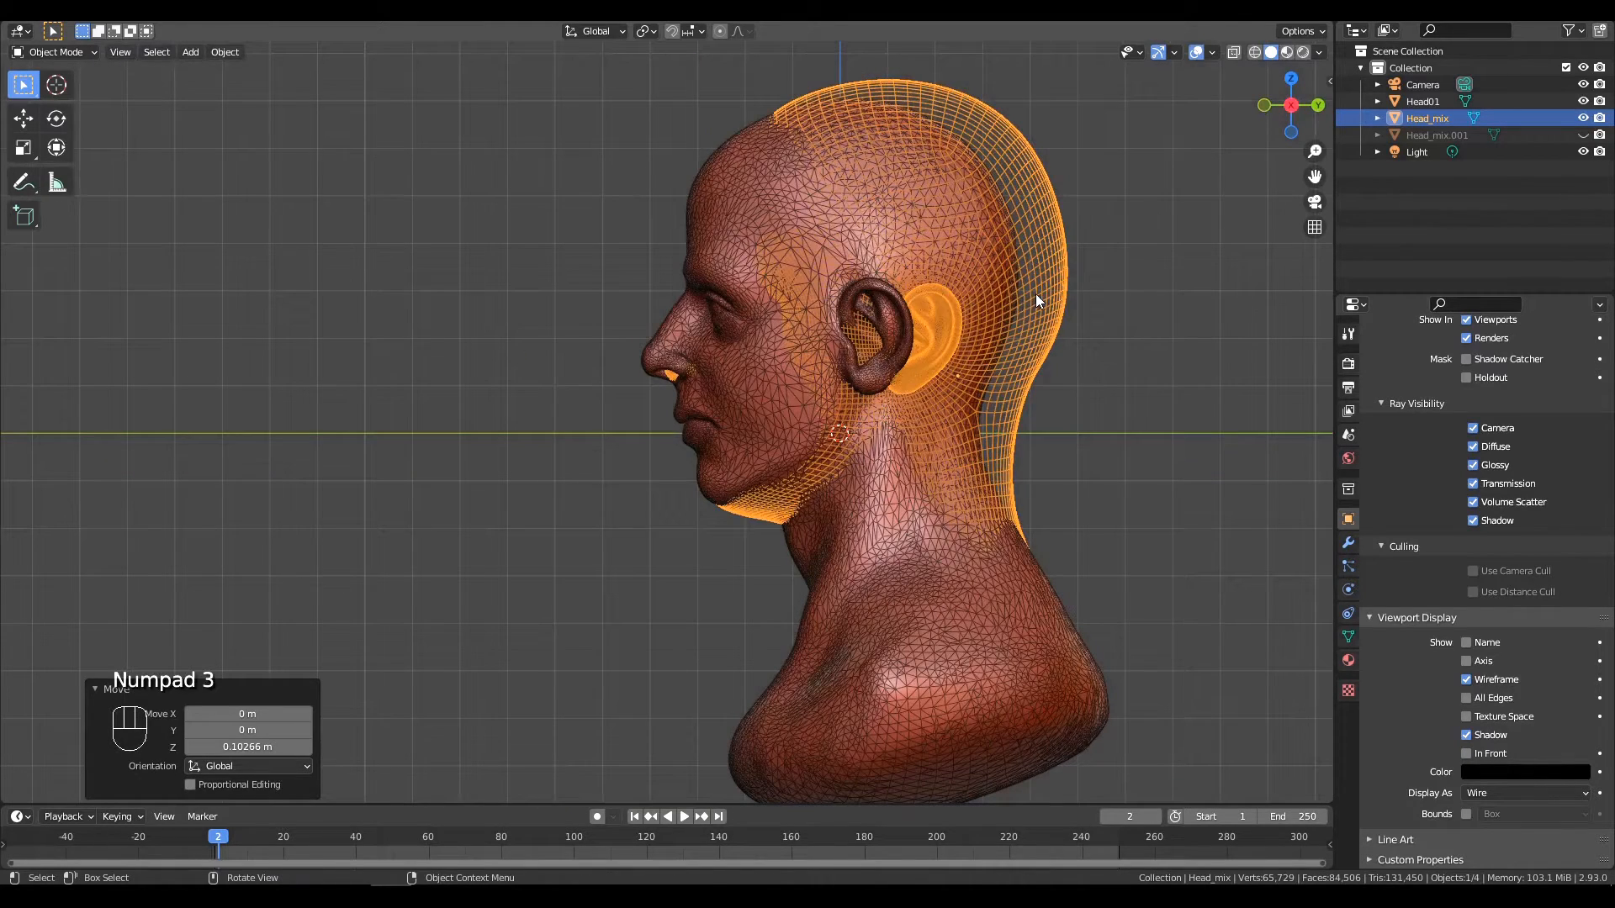
{"action": "key", "text": "g"}
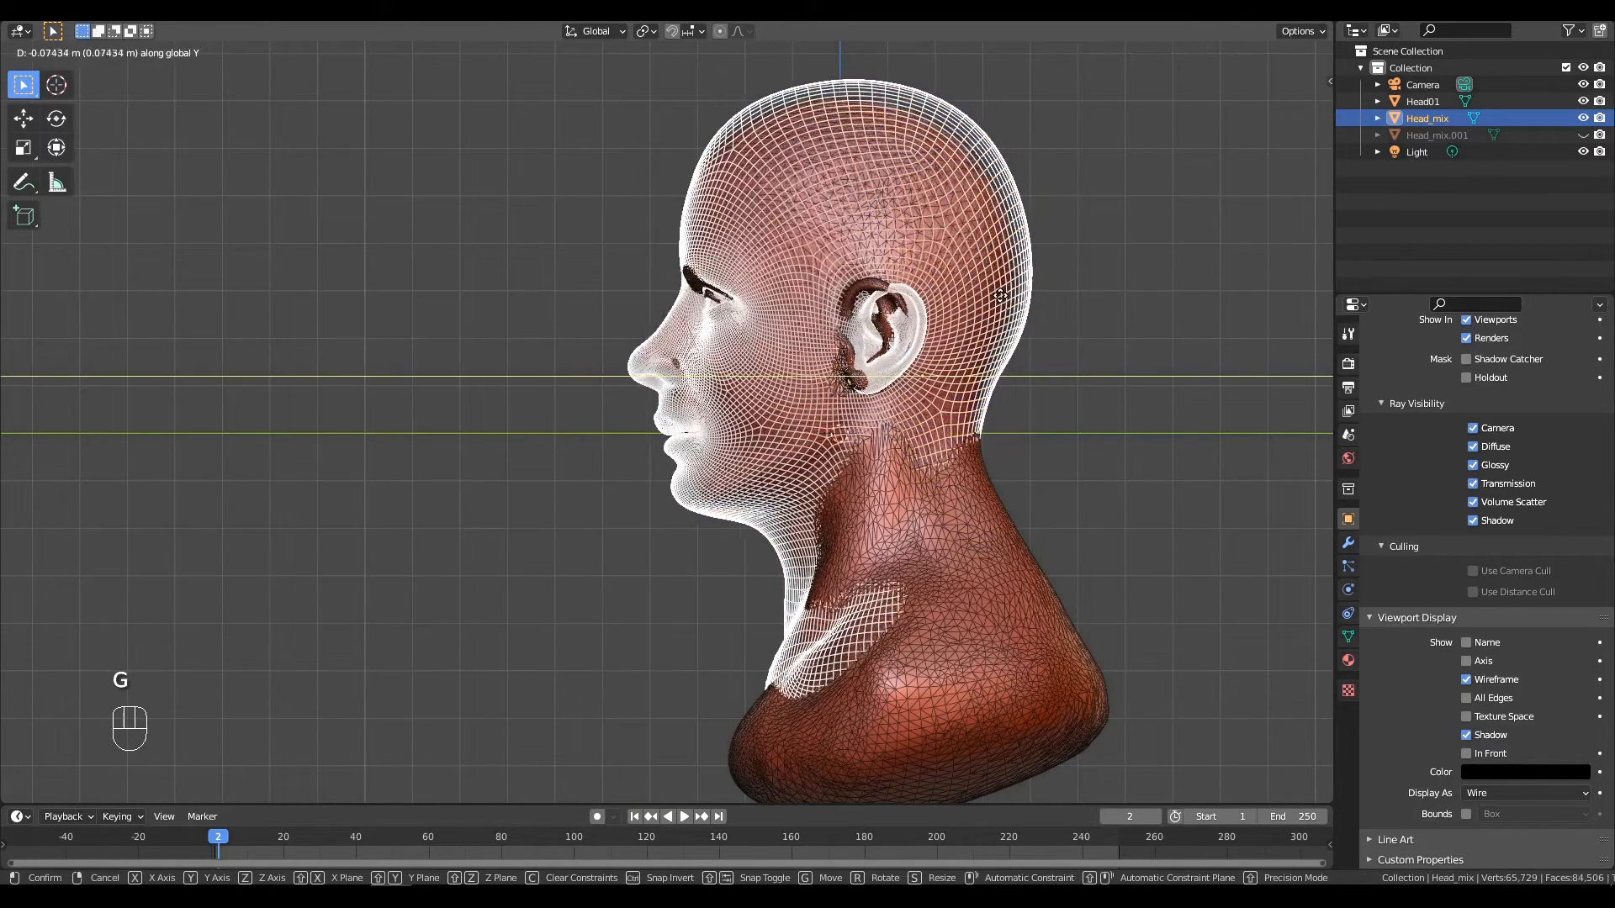
{"action": "left_click", "coordinate": [994, 301]}
{"action": "scroll", "coordinate": [995, 303], "scroll_direction": "up", "scroll_amount": 1}
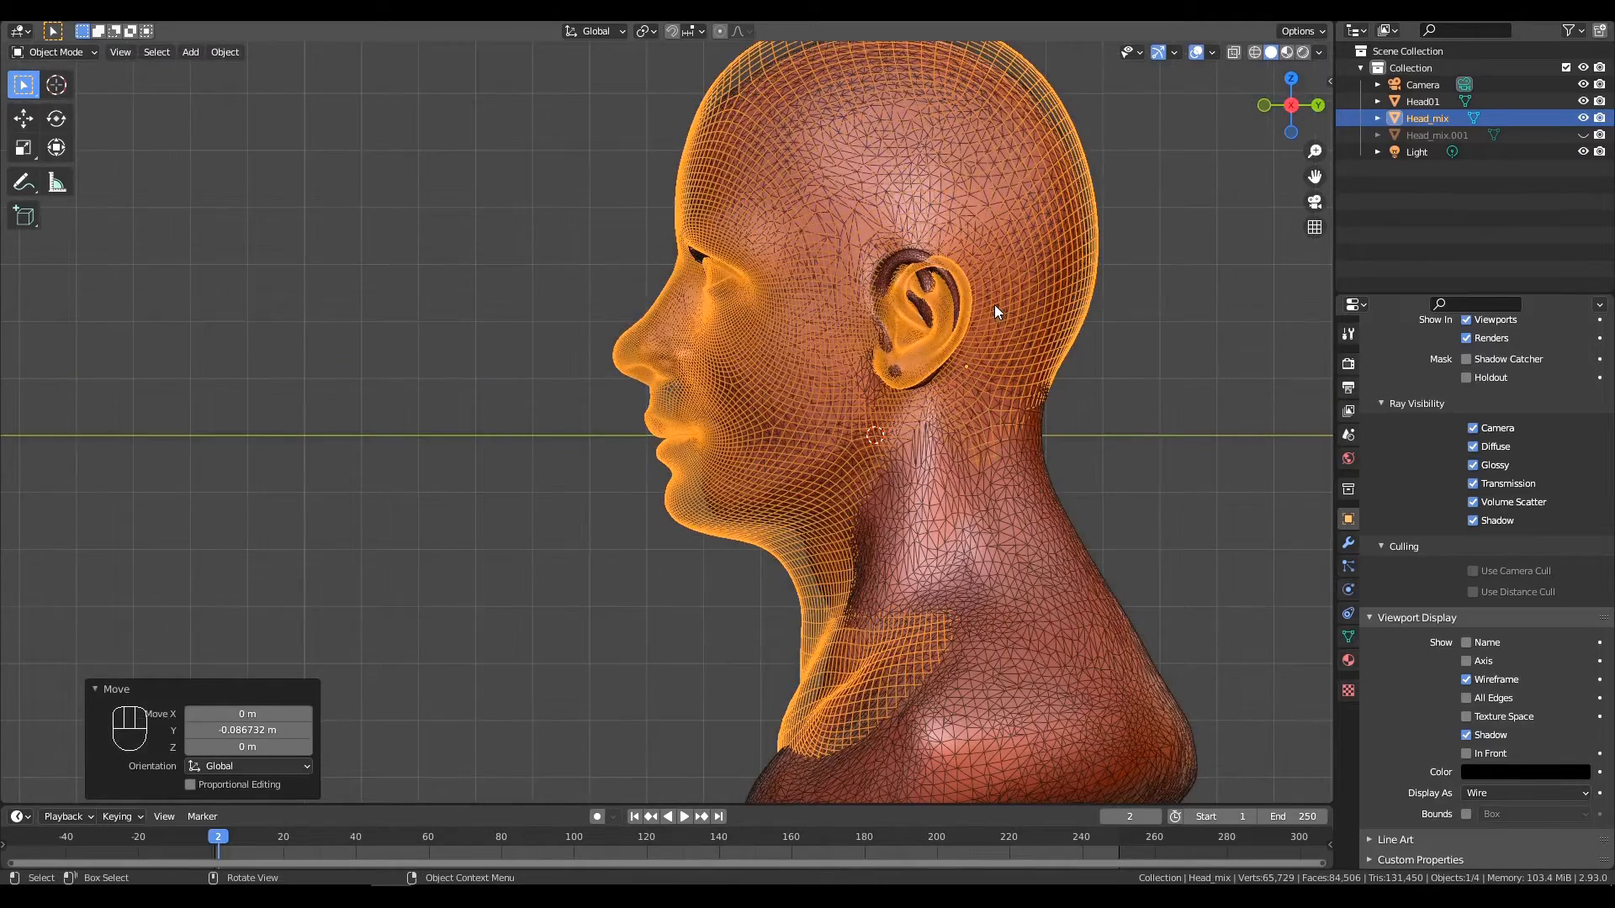
Select the Head01 bust and scale it uniformly by about 1.028 to match the size of Head_mix.
{"action": "left_click_drag", "start_coordinate": [971, 278], "coordinate": [976, 330], "text": "alt"}
{"action": "middle_click_drag", "start_coordinate": [976, 330], "coordinate": [1055, 264], "text": "ctrl+alt"}
{"action": "left_click", "coordinate": [997, 260]}
{"action": "left_click", "coordinate": [986, 181]}
{"action": "left_click", "coordinate": [936, 203]}
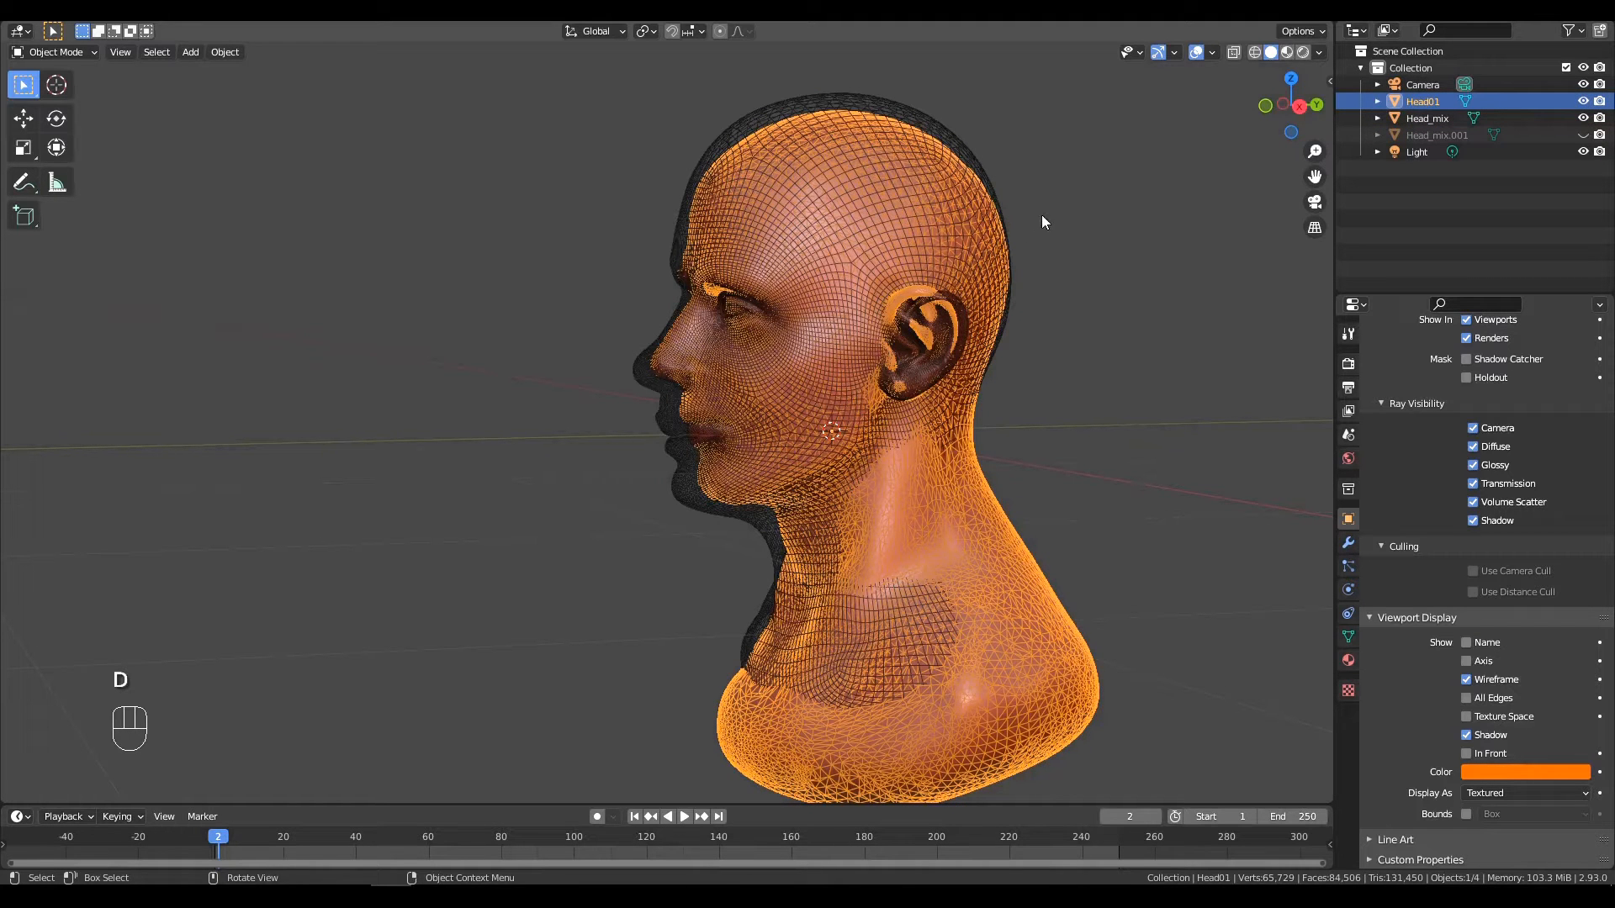
{"action": "key", "text": "s"}
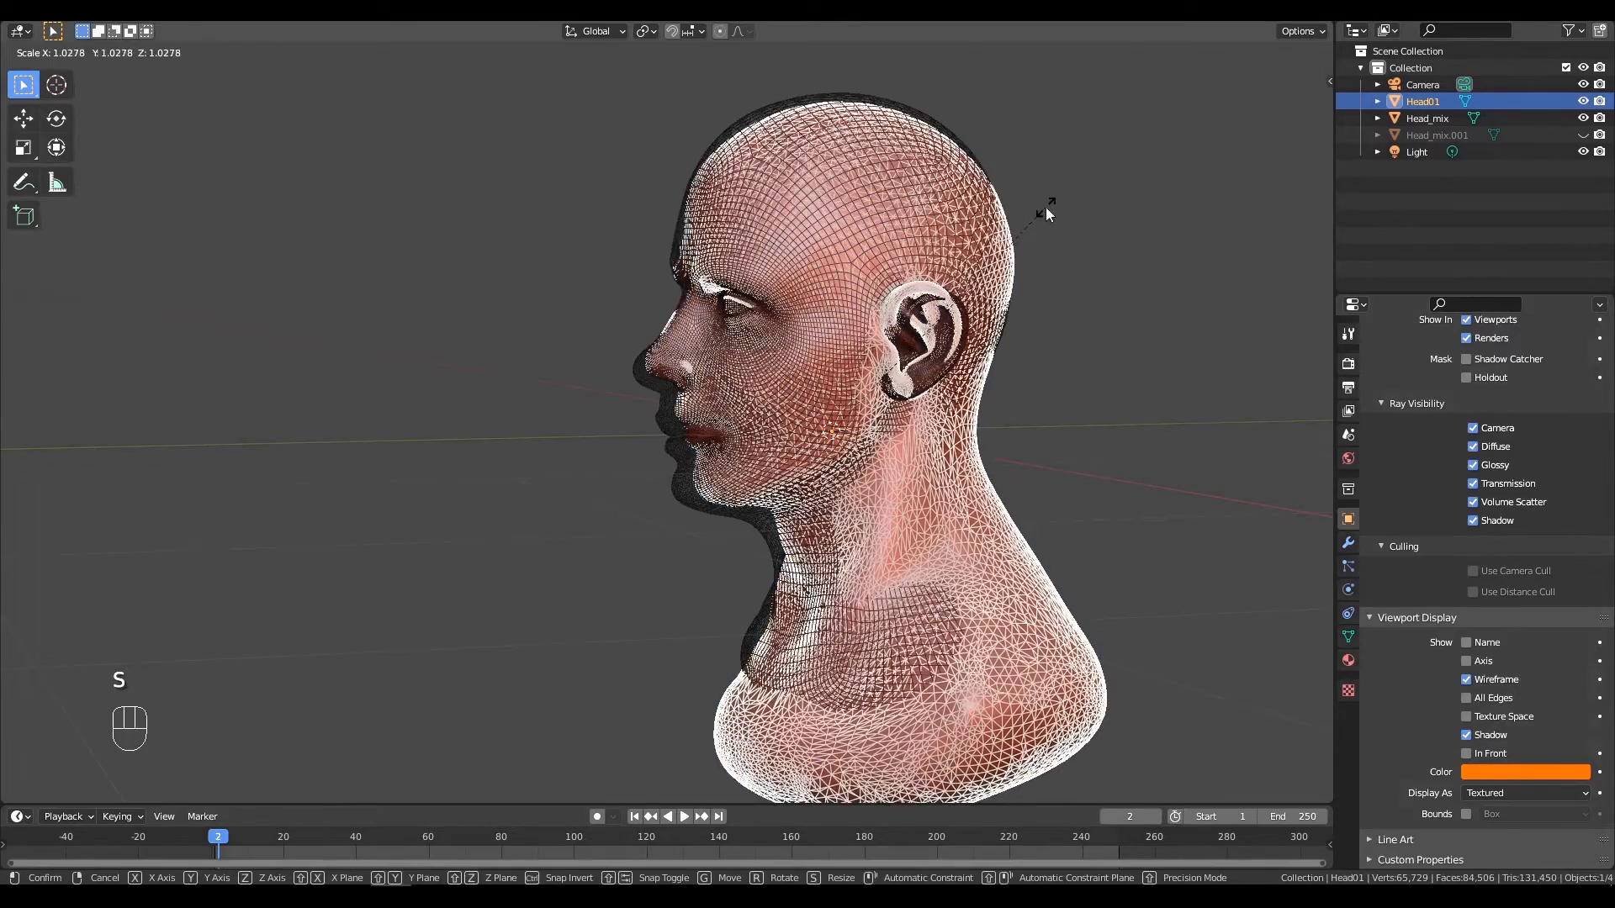
{"action": "left_click", "coordinate": [1046, 206]}
Shift Head01 about 0.011 m down along Z and about 0.0055 m along negative Y in side view.
{"action": "key", "text": "KP_1"}
{"action": "key", "text": "KP_3"}
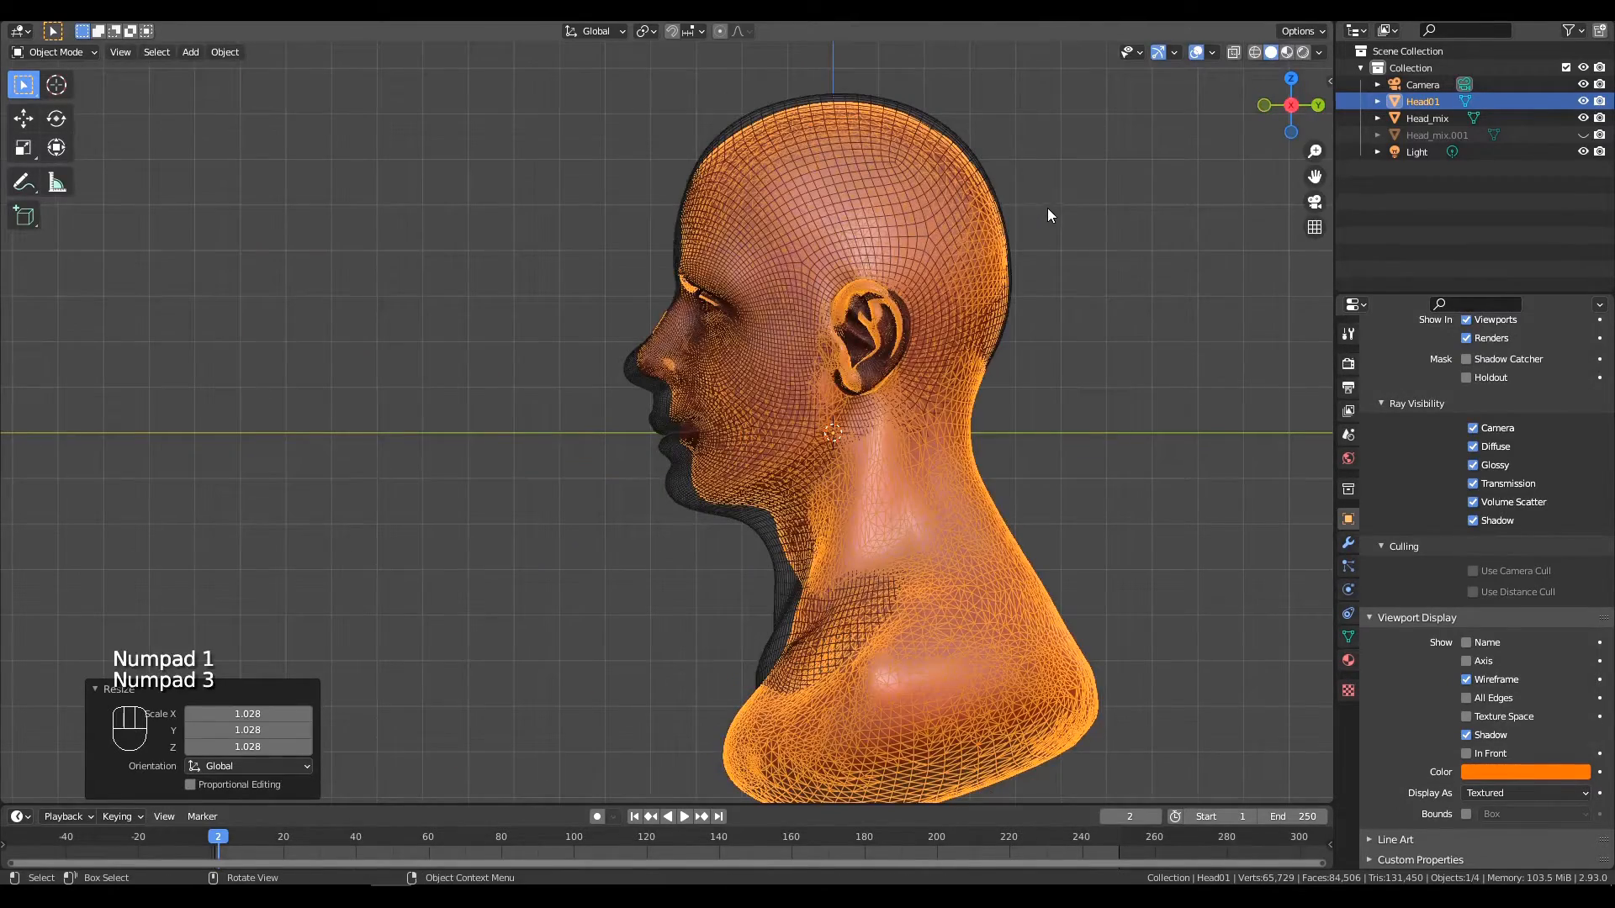
{"action": "key", "text": "g"}
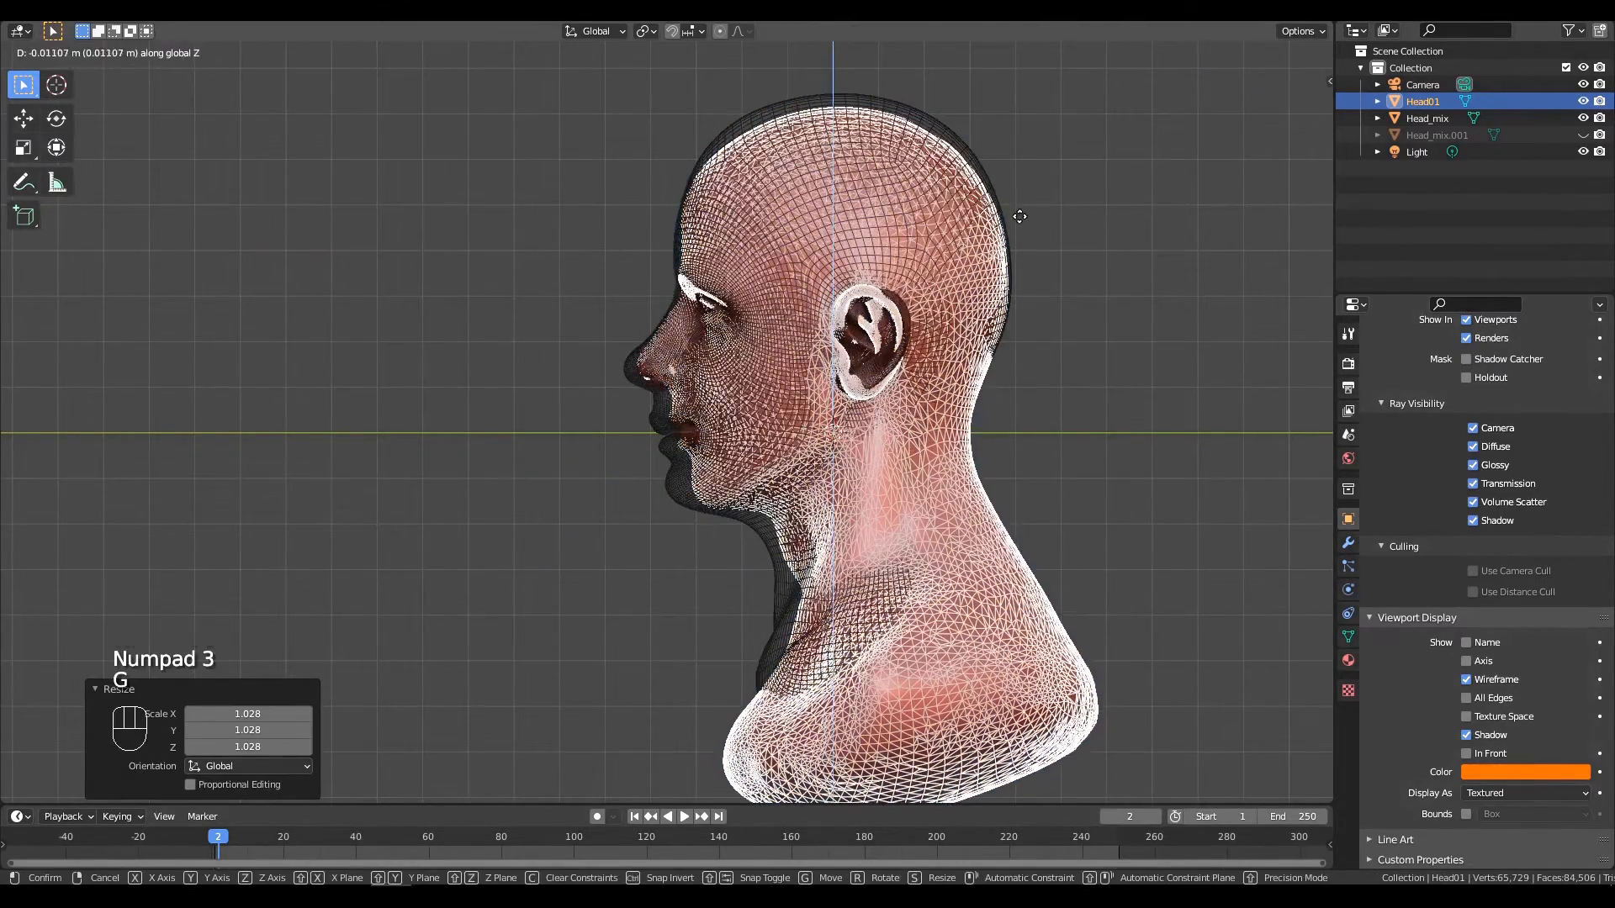
{"action": "left_click", "coordinate": [1020, 217]}
{"action": "key", "text": "g"}
{"action": "key", "text": "g"}
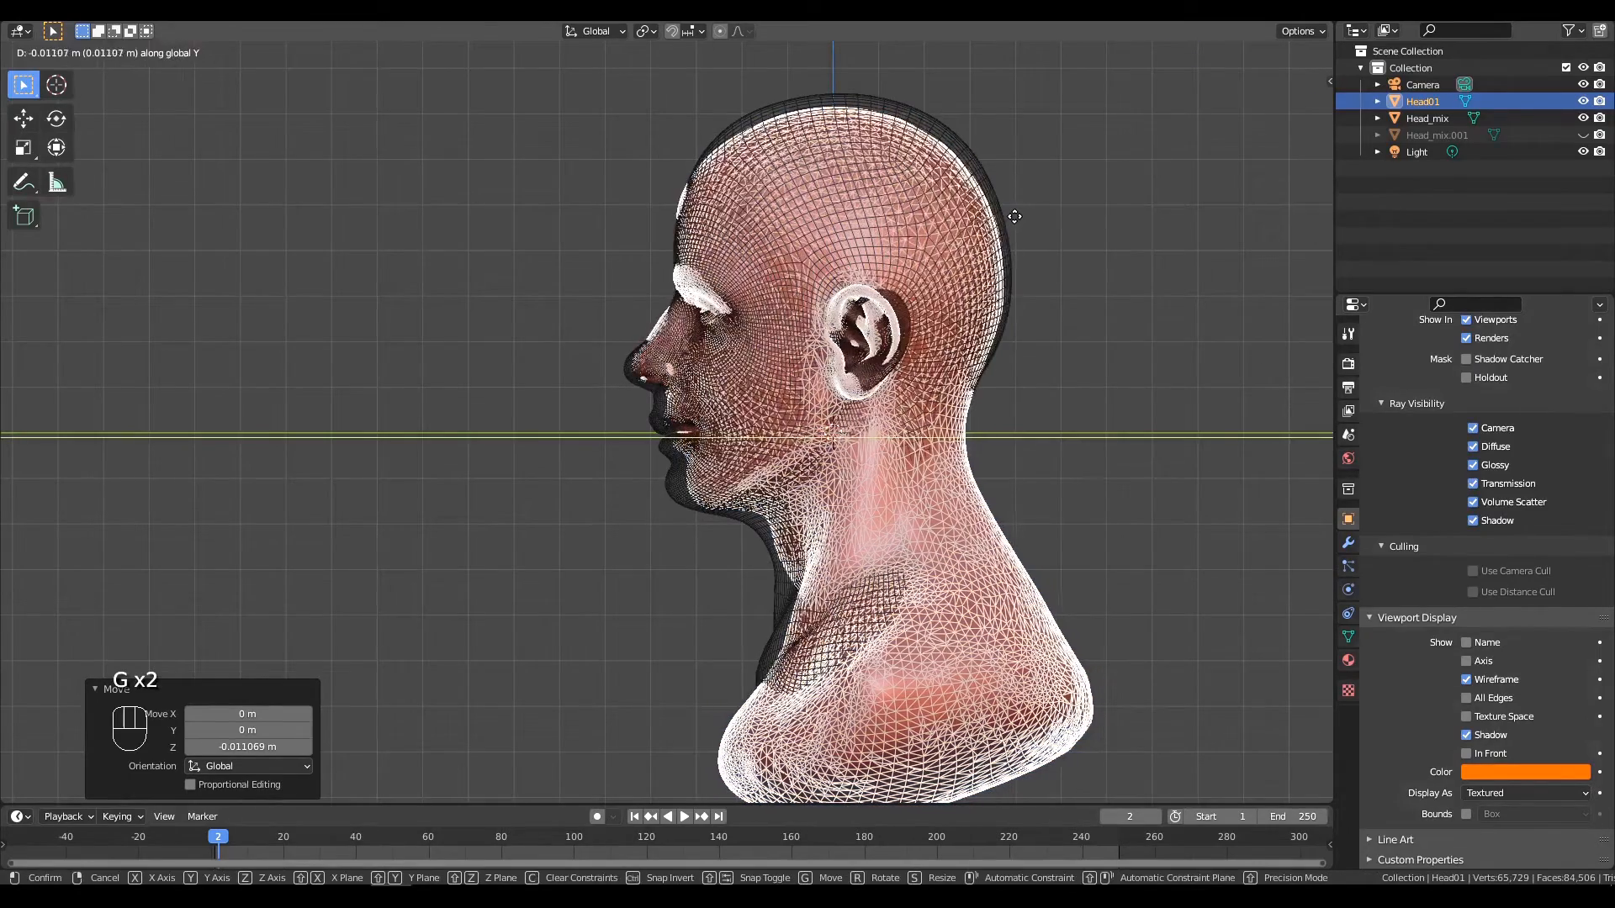
{"action": "left_click", "coordinate": [1016, 216]}
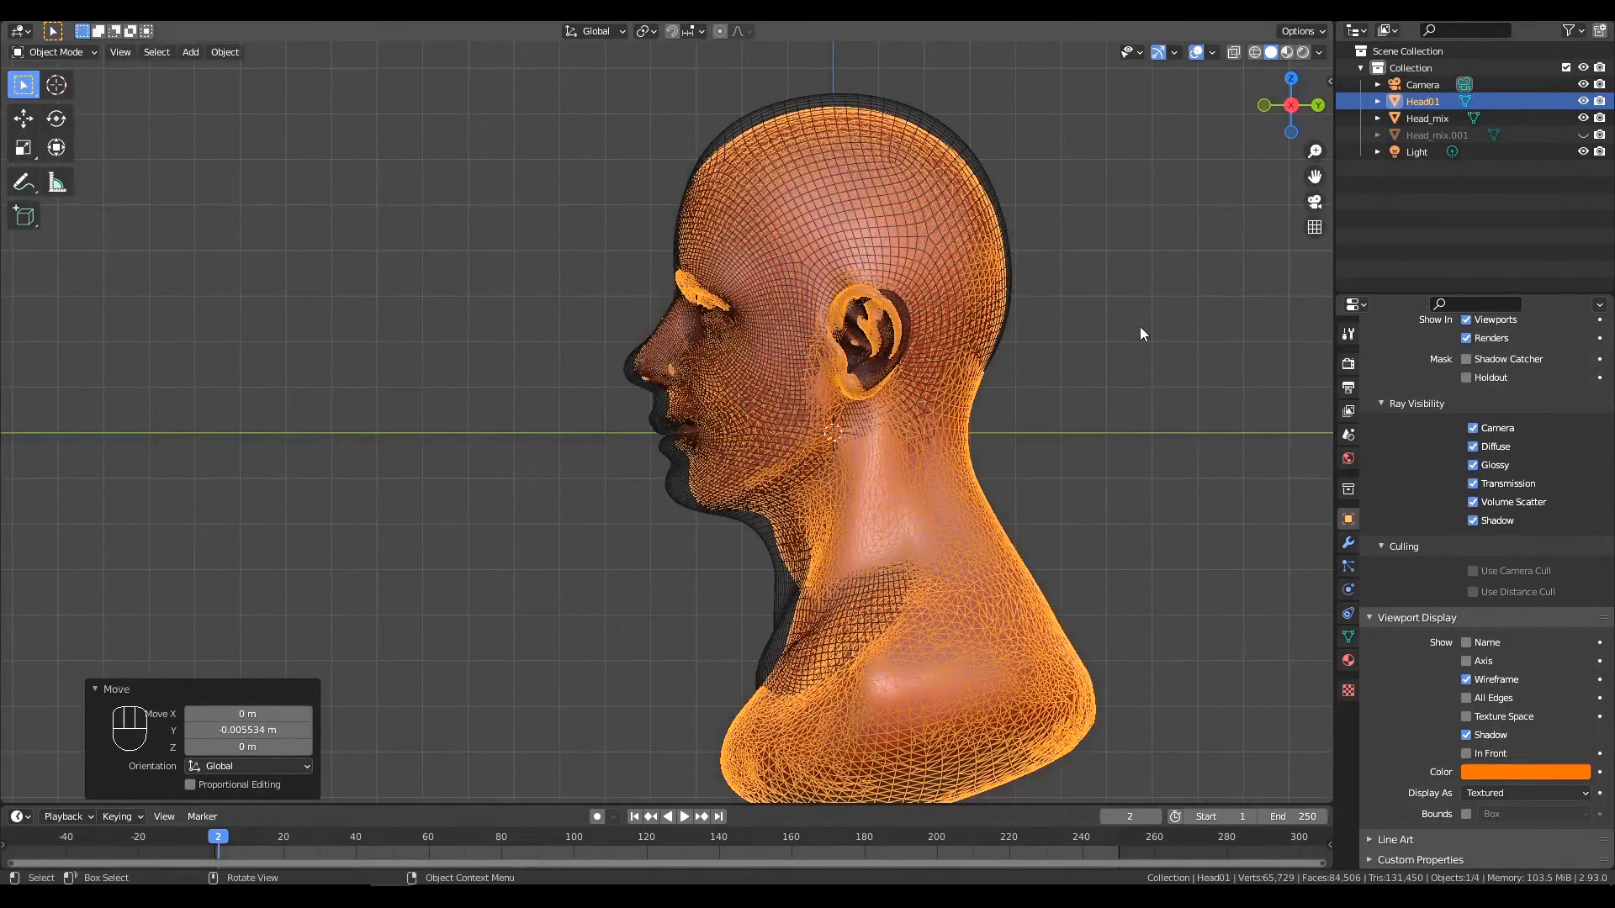
Turn off the wireframe display of Head01 and clear the selection.
{"action": "left_click_drag", "start_coordinate": [1005, 251], "coordinate": [878, 581], "text": "alt"}
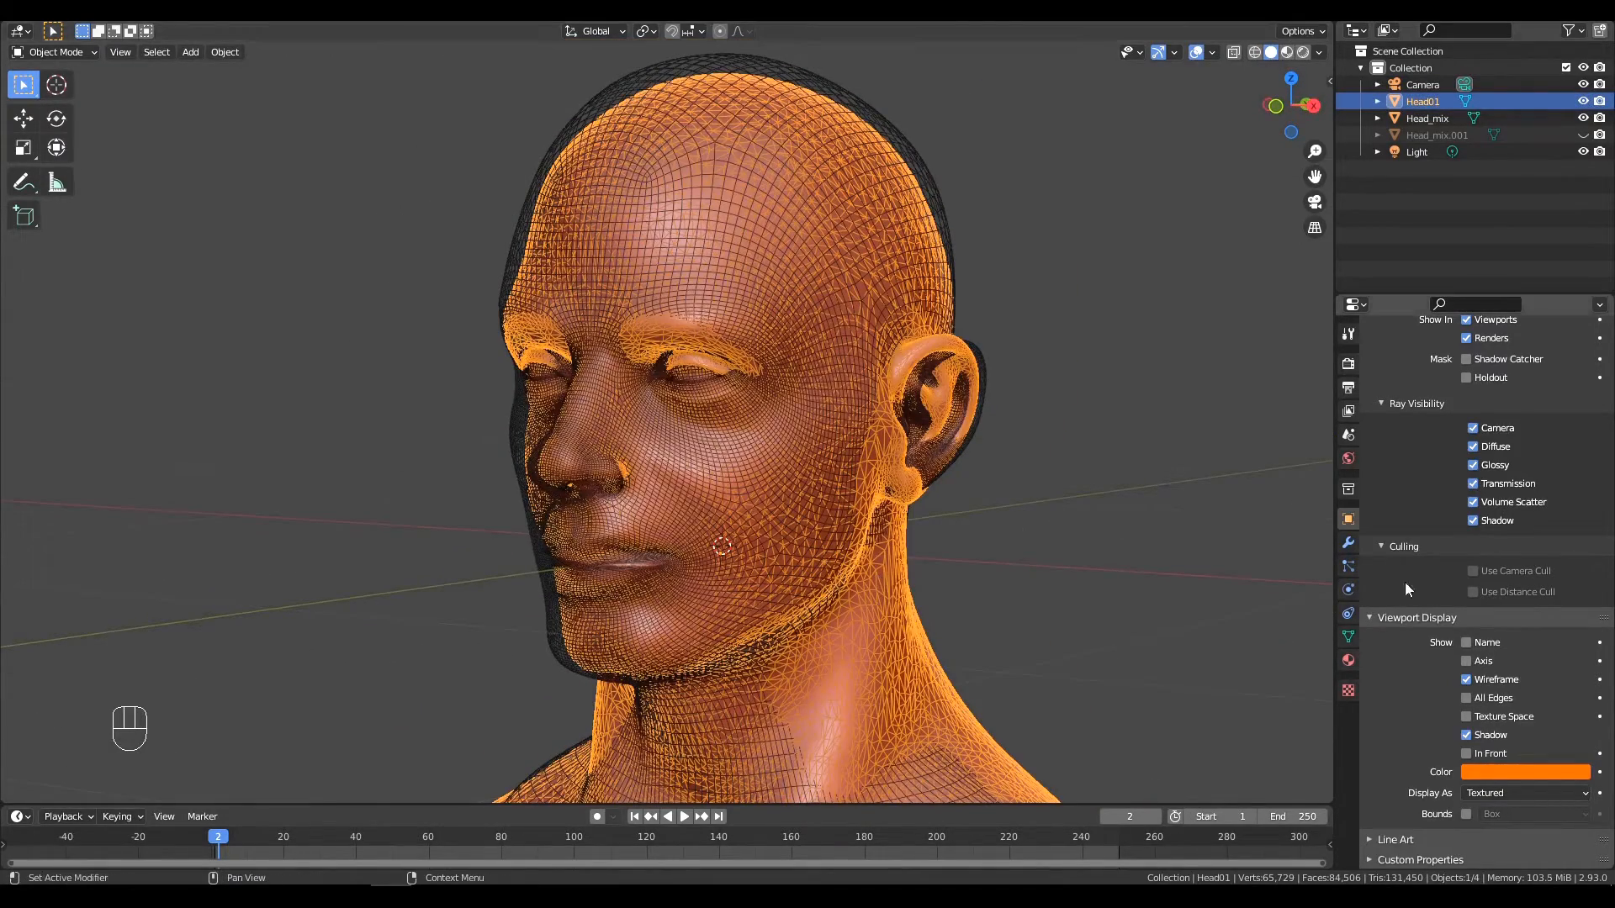
{"action": "left_click", "coordinate": [1466, 680]}
{"action": "left_click", "coordinate": [1138, 445]}
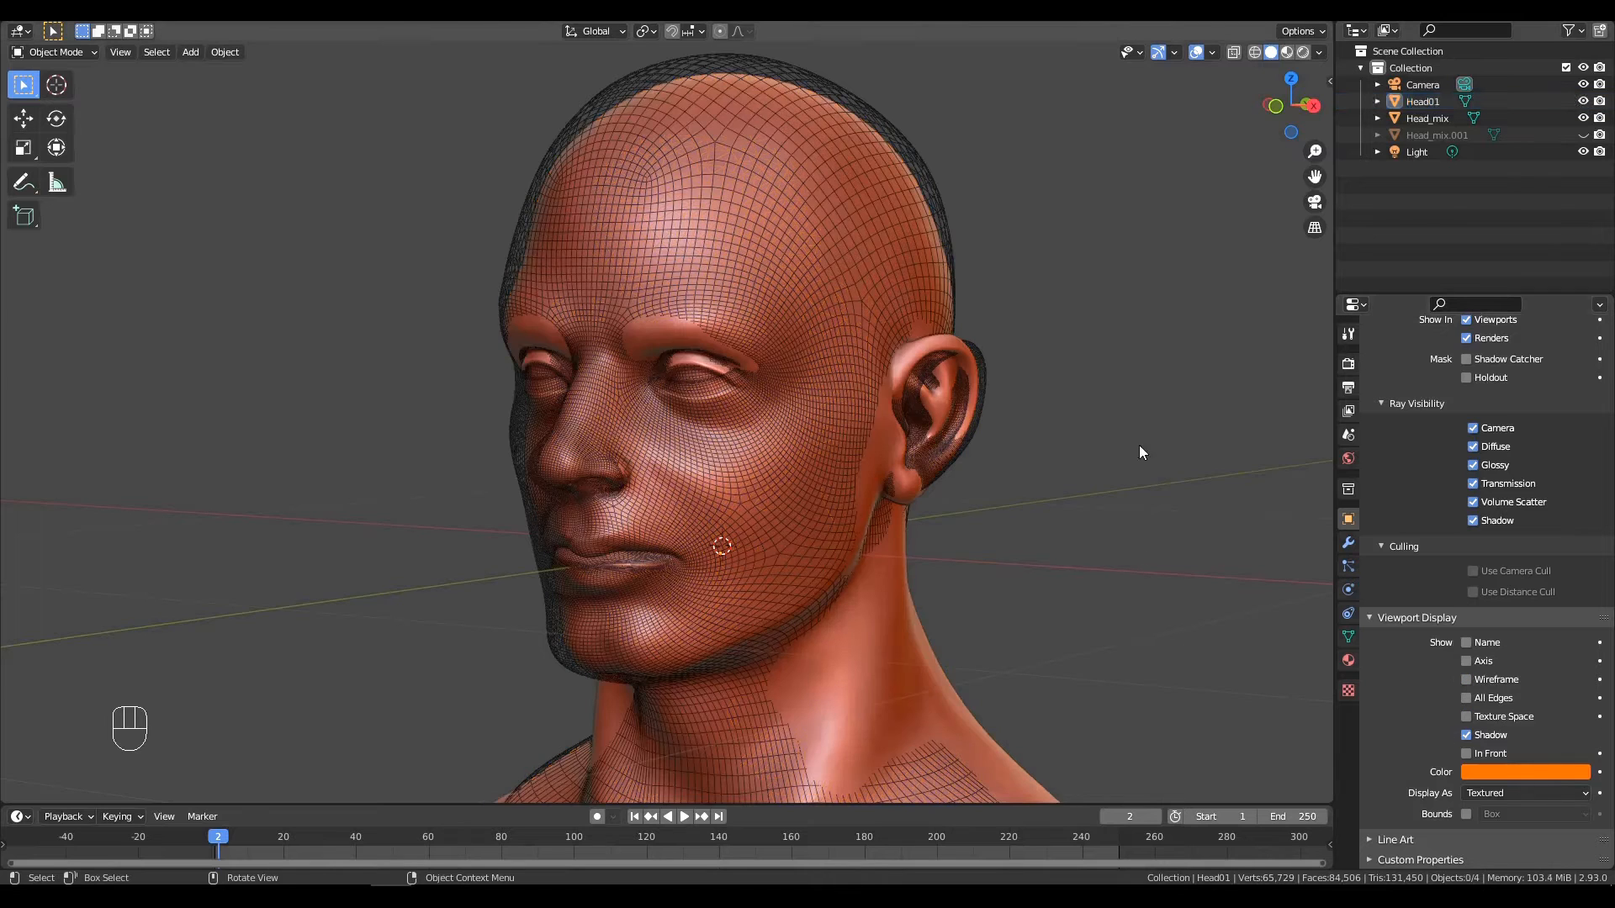
Select the Head_mix wire bust and switch it to Sculpt Mode.
{"action": "left_click", "coordinate": [926, 177]}
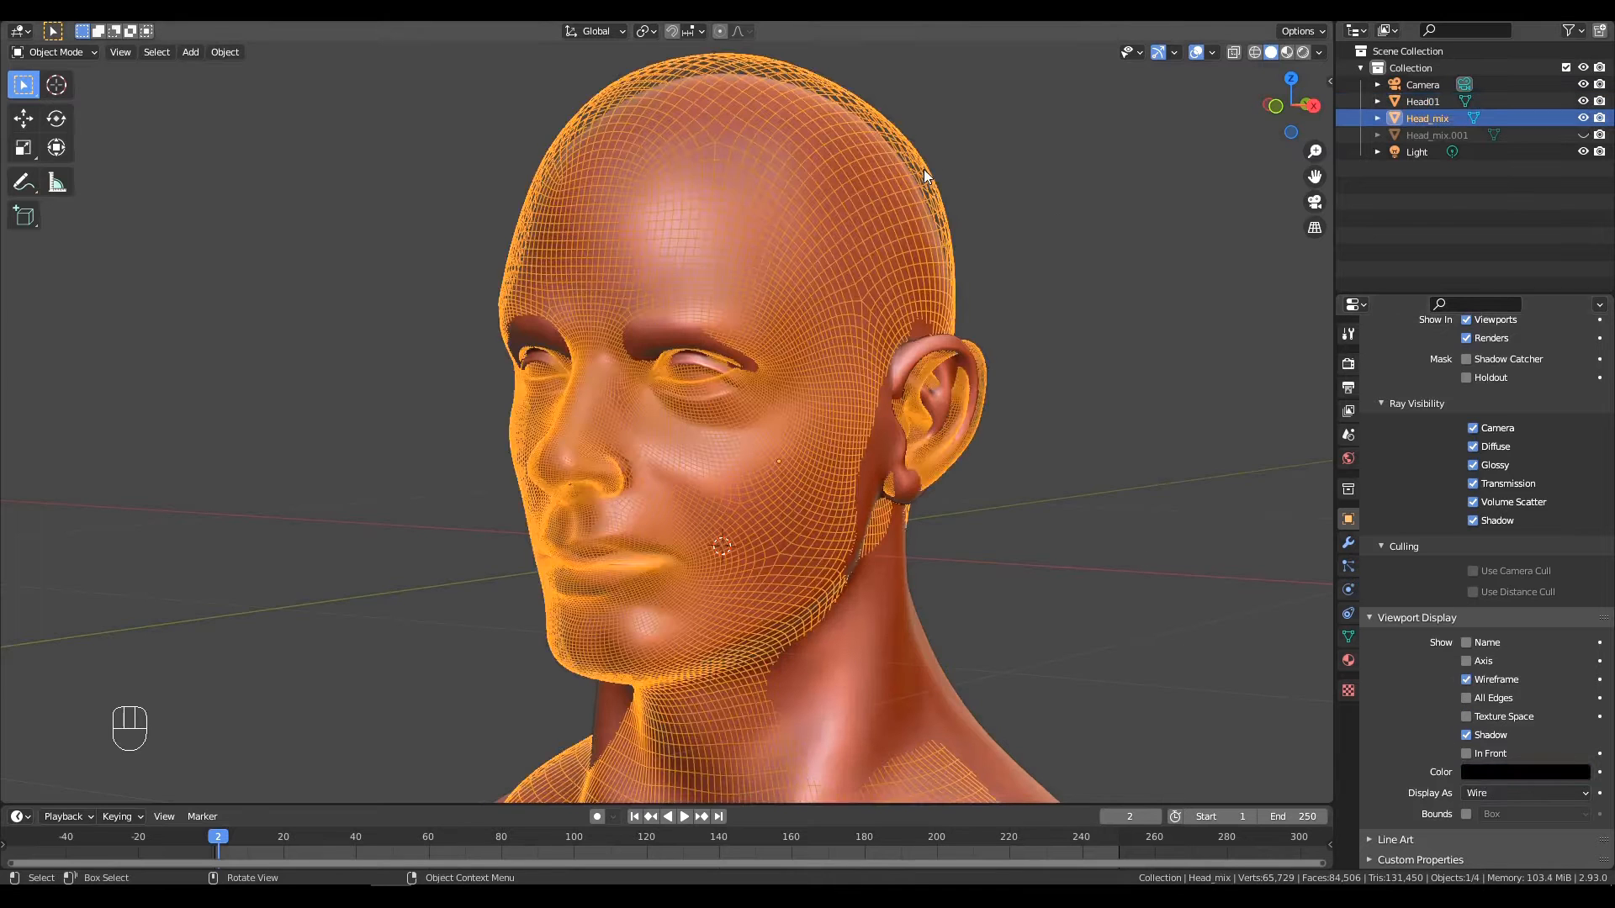
{"action": "left_click", "coordinate": [50, 53]}
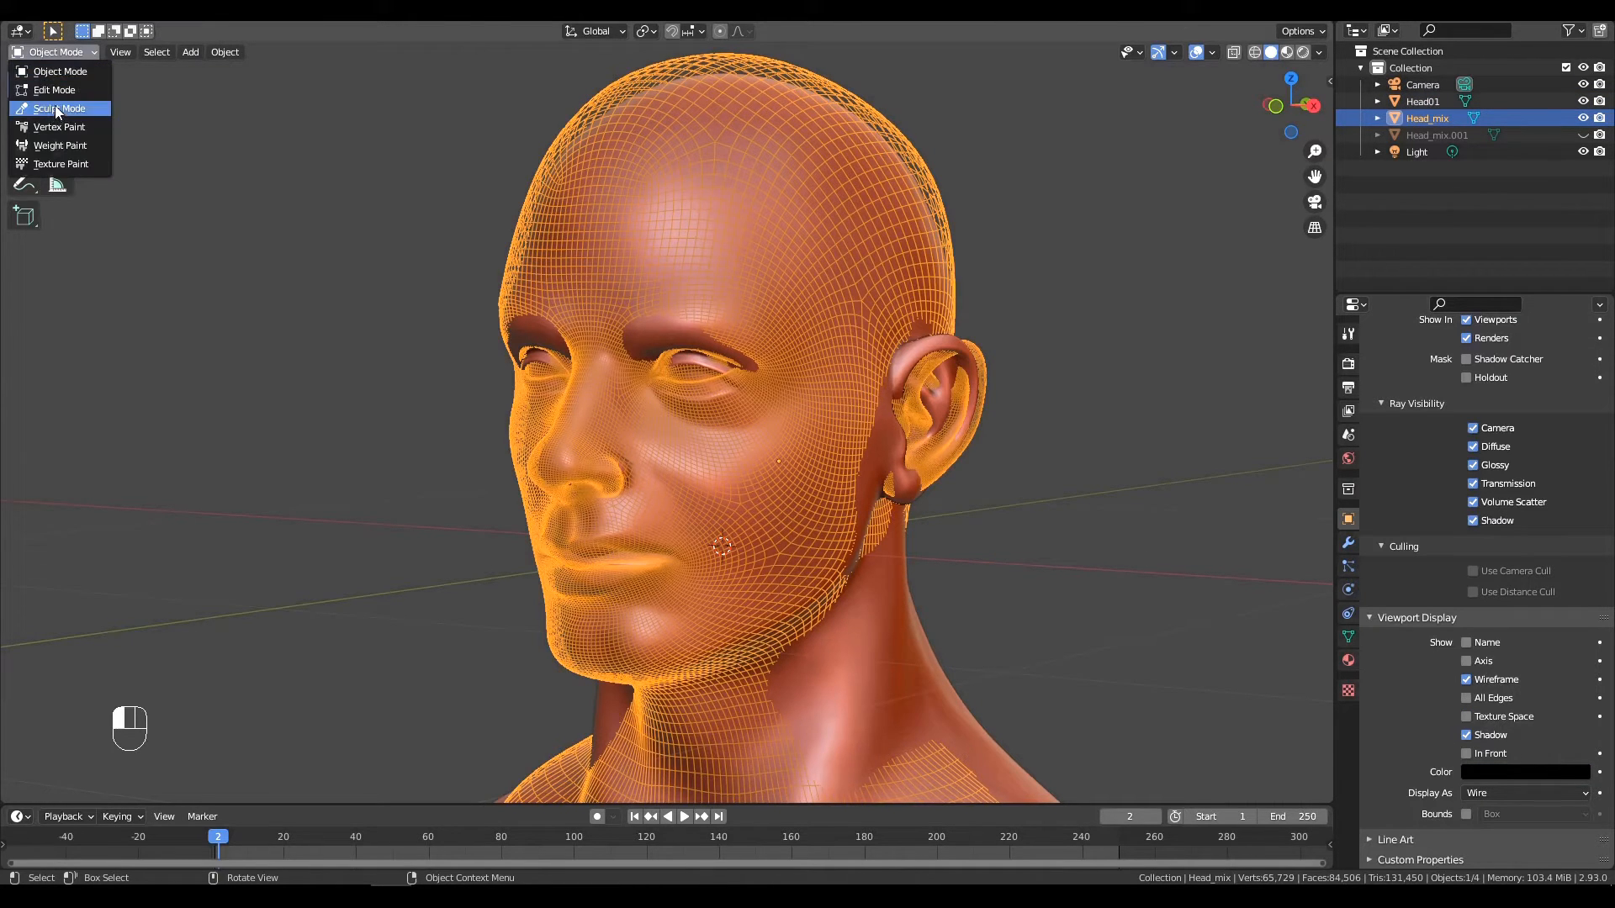
{"action": "left_click", "coordinate": [53, 110]}
Pull Head_mix's ear towards Head01's ear with the Grab brush.
{"action": "left_click_drag", "start_coordinate": [745, 360], "coordinate": [707, 366], "text": "alt"}
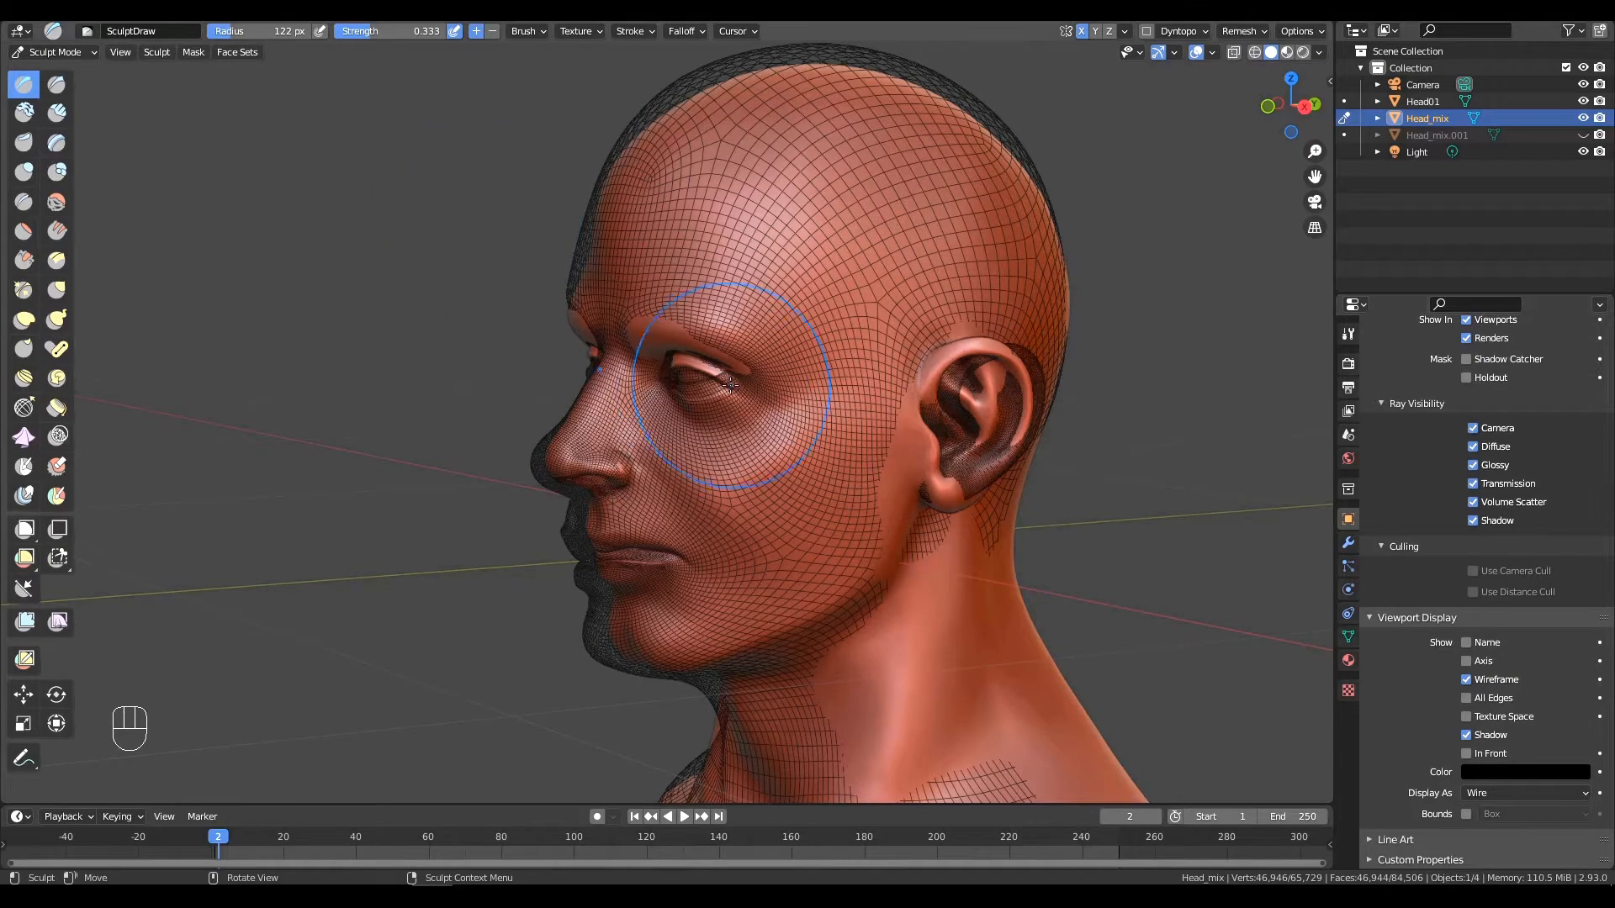
{"action": "left_click_drag", "start_coordinate": [602, 349], "coordinate": [730, 115], "text": "alt"}
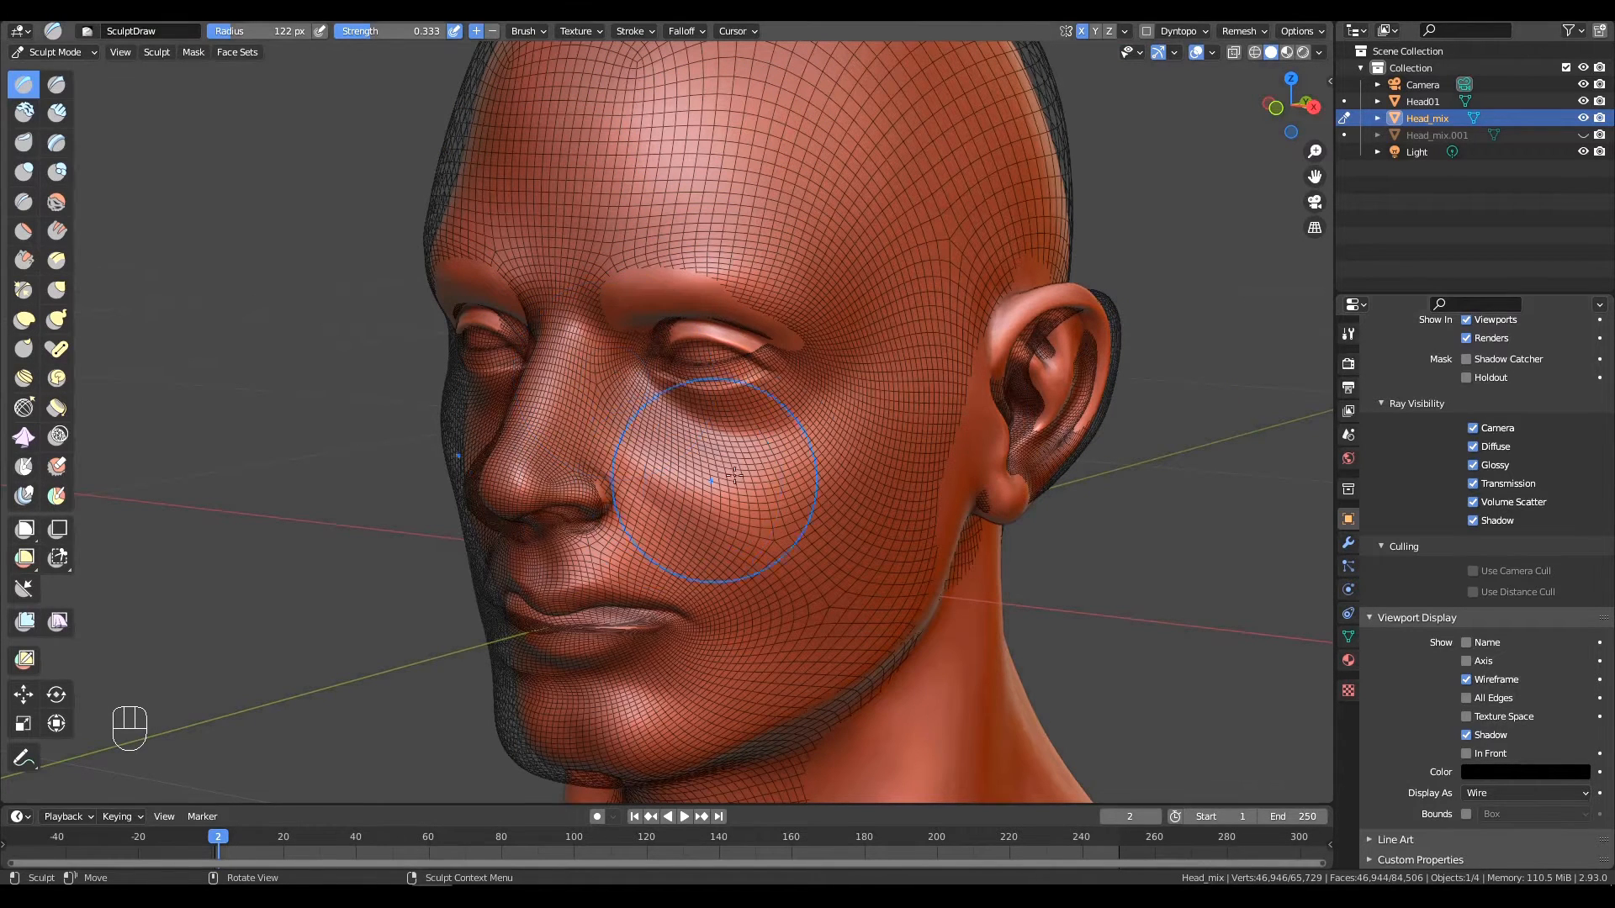
{"action": "mouse_move", "coordinate": [778, 515]}
{"action": "left_mouse_down", "text": "alt+shift"}
{"action": "mouse_move", "coordinate": [767, 485]}
{"action": "mouse_move", "coordinate": [834, 447]}
{"action": "left_mouse_up", "text": "alt+shift"}
{"action": "key", "text": "g"}
{"action": "key", "text": "f"}
{"action": "left_click", "coordinate": [982, 454]}
{"action": "left_click_drag", "start_coordinate": [774, 357], "coordinate": [770, 282]}
{"action": "mouse_move", "coordinate": [824, 338]}
{"action": "left_mouse_down"}
{"action": "mouse_move", "coordinate": [798, 308]}
{"action": "mouse_move", "coordinate": [774, 335]}
{"action": "mouse_move", "coordinate": [795, 353]}
{"action": "mouse_move", "coordinate": [791, 294]}
{"action": "left_mouse_up"}
{"action": "mouse_move", "coordinate": [790, 294]}
{"action": "left_mouse_down", "text": "alt"}
{"action": "mouse_move", "coordinate": [684, 305]}
{"action": "mouse_move", "coordinate": [583, 602]}
{"action": "mouse_move", "coordinate": [967, 396]}
{"action": "mouse_move", "coordinate": [1036, 394]}
{"action": "mouse_move", "coordinate": [930, 409]}
{"action": "left_mouse_up", "text": "alt"}
{"action": "left_click_drag", "start_coordinate": [982, 385], "coordinate": [954, 365]}
{"action": "left_click_drag", "start_coordinate": [979, 530], "coordinate": [720, 507]}
Refine the ear's fit to Head01 with a Grab brush of about 127 px radius.
{"action": "key", "text": "f"}
{"action": "left_click", "coordinate": [698, 498]}
{"action": "left_click_drag", "start_coordinate": [697, 497], "coordinate": [967, 505], "text": "alt"}
{"action": "mouse_move", "coordinate": [967, 505]}
{"action": "left_mouse_down", "text": "ctrl+alt"}
{"action": "mouse_move", "coordinate": [976, 458]}
{"action": "mouse_move", "coordinate": [818, 443]}
{"action": "mouse_move", "coordinate": [828, 379]}
{"action": "left_mouse_up", "text": "ctrl+alt"}
{"action": "left_click_drag", "start_coordinate": [833, 454], "coordinate": [835, 475]}
{"action": "mouse_move", "coordinate": [822, 534]}
{"action": "left_mouse_down", "text": "alt"}
{"action": "mouse_move", "coordinate": [904, 528]}
{"action": "mouse_move", "coordinate": [685, 462]}
{"action": "left_mouse_up", "text": "alt"}
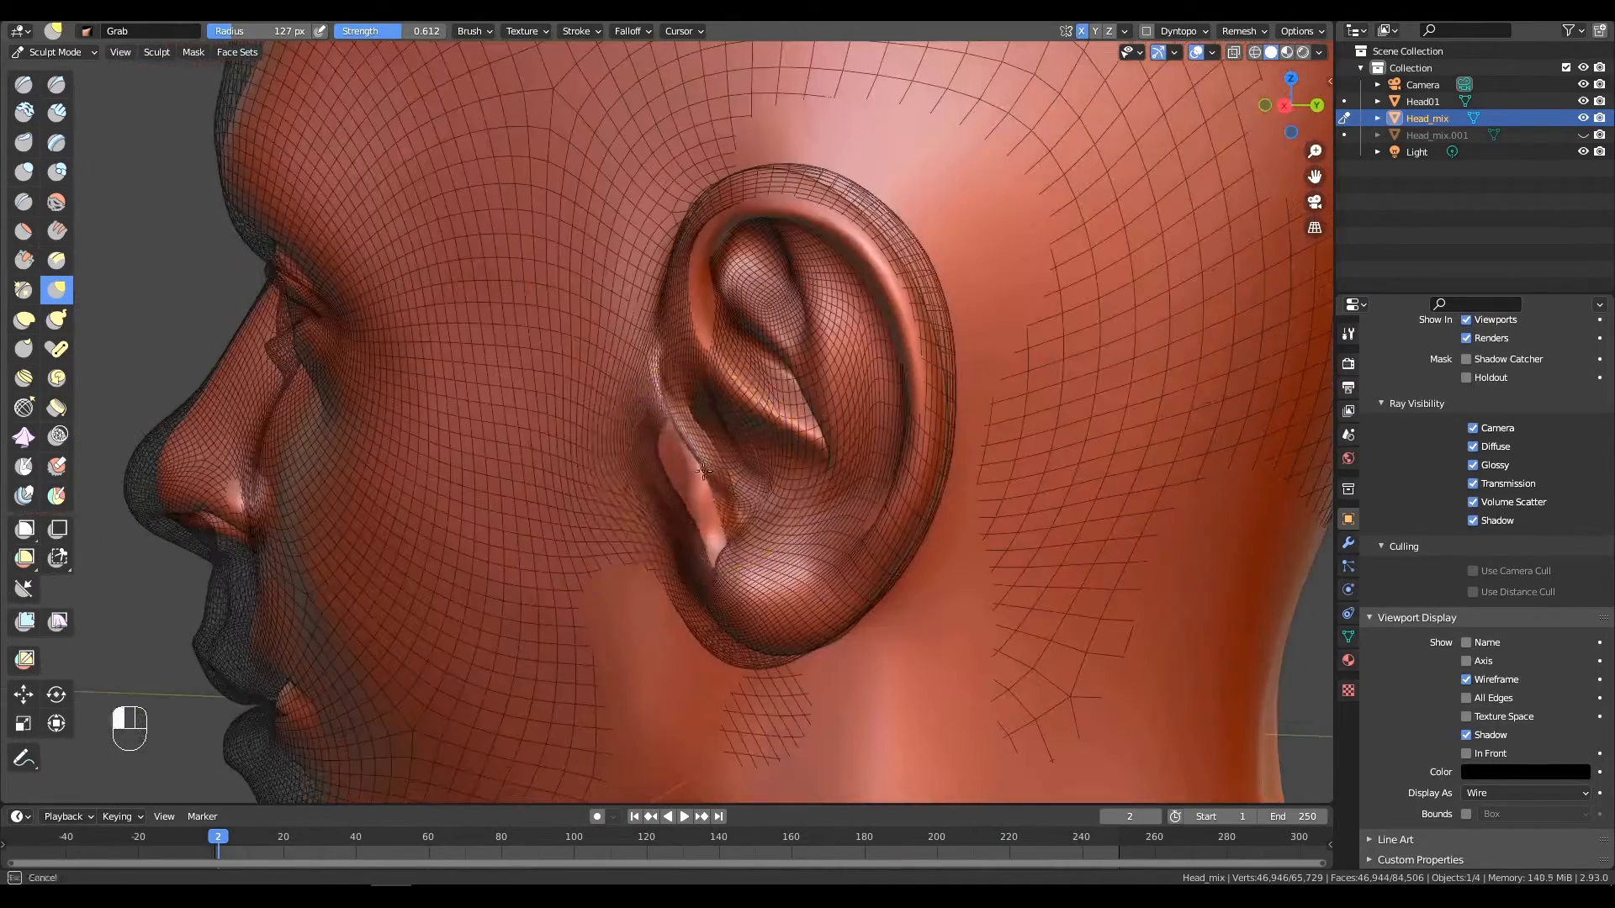
Smooth the front edge of the ear on Head_mix using the Draw brush at 82 px radius.
{"action": "key", "text": "x"}
{"action": "key", "text": "f"}
{"action": "left_click", "coordinate": [687, 515]}
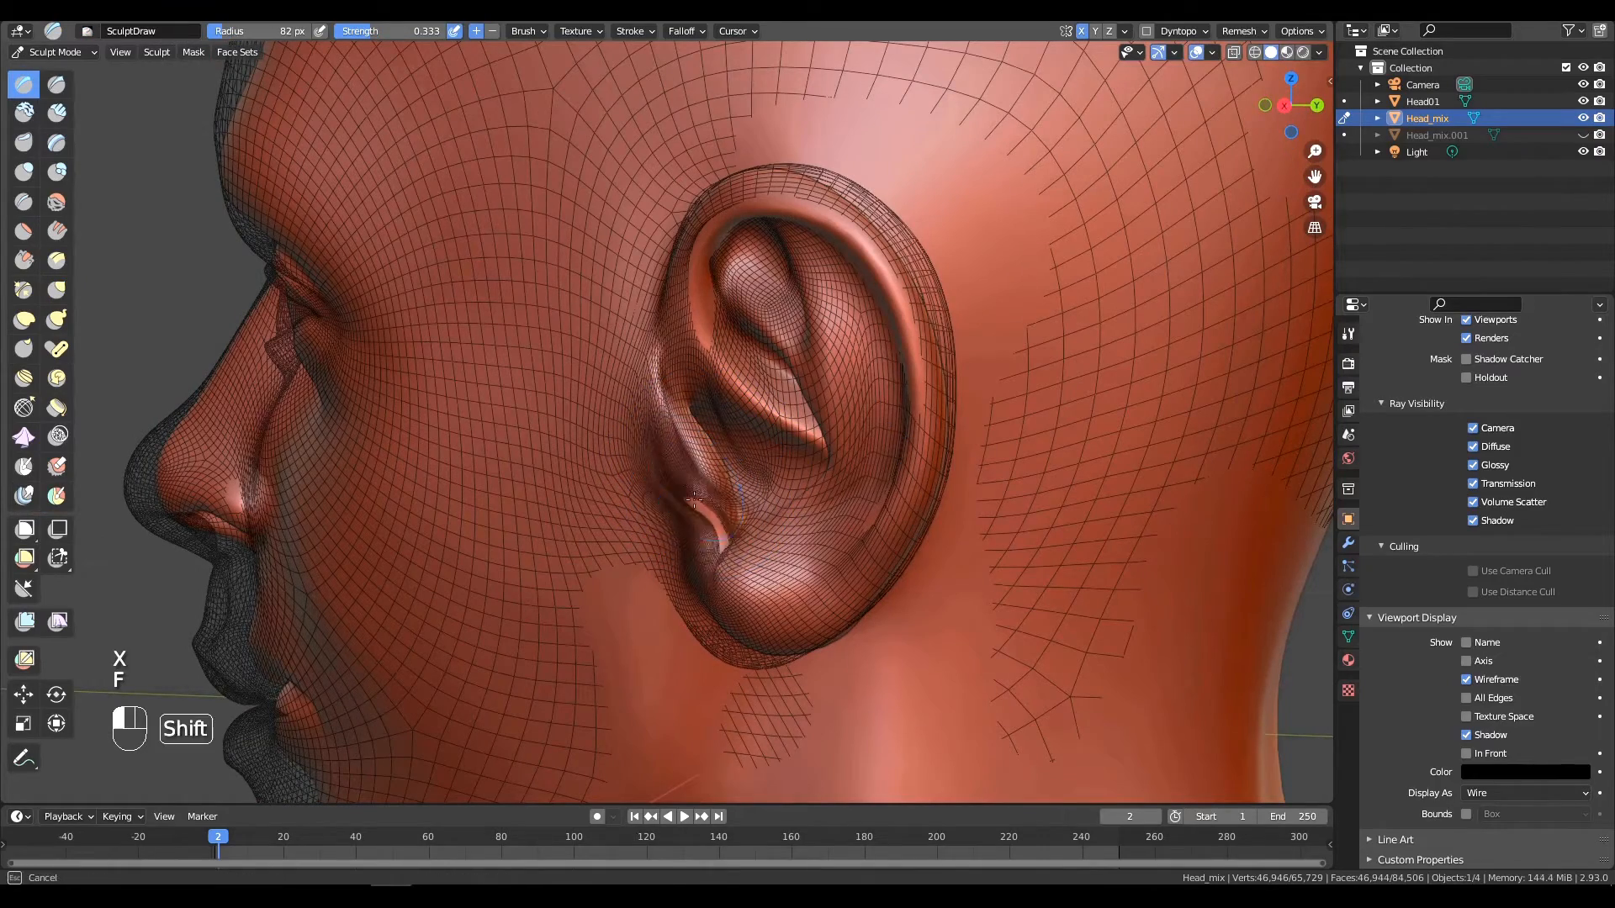
{"action": "left_click_drag", "start_coordinate": [684, 499], "coordinate": [690, 458], "text": "shift"}
{"action": "mouse_move", "coordinate": [694, 389]}
{"action": "left_mouse_down", "text": "alt+shift"}
{"action": "mouse_move", "coordinate": [771, 410]}
{"action": "mouse_move", "coordinate": [757, 525]}
{"action": "left_mouse_up", "text": "alt+shift"}
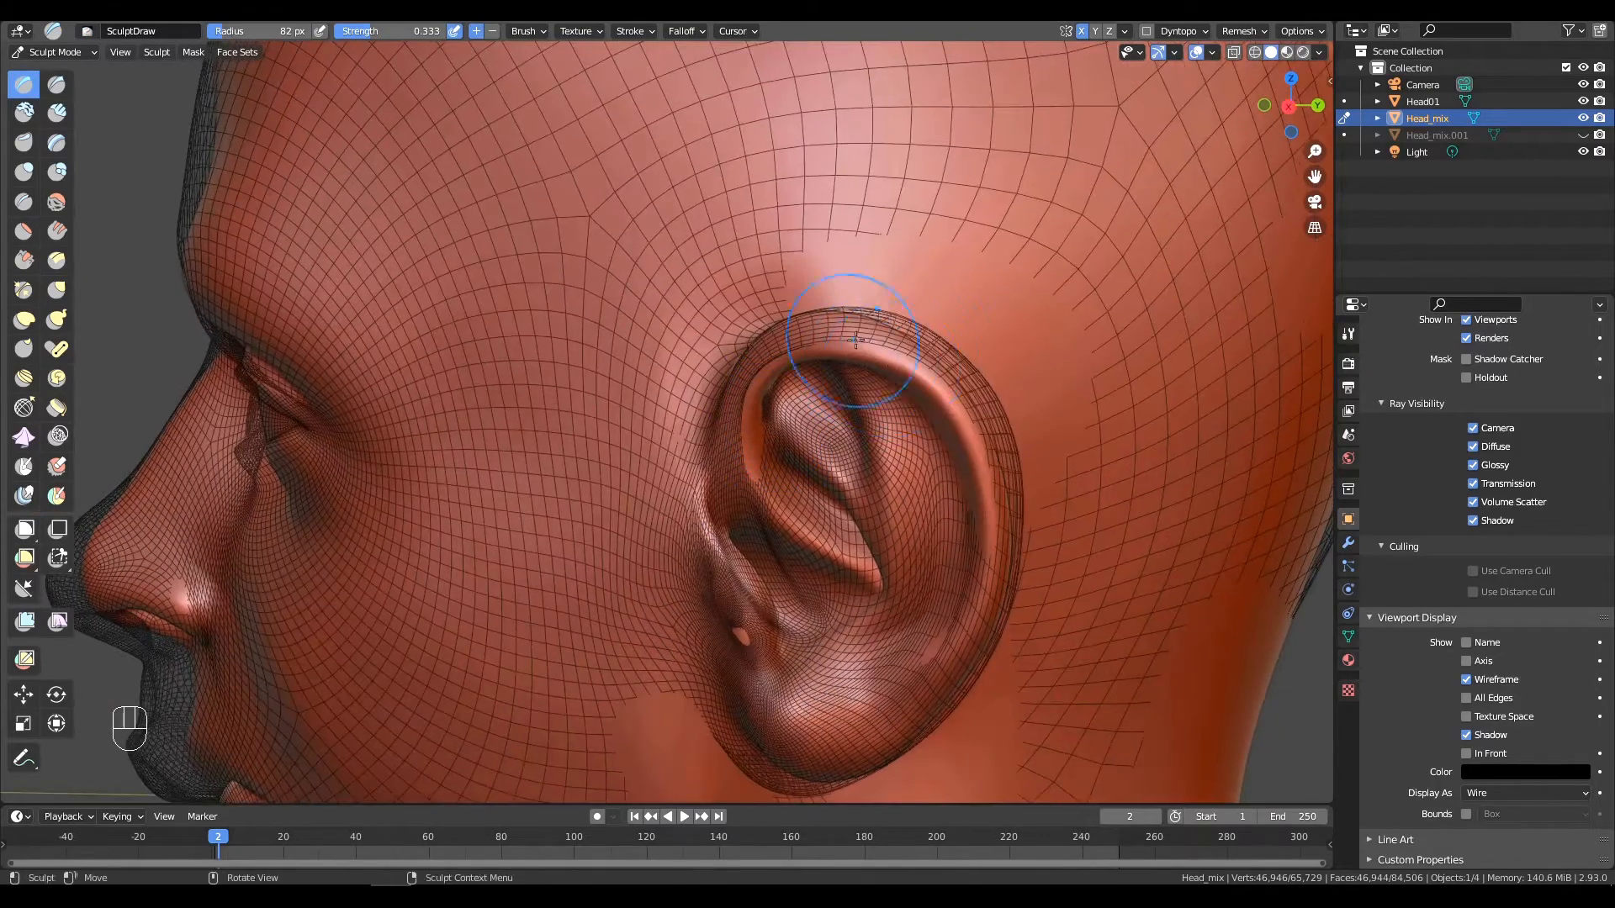
Adjust the top of the ear with the Grab brush at about 124 px radius and undo the last two operations.
{"action": "left_click_drag", "start_coordinate": [825, 331], "coordinate": [848, 321], "text": "alt"}
{"action": "key", "text": "g"}
{"action": "key", "text": "f"}
{"action": "left_click", "coordinate": [930, 332]}
{"action": "key", "text": "ctrl+z"}
{"action": "key", "text": "ctrl+z"}
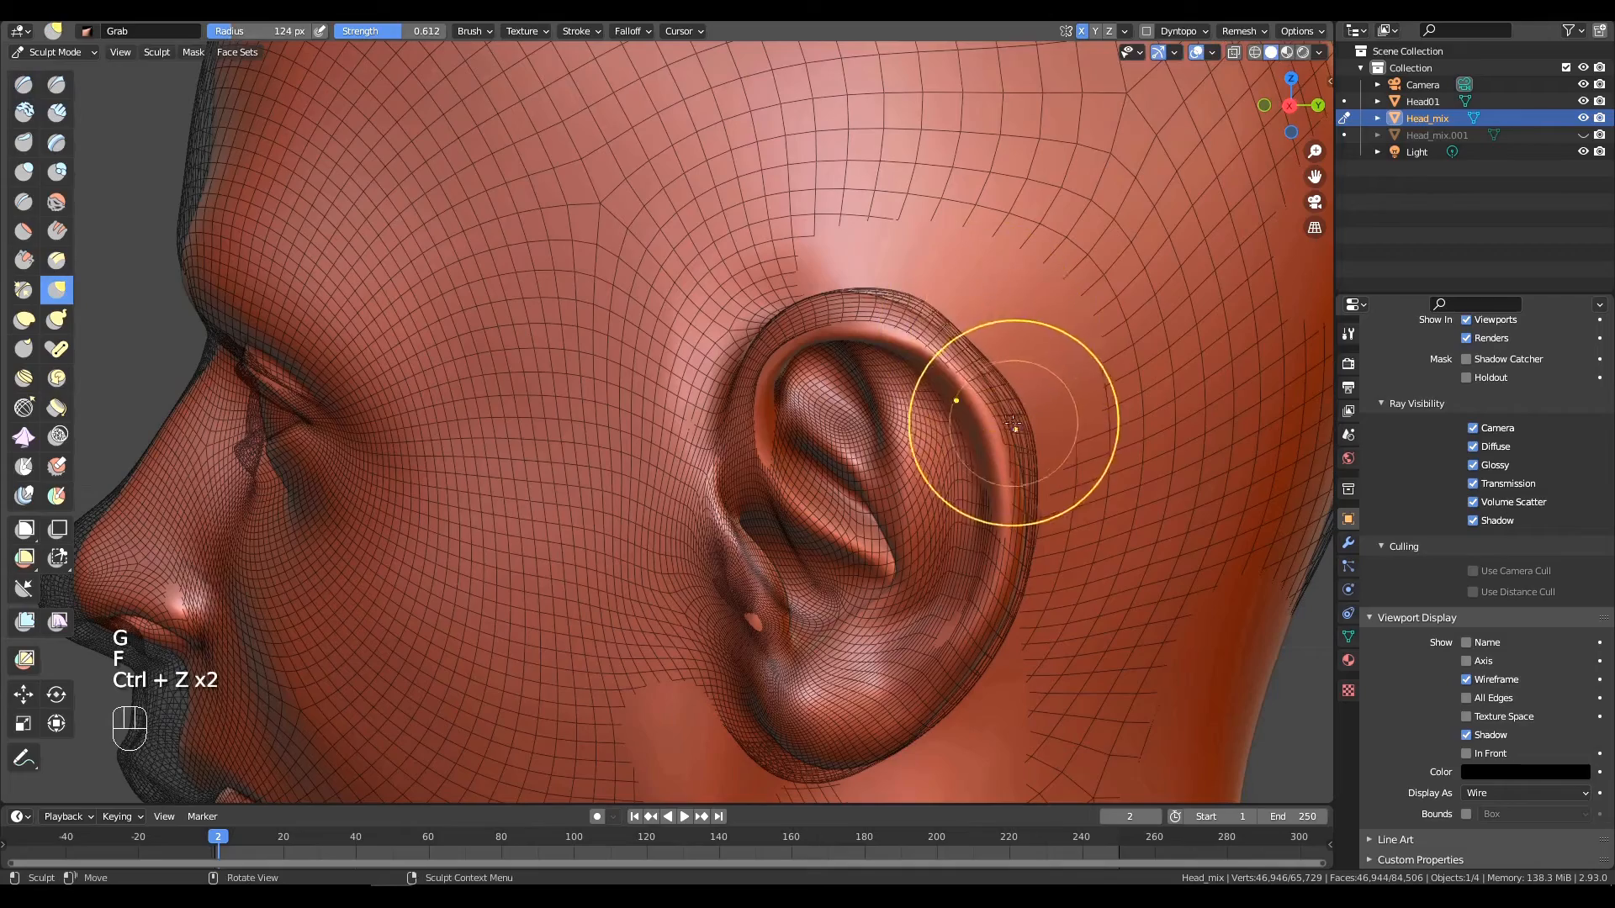
Fit the ear's upper rim to Head01's outline with the Grab brush at about 125 px radius.
{"action": "key", "text": "f"}
{"action": "left_click_drag", "start_coordinate": [907, 345], "coordinate": [875, 320]}
{"action": "key", "text": "f"}
{"action": "left_click", "coordinate": [787, 320]}
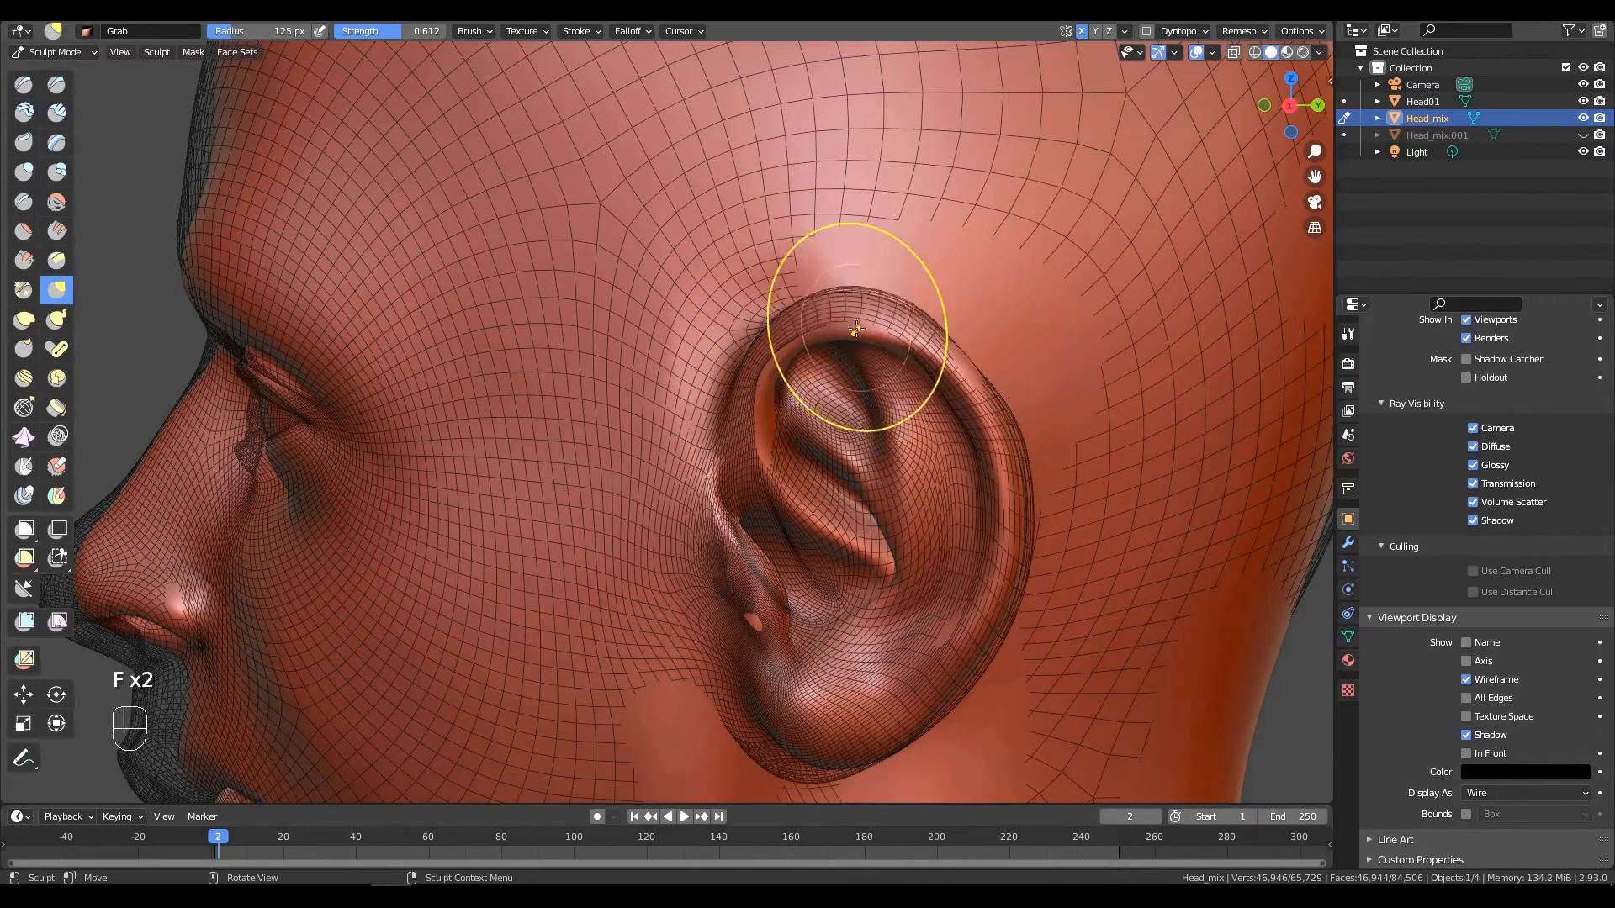
{"action": "mouse_move", "coordinate": [775, 390]}
{"action": "left_mouse_down", "text": "ctrl+alt"}
{"action": "mouse_move", "coordinate": [941, 367]}
{"action": "mouse_move", "coordinate": [1021, 332]}
{"action": "left_mouse_up", "text": "ctrl+alt"}
Even out the ear surface on Head_mix with a resized Draw brush.
{"action": "key", "text": "x"}
{"action": "key", "text": "f"}
{"action": "left_click", "coordinate": [986, 367]}
{"action": "mouse_move", "coordinate": [1035, 362]}
{"action": "left_mouse_down", "text": "alt"}
{"action": "mouse_move", "coordinate": [980, 465]}
{"action": "mouse_move", "coordinate": [815, 434]}
{"action": "left_mouse_up", "text": "alt"}
{"action": "mouse_move", "coordinate": [850, 513]}
{"action": "left_mouse_down", "text": "alt"}
{"action": "mouse_move", "coordinate": [924, 412]}
{"action": "mouse_move", "coordinate": [615, 529]}
{"action": "left_mouse_up", "text": "alt"}
Match the lower and outer ear to Head01 with the Grab brush at about 165 px radius.
{"action": "key", "text": "g"}
{"action": "key", "text": "f"}
{"action": "left_click", "coordinate": [866, 528]}
{"action": "left_click_drag", "start_coordinate": [790, 547], "coordinate": [812, 524]}
{"action": "left_click_drag", "start_coordinate": [886, 476], "coordinate": [774, 481], "text": "alt"}
{"action": "mouse_move", "coordinate": [463, 498]}
{"action": "left_mouse_down"}
{"action": "mouse_move", "coordinate": [483, 475]}
{"action": "mouse_move", "coordinate": [370, 496]}
{"action": "left_mouse_up"}
{"action": "mouse_move", "coordinate": [343, 350]}
{"action": "left_mouse_down"}
{"action": "mouse_move", "coordinate": [328, 320]}
{"action": "mouse_move", "coordinate": [393, 311]}
{"action": "mouse_move", "coordinate": [431, 268]}
{"action": "mouse_move", "coordinate": [995, 396]}
{"action": "left_mouse_up"}
{"action": "scroll", "coordinate": [328, 321], "scroll_direction": "down", "scroll_amount": 2}
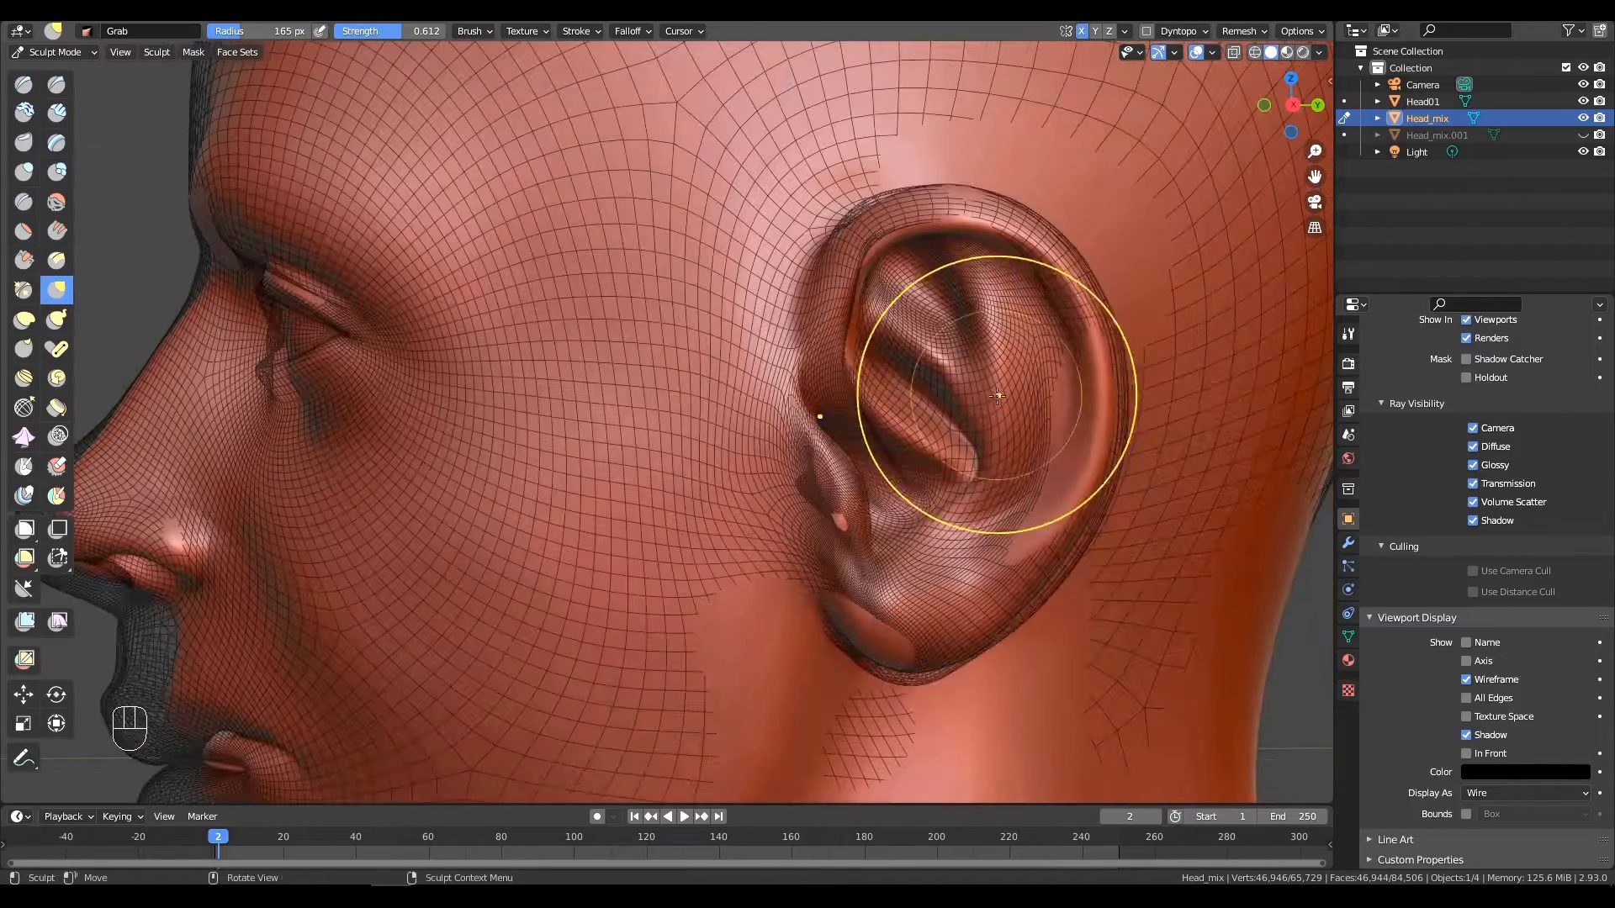
Touch up the mesh around the lower ear and the eye with the Draw brush at 80 px radius.
{"action": "key", "text": "x"}
{"action": "key", "text": "f"}
{"action": "left_click", "coordinate": [1073, 404]}
{"action": "left_click_drag", "start_coordinate": [885, 615], "coordinate": [786, 532], "text": "ctrl+alt"}
{"action": "left_click_drag", "start_coordinate": [480, 480], "coordinate": [454, 475], "text": "alt"}
{"action": "left_click_drag", "start_coordinate": [454, 476], "coordinate": [712, 367], "text": "ctrl+alt"}
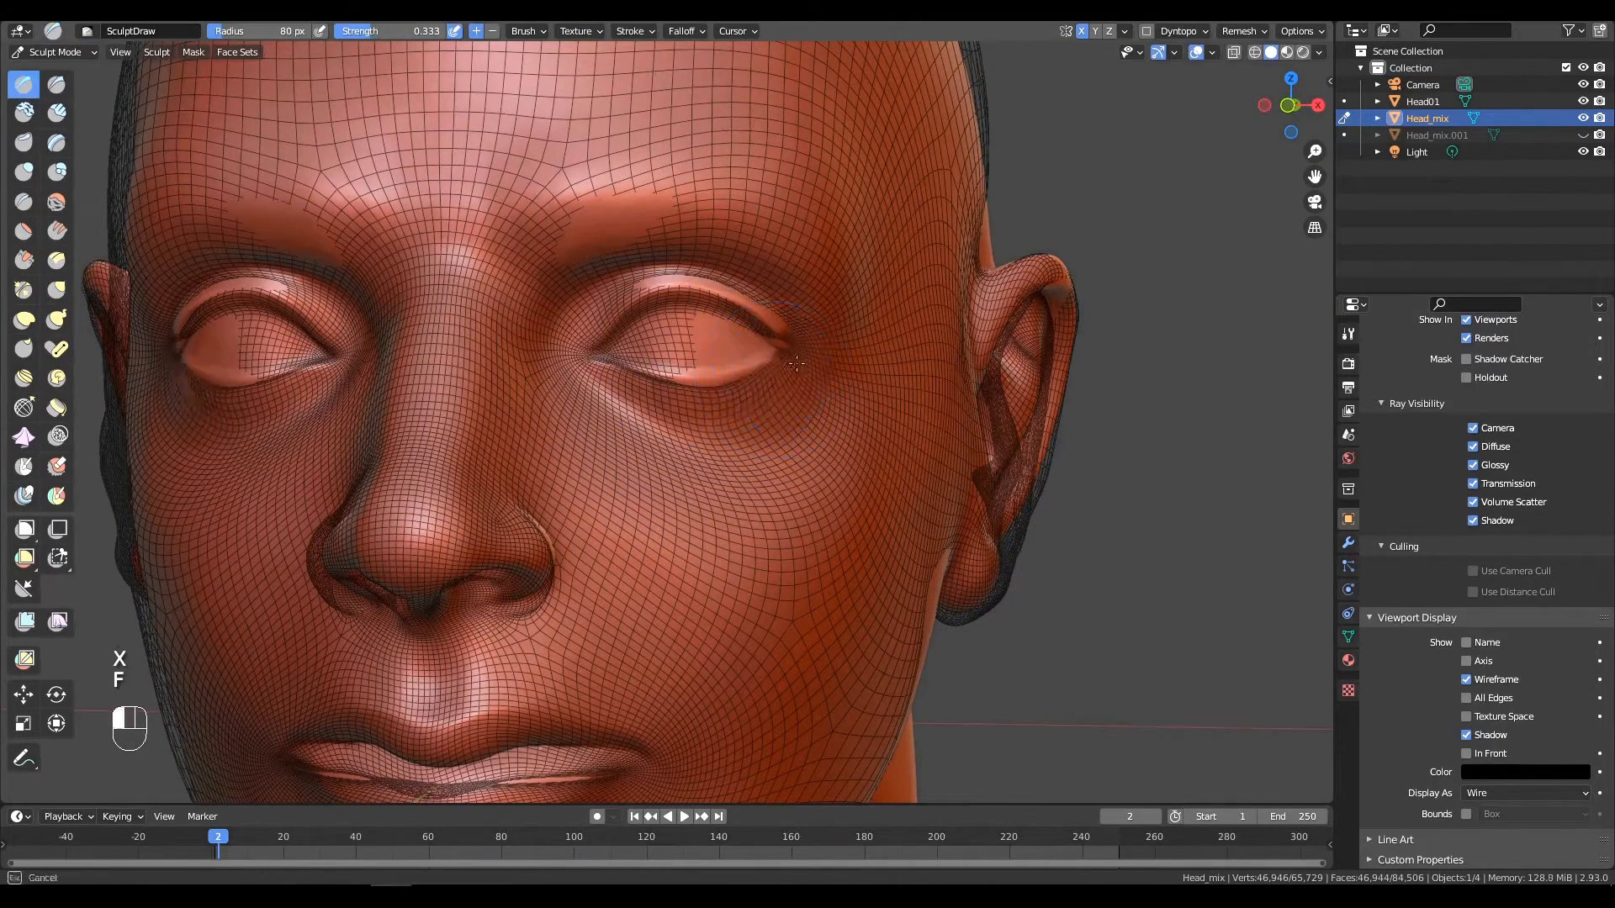
Push Head_mix's nose and lip profile back onto Head01 in side view with the Grab brush.
{"action": "left_click_drag", "start_coordinate": [685, 270], "coordinate": [379, 577], "text": "alt"}
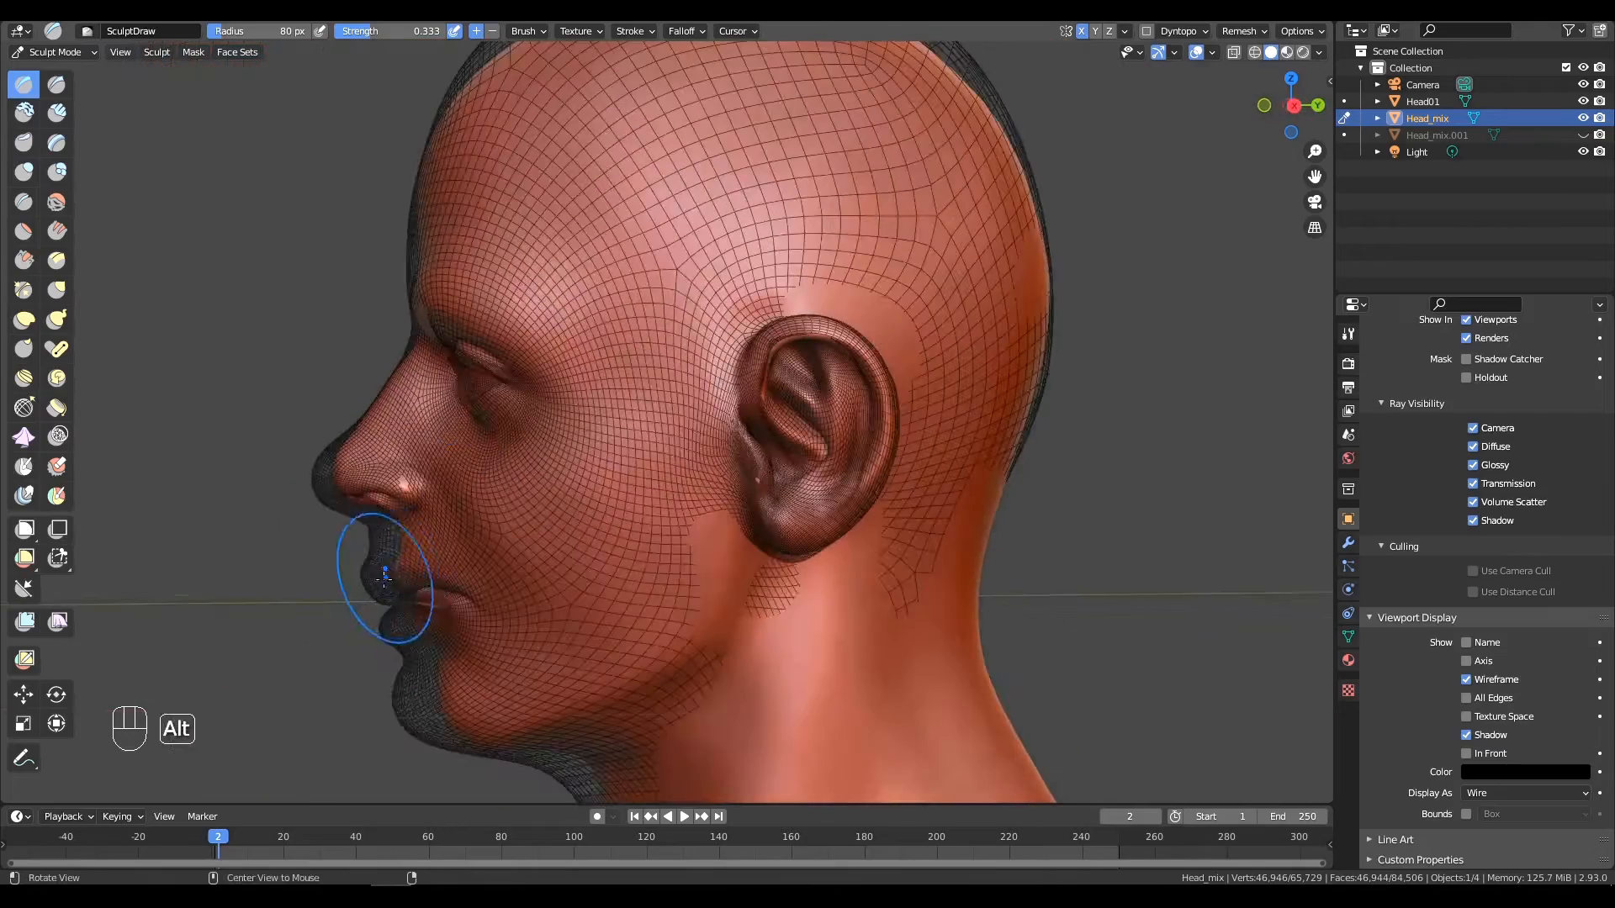
{"action": "key", "text": "g"}
{"action": "key", "text": "f"}
{"action": "left_click", "coordinate": [451, 537]}
{"action": "left_click_drag", "start_coordinate": [320, 485], "coordinate": [331, 487]}
{"action": "key", "text": "f"}
{"action": "left_click", "coordinate": [329, 487]}
{"action": "left_click_drag", "start_coordinate": [417, 563], "coordinate": [439, 569]}
Fit Head_mix's chin and neck area to Head01 with a resized Grab brush.
{"action": "mouse_move", "coordinate": [458, 632]}
{"action": "left_mouse_down", "text": "ctrl+alt"}
{"action": "mouse_move", "coordinate": [490, 696]}
{"action": "mouse_move", "coordinate": [475, 698]}
{"action": "left_mouse_up", "text": "ctrl+alt"}
{"action": "key", "text": "g"}
{"action": "key", "text": "f"}
{"action": "left_click", "coordinate": [650, 674]}
{"action": "mouse_move", "coordinate": [496, 513]}
{"action": "left_mouse_down", "text": "alt"}
{"action": "mouse_move", "coordinate": [699, 512]}
{"action": "mouse_move", "coordinate": [592, 534]}
{"action": "mouse_move", "coordinate": [710, 530]}
{"action": "left_mouse_up", "text": "alt"}
Smooth out the neck area of Head_mix with the Draw brush at about 135 px radius.
{"action": "key", "text": "x"}
{"action": "key", "text": "f"}
{"action": "left_click", "coordinate": [688, 568]}
{"action": "mouse_move", "coordinate": [800, 505]}
{"action": "left_mouse_down"}
{"action": "mouse_move", "coordinate": [758, 557]}
{"action": "mouse_move", "coordinate": [761, 622]}
{"action": "left_mouse_up"}
{"action": "mouse_move", "coordinate": [775, 479]}
{"action": "left_mouse_down", "text": "ctrl+alt"}
{"action": "mouse_move", "coordinate": [698, 572]}
{"action": "mouse_move", "coordinate": [795, 591]}
{"action": "left_mouse_up", "text": "ctrl+alt"}
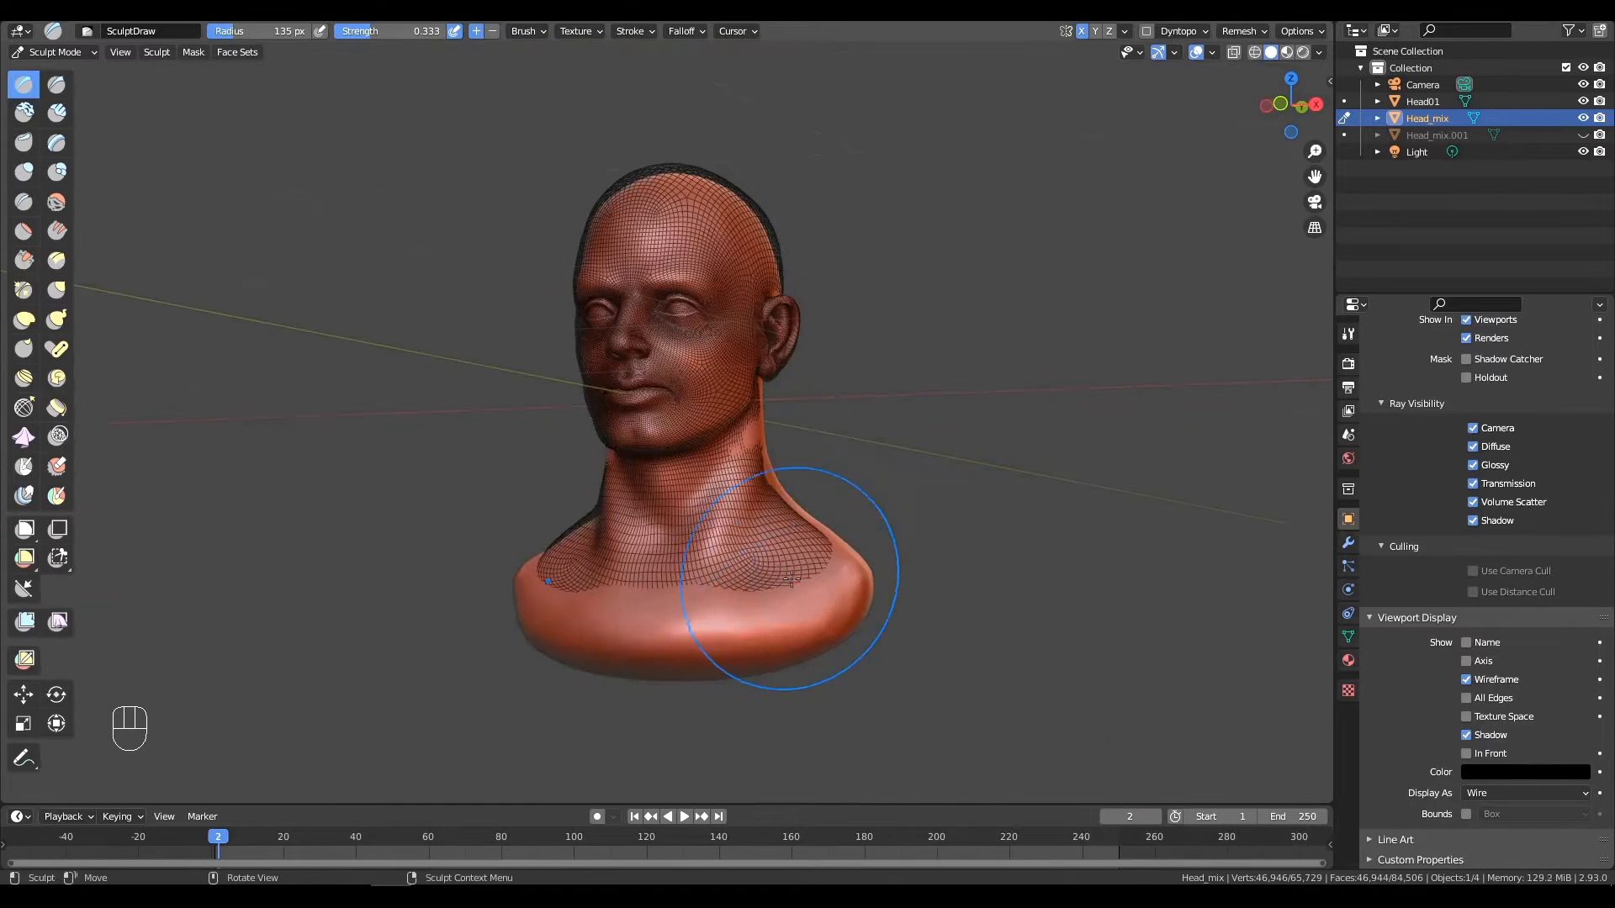
Pull Head_mix's shoulders and upper back towards Head01 with the Grab brush at 202 px radius.
{"action": "key", "text": "f"}
{"action": "key", "text": "g"}
{"action": "key", "text": "f"}
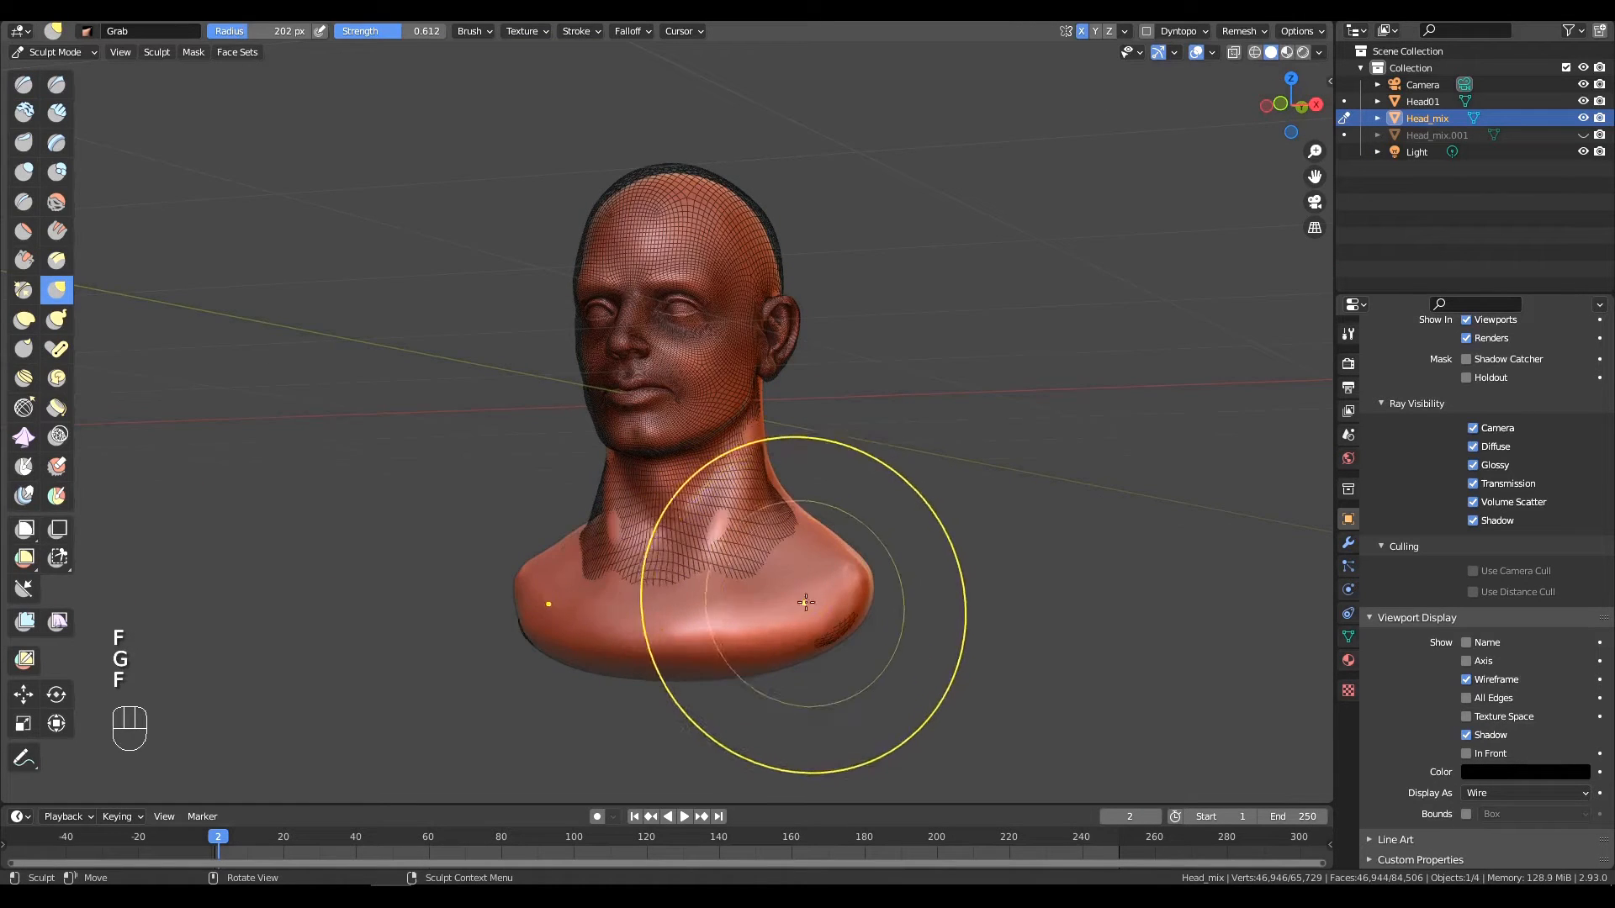
{"action": "left_click_drag", "start_coordinate": [802, 598], "coordinate": [660, 591], "text": "alt"}
{"action": "left_click_drag", "start_coordinate": [764, 490], "coordinate": [863, 528]}
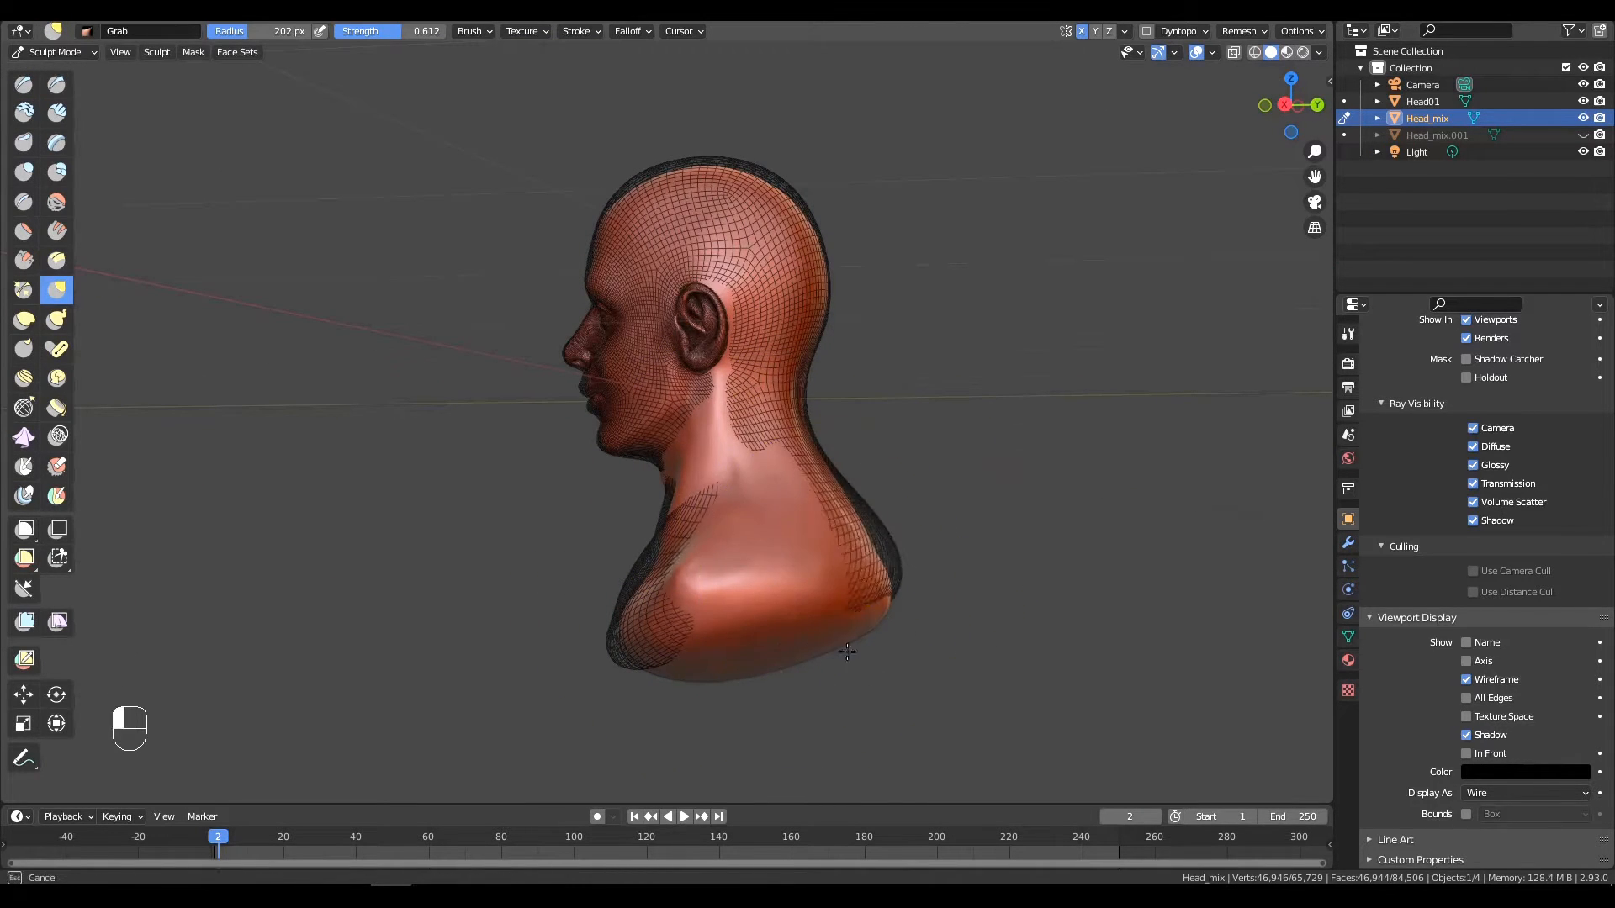
Extend Head_mix's chest and shoulder edges over the base of Head01 with the Grab brush at 133 px radius.
{"action": "mouse_move", "coordinate": [760, 622]}
{"action": "left_mouse_down", "text": "alt"}
{"action": "mouse_move", "coordinate": [538, 618]}
{"action": "mouse_move", "coordinate": [855, 569]}
{"action": "mouse_move", "coordinate": [775, 709]}
{"action": "mouse_move", "coordinate": [820, 673]}
{"action": "left_mouse_up", "text": "alt"}
{"action": "mouse_move", "coordinate": [875, 604]}
{"action": "left_mouse_down", "text": "alt"}
{"action": "mouse_move", "coordinate": [764, 616]}
{"action": "mouse_move", "coordinate": [951, 547]}
{"action": "left_mouse_up", "text": "alt"}
{"action": "key", "text": "g"}
{"action": "key", "text": "f"}
{"action": "left_click", "coordinate": [887, 557]}
{"action": "left_click_drag", "start_coordinate": [522, 534], "coordinate": [916, 586], "text": "alt"}
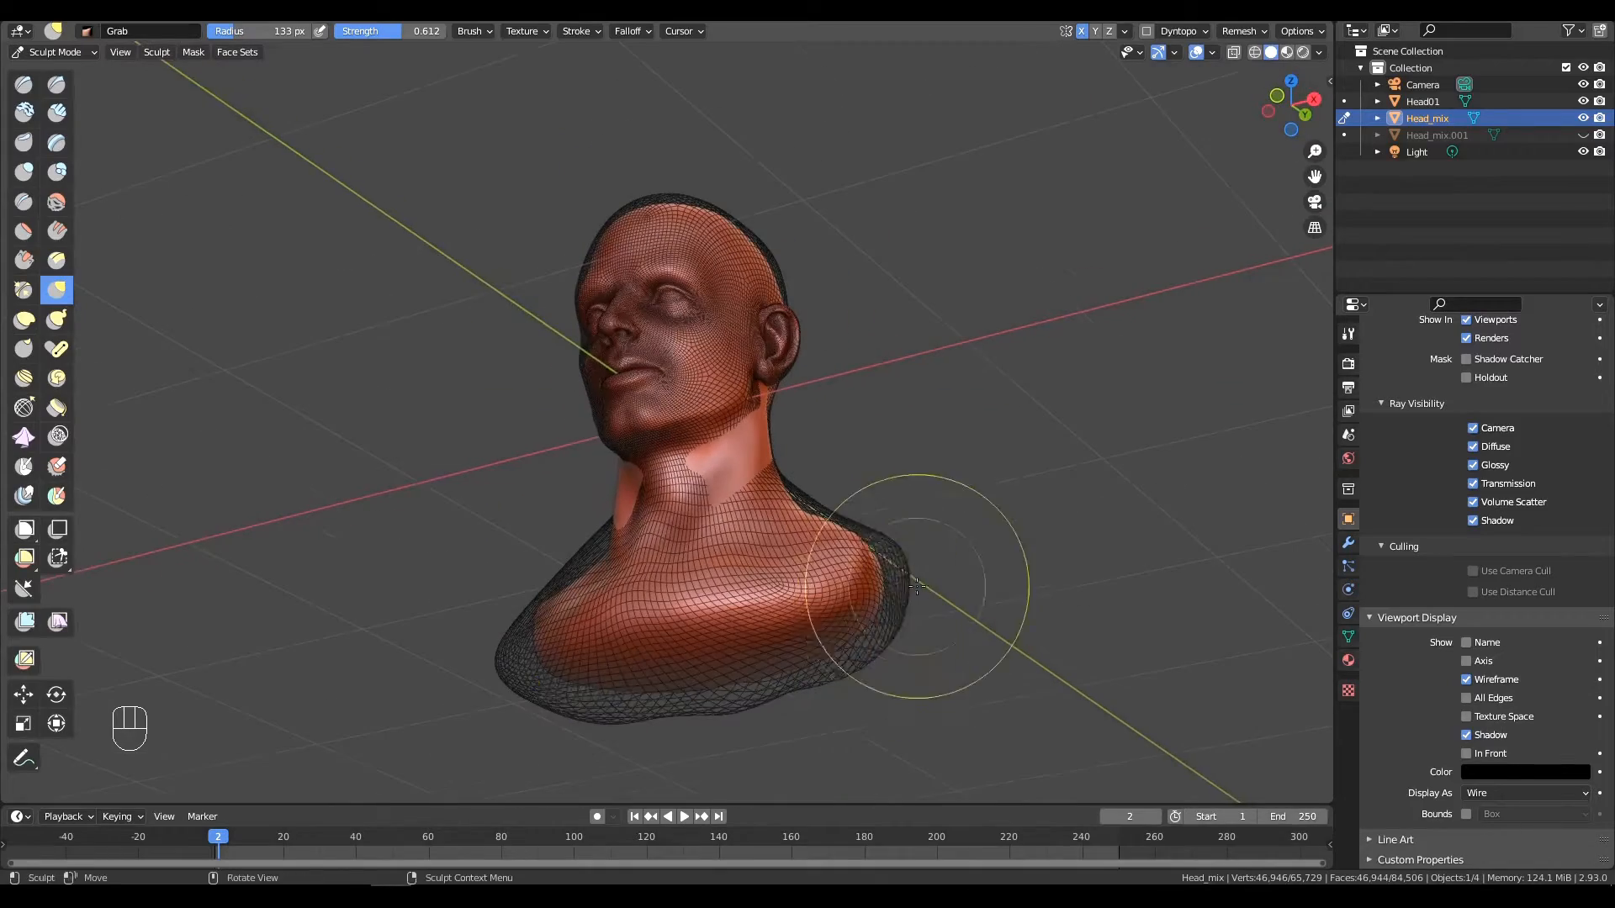
Hide Head01 and set the viewport display of Head_mix to Textured.
{"action": "left_click_drag", "start_coordinate": [668, 651], "coordinate": [733, 691], "text": "alt"}
{"action": "left_click_drag", "start_coordinate": [733, 691], "coordinate": [909, 505], "text": "ctrl+alt"}
{"action": "left_click_drag", "start_coordinate": [909, 504], "coordinate": [979, 398], "text": "alt"}
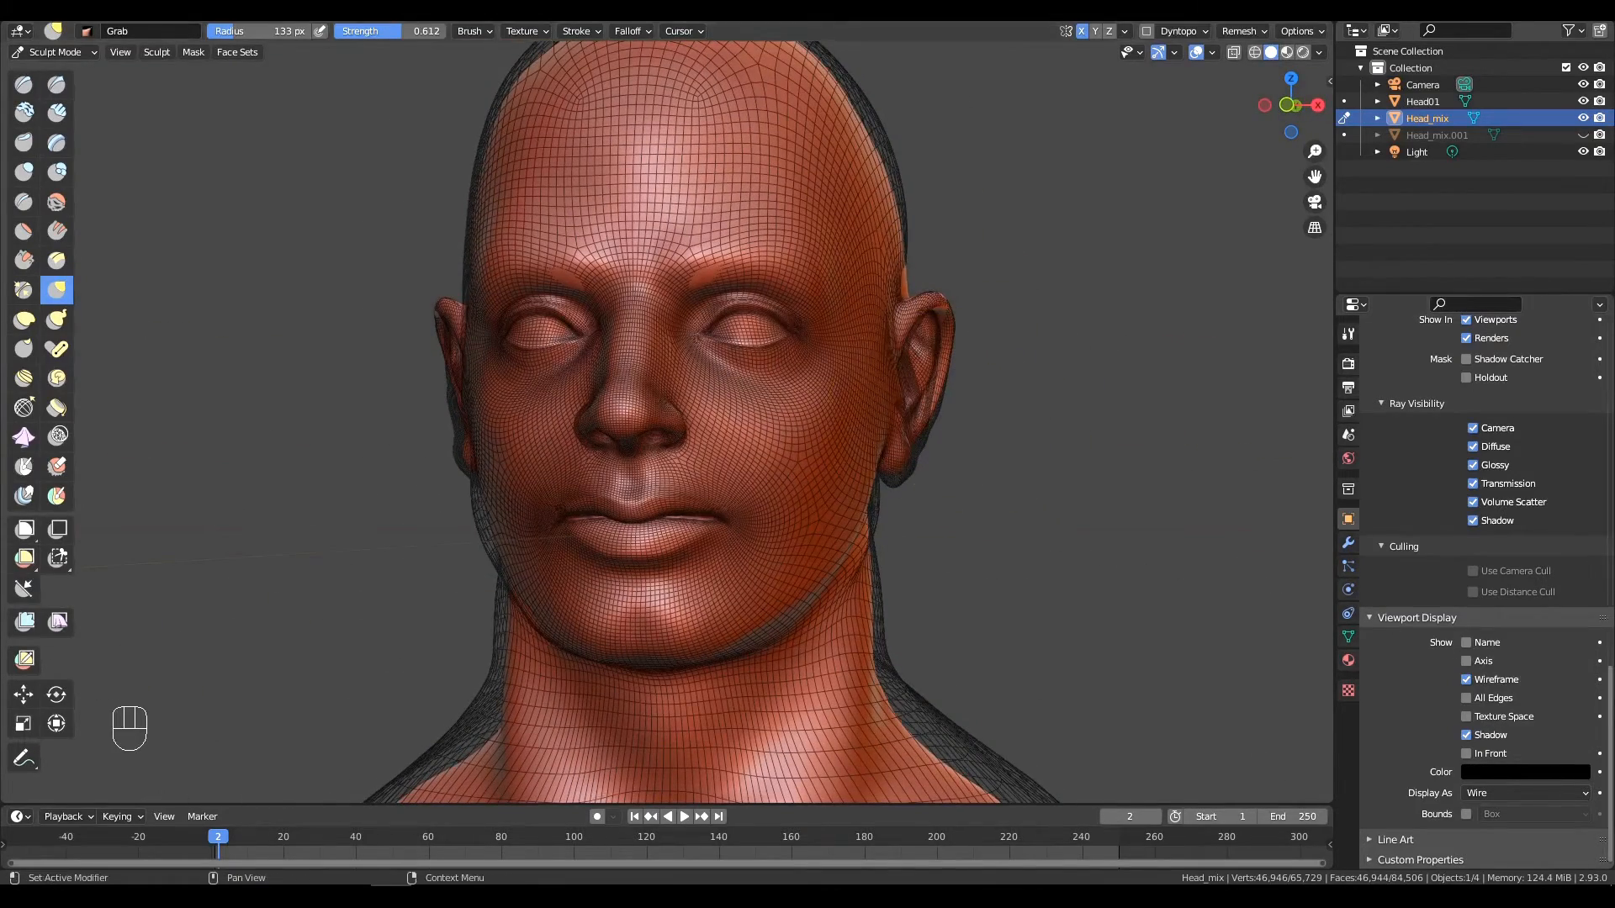
{"action": "left_click_drag", "start_coordinate": [1061, 499], "coordinate": [959, 503], "text": "alt"}
{"action": "left_click", "coordinate": [1583, 101]}
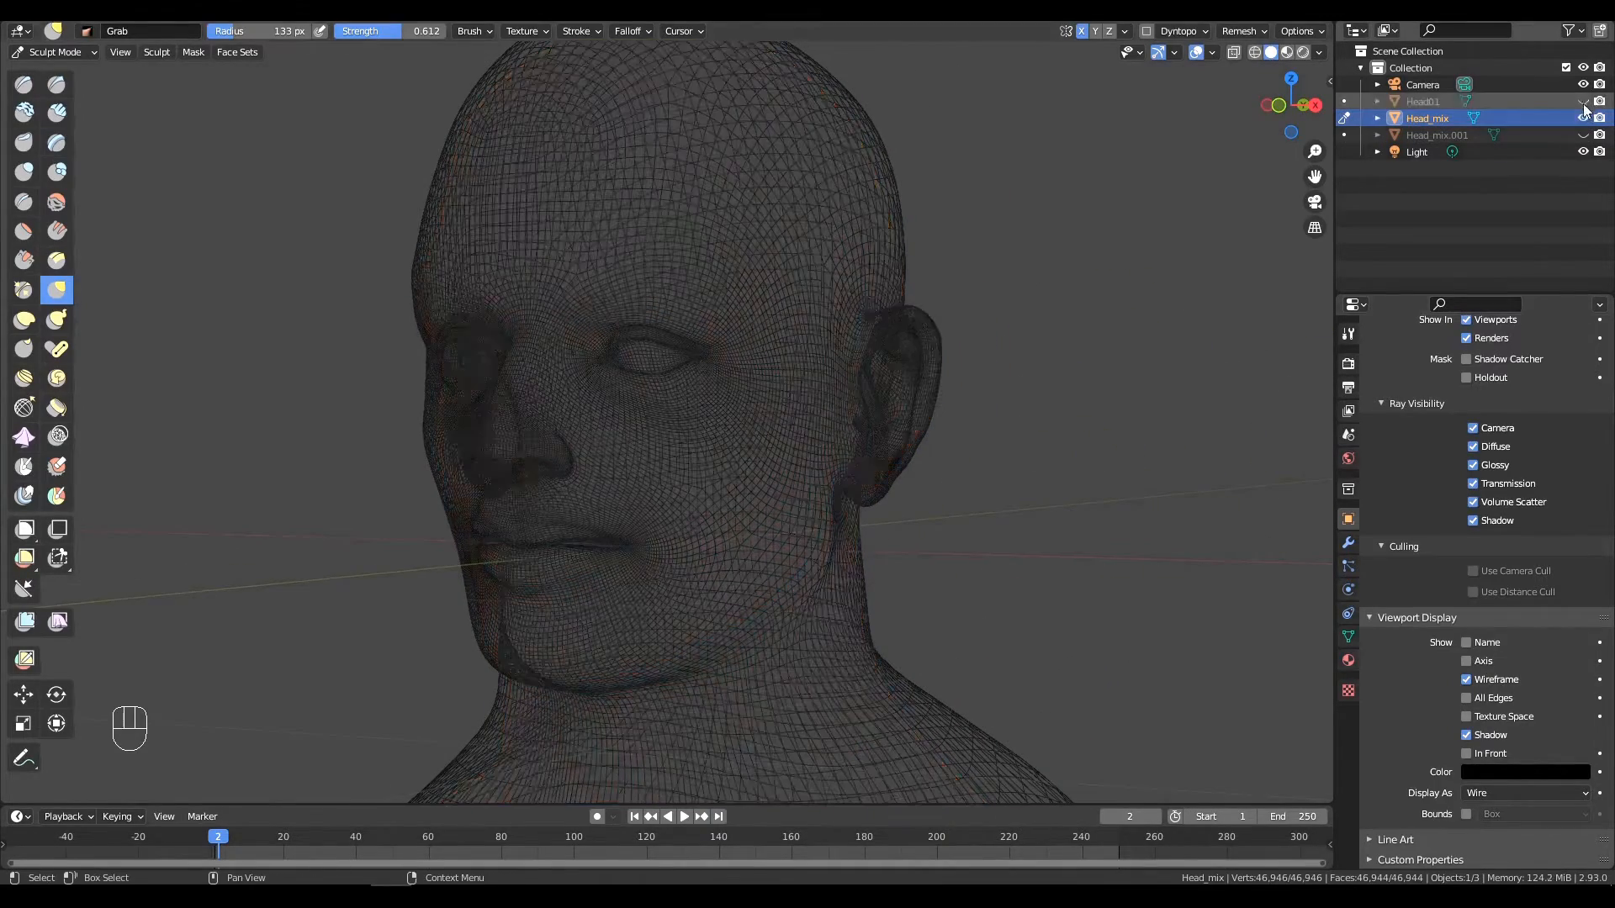
{"action": "left_click", "coordinate": [1582, 793]}
{"action": "left_click", "coordinate": [1538, 718]}
Compare the sculpted Head_mix with Head_mix.001 and Head01 by switching their visibility.
{"action": "left_click_drag", "start_coordinate": [1043, 517], "coordinate": [1072, 539], "text": "ctrl+alt"}
{"action": "left_click_drag", "start_coordinate": [1062, 336], "coordinate": [970, 386], "text": "ctrl+alt"}
{"action": "left_click", "coordinate": [1583, 117]}
{"action": "left_click", "coordinate": [1582, 135]}
{"action": "left_click_drag", "start_coordinate": [863, 439], "coordinate": [1061, 445], "text": "alt+shift"}
{"action": "mouse_move", "coordinate": [1061, 446]}
{"action": "left_mouse_down", "text": "ctrl+alt"}
{"action": "mouse_move", "coordinate": [1072, 413]}
{"action": "mouse_move", "coordinate": [1038, 424]}
{"action": "left_mouse_up", "text": "ctrl+alt"}
{"action": "left_click", "coordinate": [1583, 117]}
{"action": "left_click", "coordinate": [1582, 101]}
{"action": "left_click_drag", "start_coordinate": [1038, 425], "coordinate": [1039, 452], "text": "ctrl+alt"}
{"action": "left_click_drag", "start_coordinate": [1038, 452], "coordinate": [1042, 400], "text": "alt+shift"}
Show Head_mix and Head01, hide Head_mix.001, and set Head_mix's viewport display back to Wire.
{"action": "left_click", "coordinate": [1583, 118]}
{"action": "left_click", "coordinate": [1583, 118]}
{"action": "left_click", "coordinate": [1583, 135]}
{"action": "left_click", "coordinate": [1583, 100]}
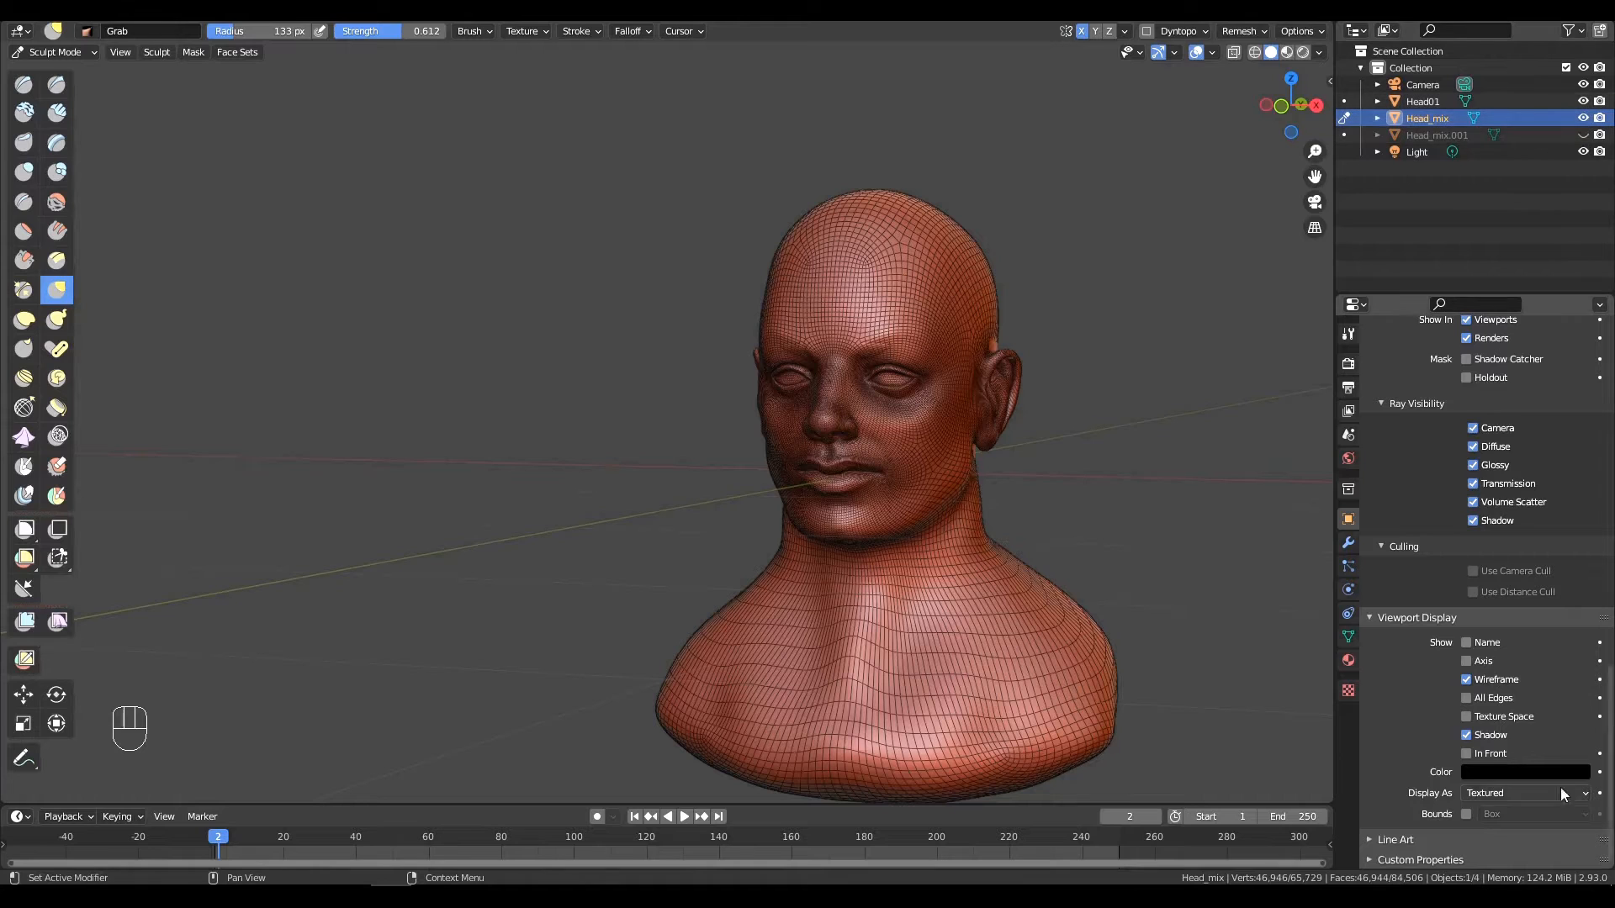
{"action": "left_click", "coordinate": [1506, 753]}
{"action": "left_click_drag", "start_coordinate": [1119, 488], "coordinate": [1060, 479], "text": "alt"}
{"action": "left_click_drag", "start_coordinate": [1060, 479], "coordinate": [975, 424], "text": "alt+shift"}
{"action": "left_click_drag", "start_coordinate": [976, 425], "coordinate": [1009, 425], "text": "alt"}
Return Head_mix to Object Mode and bring up its modifier settings.
{"action": "left_click", "coordinate": [1348, 334]}
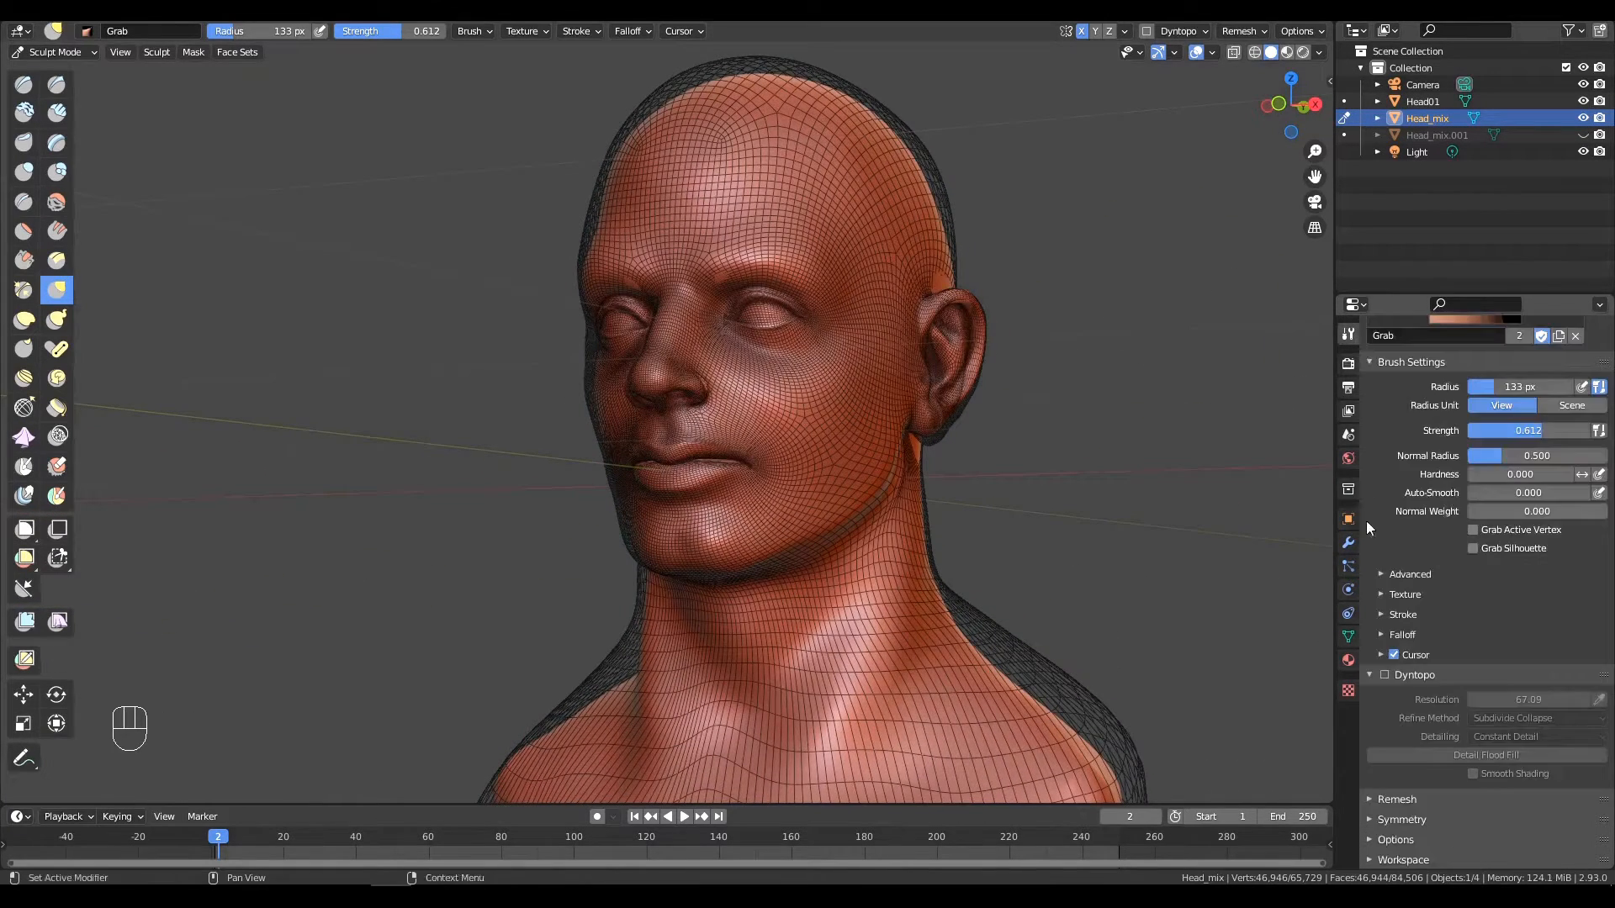
{"action": "left_click", "coordinate": [1347, 542]}
{"action": "left_click", "coordinate": [74, 54]}
{"action": "left_click", "coordinate": [74, 69]}
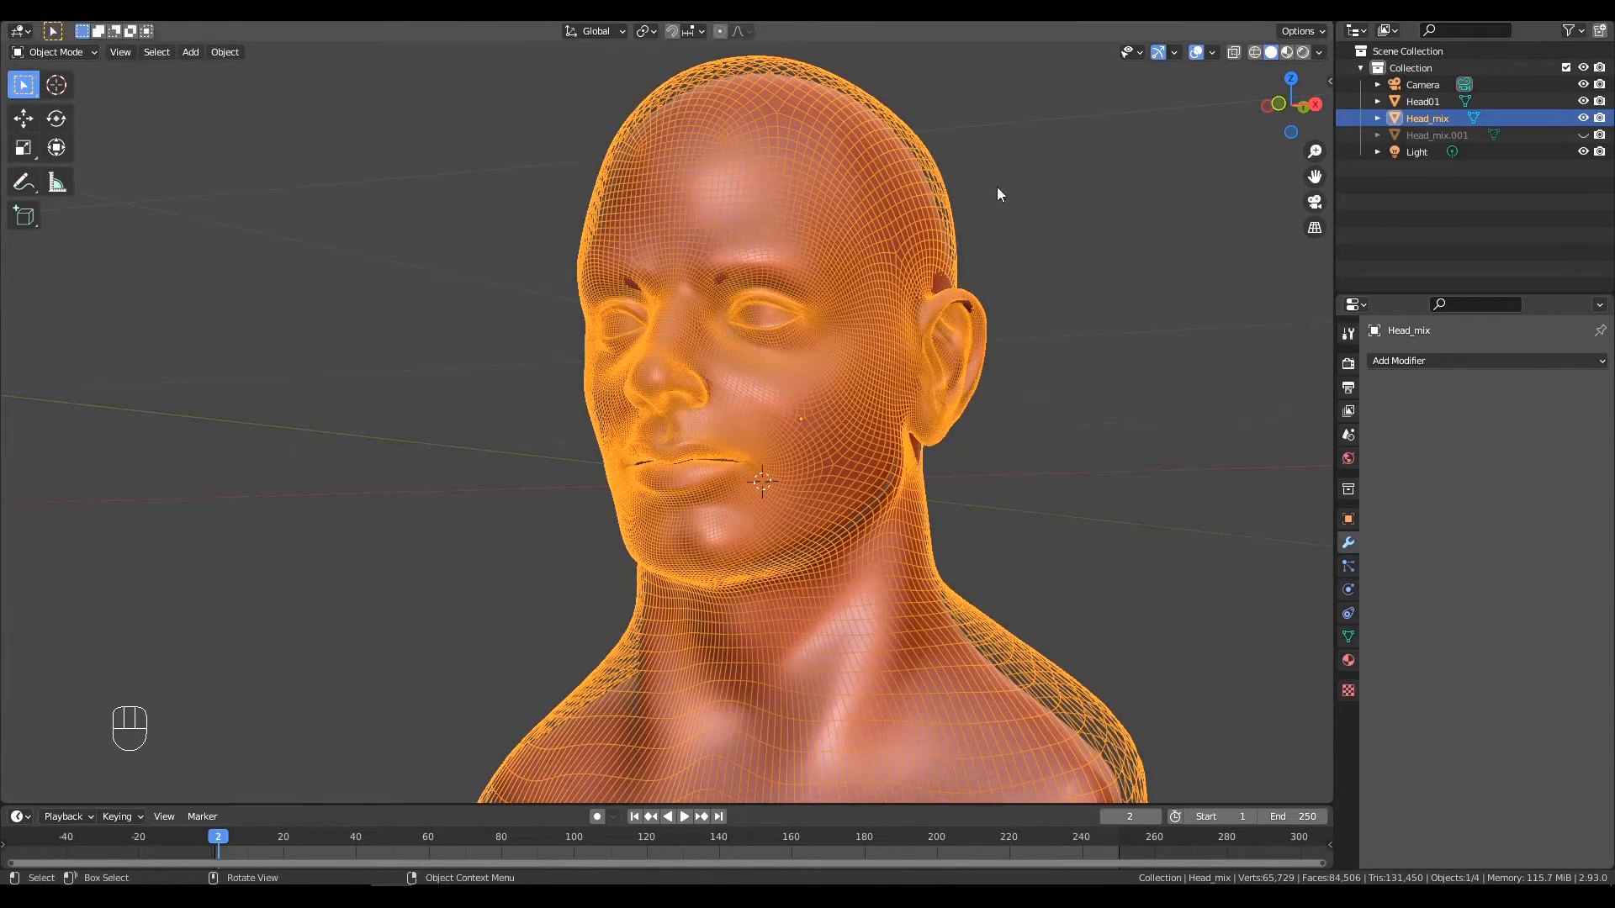
Add a Shrinkwrap modifier to Head_mix with Head01 as the target.
{"action": "left_click", "coordinate": [1447, 360]}
{"action": "left_click", "coordinate": [1433, 545]}
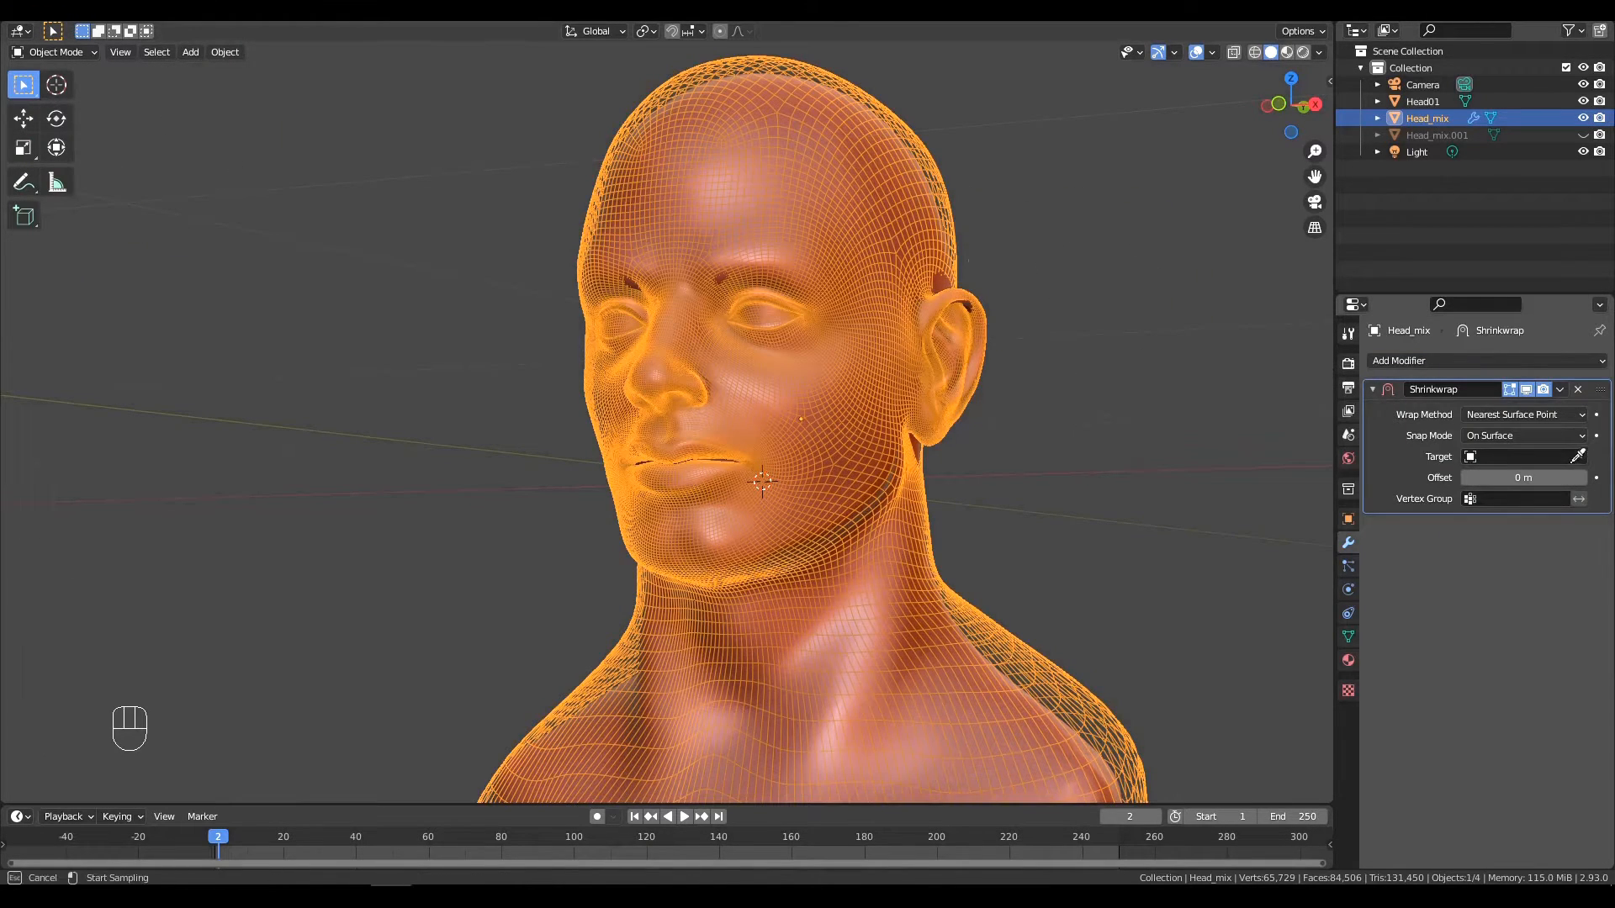
{"action": "left_click", "coordinate": [970, 279]}
{"action": "left_click_drag", "start_coordinate": [987, 306], "coordinate": [1063, 347], "text": "alt"}
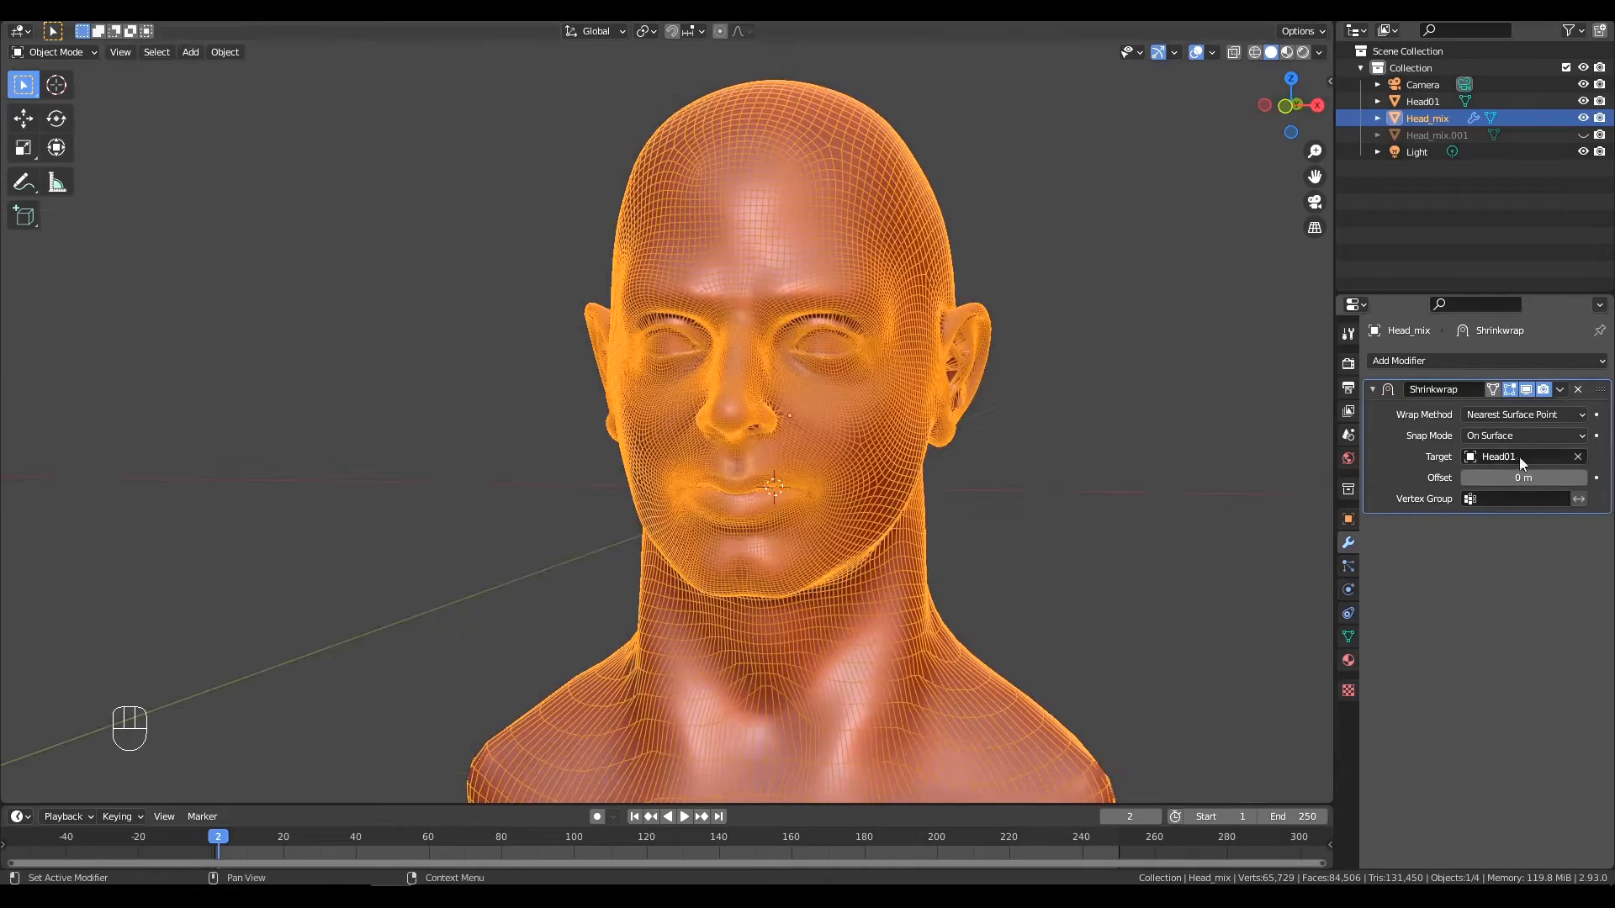
Hide Head01 and set Head_mix's viewport Display As option to Textured.
{"action": "left_click_drag", "start_coordinate": [1058, 458], "coordinate": [992, 476], "text": "ctrl+alt"}
{"action": "left_click", "coordinate": [1109, 398]}
{"action": "middle_click_drag", "start_coordinate": [991, 476], "coordinate": [1123, 483], "text": "alt"}
{"action": "middle_click_drag", "start_coordinate": [1224, 453], "coordinate": [1221, 466], "text": "ctrl"}
{"action": "left_click", "coordinate": [1582, 100]}
{"action": "left_click", "coordinate": [955, 432]}
{"action": "left_click", "coordinate": [1348, 519]}
{"action": "left_click_drag", "start_coordinate": [1609, 506], "coordinate": [1603, 830]}
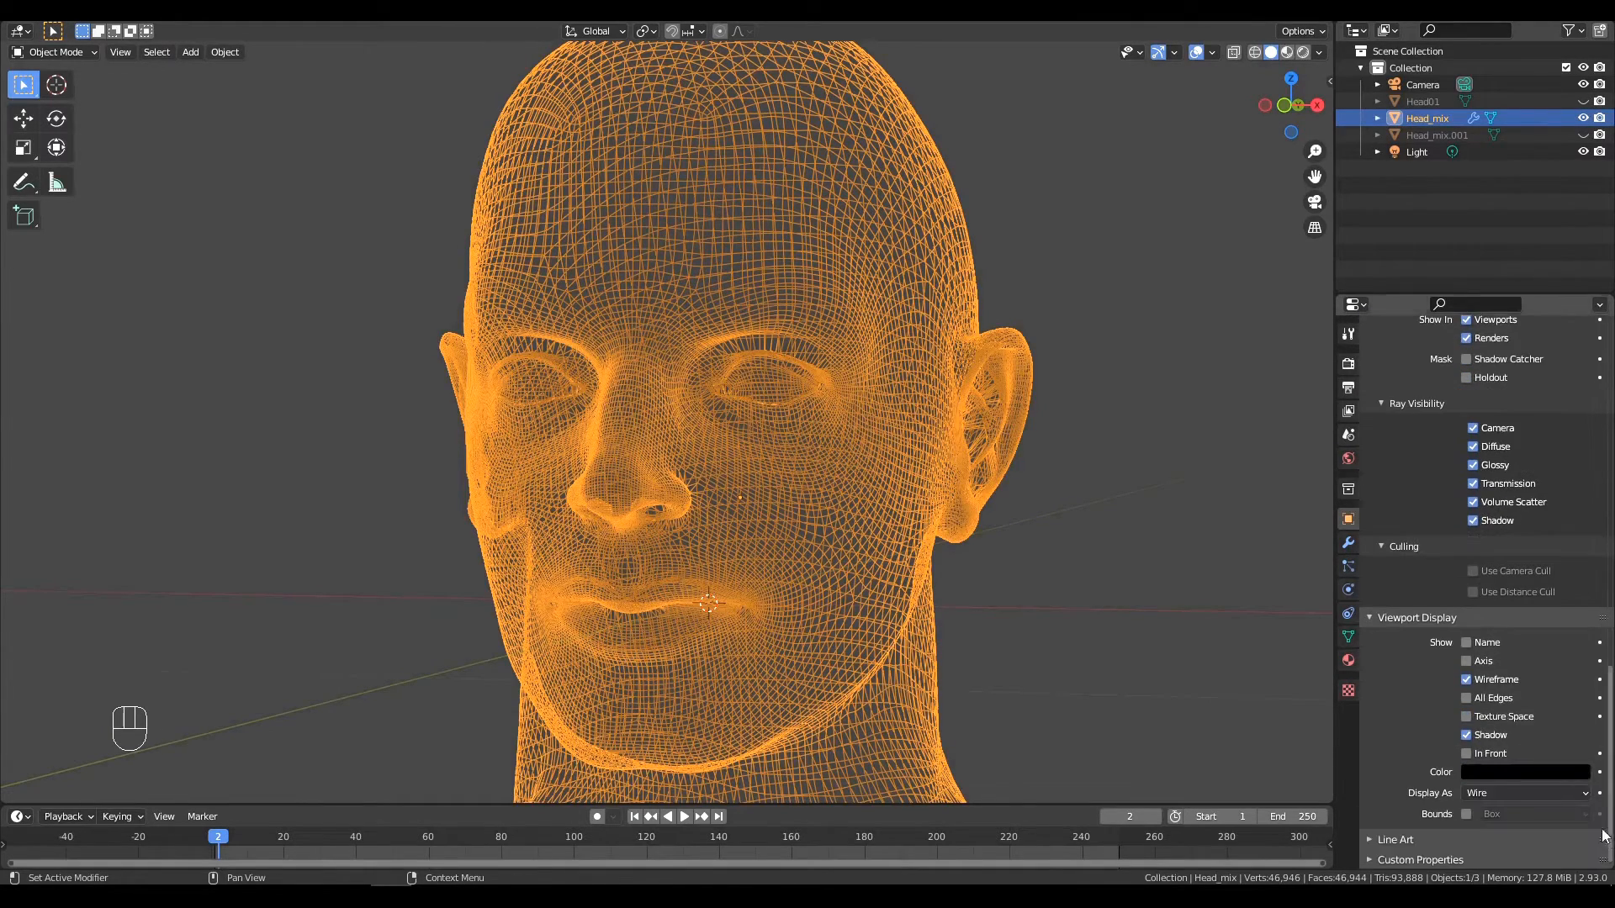
{"action": "left_click", "coordinate": [1474, 791]}
{"action": "left_click", "coordinate": [1485, 721]}
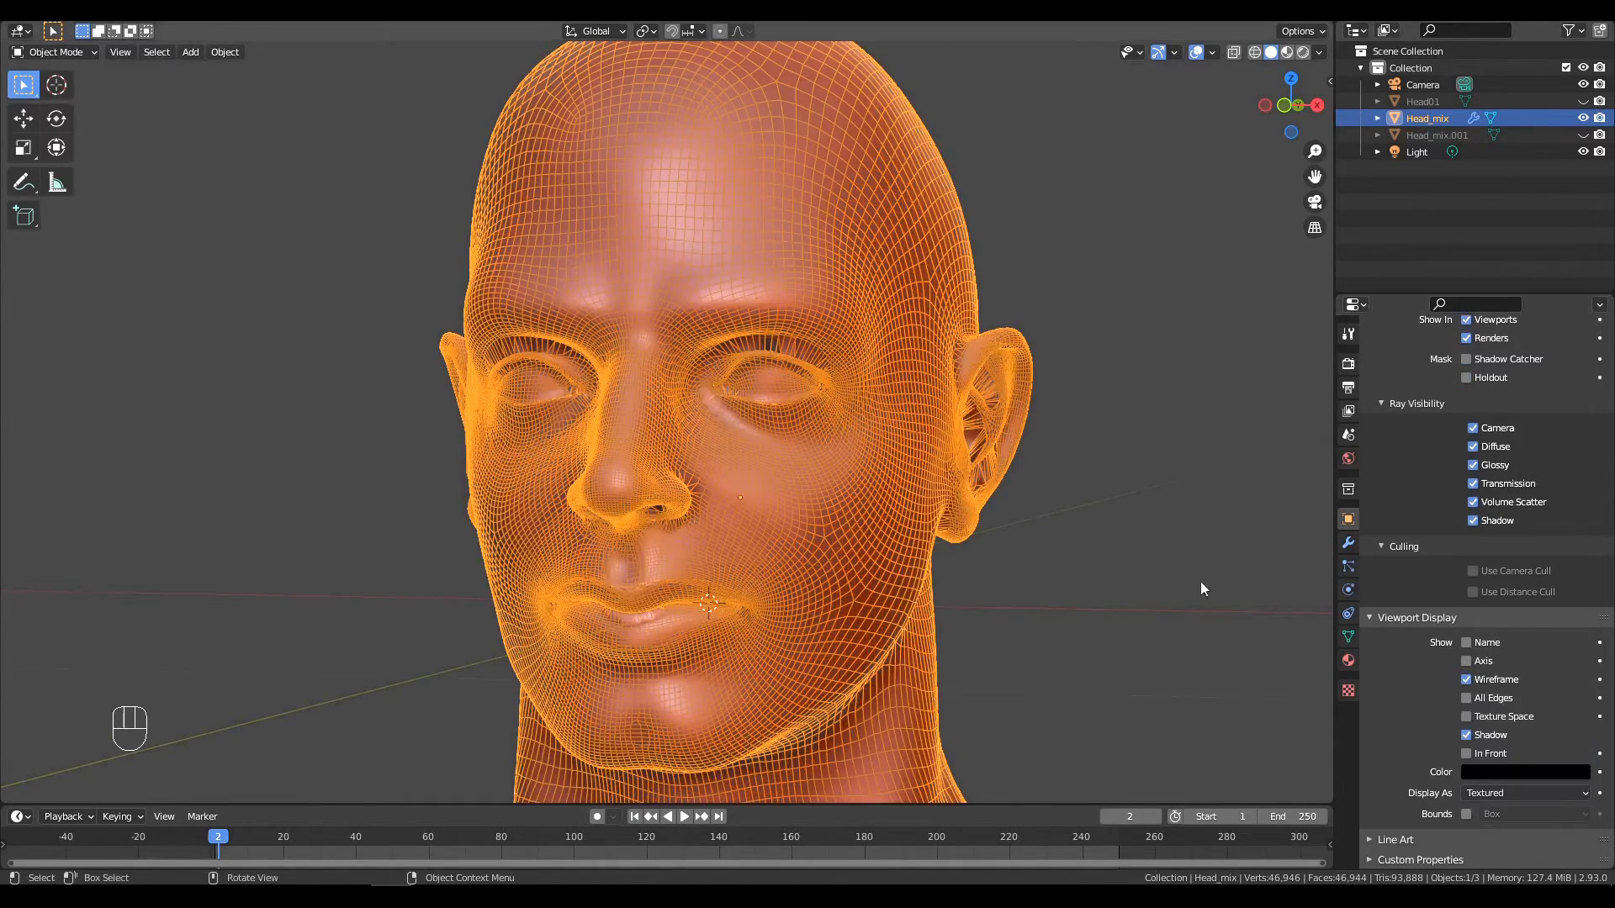
Deselect Head_mix and examine the shrinkwrapped eyes, nose, mouth and ear as a shaded surface.
{"action": "left_click", "coordinate": [1096, 552]}
{"action": "left_click_drag", "start_coordinate": [1098, 471], "coordinate": [1169, 421], "text": "ctrl+alt"}
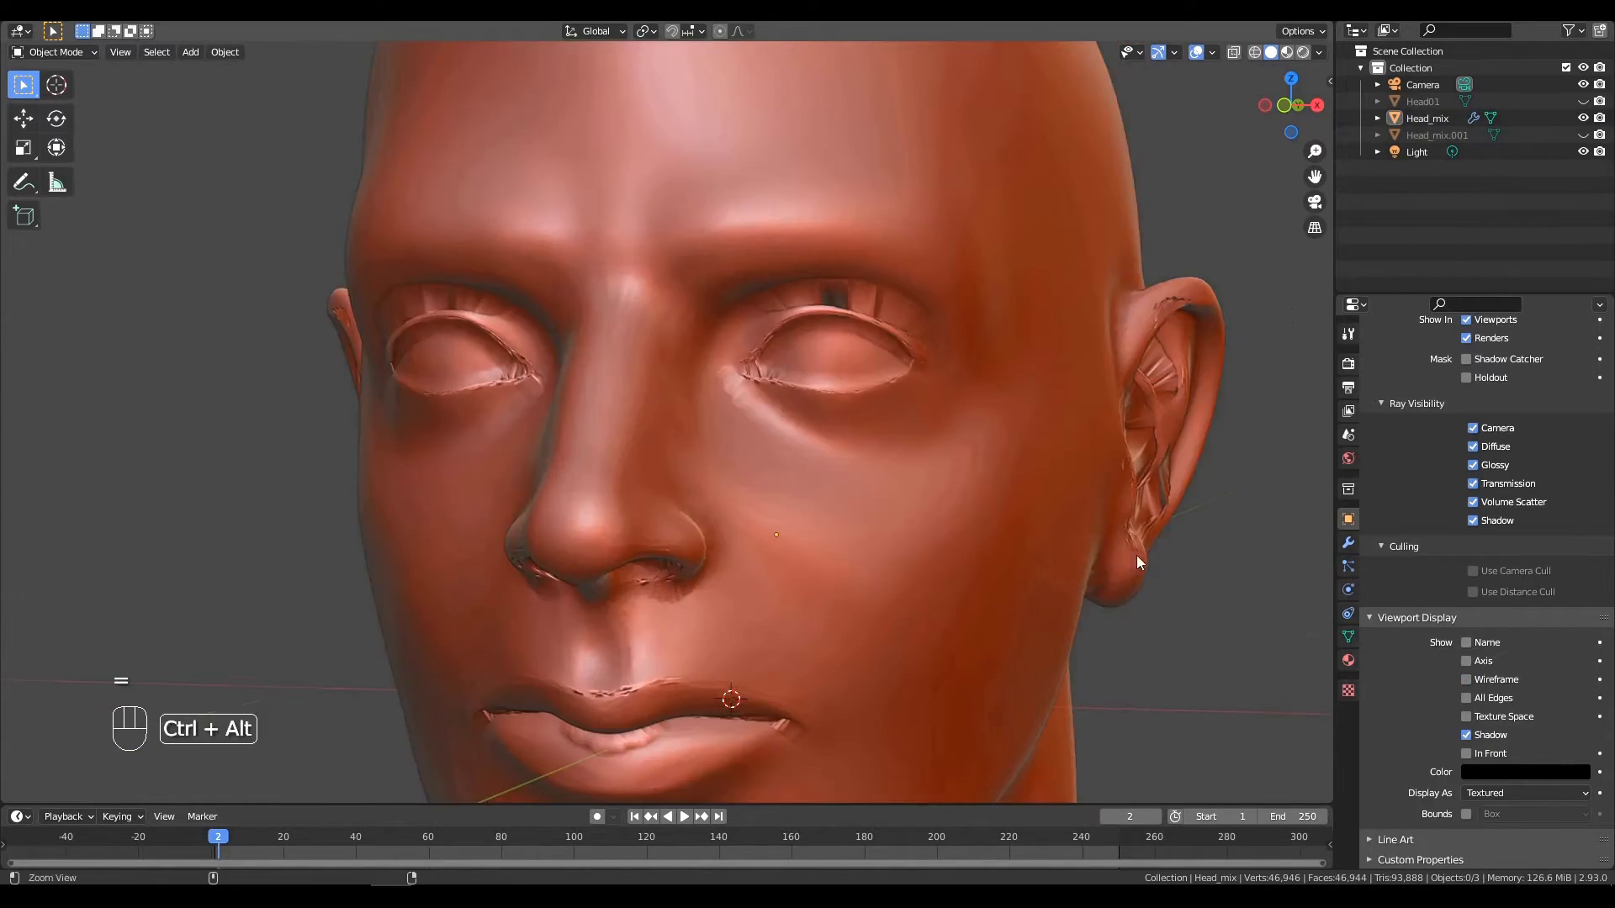
{"action": "left_click_drag", "start_coordinate": [1137, 557], "coordinate": [1051, 560], "text": "alt"}
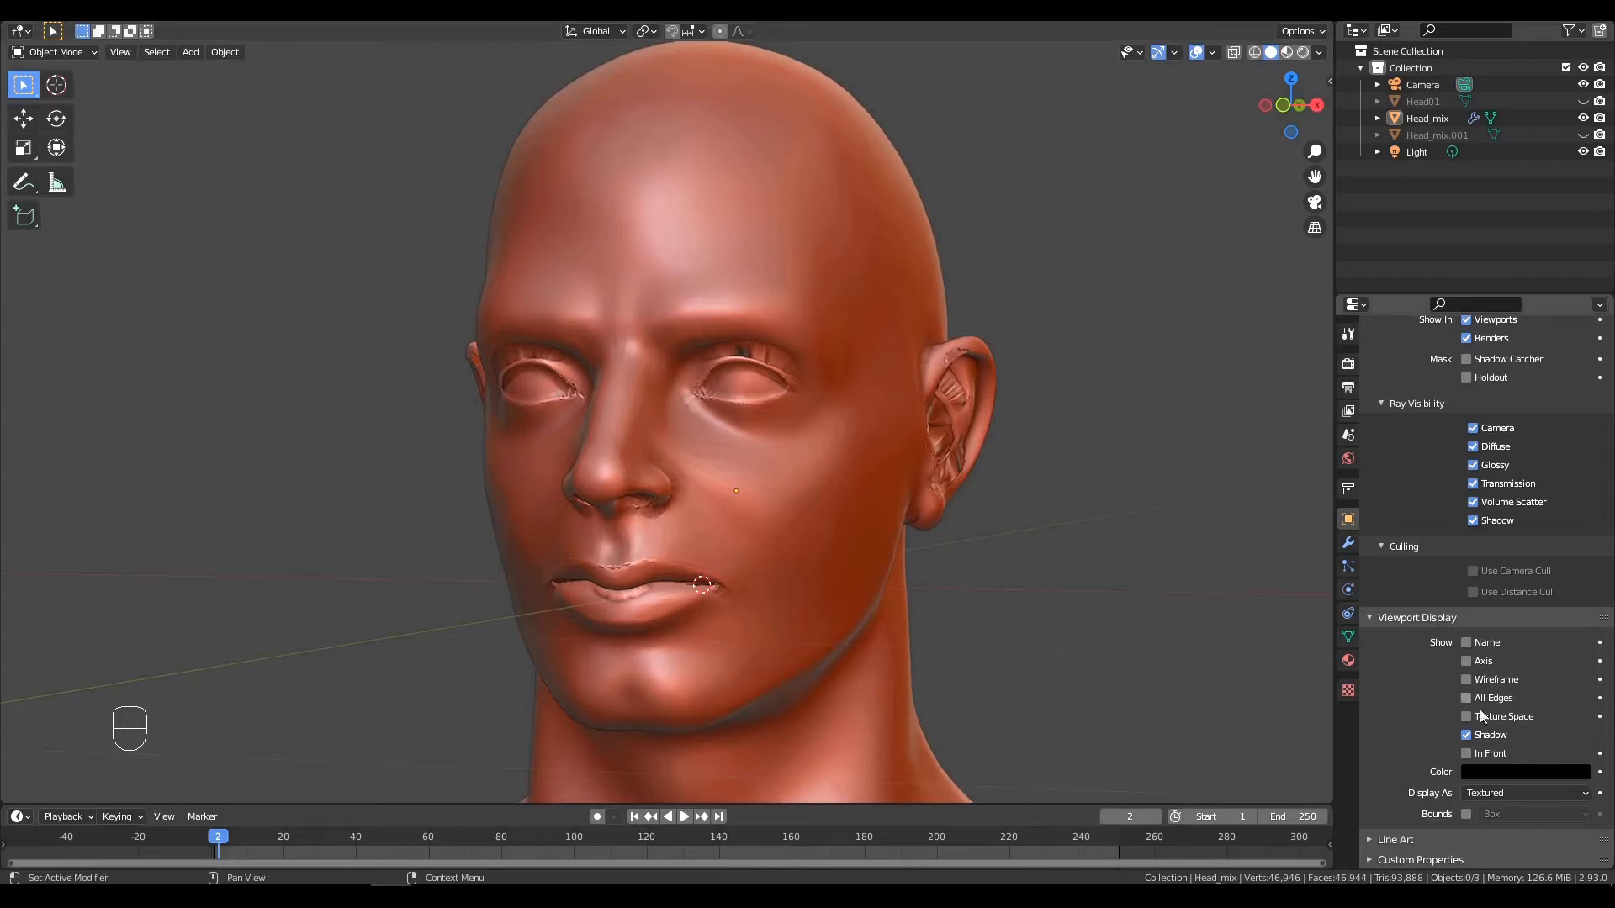
Set Head_mix's Display As option back to Wire and show Head01 again.
{"action": "left_click", "coordinate": [1524, 793]}
{"action": "left_click", "coordinate": [1511, 754]}
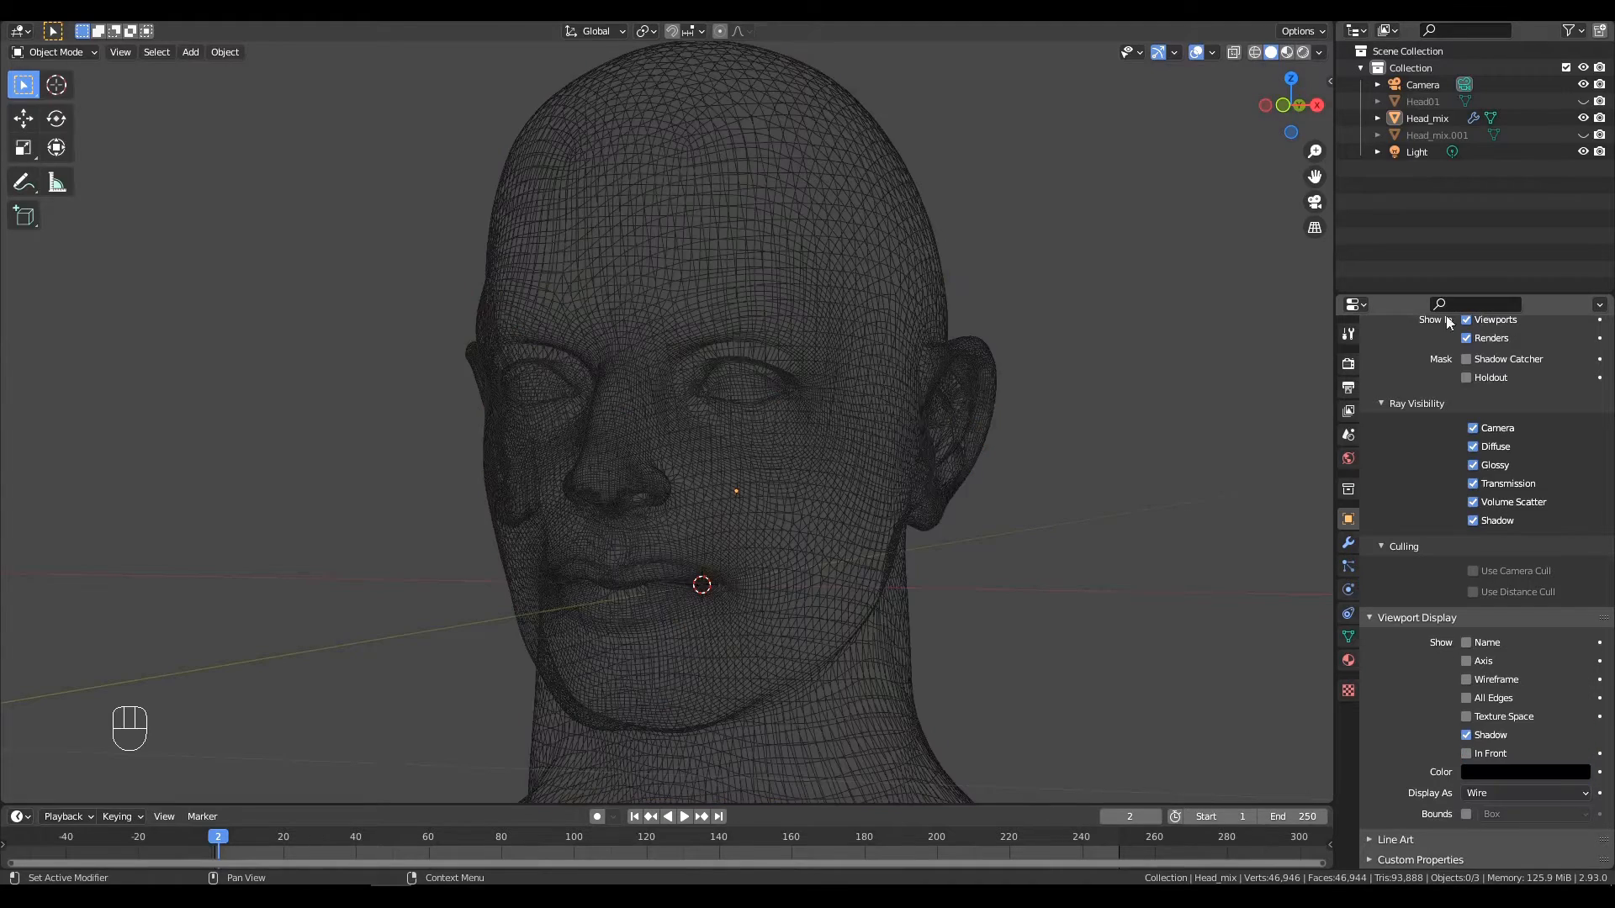
{"action": "left_click", "coordinate": [1583, 101]}
Select Head_mix and switch it to Sculpt Mode for work around the eye.
{"action": "left_click_drag", "start_coordinate": [1065, 397], "coordinate": [944, 355], "text": "ctrl+alt"}
{"action": "left_click", "coordinate": [966, 341]}
{"action": "scroll", "coordinate": [966, 342], "scroll_direction": "up", "scroll_amount": 1}
{"action": "left_click", "coordinate": [54, 52]}
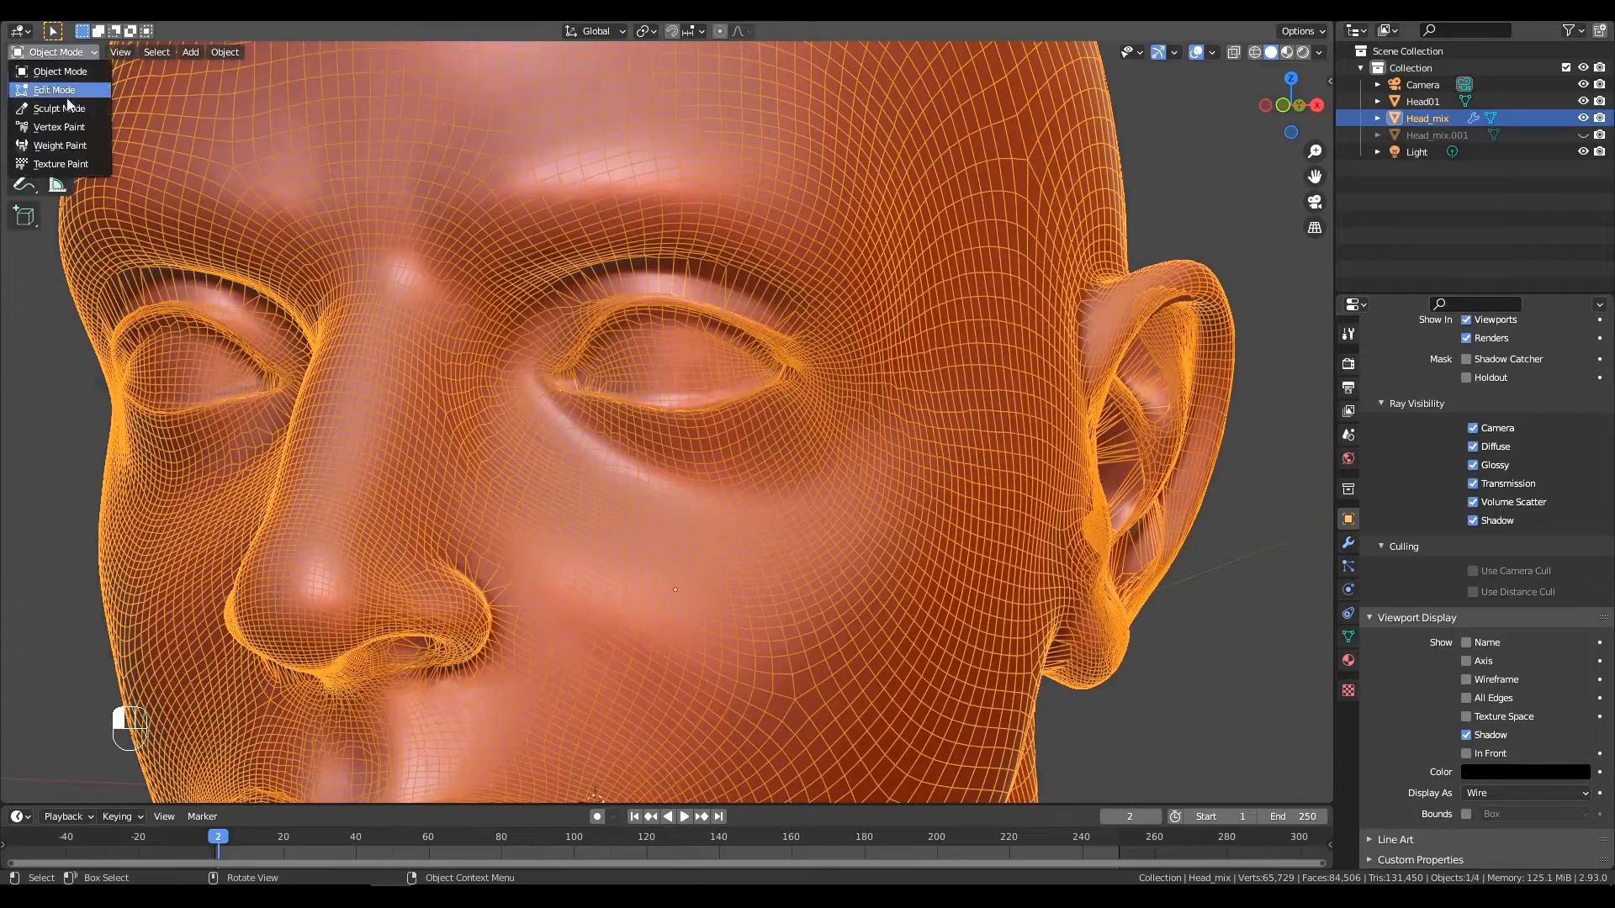
{"action": "left_click", "coordinate": [65, 107]}
{"action": "mouse_move", "coordinate": [540, 212]}
{"action": "left_mouse_down", "text": "ctrl+alt"}
{"action": "mouse_move", "coordinate": [854, 382]}
{"action": "mouse_move", "coordinate": [915, 361]}
{"action": "left_mouse_up", "text": "ctrl+alt"}
{"action": "scroll", "coordinate": [1376, 487], "scroll_direction": "up", "scroll_amount": 10}
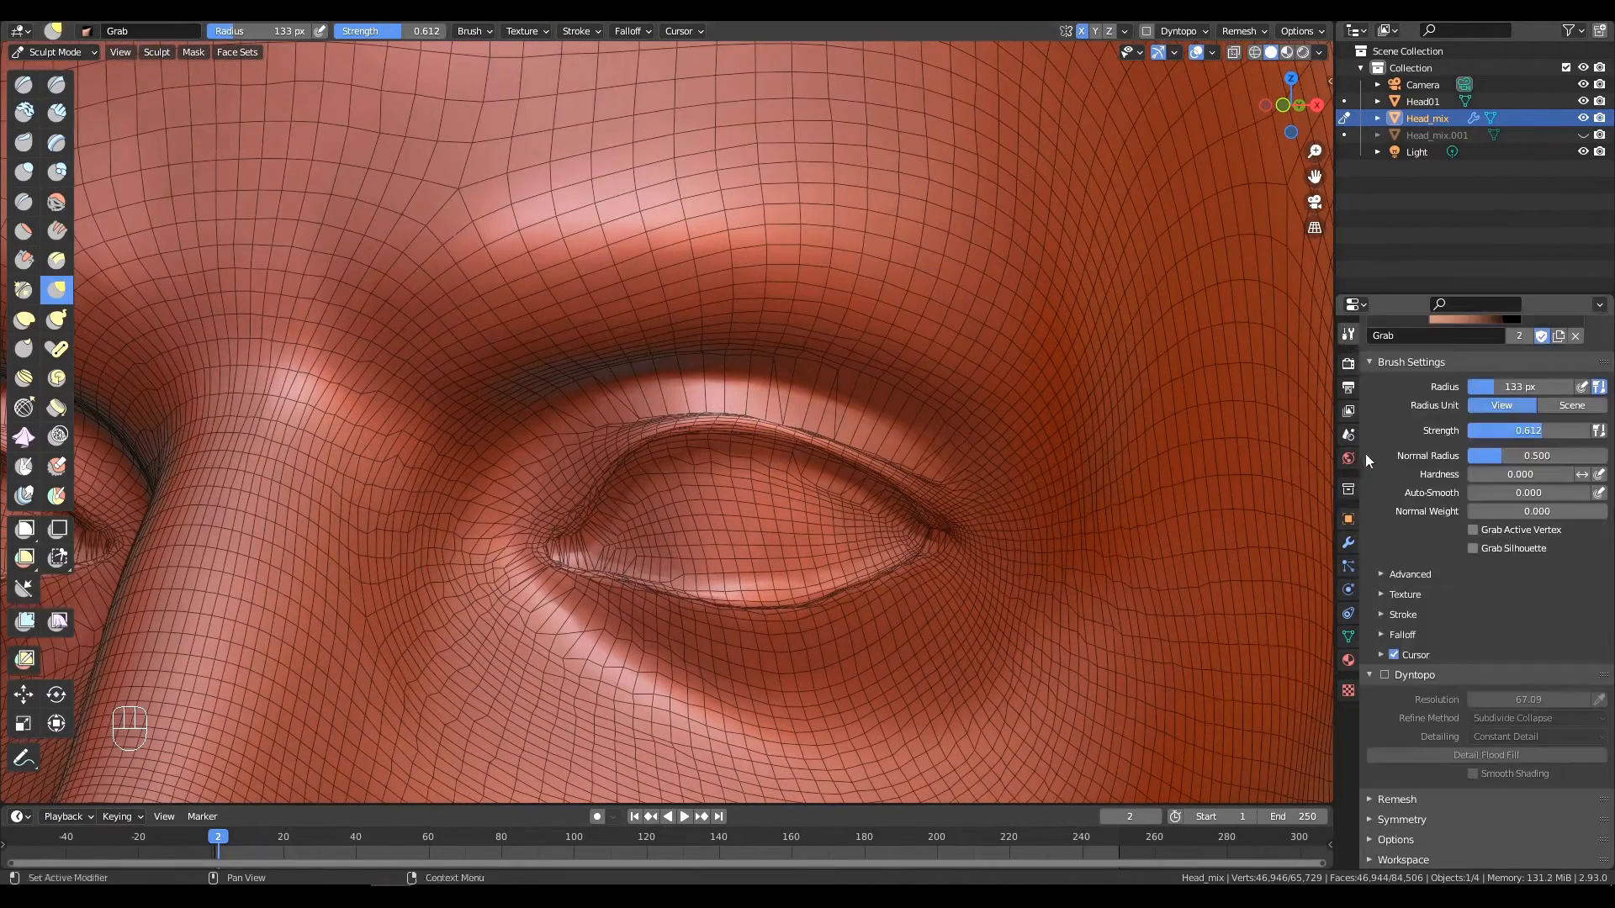
Compare the eye with and without the Shrinkwrap modifier and leave its viewport display off.
{"action": "left_click", "coordinate": [1349, 542]}
{"action": "left_click", "coordinate": [1526, 392]}
{"action": "left_click_drag", "start_coordinate": [1261, 496], "coordinate": [1102, 522], "text": "ctrl+alt"}
{"action": "left_click", "coordinate": [1524, 390]}
{"action": "left_click", "coordinate": [1524, 390]}
{"action": "left_click_drag", "start_coordinate": [1177, 403], "coordinate": [1020, 350], "text": "ctrl+alt"}
Push the upper eyelid crease inward using the Draw brush at a 60 px radius, and smooth it.
{"action": "key", "text": "x"}
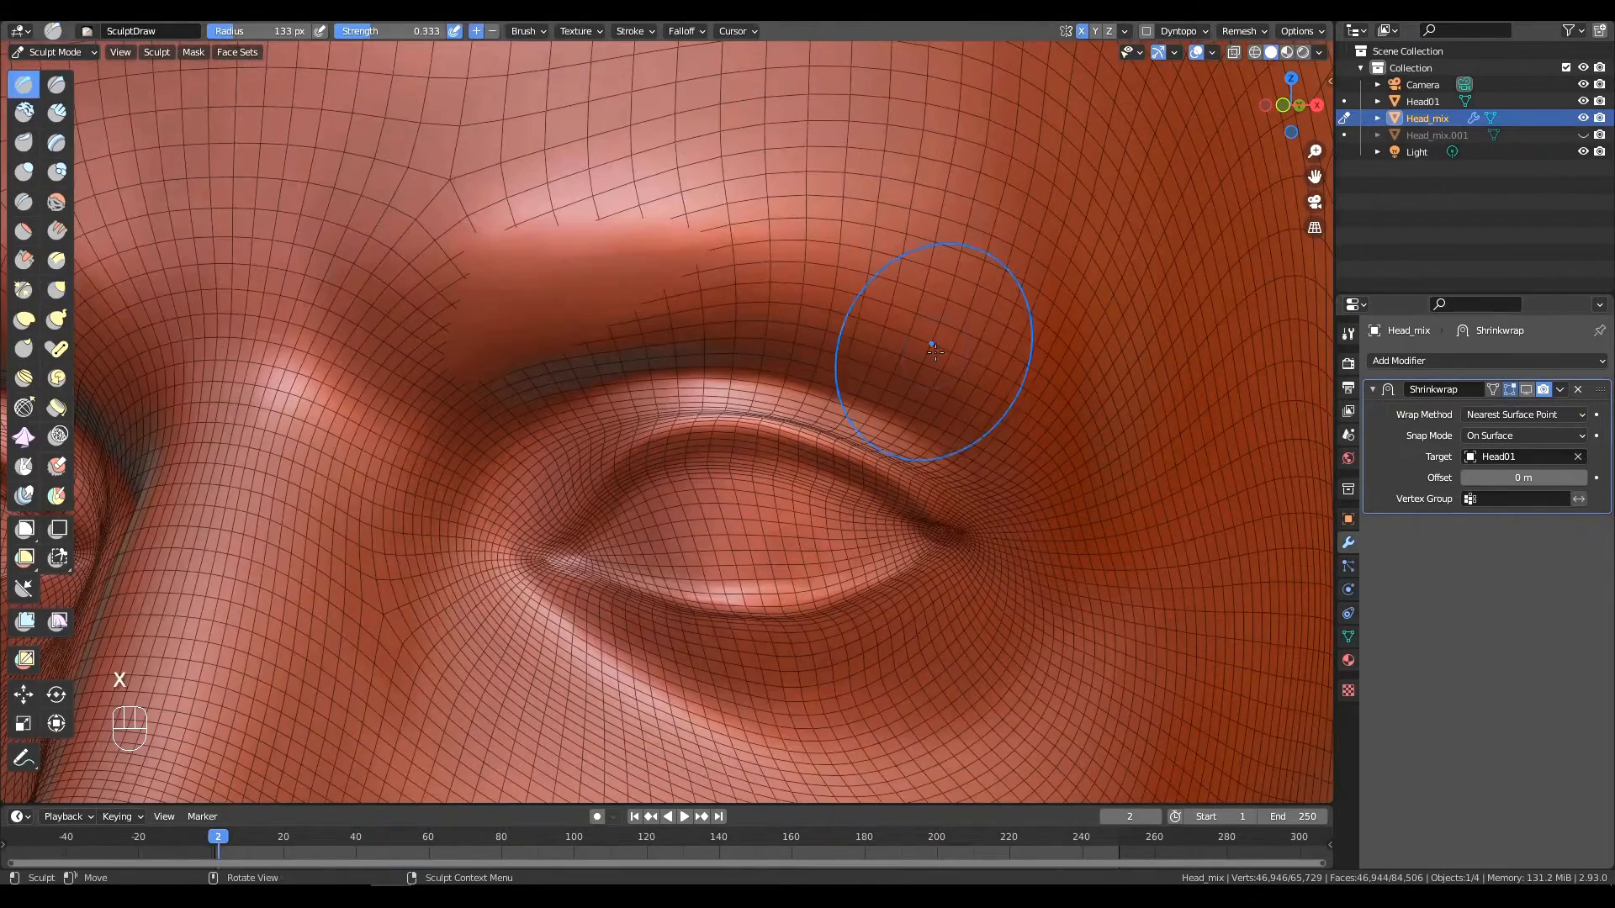
{"action": "key", "text": "f"}
{"action": "left_click", "coordinate": [1526, 389]}
{"action": "left_click", "coordinate": [1525, 390]}
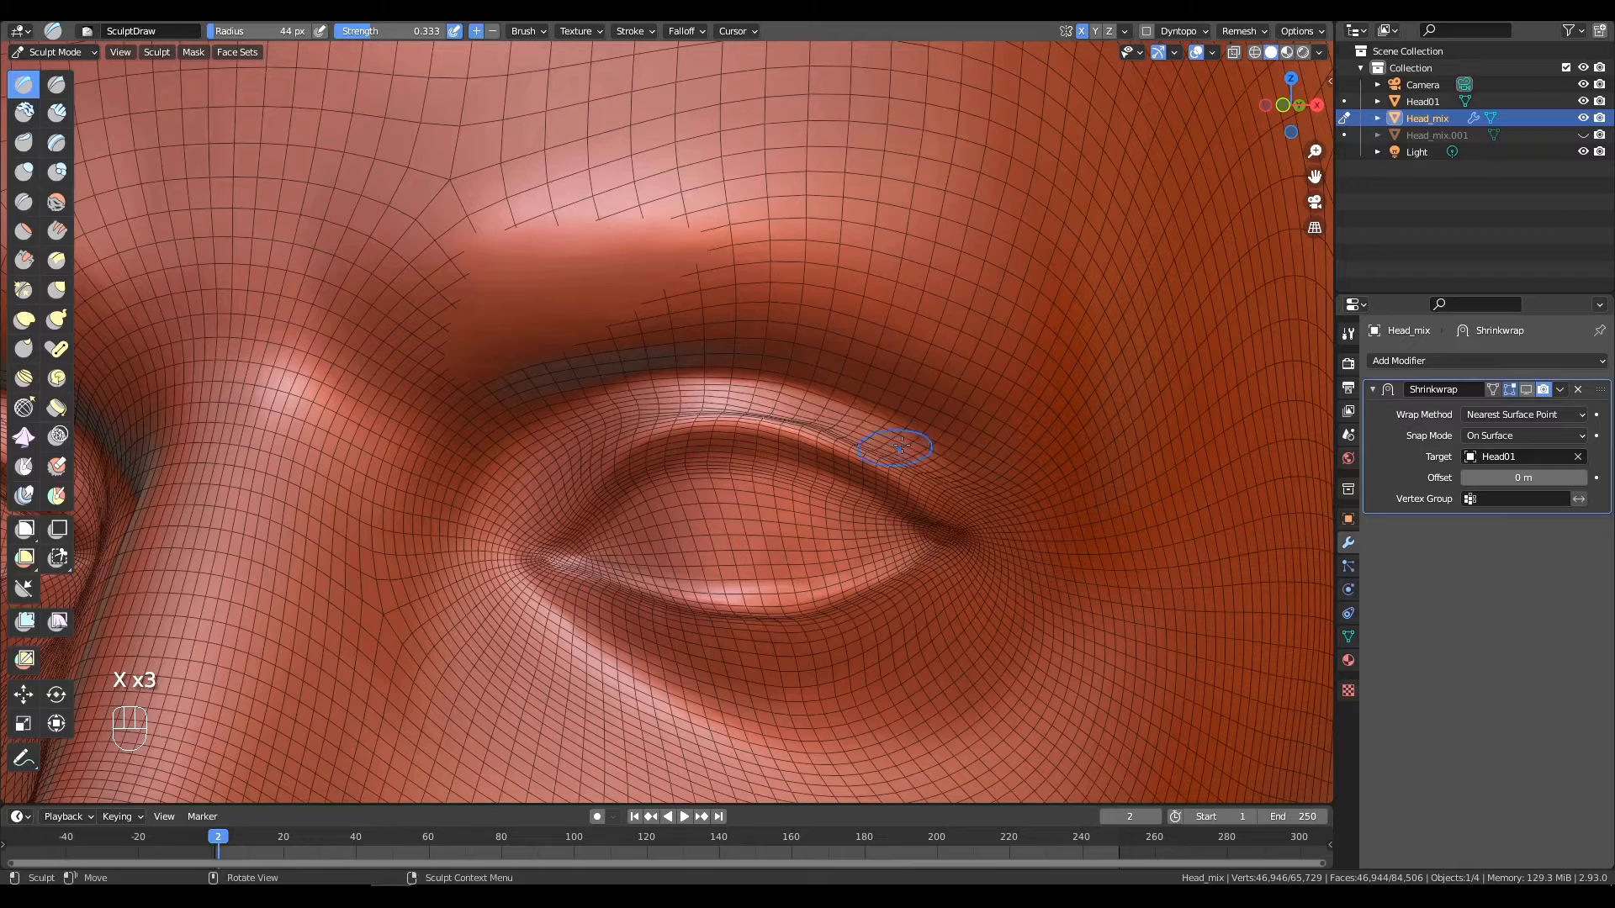
{"action": "key", "text": "f"}
{"action": "left_click", "coordinate": [511, 491]}
{"action": "left_click_drag", "start_coordinate": [852, 408], "coordinate": [873, 421], "text": "ctrl"}
{"action": "mouse_move", "coordinate": [858, 417]}
{"action": "left_mouse_down", "text": "shift"}
{"action": "mouse_move", "coordinate": [534, 375]}
{"action": "mouse_move", "coordinate": [532, 444]}
{"action": "mouse_move", "coordinate": [757, 503]}
{"action": "left_mouse_up", "text": "shift"}
{"action": "left_click_drag", "start_coordinate": [555, 445], "coordinate": [548, 365], "text": "ctrl+alt"}
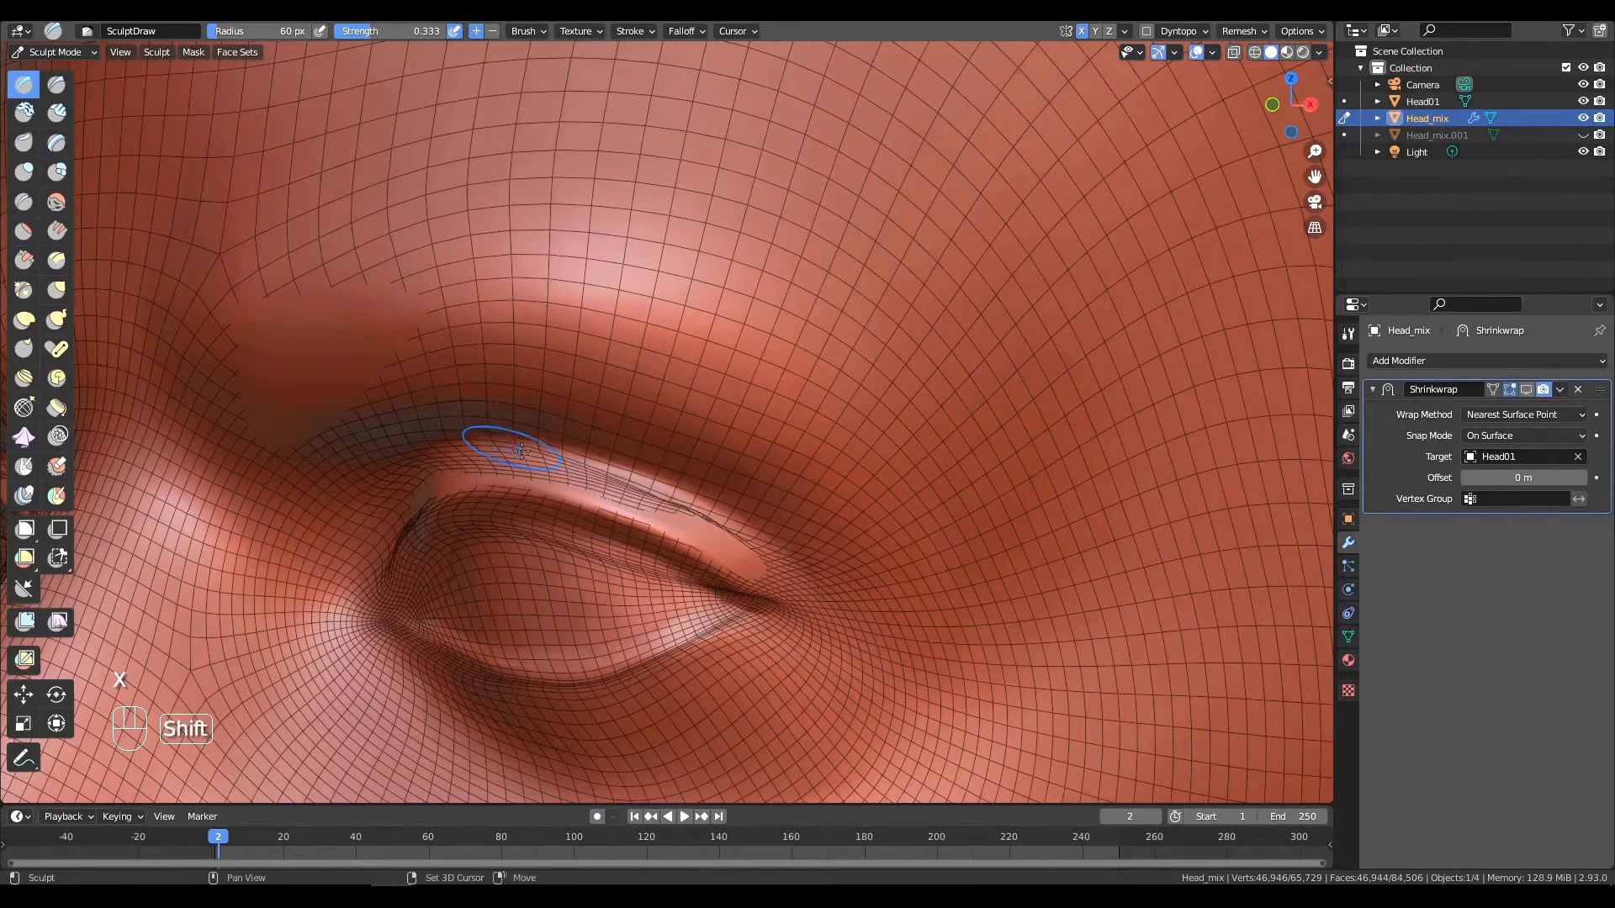
Carve the mesh inward around the eye socket and below the lower eyelid with the Draw brush at strength 0.461.
{"action": "left_click_drag", "start_coordinate": [522, 450], "coordinate": [608, 376], "text": "alt"}
{"action": "left_click_drag", "start_coordinate": [925, 564], "coordinate": [1067, 575], "text": "ctrl+alt"}
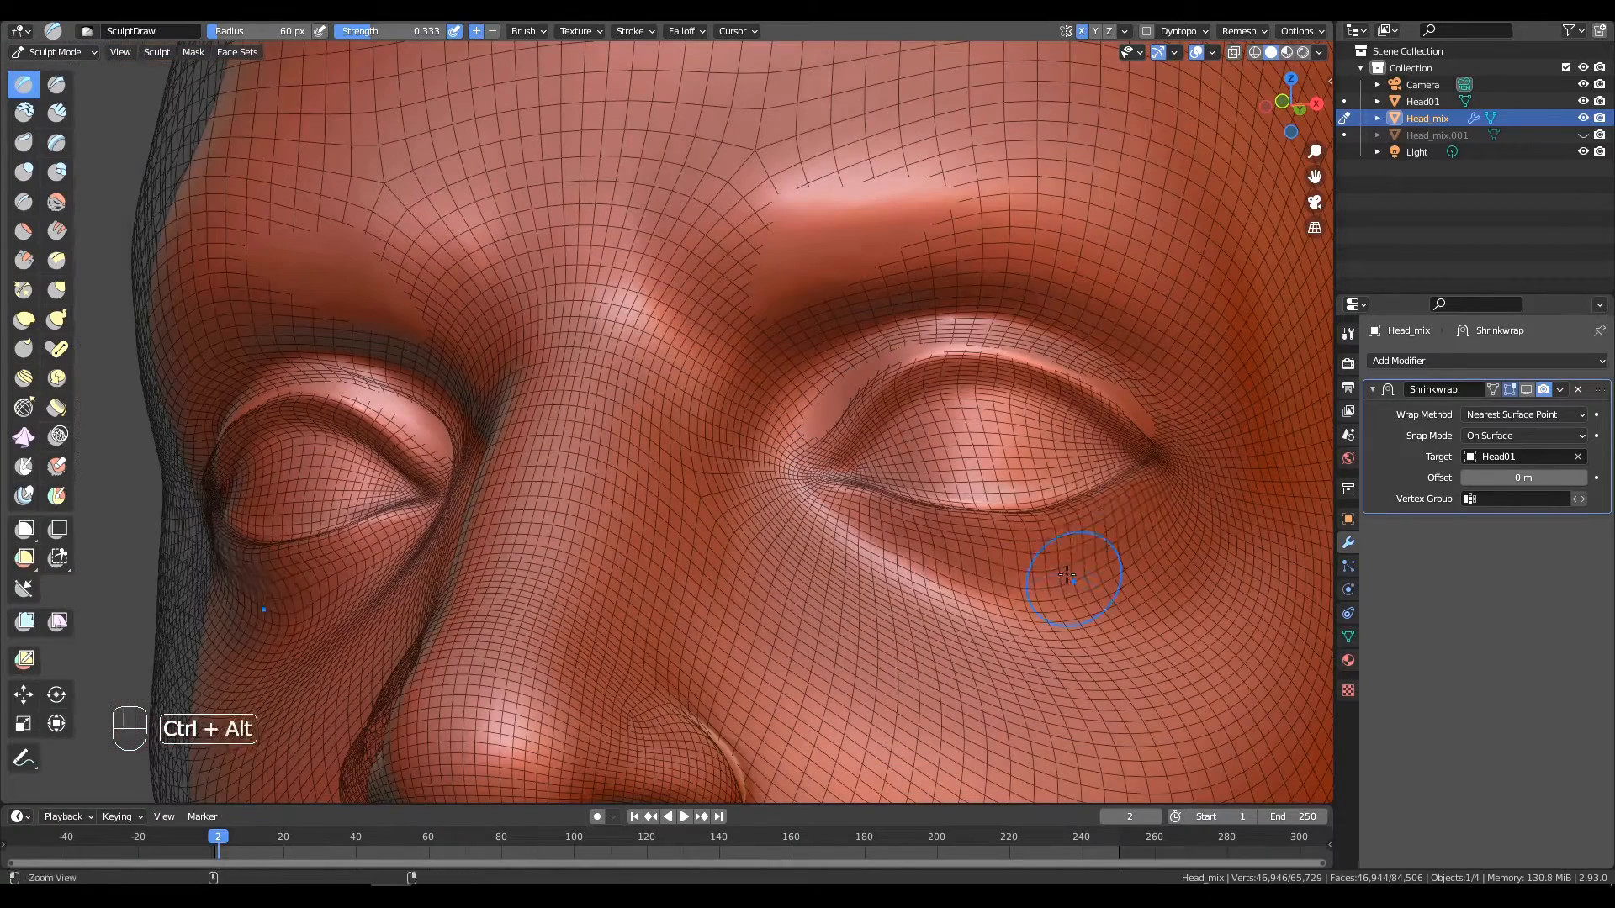
{"action": "mouse_move", "coordinate": [915, 582]}
{"action": "left_mouse_down", "text": "ctrl"}
{"action": "mouse_move", "coordinate": [834, 566]}
{"action": "mouse_move", "coordinate": [824, 549]}
{"action": "mouse_move", "coordinate": [980, 574]}
{"action": "mouse_move", "coordinate": [1164, 563]}
{"action": "left_mouse_up", "text": "ctrl"}
{"action": "right_click", "coordinate": [842, 569]}
{"action": "key", "text": "shift+f"}
{"action": "left_click", "coordinate": [841, 571]}
{"action": "mouse_move", "coordinate": [791, 496]}
{"action": "left_mouse_down", "text": "ctrl"}
{"action": "mouse_move", "coordinate": [769, 425]}
{"action": "mouse_move", "coordinate": [1006, 305]}
{"action": "mouse_move", "coordinate": [1156, 398]}
{"action": "mouse_move", "coordinate": [1235, 479]}
{"action": "left_mouse_up", "text": "ctrl"}
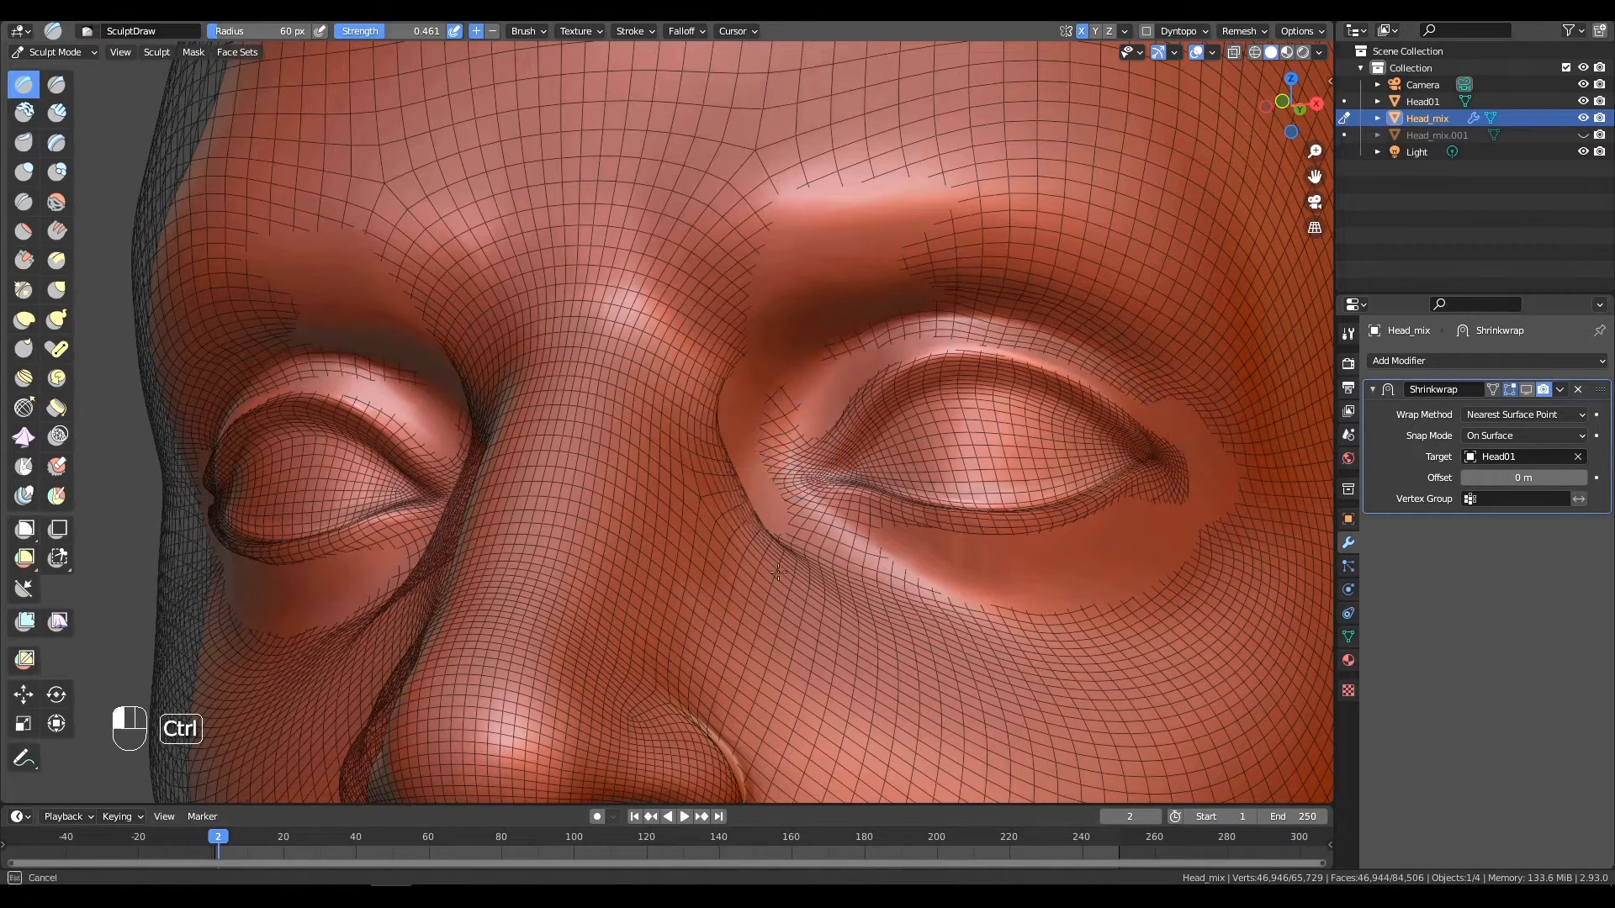
Preview the Shrinkwrap fit around the eye, undo the last change and switch the modifier's viewport display off.
{"action": "left_click", "coordinate": [1526, 389]}
{"action": "left_click_drag", "start_coordinate": [1077, 378], "coordinate": [1068, 337], "text": "alt+shift"}
{"action": "left_click_drag", "start_coordinate": [1093, 319], "coordinate": [1019, 326], "text": "alt+shift"}
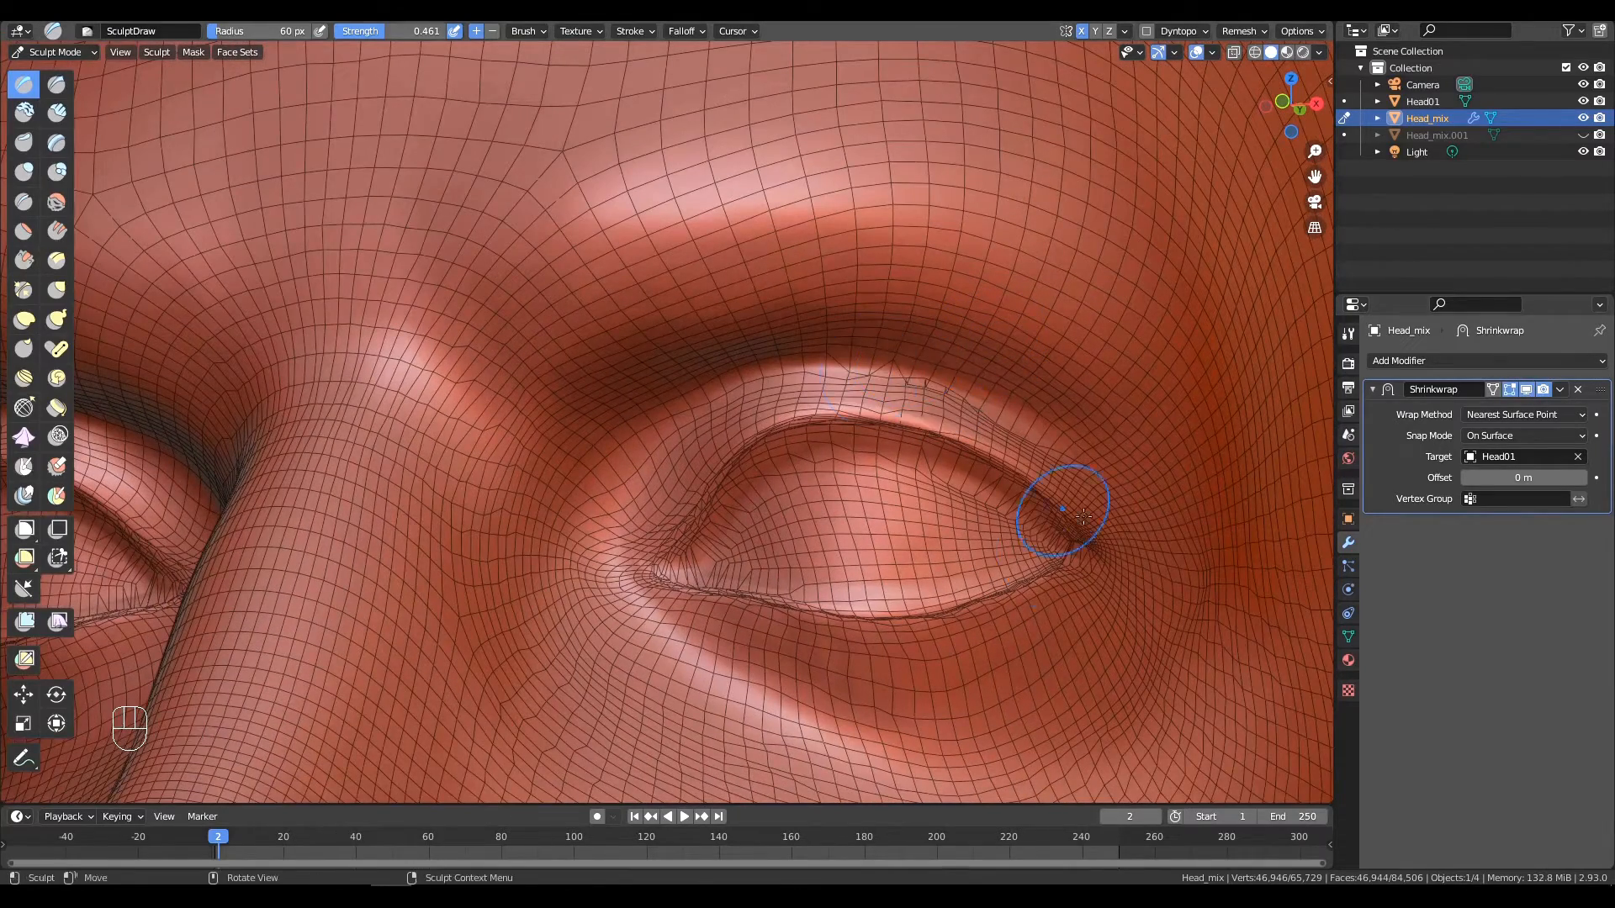
{"action": "key", "text": "ctrl+z"}
{"action": "left_click", "coordinate": [1526, 389]}
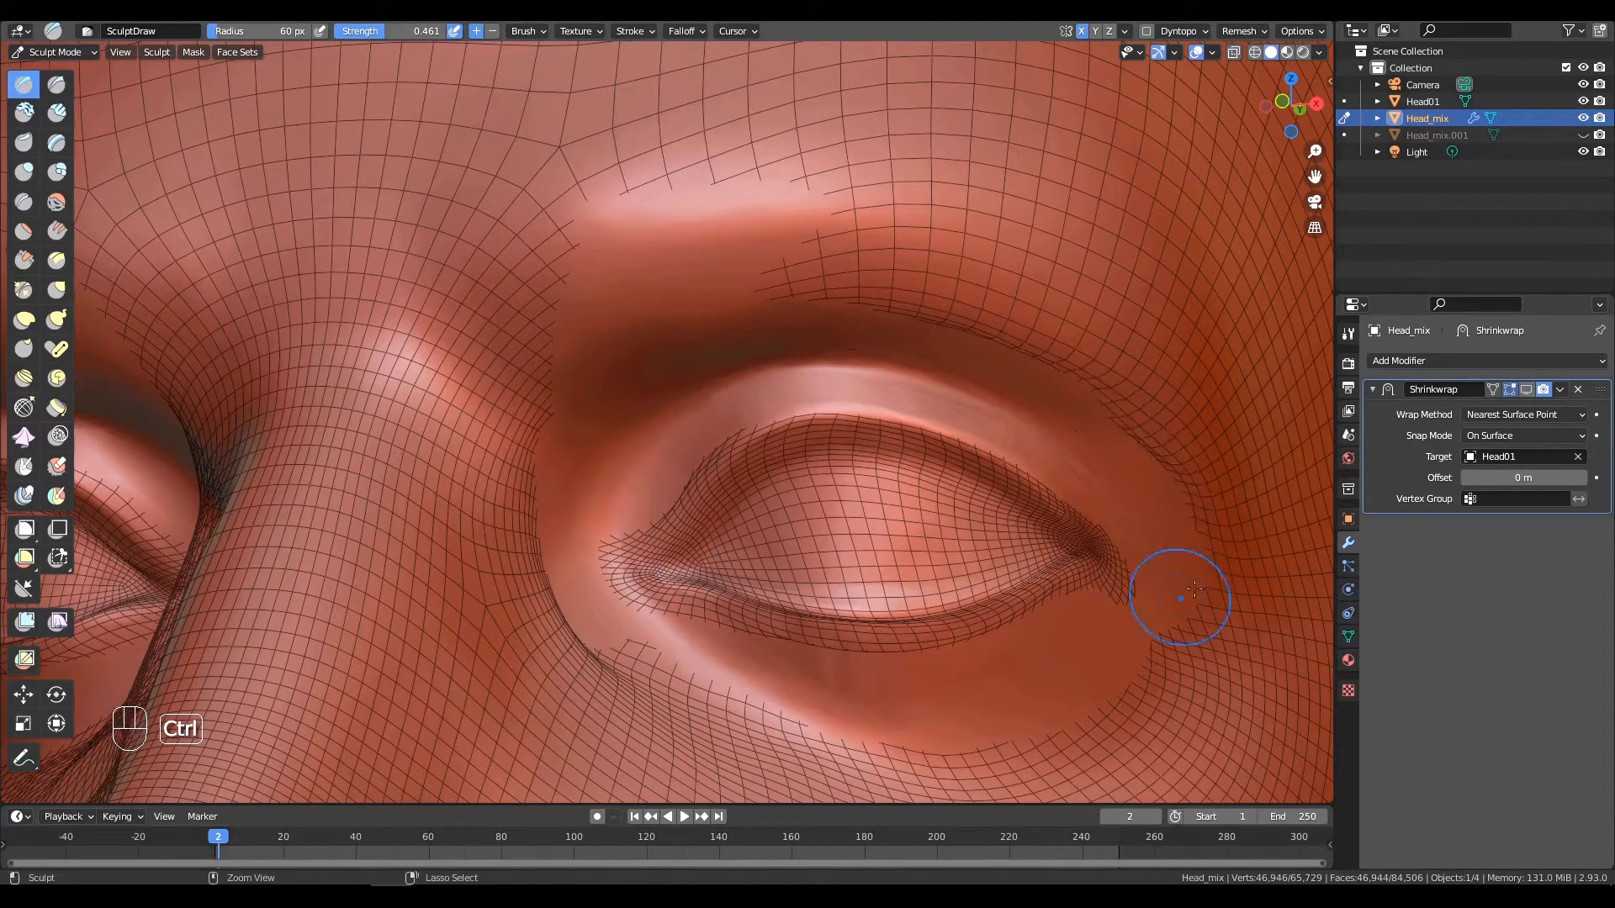
Display the Shrinkwrap result and smooth the mesh around the inner eye corner.
{"action": "left_click", "coordinate": [1525, 389]}
{"action": "left_click_drag", "start_coordinate": [887, 380], "coordinate": [863, 358], "text": "alt+shift"}
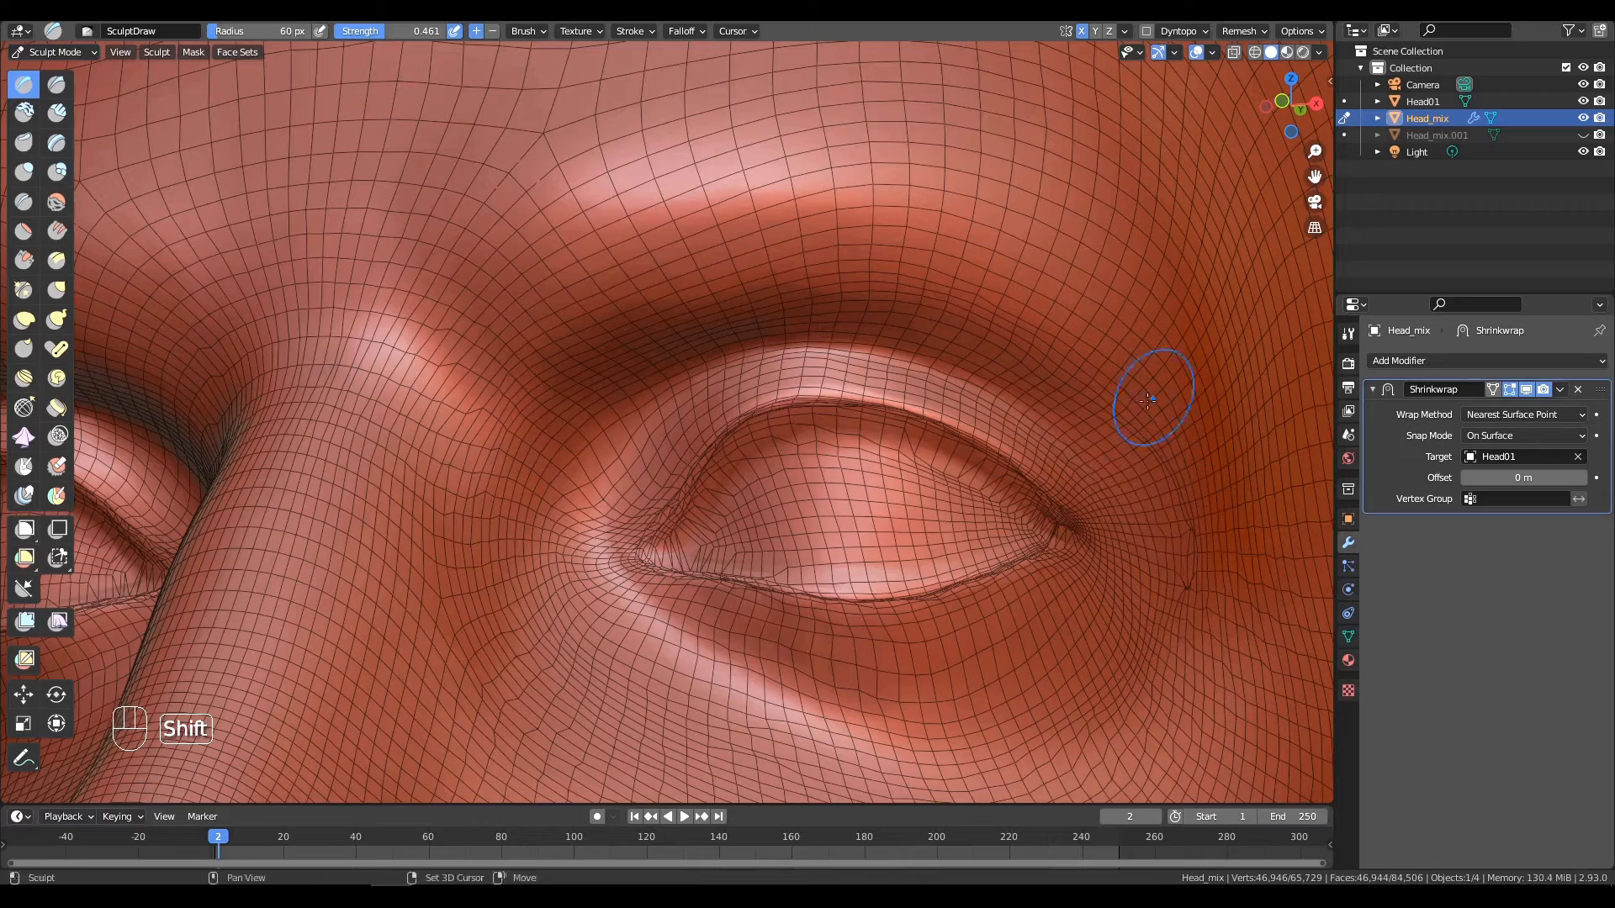
{"action": "left_click_drag", "start_coordinate": [486, 456], "coordinate": [588, 538], "text": "shift"}
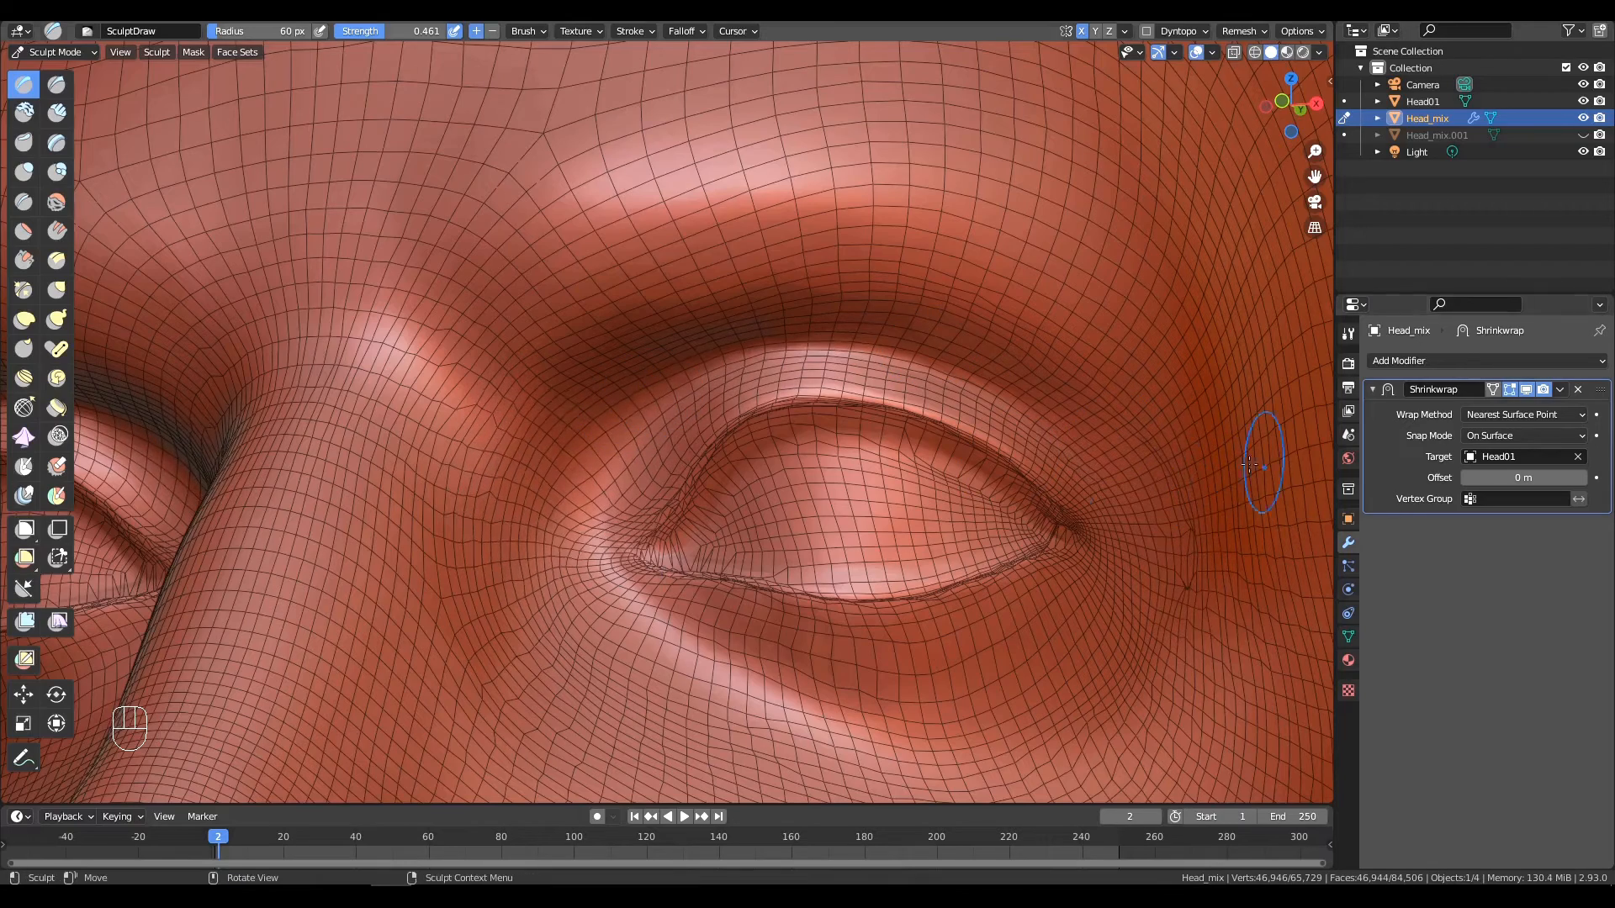
Turn off the Shrinkwrap display and adjust the inner eye corner and upper eyelid with the Grab brush at 97 px.
{"action": "left_click", "coordinate": [1525, 390]}
{"action": "left_click_drag", "start_coordinate": [851, 475], "coordinate": [993, 381], "text": "ctrl+alt"}
{"action": "left_click_drag", "start_coordinate": [780, 528], "coordinate": [812, 528], "text": "alt"}
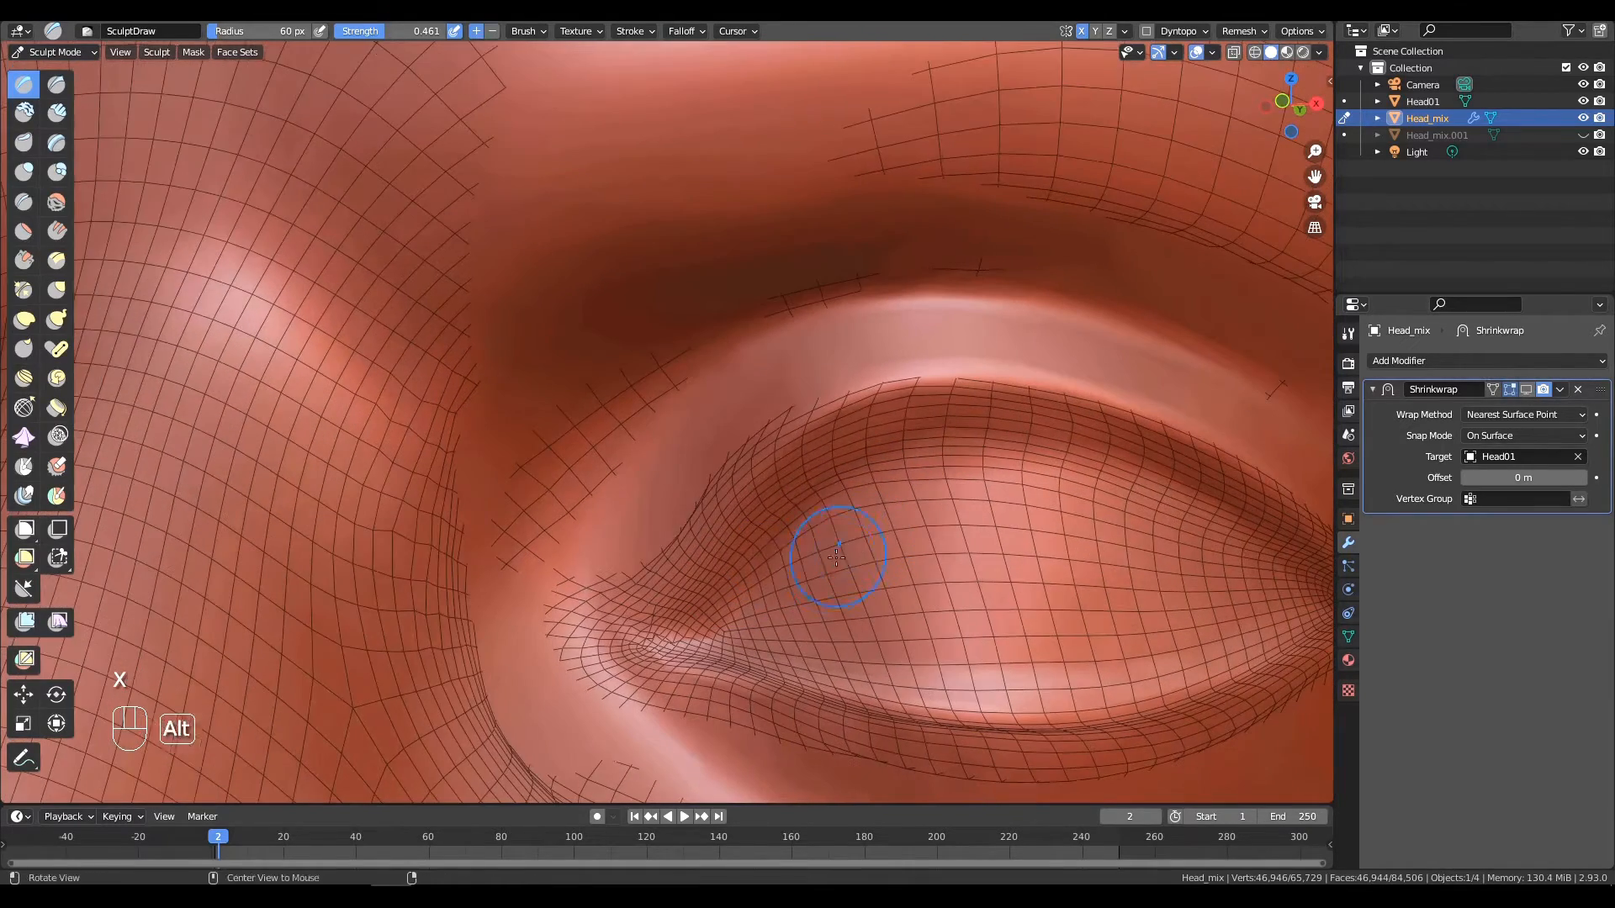
{"action": "key", "text": "g"}
{"action": "key", "text": "f"}
{"action": "left_click", "coordinate": [895, 566]}
{"action": "left_click_drag", "start_coordinate": [740, 613], "coordinate": [715, 596]}
{"action": "left_click_drag", "start_coordinate": [820, 504], "coordinate": [851, 469]}
{"action": "mouse_move", "coordinate": [1023, 468]}
{"action": "left_mouse_down", "text": "alt+shift"}
{"action": "mouse_move", "coordinate": [908, 486]}
{"action": "mouse_move", "coordinate": [976, 478]}
{"action": "left_mouse_up", "text": "alt+shift"}
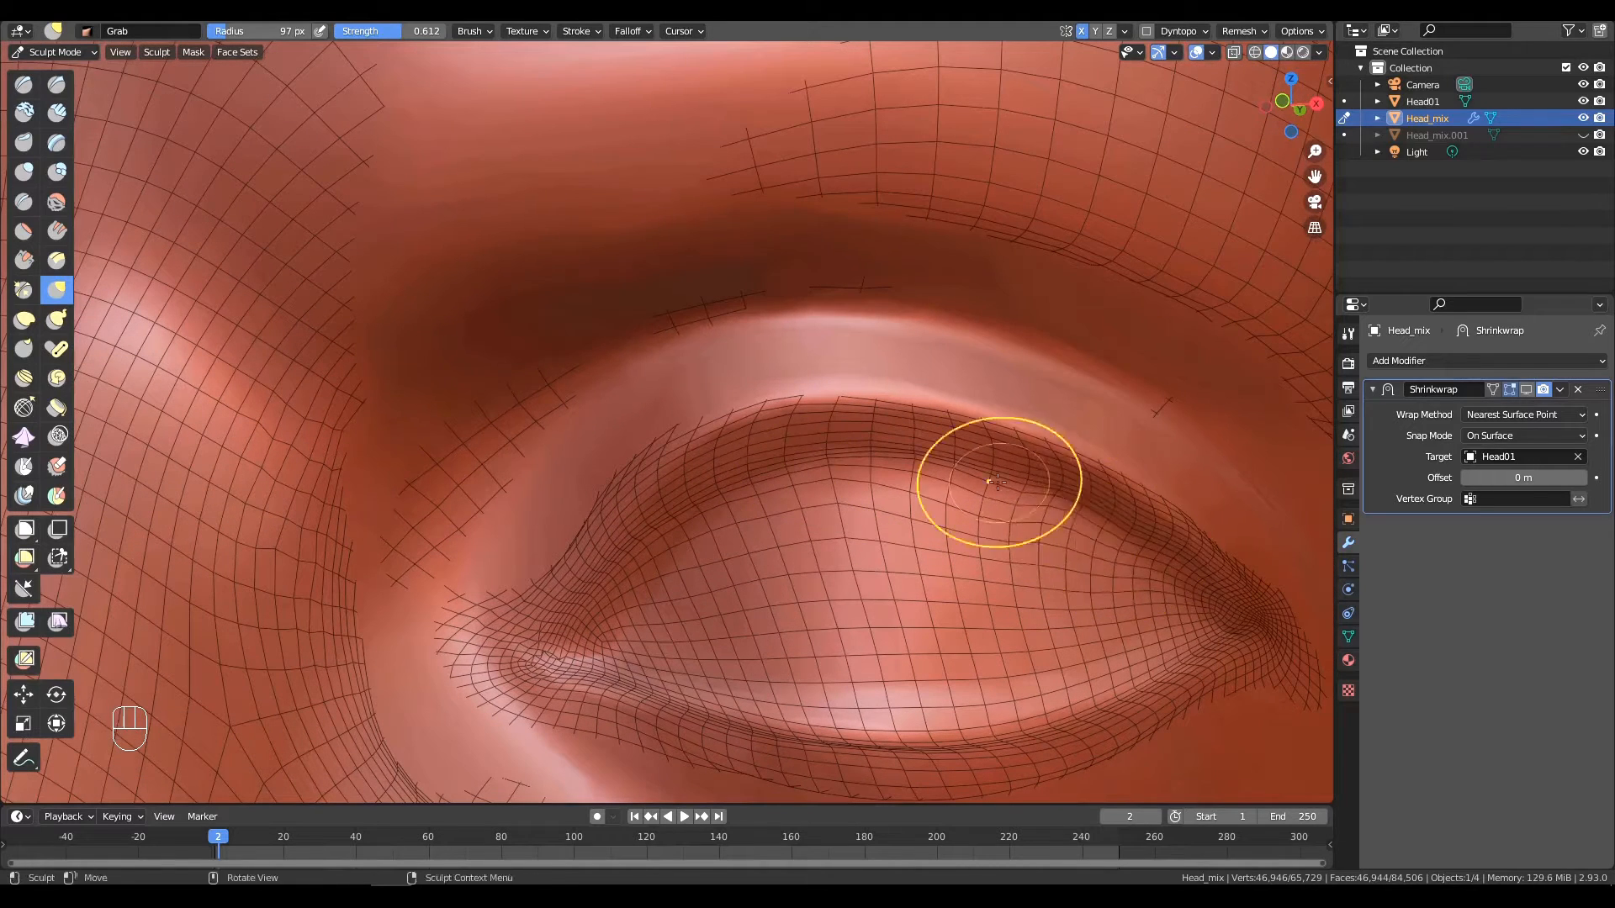
Smooth the upper eyelid edge and carve the eyeball surface and lower eyelid inward with the Draw brush.
{"action": "left_click_drag", "start_coordinate": [1219, 600], "coordinate": [890, 475], "text": "shift"}
{"action": "key", "text": "x"}
{"action": "mouse_move", "coordinate": [644, 555]}
{"action": "left_mouse_down", "text": "ctrl"}
{"action": "mouse_move", "coordinate": [941, 487]}
{"action": "mouse_move", "coordinate": [1053, 557]}
{"action": "left_mouse_up", "text": "ctrl"}
{"action": "mouse_move", "coordinate": [599, 582]}
{"action": "left_mouse_down", "text": "ctrl"}
{"action": "mouse_move", "coordinate": [613, 620]}
{"action": "mouse_move", "coordinate": [920, 670]}
{"action": "left_mouse_up", "text": "ctrl"}
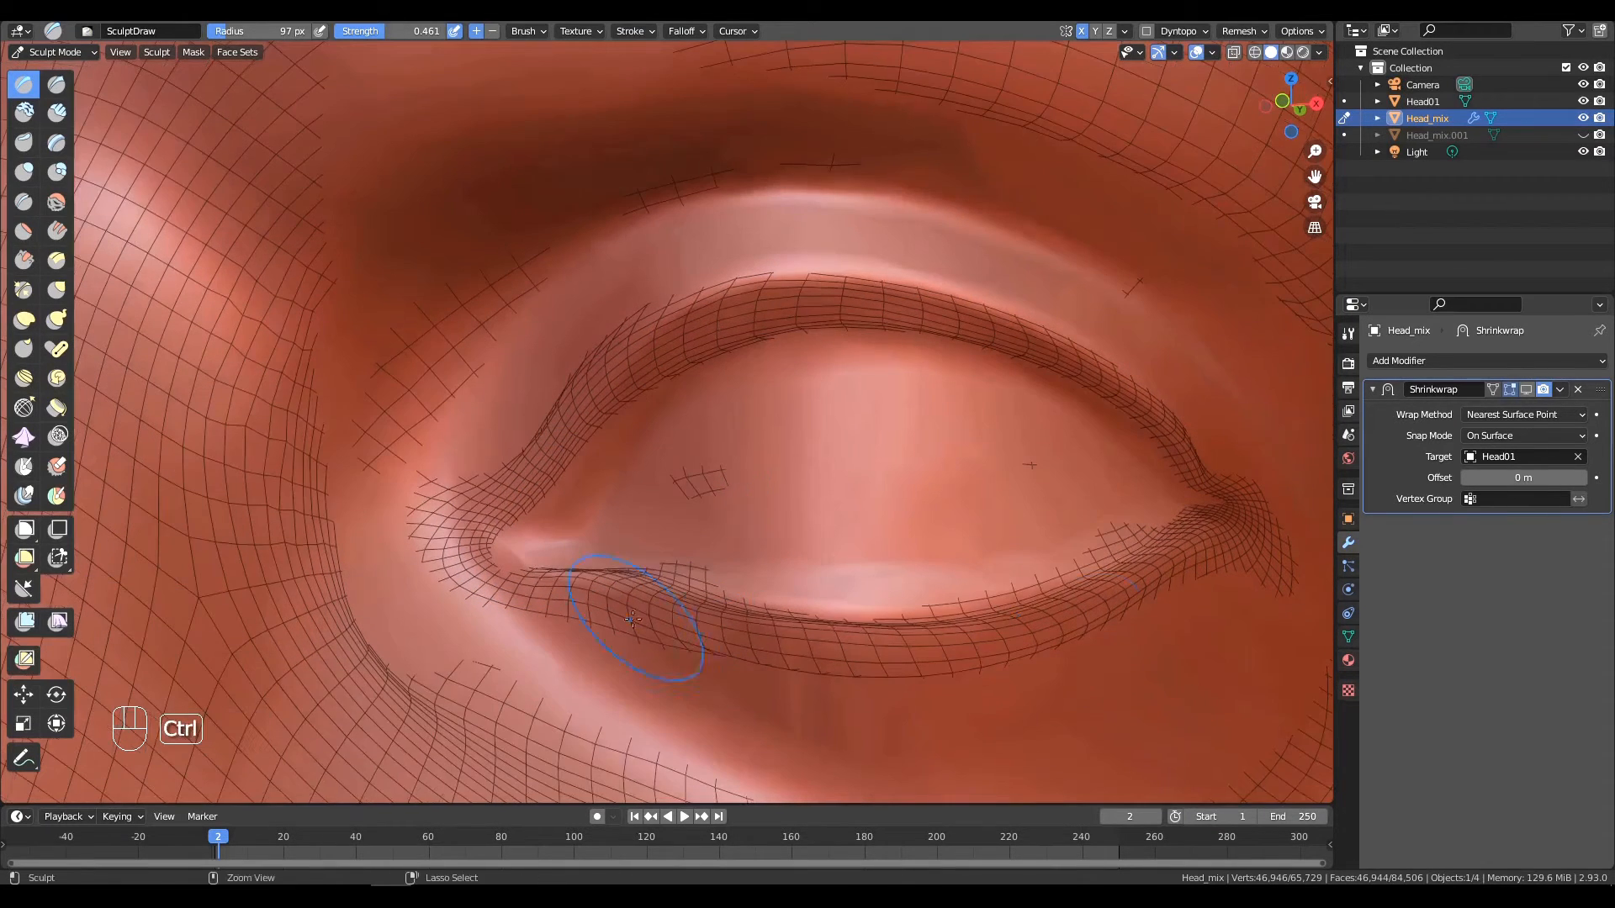
{"action": "mouse_move", "coordinate": [647, 612]}
{"action": "left_mouse_down", "text": "ctrl"}
{"action": "mouse_move", "coordinate": [1093, 601]}
{"action": "mouse_move", "coordinate": [934, 617]}
{"action": "left_mouse_up", "text": "ctrl"}
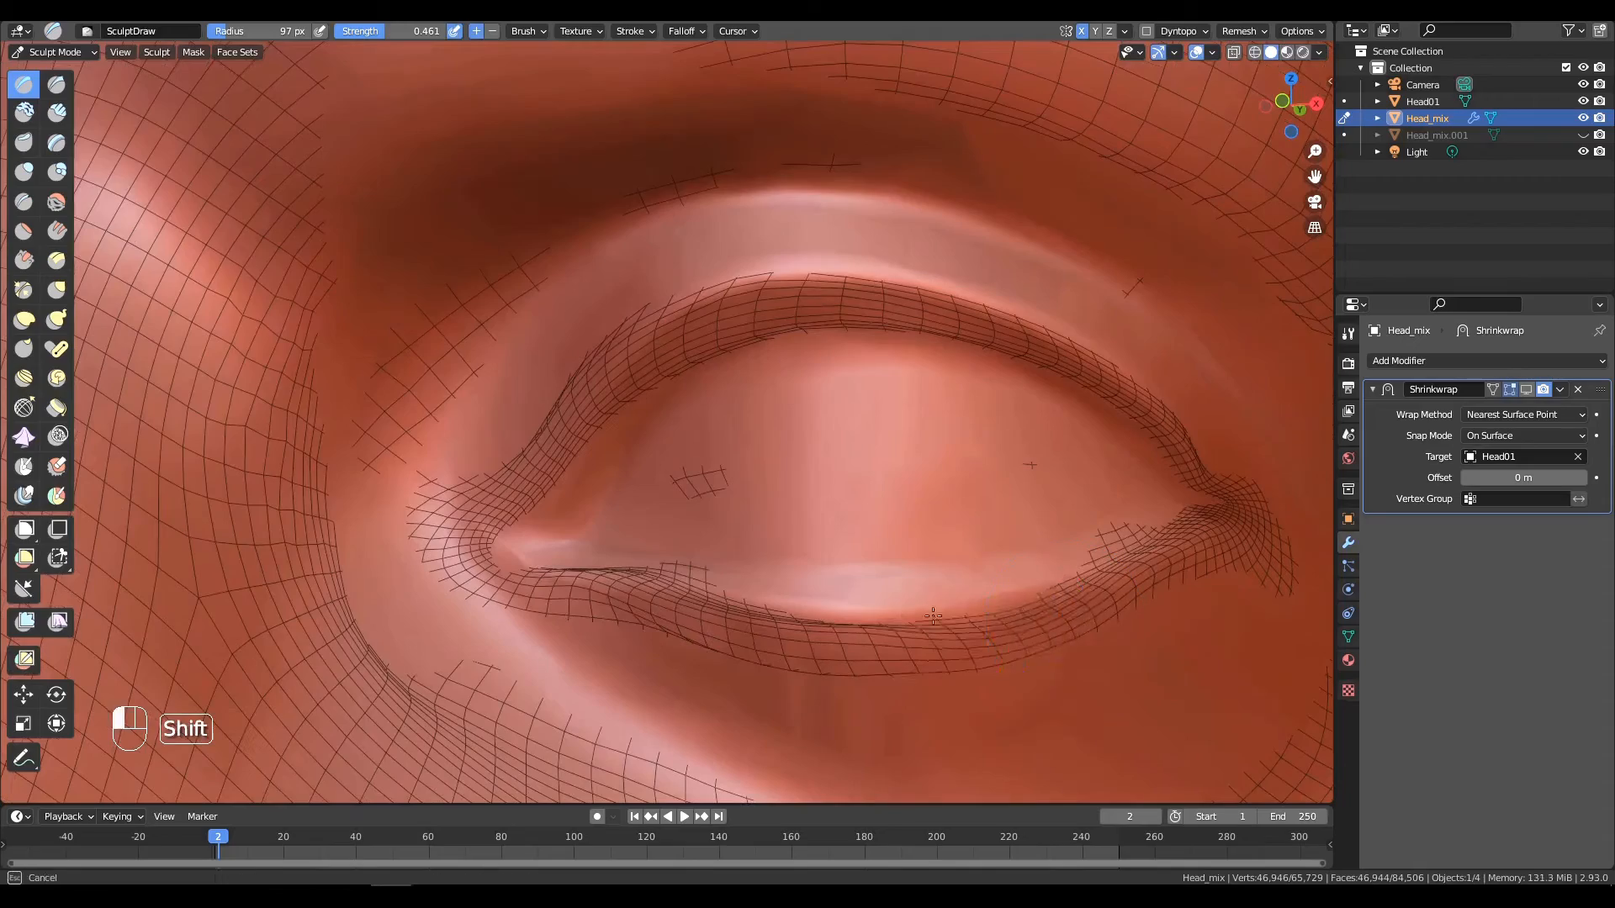
Undo the last stroke and smooth the lower eyelid edge, with the Grab brush radius set to 173 px.
{"action": "key", "text": "g"}
{"action": "key", "text": "f"}
{"action": "left_click", "coordinate": [1039, 616]}
{"action": "key", "text": "ctrl+z"}
{"action": "key", "text": "ctrl+x"}
{"action": "left_click_drag", "start_coordinate": [580, 461], "coordinate": [534, 460], "text": "alt"}
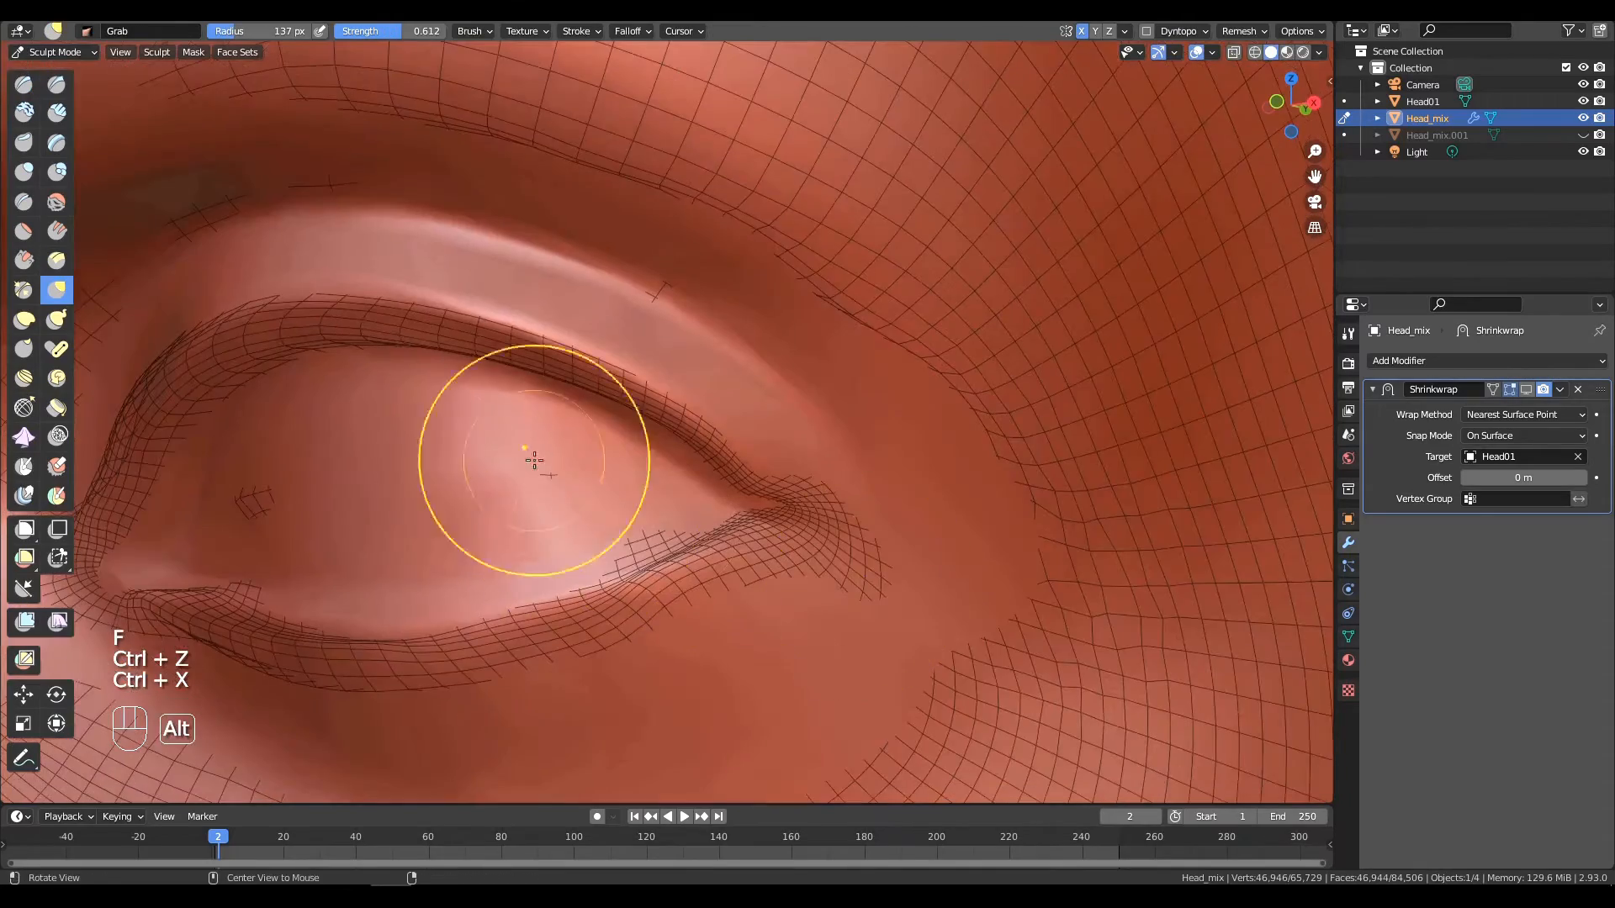
{"action": "left_click_drag", "start_coordinate": [439, 516], "coordinate": [586, 461], "text": "alt"}
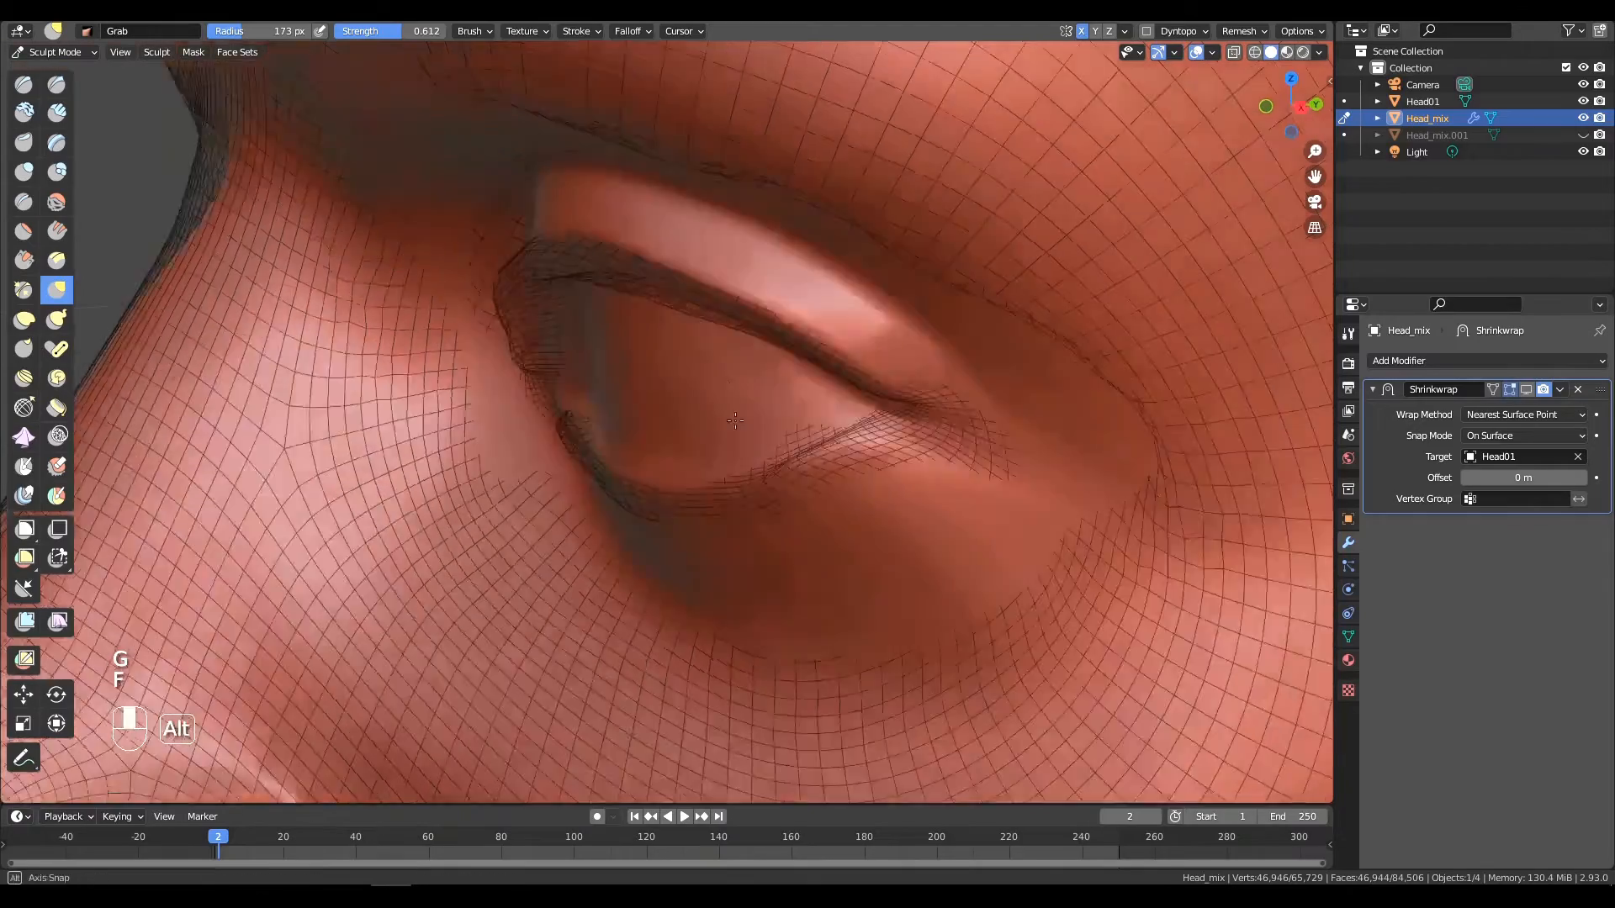
{"action": "scroll", "coordinate": [675, 465], "scroll_direction": "up", "scroll_amount": 2}
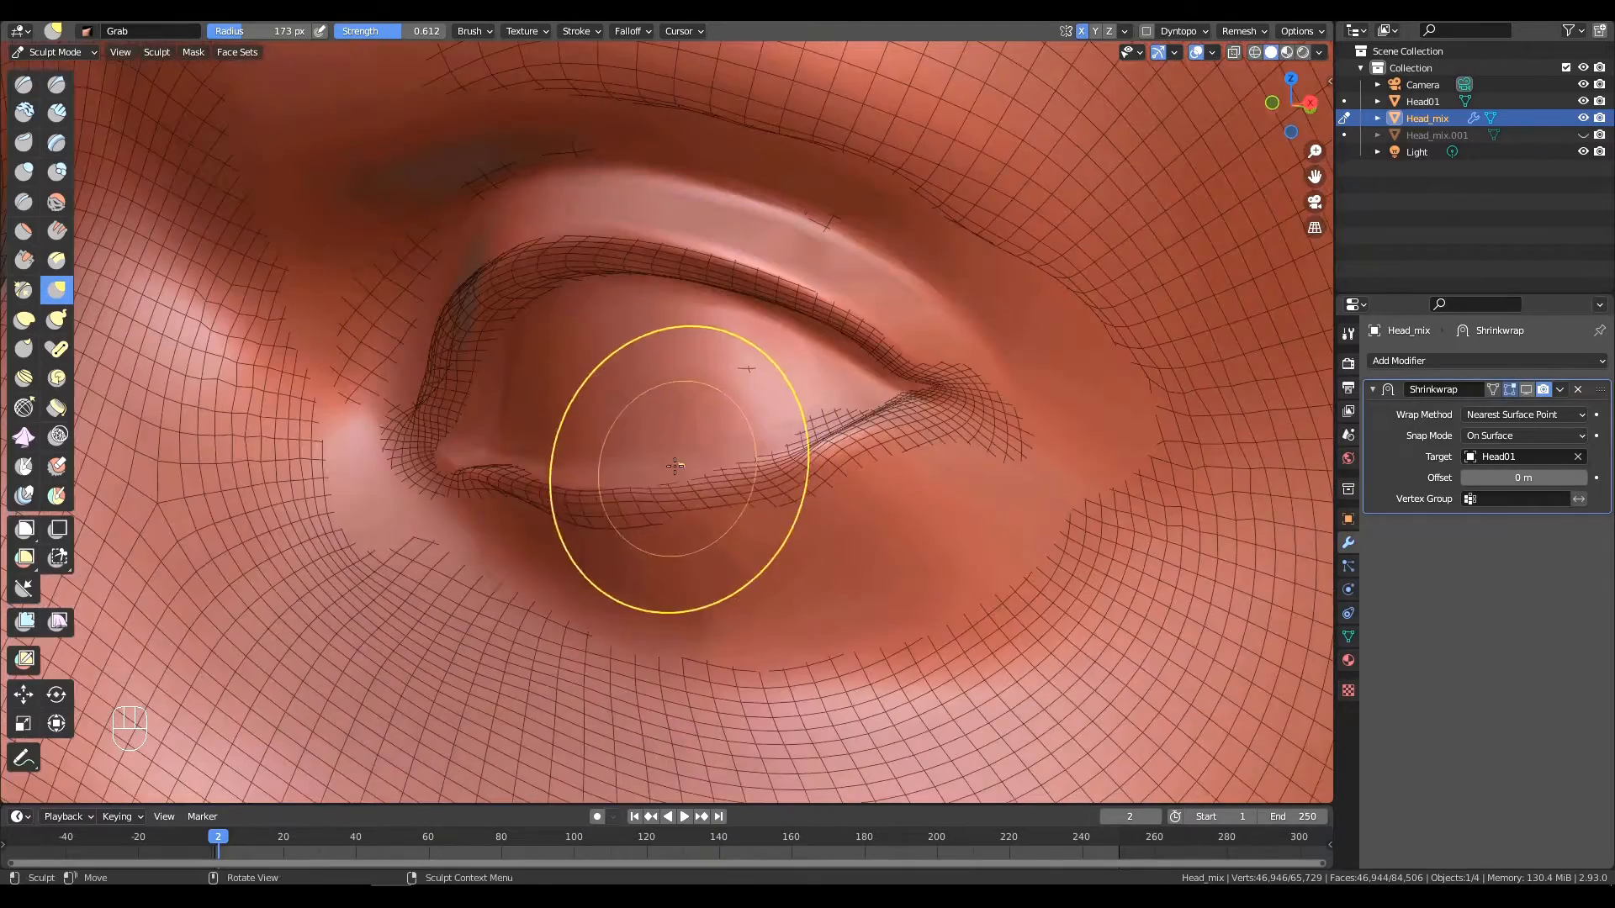
{"action": "left_click_drag", "start_coordinate": [577, 481], "coordinate": [740, 481], "text": "shift"}
Preview the Shrinkwrap result over the whole eye and undo back to the unwrapped sculpt.
{"action": "left_click", "coordinate": [1526, 389]}
{"action": "mouse_move", "coordinate": [857, 404]}
{"action": "left_mouse_down", "text": "alt"}
{"action": "mouse_move", "coordinate": [931, 412]}
{"action": "mouse_move", "coordinate": [917, 441]}
{"action": "left_mouse_up", "text": "alt"}
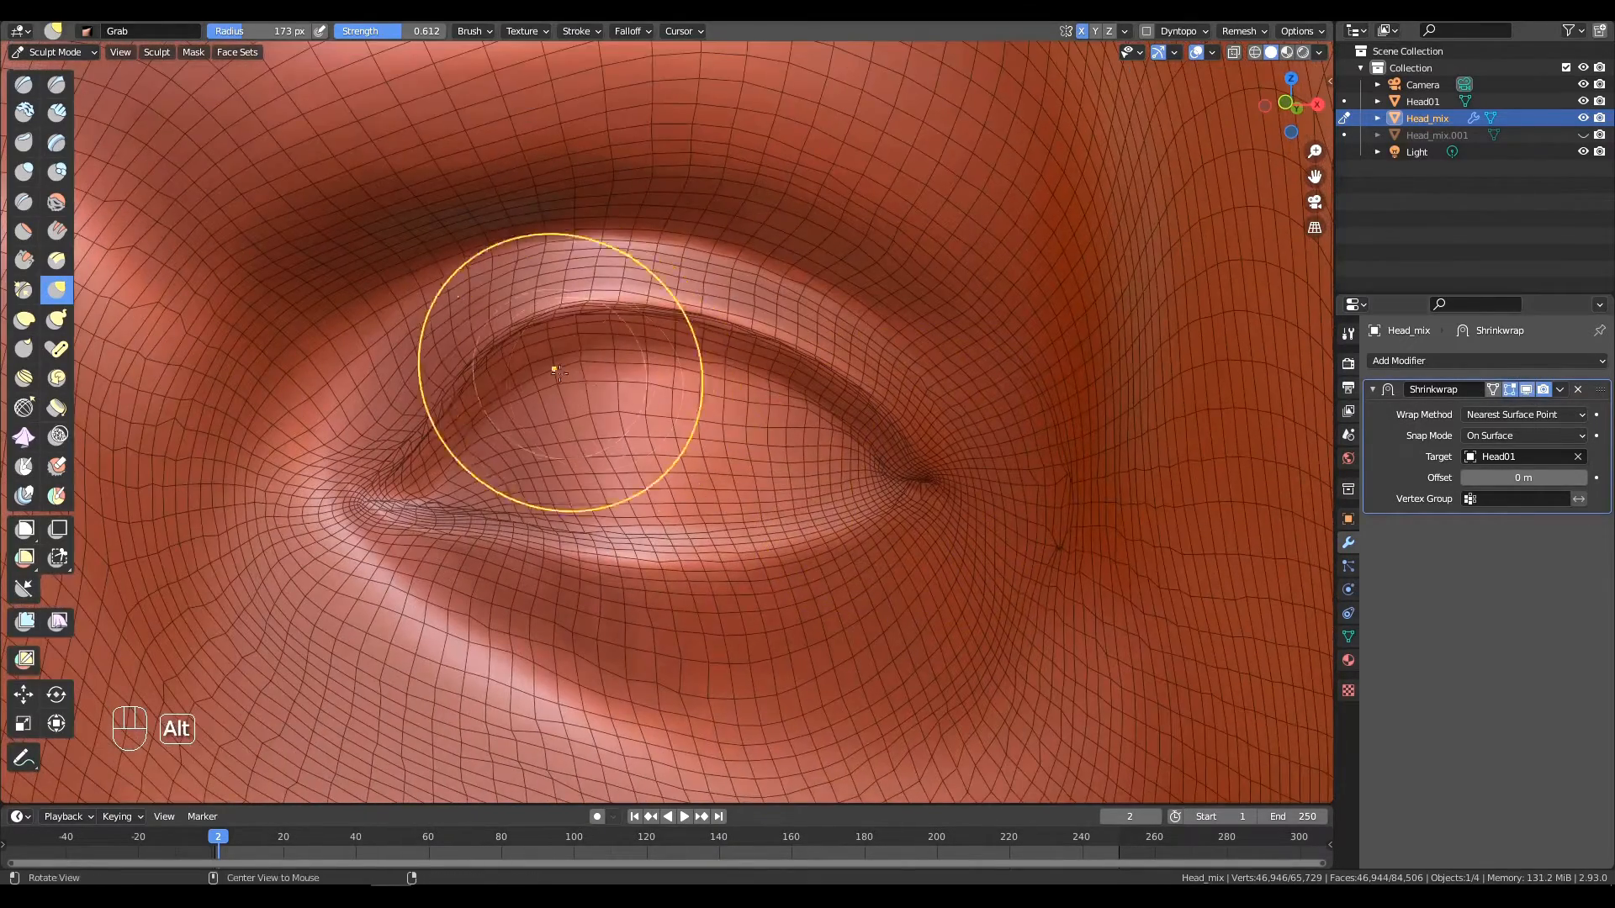
{"action": "key", "text": "ctrl+z"}
{"action": "key", "text": "ctrl+z"}
{"action": "mouse_move", "coordinate": [1316, 433]}
{"action": "left_mouse_down", "text": "alt"}
{"action": "mouse_move", "coordinate": [528, 304]}
{"action": "mouse_move", "coordinate": [530, 341]}
{"action": "left_mouse_up", "text": "alt"}
Reshape the inner part of the upper eyelid with the Grab brush at 207 px and smooth the lid edge.
{"action": "key", "text": "g"}
{"action": "key", "text": "f"}
{"action": "left_click", "coordinate": [465, 410]}
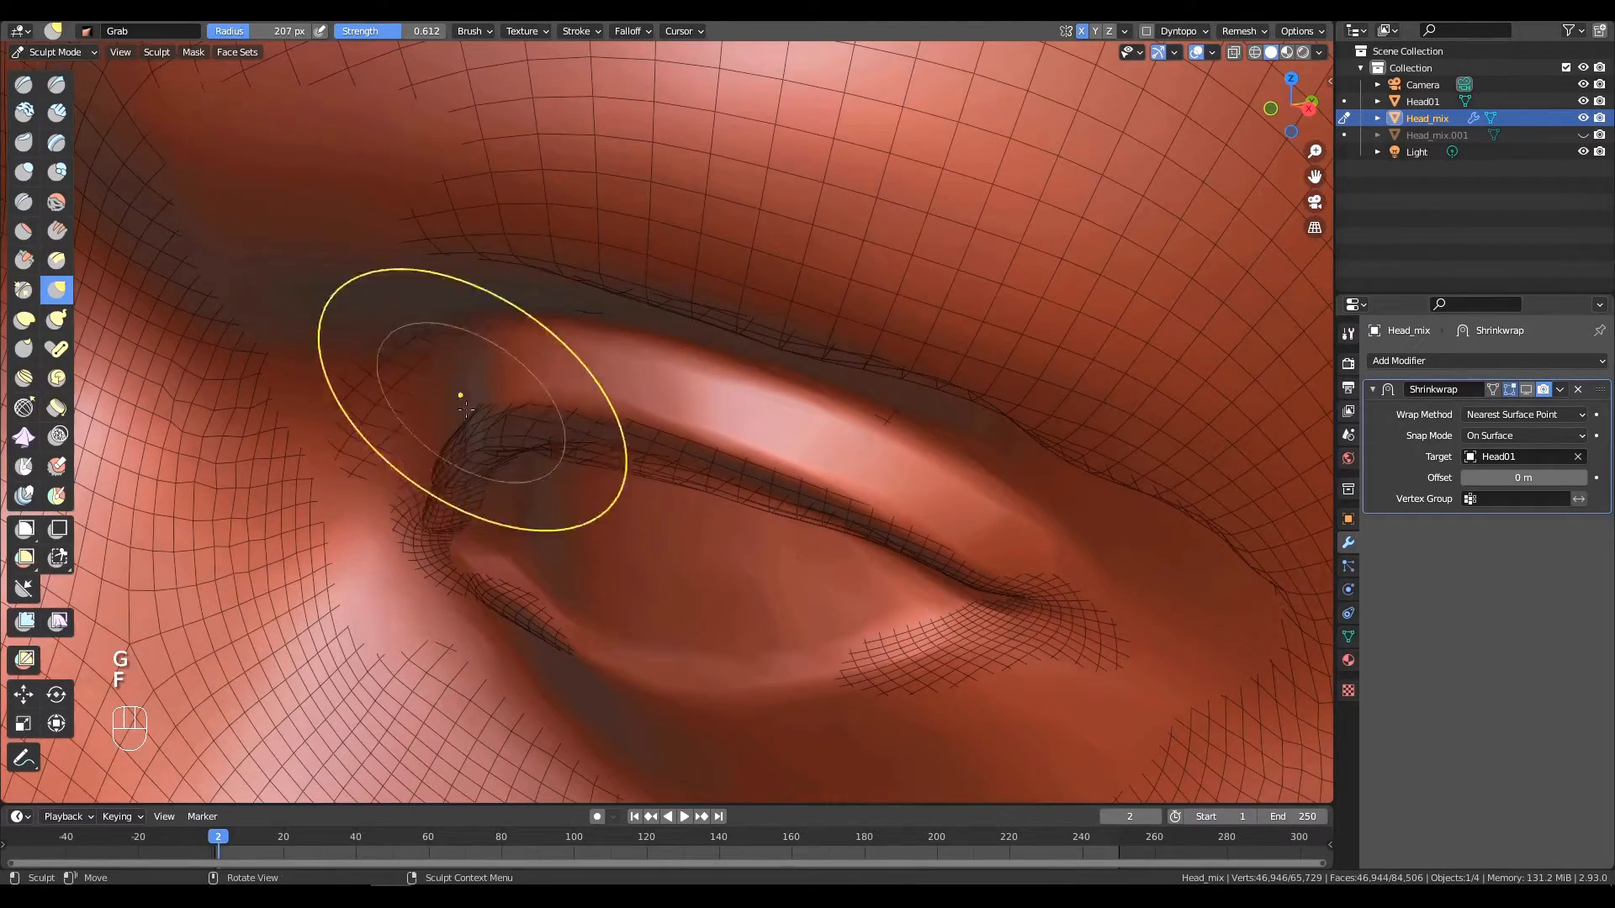
{"action": "left_click_drag", "start_coordinate": [863, 481], "coordinate": [526, 316], "text": "alt"}
{"action": "left_click_drag", "start_coordinate": [364, 521], "coordinate": [539, 492], "text": "alt"}
{"action": "mouse_move", "coordinate": [938, 330]}
{"action": "left_mouse_down", "text": "alt"}
{"action": "mouse_move", "coordinate": [1037, 445]}
{"action": "mouse_move", "coordinate": [967, 479]}
{"action": "left_mouse_up", "text": "alt"}
{"action": "left_click_drag", "start_coordinate": [942, 362], "coordinate": [757, 295], "text": "shift"}
{"action": "left_click_drag", "start_coordinate": [588, 345], "coordinate": [464, 473], "text": "shift"}
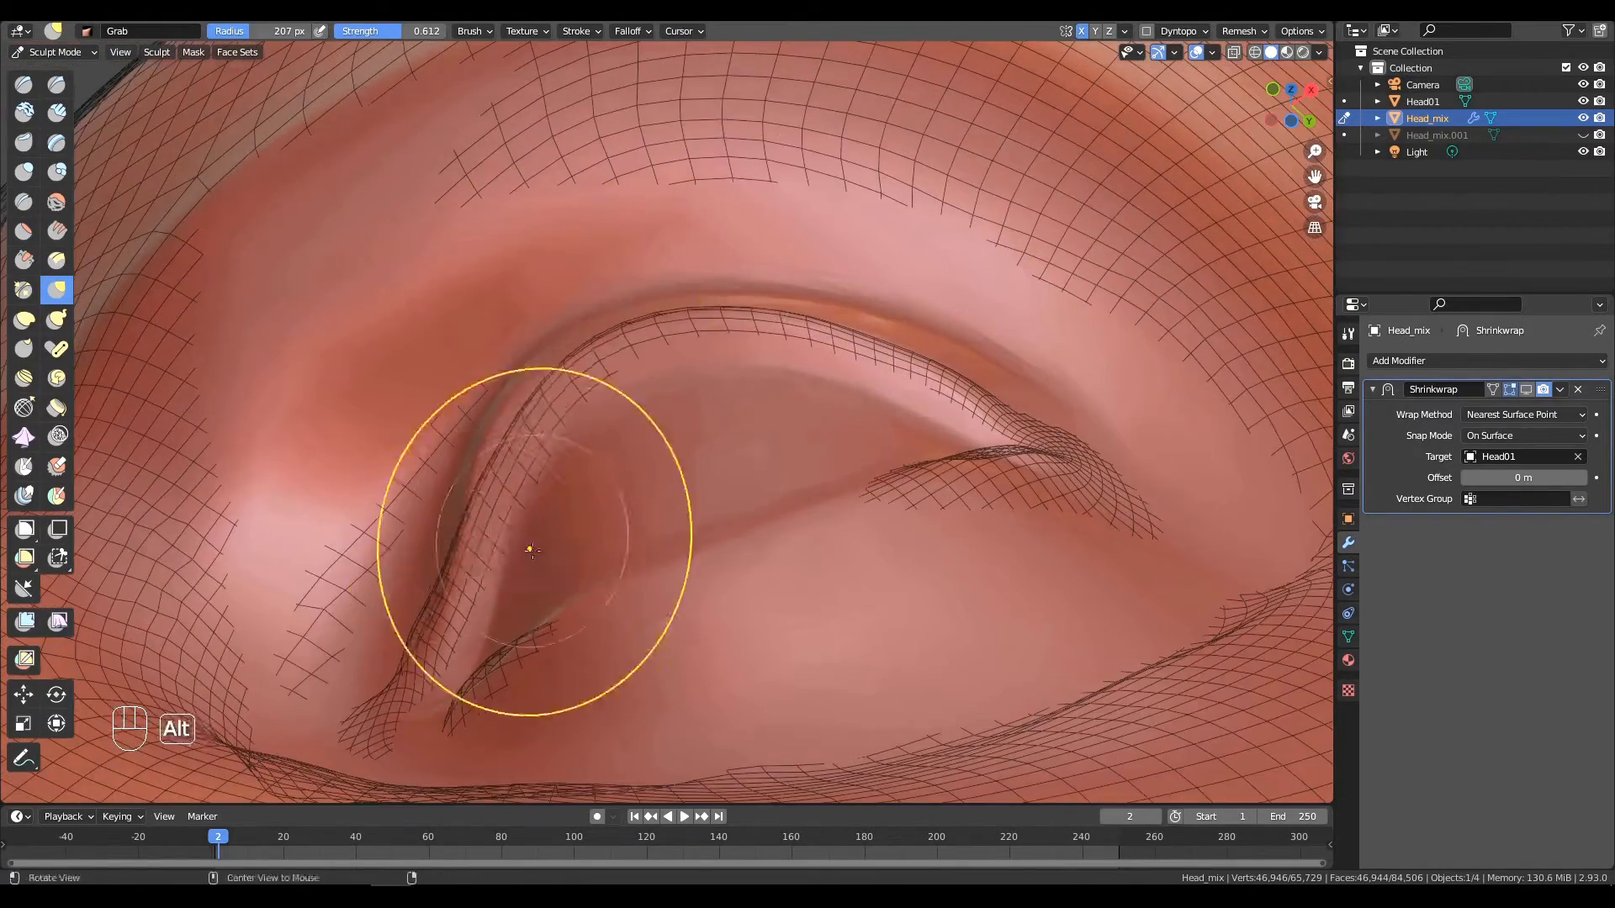
{"action": "left_click_drag", "start_coordinate": [531, 550], "coordinate": [518, 388], "text": "alt"}
{"action": "left_click_drag", "start_coordinate": [456, 435], "coordinate": [515, 398]}
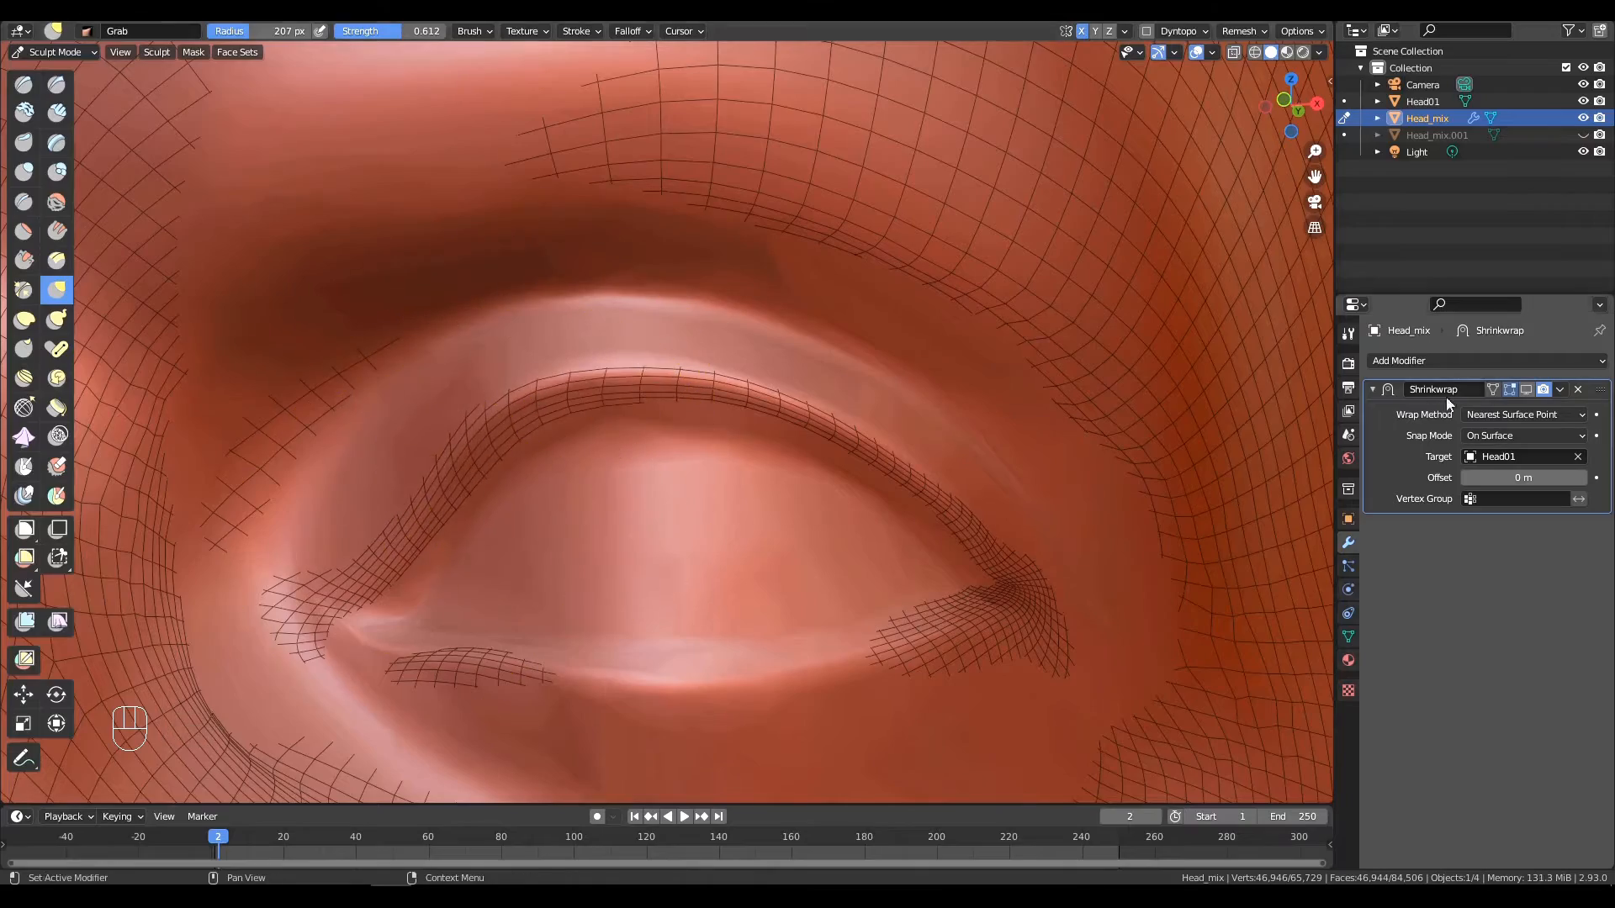
Try smoothing the eye corners at a 101 px brush radius with Shrinkwrap displayed, undo it and hide the modifier's effect.
{"action": "left_click", "coordinate": [1526, 389]}
{"action": "left_click_drag", "start_coordinate": [693, 451], "coordinate": [677, 501], "text": "ctrl+alt"}
{"action": "key", "text": "f"}
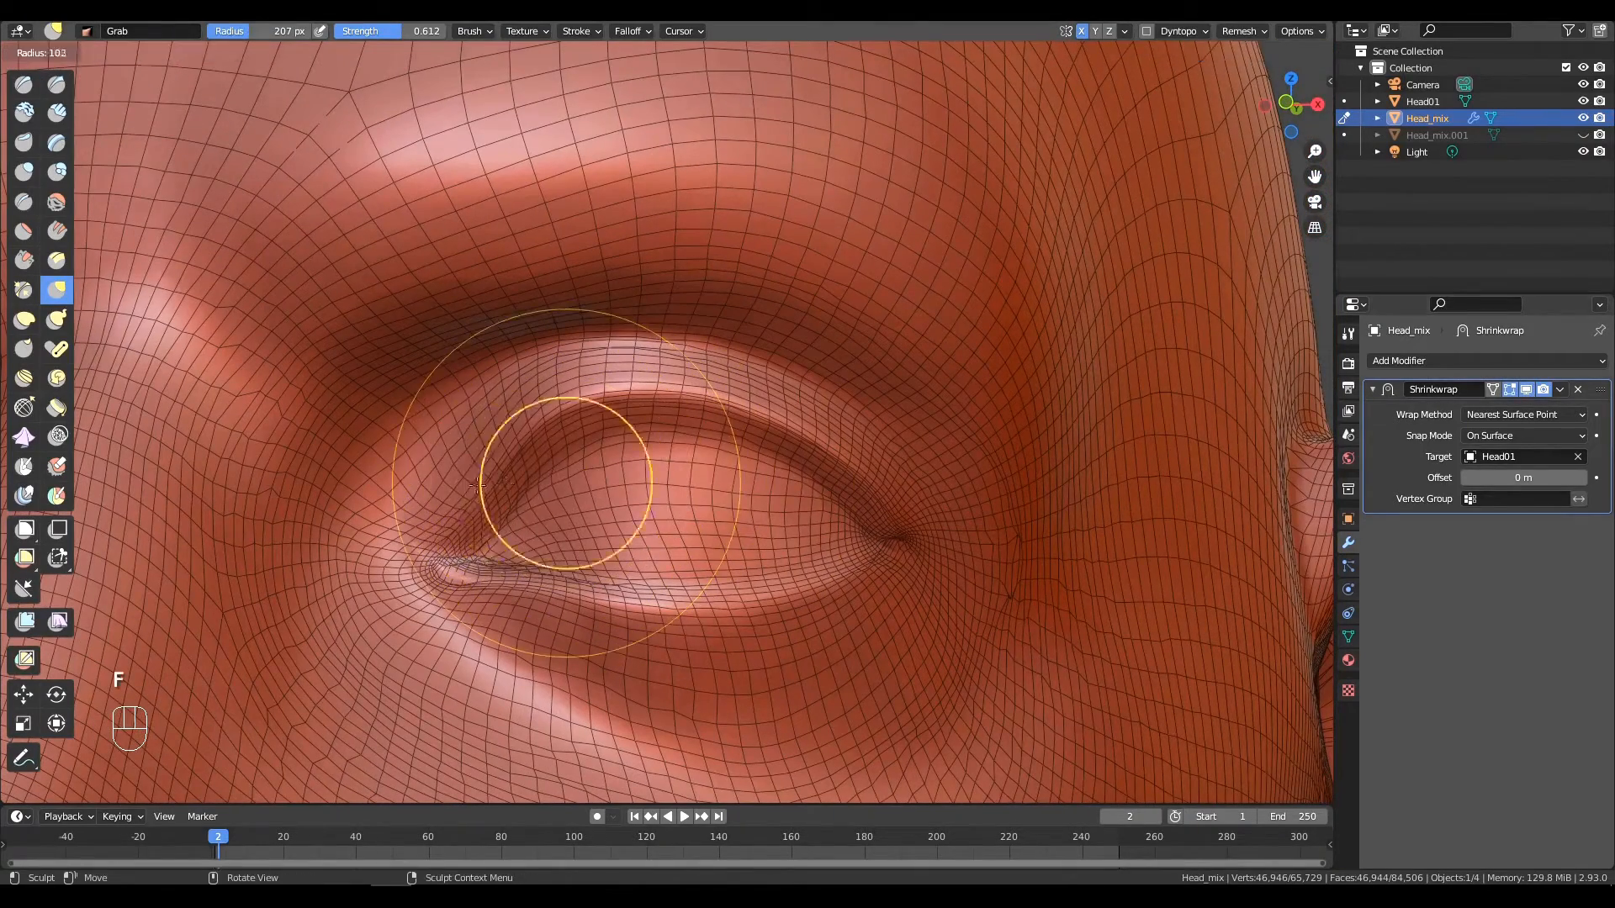
{"action": "left_click", "coordinate": [525, 502], "text": "shift"}
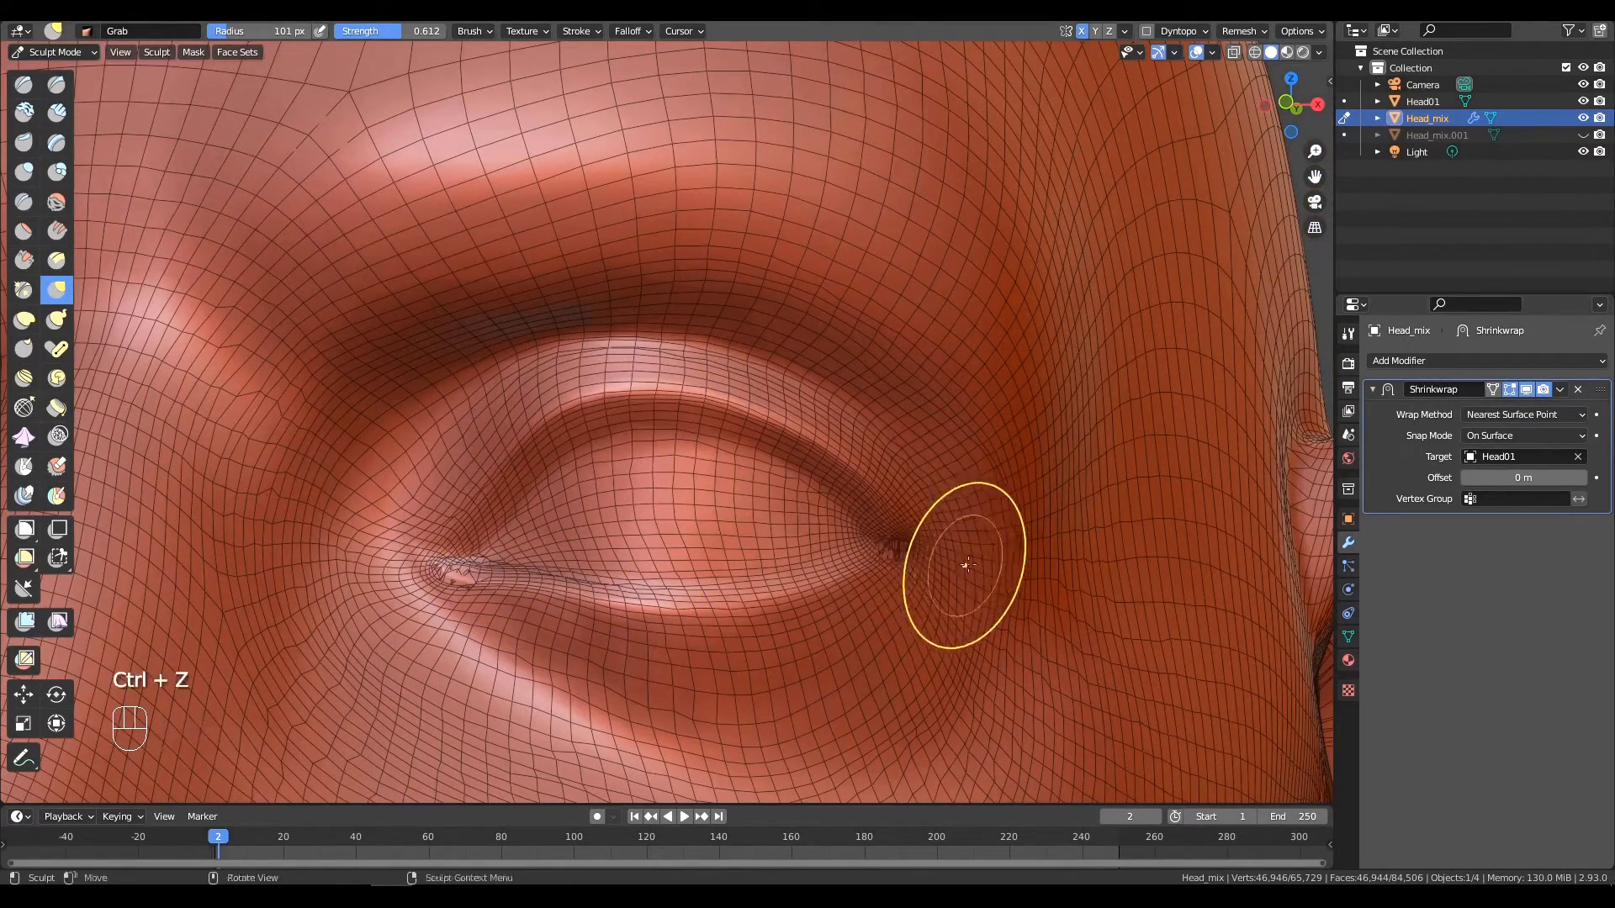
{"action": "left_click_drag", "start_coordinate": [964, 566], "coordinate": [951, 480], "text": "ctrl+alt"}
{"action": "left_click_drag", "start_coordinate": [950, 479], "coordinate": [912, 433], "text": "alt+shift"}
{"action": "key", "text": "ctrl+z"}
{"action": "left_click", "coordinate": [1526, 389]}
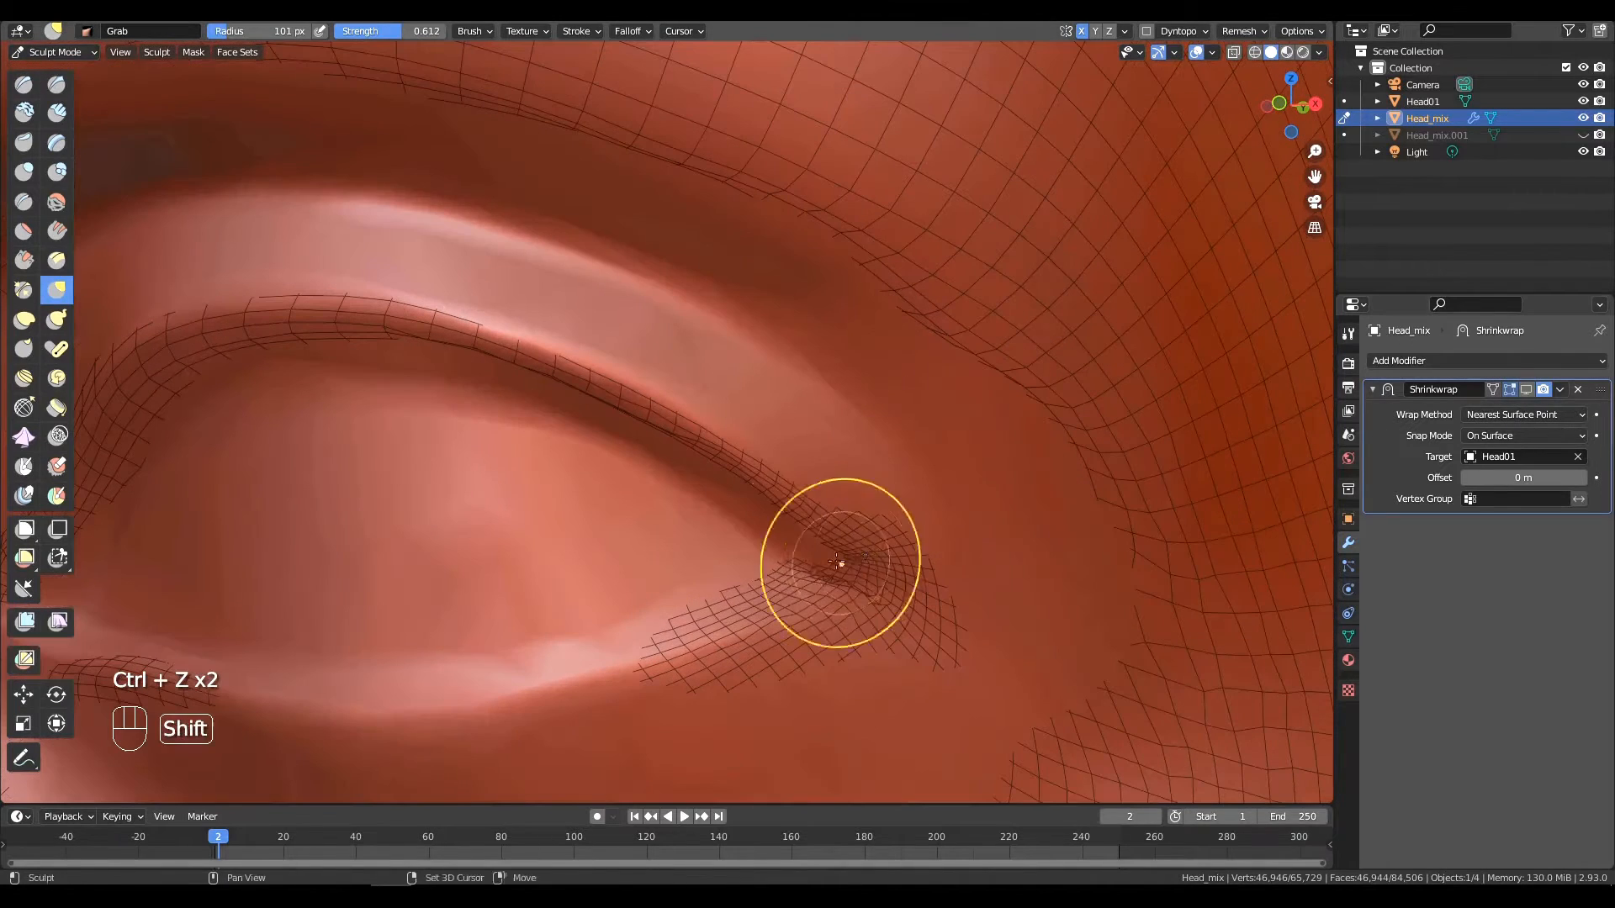
Carve the outer eye corner and adjoining lower eyelid inward with the Draw brush at 53 px, checking the Shrinkwrap result.
{"action": "key", "text": "x"}
{"action": "key", "text": "f"}
{"action": "left_click", "coordinate": [823, 569]}
{"action": "left_click_drag", "start_coordinate": [779, 606], "coordinate": [786, 587], "text": "ctrl"}
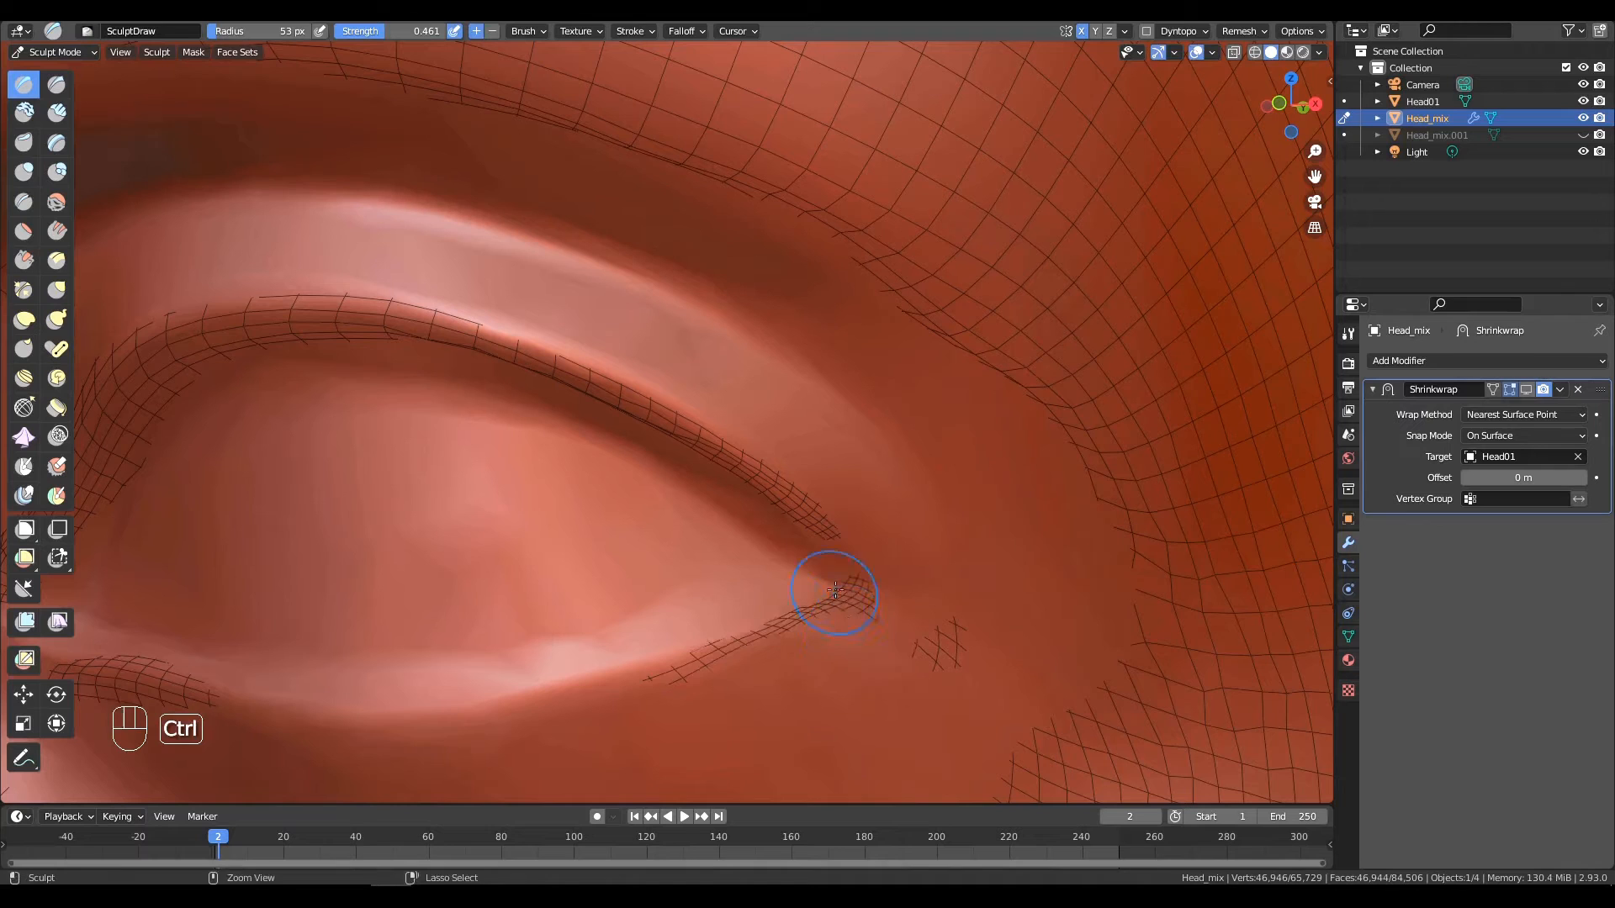
{"action": "left_click_drag", "start_coordinate": [822, 612], "coordinate": [677, 668], "text": "ctrl"}
{"action": "left_click", "coordinate": [1523, 391]}
{"action": "left_click", "coordinate": [1526, 390]}
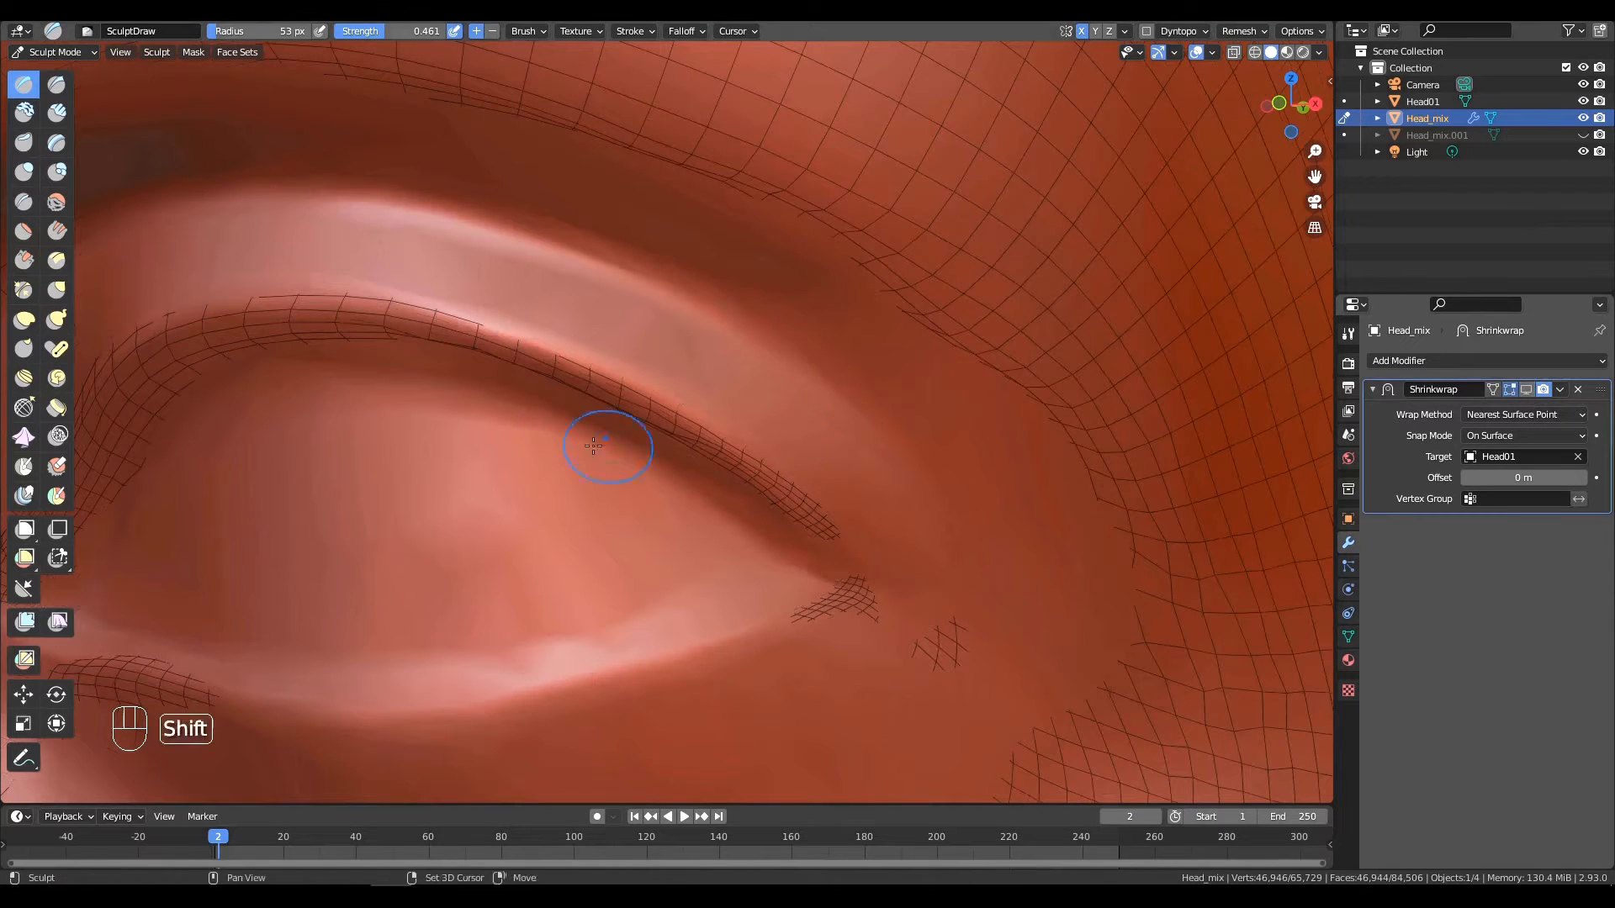
Set the Draw brush radius to 79 px and carve inward beneath the outer half of the upper eyelid.
{"action": "key", "text": "f"}
{"action": "left_click", "coordinate": [556, 417]}
{"action": "left_click_drag", "start_coordinate": [585, 452], "coordinate": [807, 572], "text": "ctrl"}
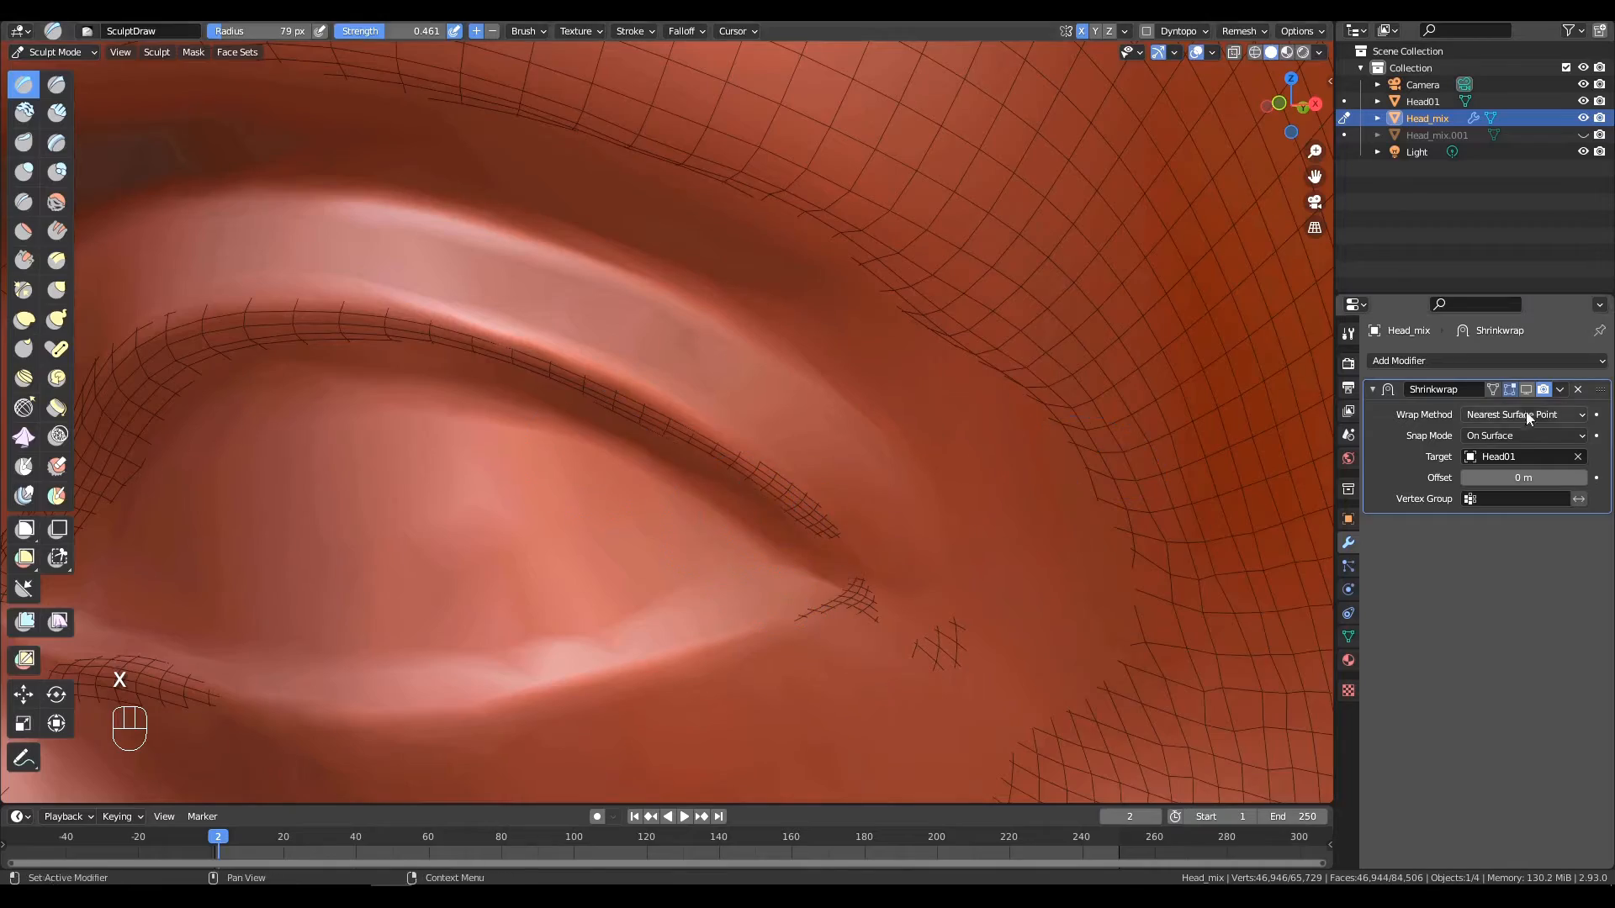
Check both eye corners from several angles with the Shrinkwrap displayed, undoing back to the unwrapped sculpt.
{"action": "left_click", "coordinate": [1525, 390]}
{"action": "left_click_drag", "start_coordinate": [646, 455], "coordinate": [534, 446], "text": "alt"}
{"action": "key", "text": "ctrl+z"}
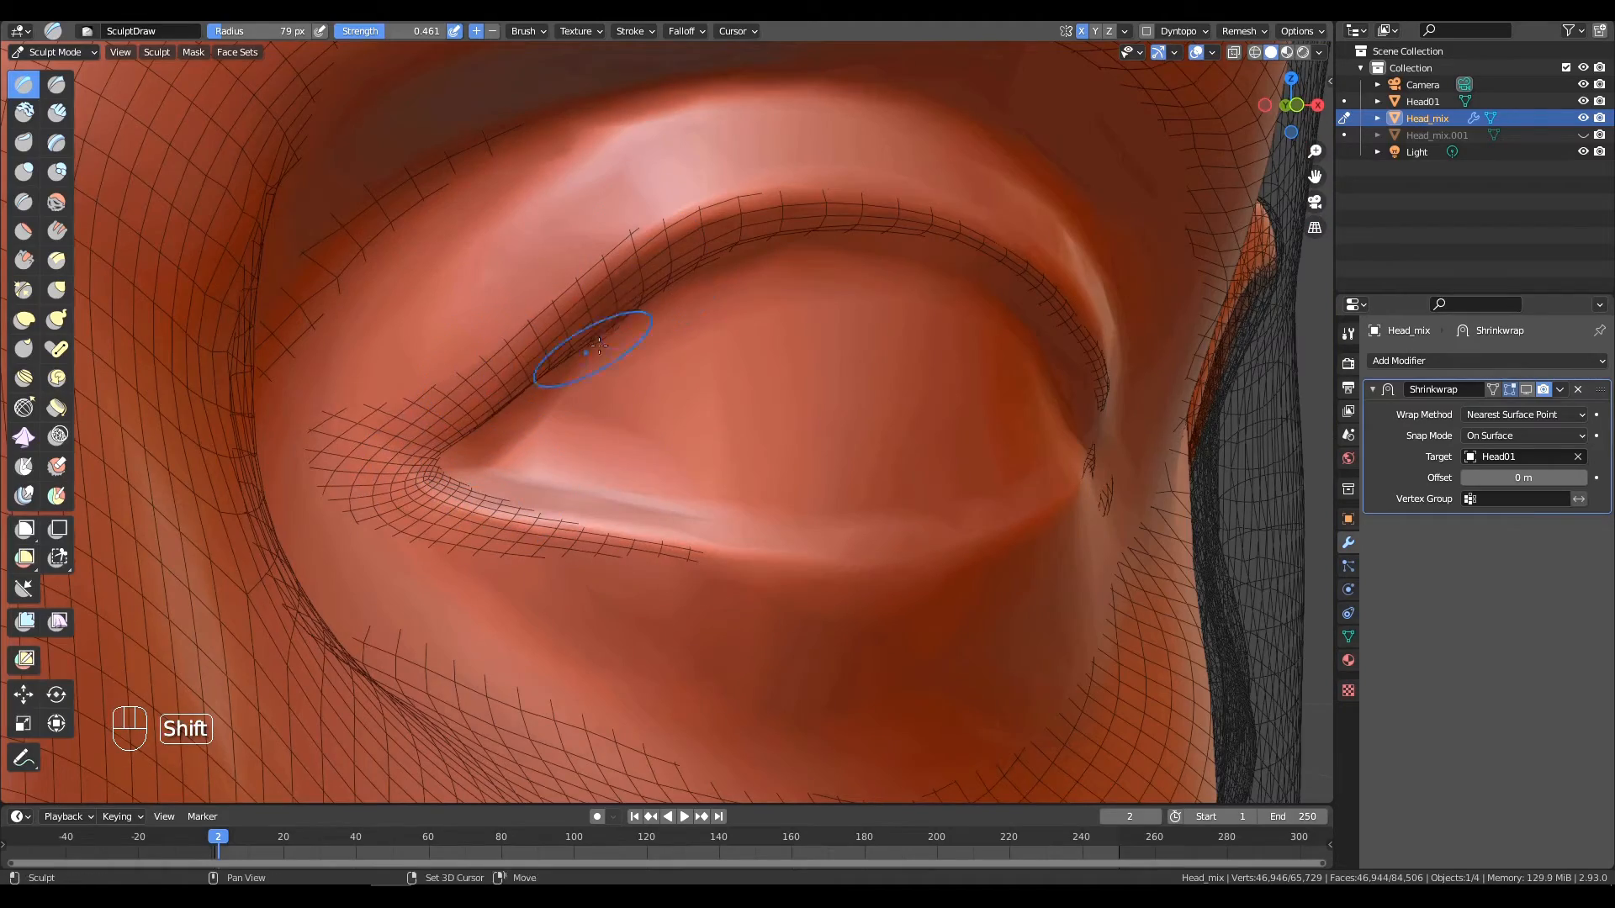
{"action": "left_click", "coordinate": [1526, 389]}
{"action": "left_click_drag", "start_coordinate": [757, 471], "coordinate": [848, 476], "text": "alt"}
{"action": "key", "text": "ctrl+z"}
{"action": "key", "text": "ctrl+z"}
Carve the cheek beside the nose inward with the Draw brush and compare the mouth area with Shrinkwrap shown and hidden.
{"action": "left_click_drag", "start_coordinate": [890, 441], "coordinate": [780, 472], "text": "ctrl+alt"}
{"action": "left_click_drag", "start_coordinate": [862, 622], "coordinate": [963, 507], "text": "ctrl+alt"}
{"action": "mouse_move", "coordinate": [678, 640]}
{"action": "left_mouse_down", "text": "alt"}
{"action": "mouse_move", "coordinate": [774, 622]}
{"action": "mouse_move", "coordinate": [757, 581]}
{"action": "mouse_move", "coordinate": [580, 441]}
{"action": "mouse_move", "coordinate": [644, 402]}
{"action": "mouse_move", "coordinate": [337, 471]}
{"action": "mouse_move", "coordinate": [473, 413]}
{"action": "left_mouse_up", "text": "alt"}
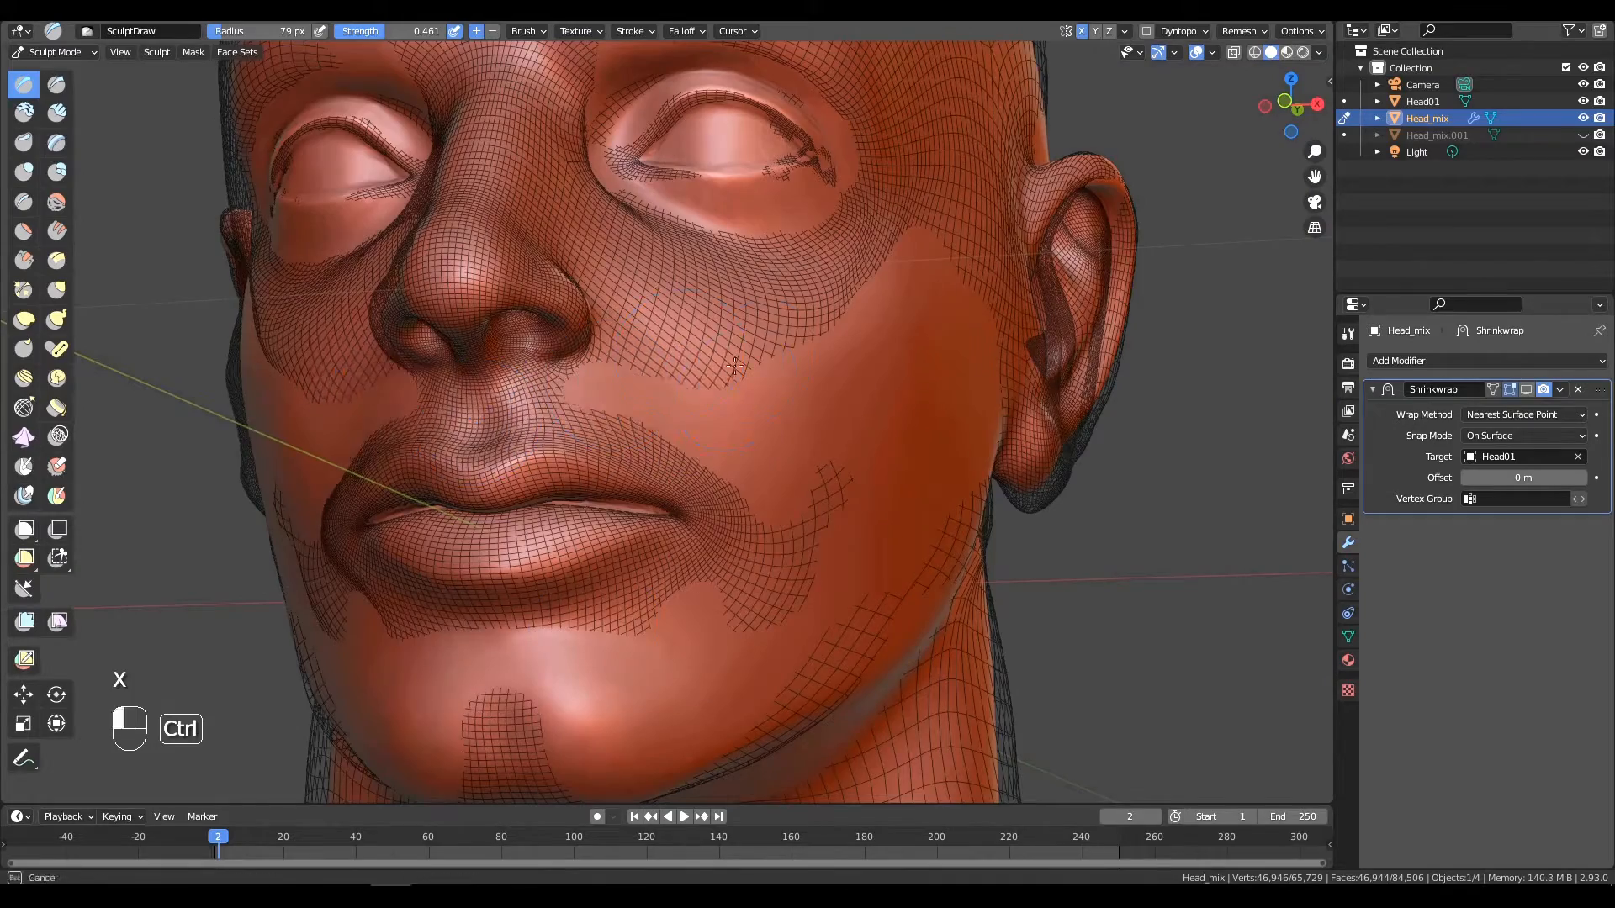
{"action": "left_click_drag", "start_coordinate": [734, 366], "coordinate": [724, 370], "text": "ctrl"}
{"action": "left_click_drag", "start_coordinate": [724, 370], "coordinate": [652, 357], "text": "alt"}
{"action": "left_click_drag", "start_coordinate": [591, 269], "coordinate": [665, 248], "text": "ctrl"}
{"action": "left_click_drag", "start_coordinate": [637, 227], "coordinate": [721, 379], "text": "alt+shift"}
{"action": "left_click", "coordinate": [1527, 389]}
{"action": "mouse_move", "coordinate": [809, 505]}
{"action": "left_mouse_down", "text": "alt"}
{"action": "mouse_move", "coordinate": [757, 455]}
{"action": "mouse_move", "coordinate": [849, 492]}
{"action": "mouse_move", "coordinate": [749, 449]}
{"action": "left_mouse_up", "text": "alt"}
{"action": "left_click", "coordinate": [1526, 389]}
Carve the philtrum and the middle of the upper lip inward with the Draw brush, smoothing them from several angles.
{"action": "key", "text": "x"}
{"action": "left_click_drag", "start_coordinate": [721, 389], "coordinate": [799, 370], "text": "ctrl"}
{"action": "mouse_move", "coordinate": [547, 433]}
{"action": "left_mouse_down", "text": "alt"}
{"action": "mouse_move", "coordinate": [467, 441]}
{"action": "mouse_move", "coordinate": [480, 446]}
{"action": "left_mouse_up", "text": "alt"}
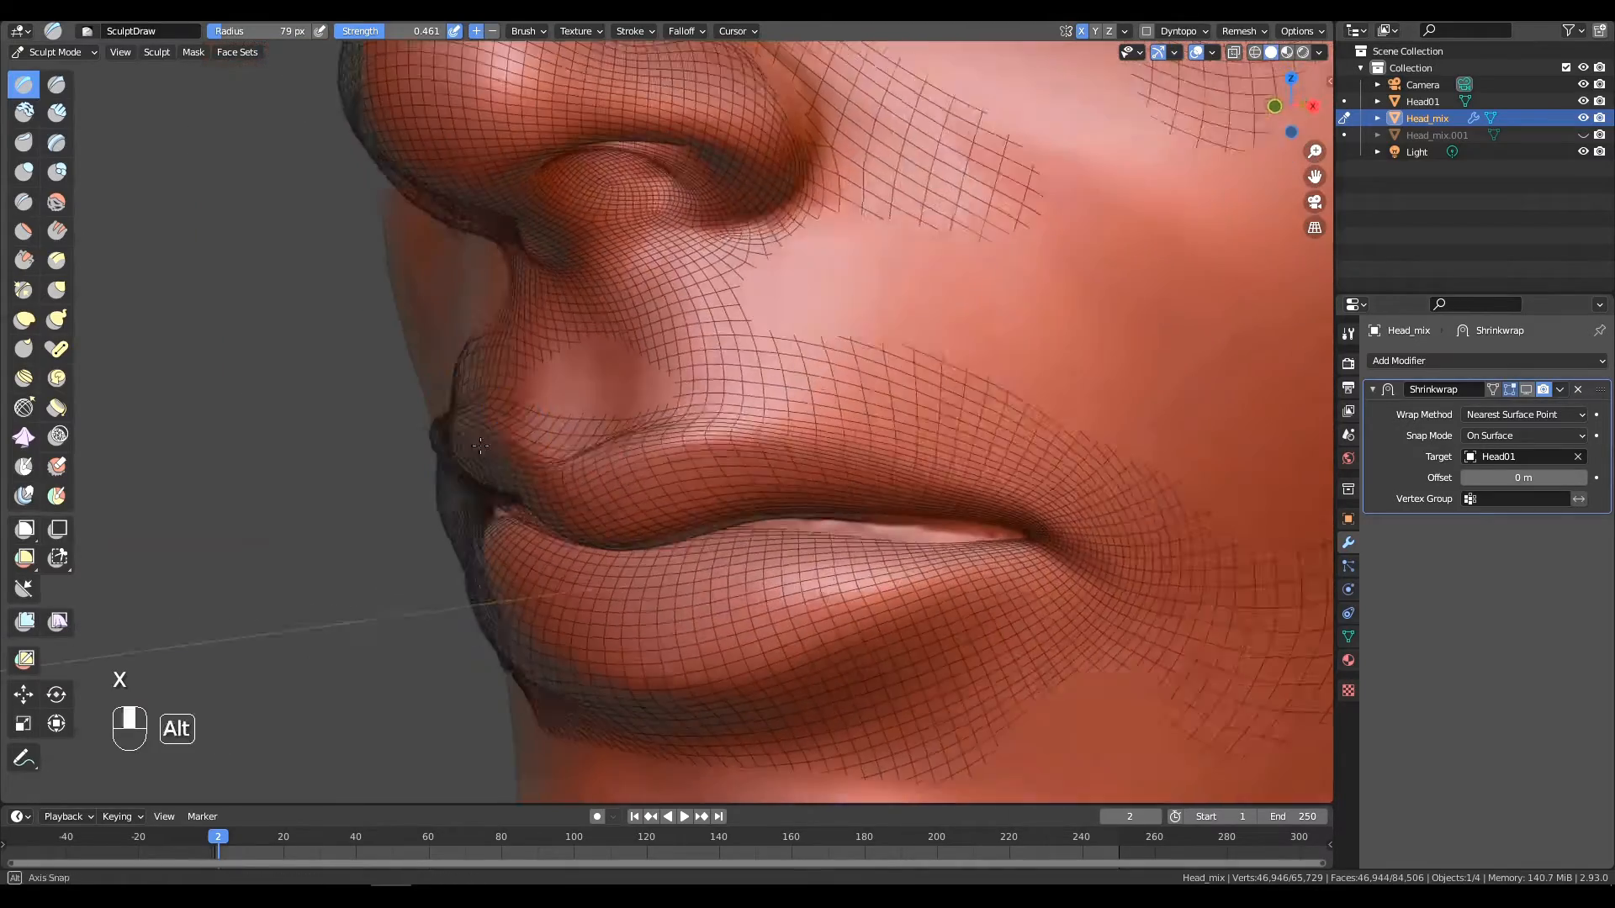
{"action": "middle_click_drag", "start_coordinate": [481, 446], "coordinate": [533, 454], "text": "alt"}
{"action": "left_click_drag", "start_coordinate": [527, 458], "coordinate": [539, 454], "text": "shift"}
{"action": "middle_click_drag", "start_coordinate": [538, 454], "coordinate": [483, 441], "text": "alt"}
{"action": "left_click_drag", "start_coordinate": [483, 441], "coordinate": [485, 442], "text": "shift"}
{"action": "middle_click_drag", "start_coordinate": [705, 433], "coordinate": [828, 451], "text": "alt"}
{"action": "left_click_drag", "start_coordinate": [829, 450], "coordinate": [834, 454], "text": "shift"}
{"action": "middle_click_drag", "start_coordinate": [835, 455], "coordinate": [955, 476], "text": "alt"}
{"action": "left_click_drag", "start_coordinate": [955, 476], "coordinate": [970, 480], "text": "shift"}
{"action": "middle_click_drag", "start_coordinate": [970, 479], "coordinate": [1102, 501], "text": "alt"}
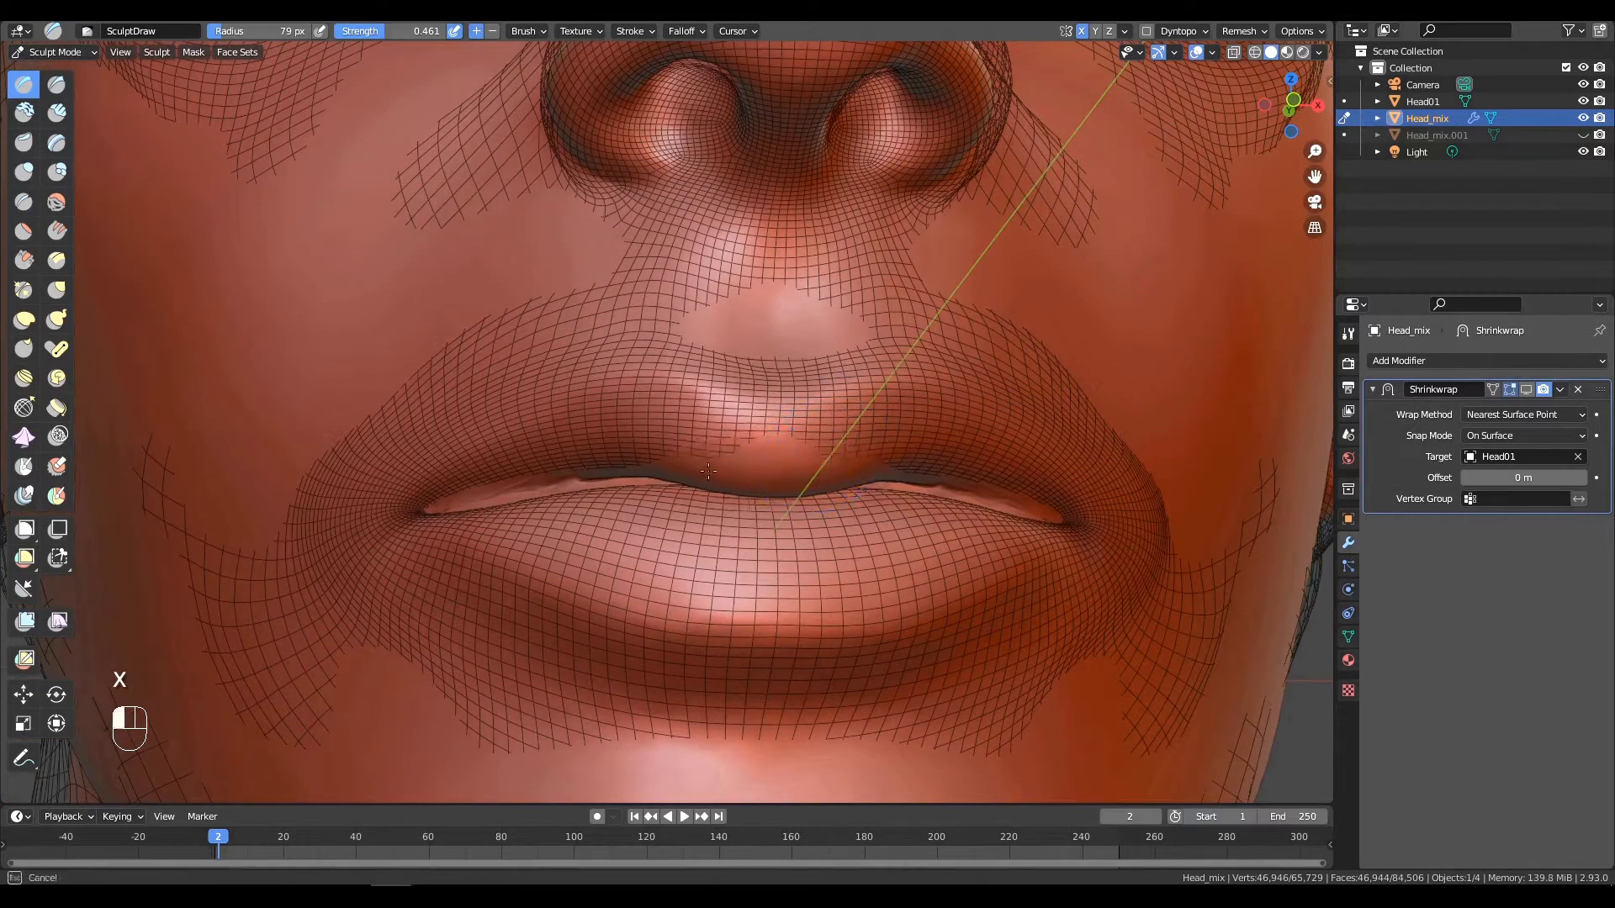
Carve the upper lip and the skin above it inward across the full width of the mouth.
{"action": "mouse_move", "coordinate": [994, 445]}
{"action": "left_mouse_down", "text": "ctrl"}
{"action": "mouse_move", "coordinate": [919, 386]}
{"action": "mouse_move", "coordinate": [1042, 446]}
{"action": "mouse_move", "coordinate": [1077, 501]}
{"action": "left_mouse_up", "text": "ctrl"}
{"action": "mouse_move", "coordinate": [614, 336]}
{"action": "left_mouse_down", "text": "ctrl"}
{"action": "mouse_move", "coordinate": [348, 491]}
{"action": "mouse_move", "coordinate": [1010, 616]}
{"action": "mouse_move", "coordinate": [1001, 661]}
{"action": "mouse_move", "coordinate": [1135, 572]}
{"action": "mouse_move", "coordinate": [1133, 471]}
{"action": "left_mouse_up", "text": "ctrl"}
{"action": "left_click_drag", "start_coordinate": [1082, 415], "coordinate": [968, 488], "text": "alt"}
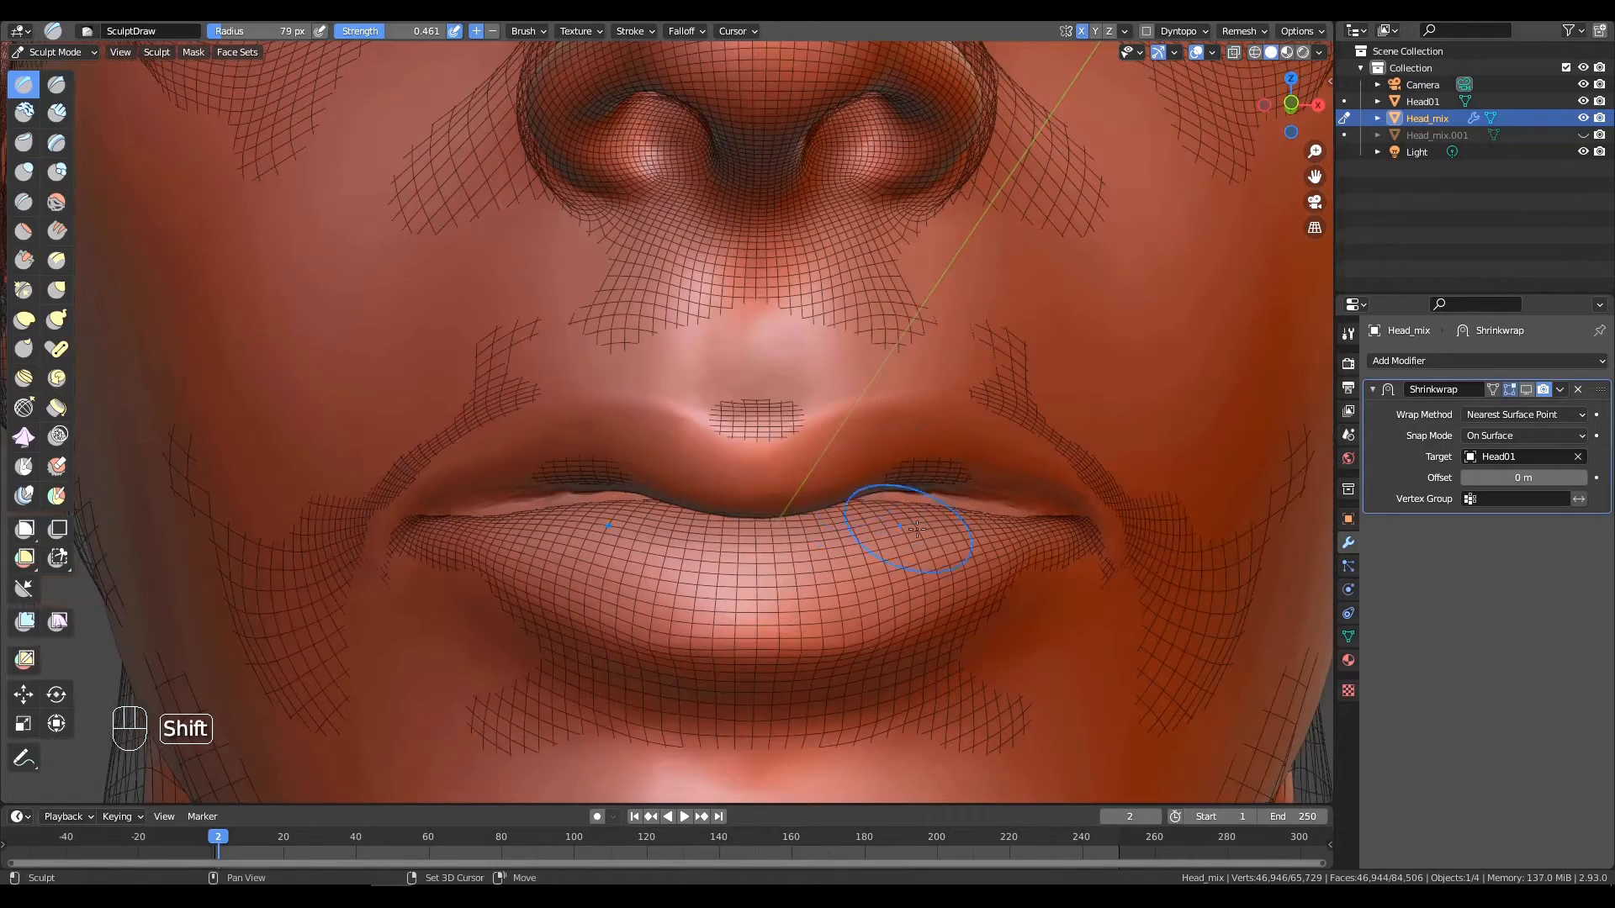
Smooth the lower lip across its width and out to the mouth corner until it sinks beneath the Head01 surface.
{"action": "left_click_drag", "start_coordinate": [785, 544], "coordinate": [790, 551], "text": "shift"}
{"action": "mouse_move", "coordinate": [791, 550]}
{"action": "left_mouse_down", "text": "alt"}
{"action": "mouse_move", "coordinate": [912, 556]}
{"action": "mouse_move", "coordinate": [833, 526]}
{"action": "left_mouse_up", "text": "alt"}
{"action": "mouse_move", "coordinate": [832, 526]}
{"action": "left_mouse_down", "text": "shift"}
{"action": "mouse_move", "coordinate": [724, 538]}
{"action": "mouse_move", "coordinate": [753, 580]}
{"action": "left_mouse_up", "text": "shift"}
{"action": "mouse_move", "coordinate": [752, 580]}
{"action": "left_mouse_down", "text": "shift"}
{"action": "mouse_move", "coordinate": [743, 600]}
{"action": "mouse_move", "coordinate": [757, 589]}
{"action": "left_mouse_up", "text": "shift"}
{"action": "middle_click_drag", "start_coordinate": [757, 588], "coordinate": [723, 571]}
{"action": "left_click_drag", "start_coordinate": [723, 572], "coordinate": [673, 564], "text": "shift"}
{"action": "middle_click_drag", "start_coordinate": [673, 563], "coordinate": [522, 555]}
{"action": "left_click_drag", "start_coordinate": [521, 555], "coordinate": [433, 545], "text": "shift"}
{"action": "middle_click_drag", "start_coordinate": [433, 545], "coordinate": [513, 547]}
{"action": "left_click_drag", "start_coordinate": [513, 547], "coordinate": [408, 530], "text": "shift"}
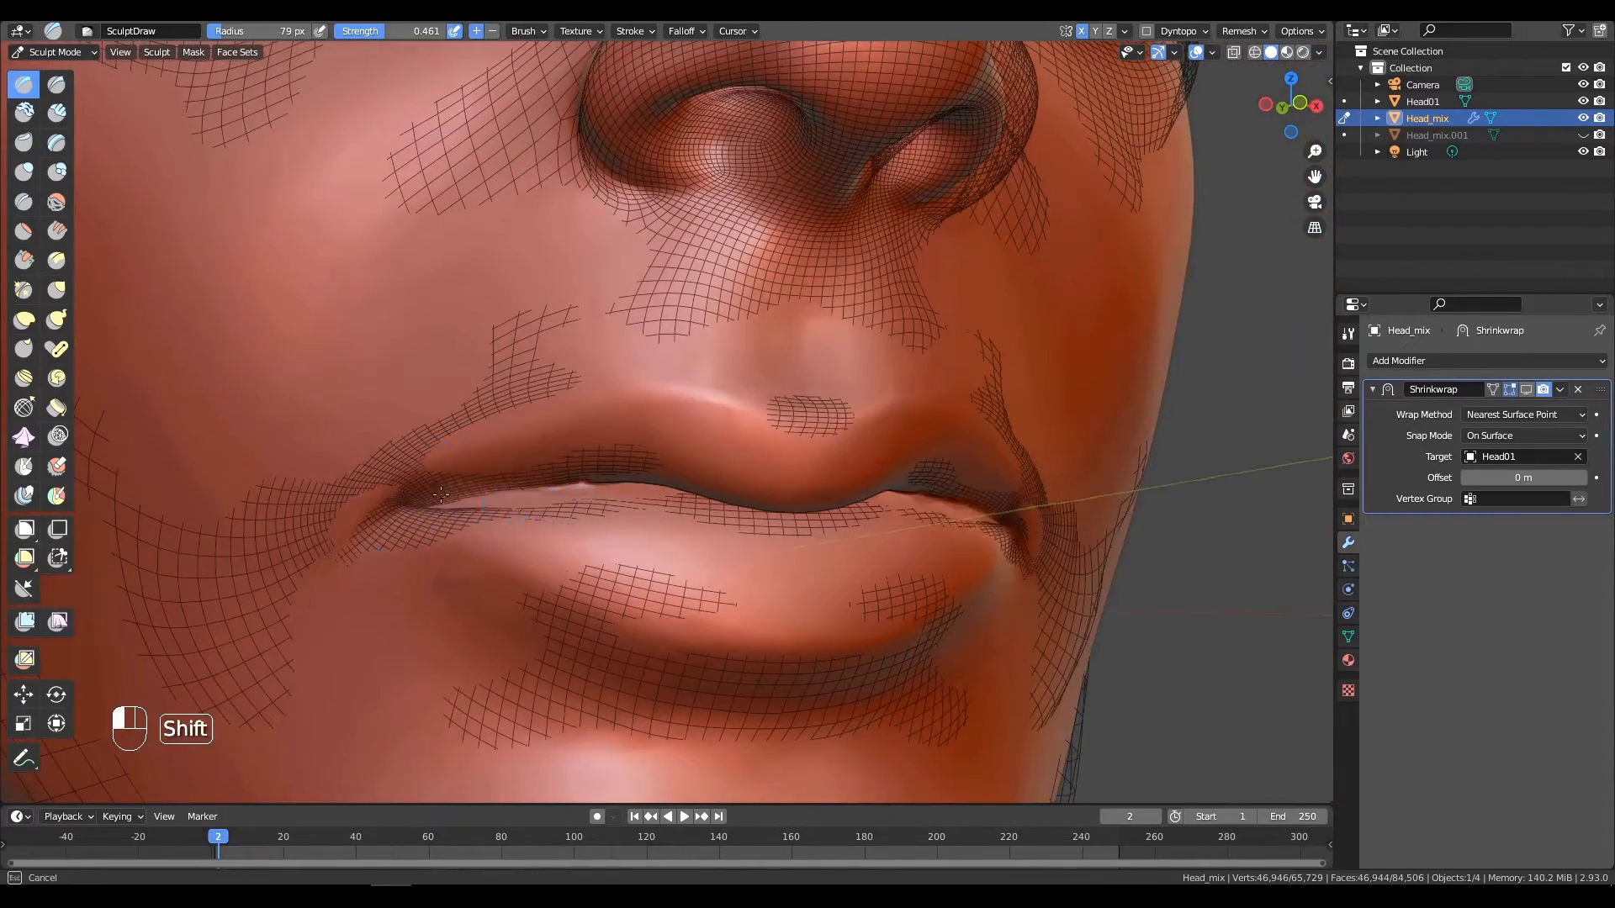
Check the lips with the Shrinkwrap displayed, undoing back to the unwrapped sculpt.
{"action": "left_click_drag", "start_coordinate": [1135, 454], "coordinate": [1119, 522], "text": "ctrl+alt"}
{"action": "left_click_drag", "start_coordinate": [1118, 522], "coordinate": [993, 505], "text": "alt"}
{"action": "left_click", "coordinate": [1525, 390]}
{"action": "mouse_move", "coordinate": [1219, 454]}
{"action": "left_mouse_down", "text": "alt"}
{"action": "mouse_move", "coordinate": [951, 479]}
{"action": "mouse_move", "coordinate": [996, 433]}
{"action": "left_mouse_up", "text": "alt"}
{"action": "key", "text": "ctrl+z"}
Deepen the line between the lips near the mouth corner using the Crease brush at a 53 px radius.
{"action": "mouse_move", "coordinate": [979, 496]}
{"action": "left_mouse_down", "text": "shift"}
{"action": "mouse_move", "coordinate": [892, 497]}
{"action": "mouse_move", "coordinate": [1073, 401]}
{"action": "mouse_move", "coordinate": [813, 424]}
{"action": "left_mouse_up", "text": "shift"}
{"action": "key", "text": "shift+c"}
{"action": "key", "text": "f"}
{"action": "left_click", "coordinate": [794, 507]}
{"action": "left_click_drag", "start_coordinate": [733, 564], "coordinate": [782, 562]}
{"action": "left_click_drag", "start_coordinate": [724, 543], "coordinate": [783, 538], "text": "alt"}
{"action": "mouse_move", "coordinate": [731, 541]}
{"action": "left_mouse_down"}
{"action": "mouse_move", "coordinate": [748, 541]}
{"action": "mouse_move", "coordinate": [732, 563]}
{"action": "left_mouse_up"}
{"action": "mouse_move", "coordinate": [732, 538]}
{"action": "left_mouse_down", "text": "alt"}
{"action": "mouse_move", "coordinate": [799, 504]}
{"action": "mouse_move", "coordinate": [707, 479]}
{"action": "left_mouse_up", "text": "alt"}
{"action": "left_click_drag", "start_coordinate": [774, 454], "coordinate": [681, 530], "text": "ctrl+alt"}
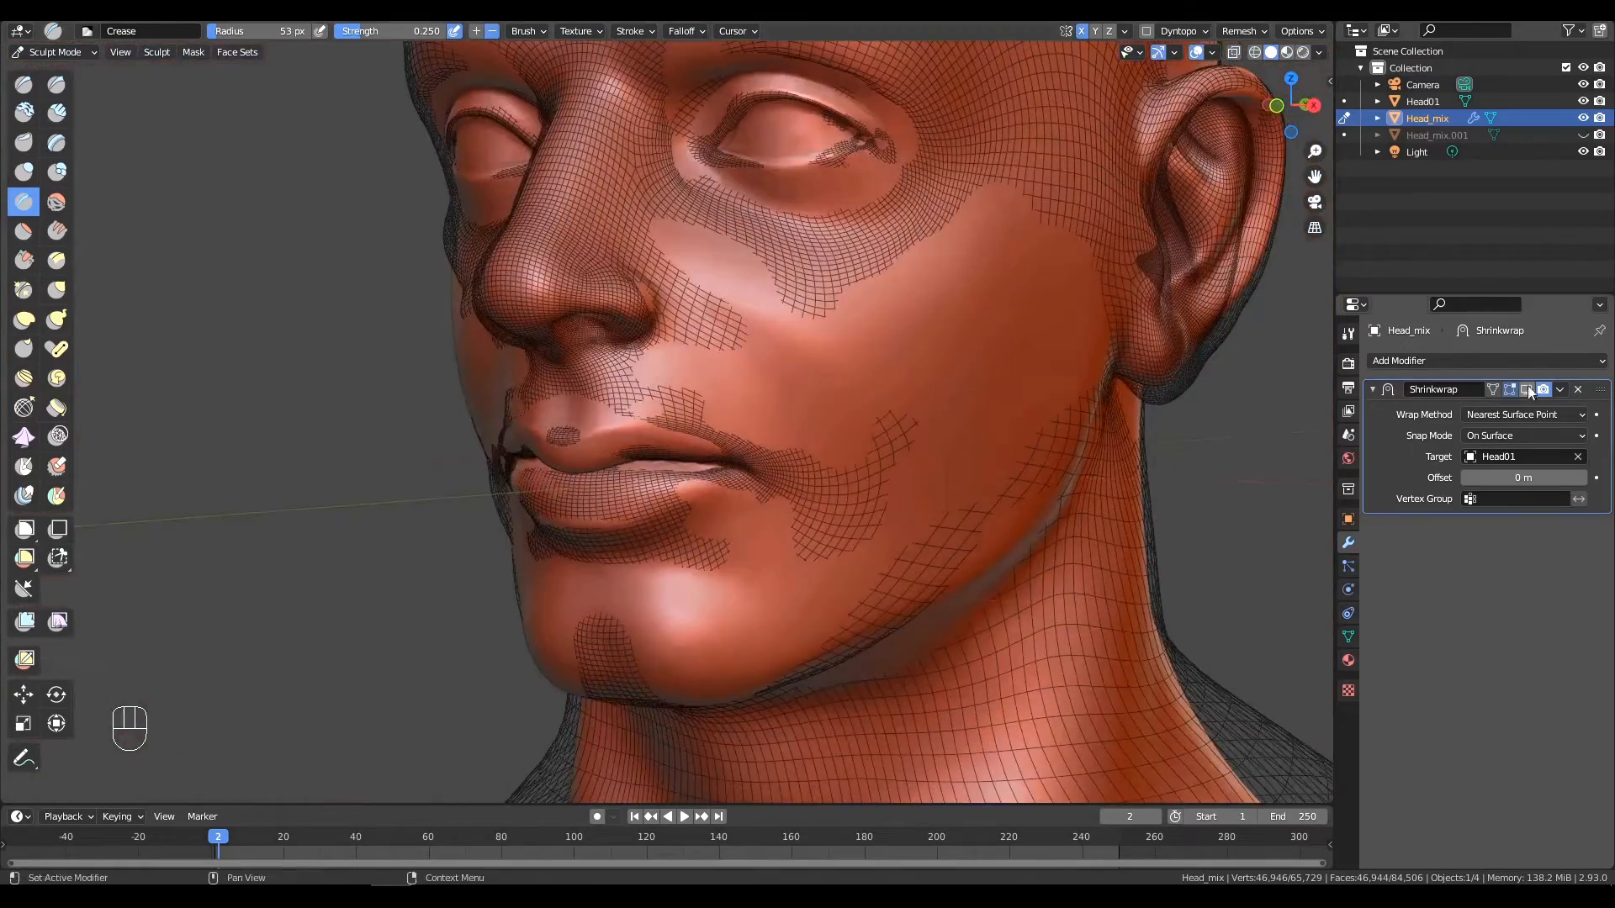
Compare the face with Shrinkwrap shown and hidden, and adjust the nostril wing with the Grab brush at 173 px.
{"action": "left_click", "coordinate": [1526, 390]}
{"action": "left_click_drag", "start_coordinate": [841, 497], "coordinate": [891, 496], "text": "alt"}
{"action": "left_click_drag", "start_coordinate": [841, 555], "coordinate": [757, 421], "text": "ctrl+alt"}
{"action": "left_click", "coordinate": [1527, 389]}
{"action": "left_click_drag", "start_coordinate": [715, 496], "coordinate": [691, 541], "text": "alt"}
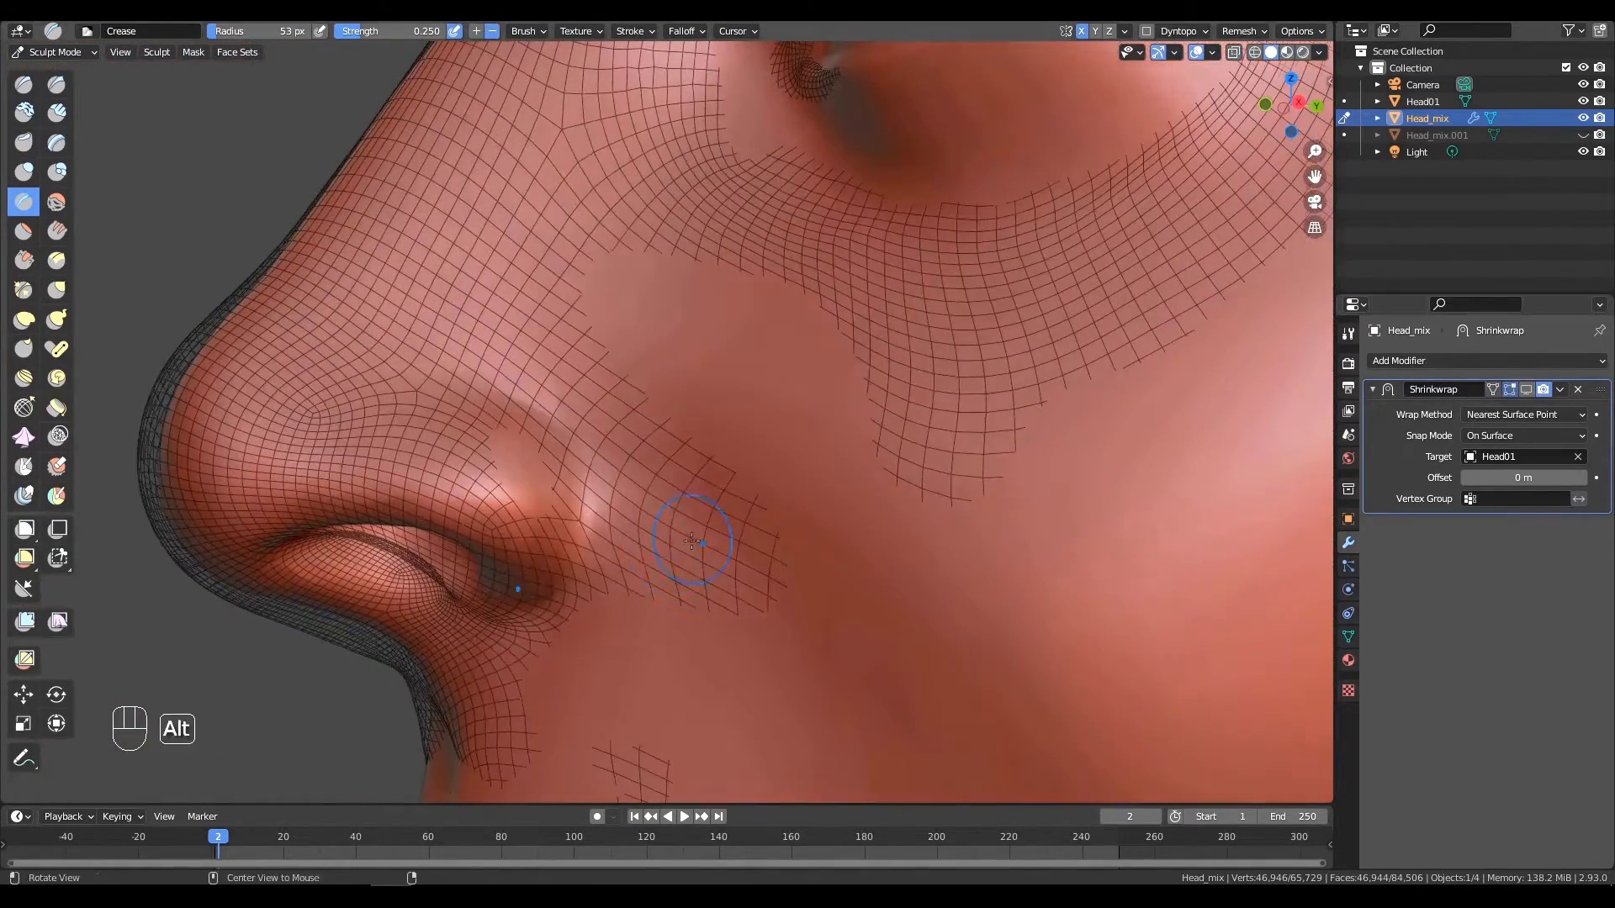
{"action": "key", "text": "g"}
{"action": "key", "text": "f"}
{"action": "left_click_drag", "start_coordinate": [603, 516], "coordinate": [656, 462], "text": "alt"}
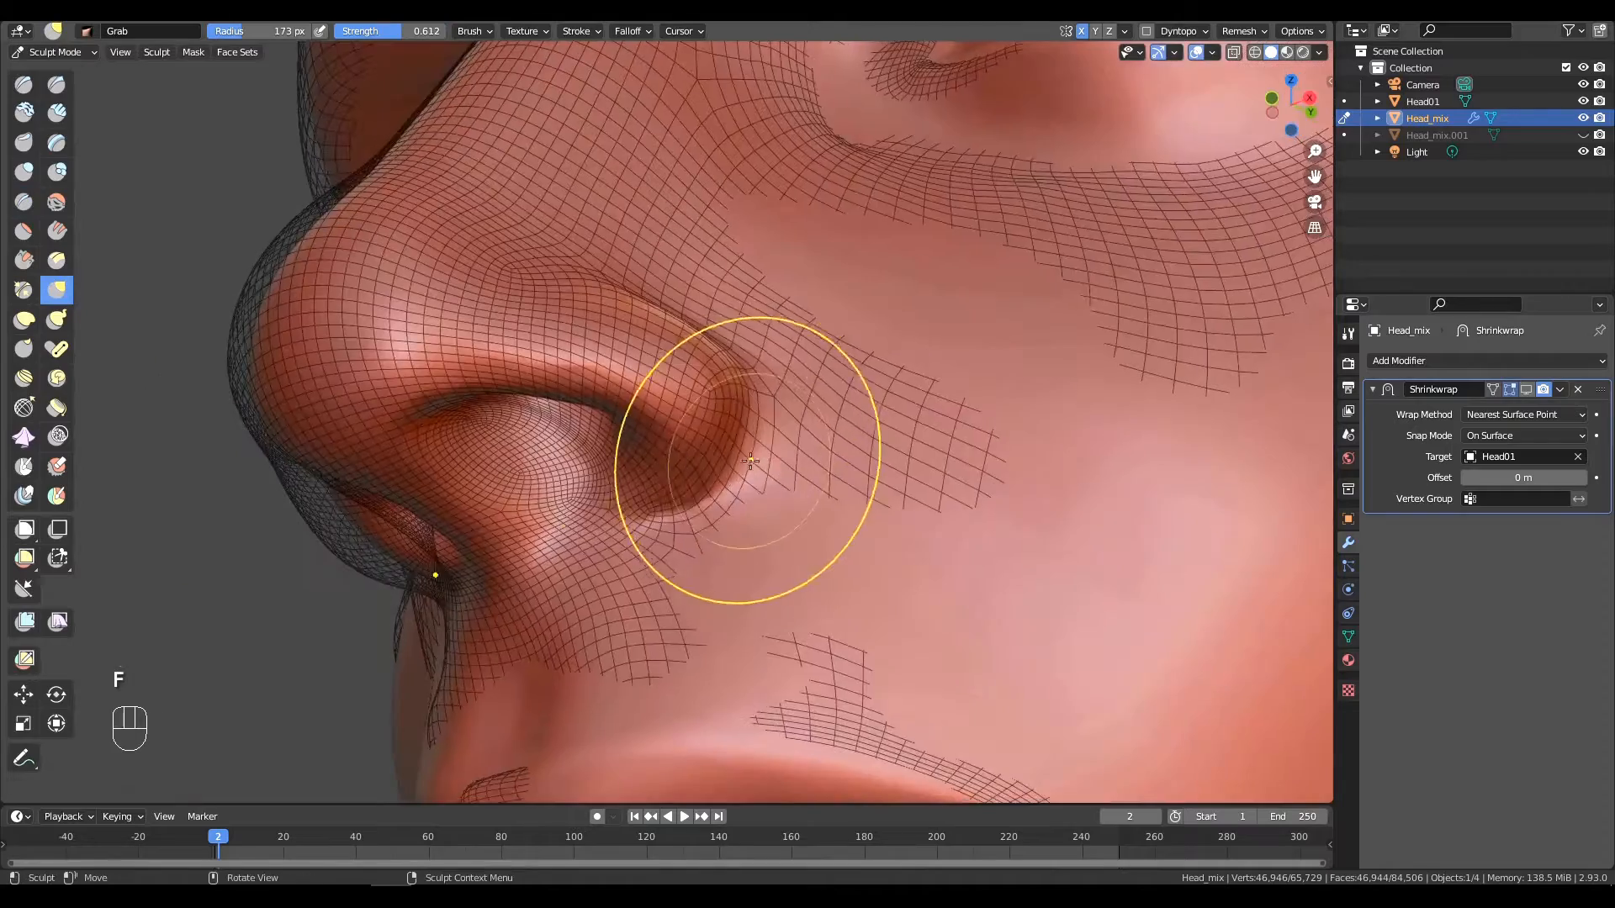
{"action": "left_click_drag", "start_coordinate": [479, 349], "coordinate": [421, 379], "text": "alt"}
{"action": "left_click_drag", "start_coordinate": [441, 580], "coordinate": [482, 672], "text": "alt"}
{"action": "middle_click_drag", "start_coordinate": [482, 672], "coordinate": [455, 665], "text": "alt"}
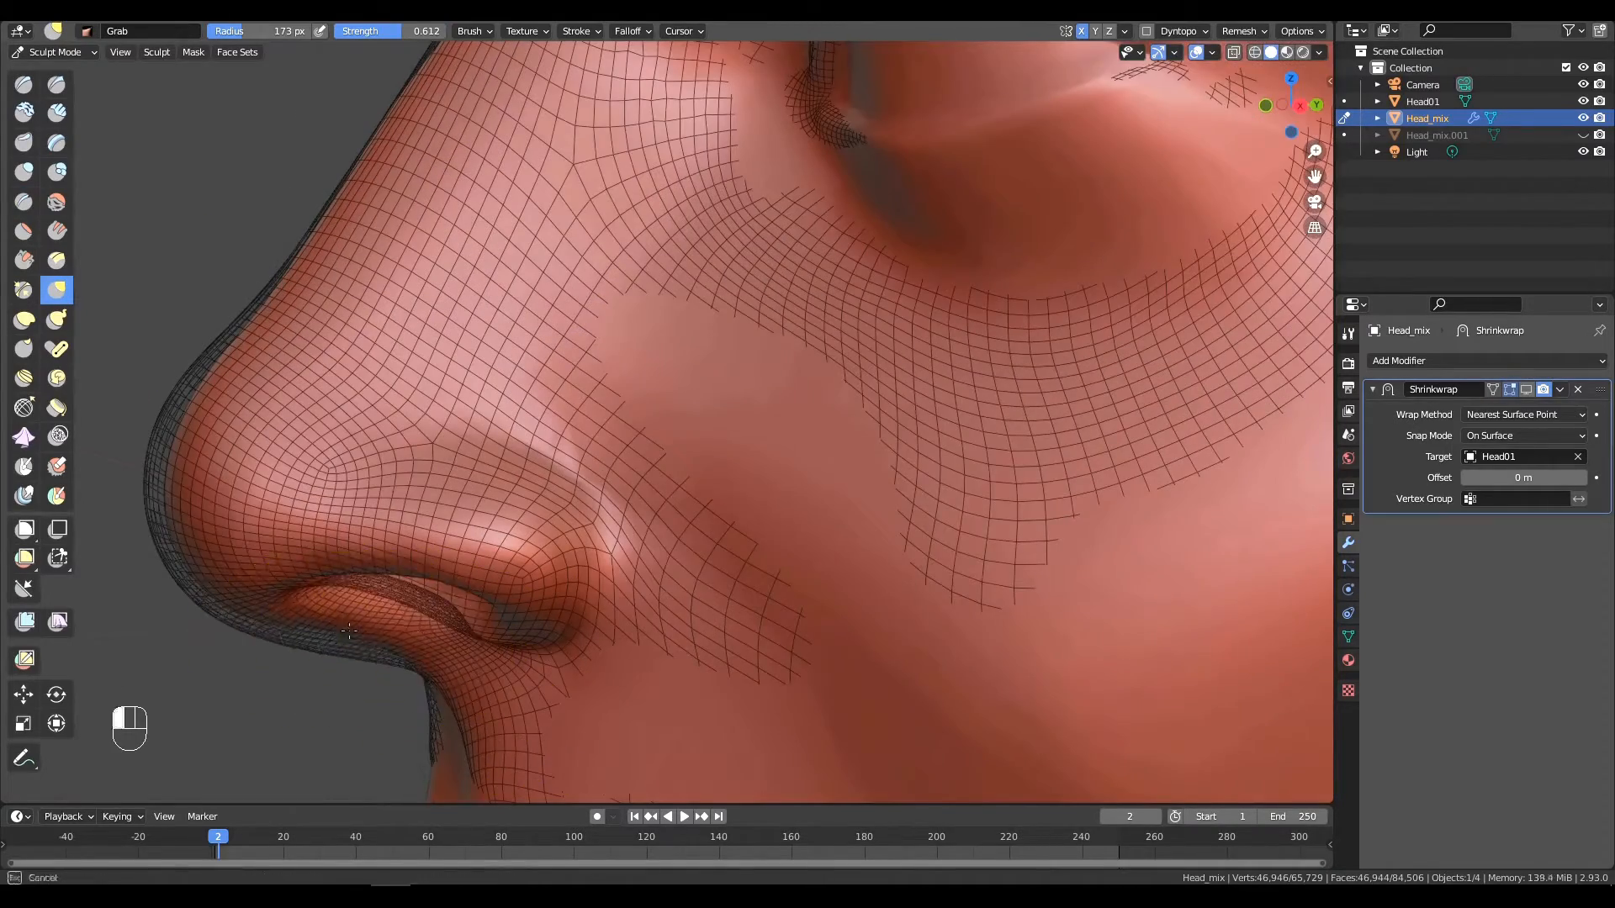
Set the Grab brush radius to 258 px, reshape the nose, and compare it with Shrinkwrap shown and hidden.
{"action": "middle_click_drag", "start_coordinate": [140, 512], "coordinate": [380, 468], "text": "shift"}
{"action": "key", "text": "f"}
{"action": "left_click", "coordinate": [523, 413]}
{"action": "mouse_move", "coordinate": [888, 505]}
{"action": "left_mouse_down", "text": "alt"}
{"action": "mouse_move", "coordinate": [1012, 439]}
{"action": "mouse_move", "coordinate": [901, 533]}
{"action": "mouse_move", "coordinate": [912, 492]}
{"action": "left_mouse_up", "text": "alt"}
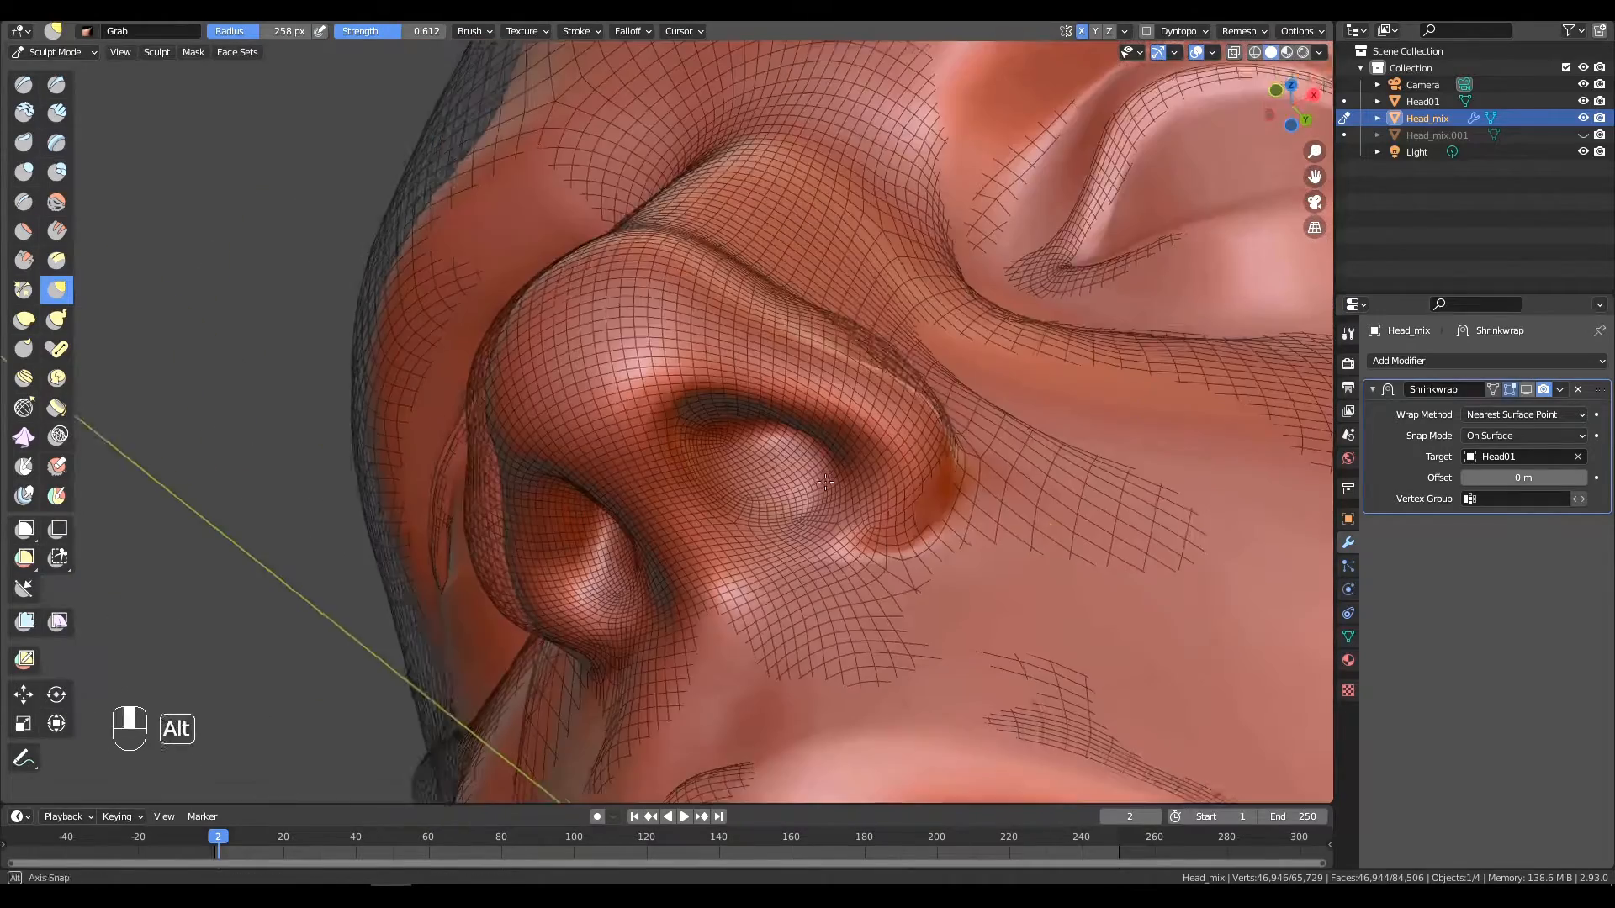
{"action": "left_click", "coordinate": [1526, 390]}
{"action": "left_click_drag", "start_coordinate": [1139, 447], "coordinate": [1046, 509], "text": "alt"}
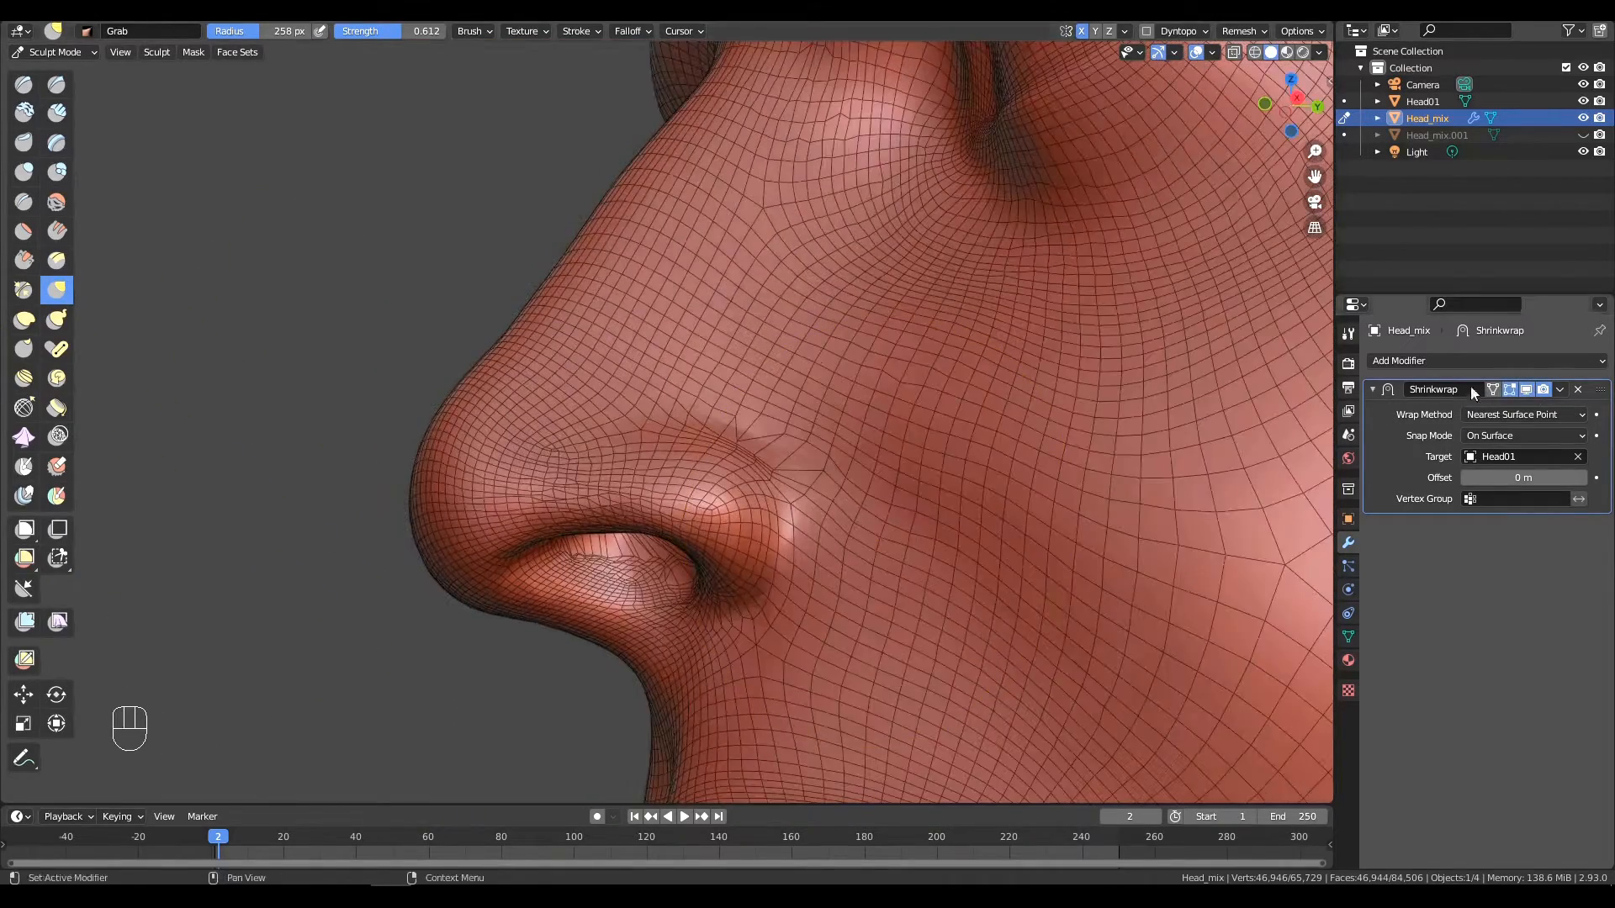
{"action": "left_click", "coordinate": [1527, 390]}
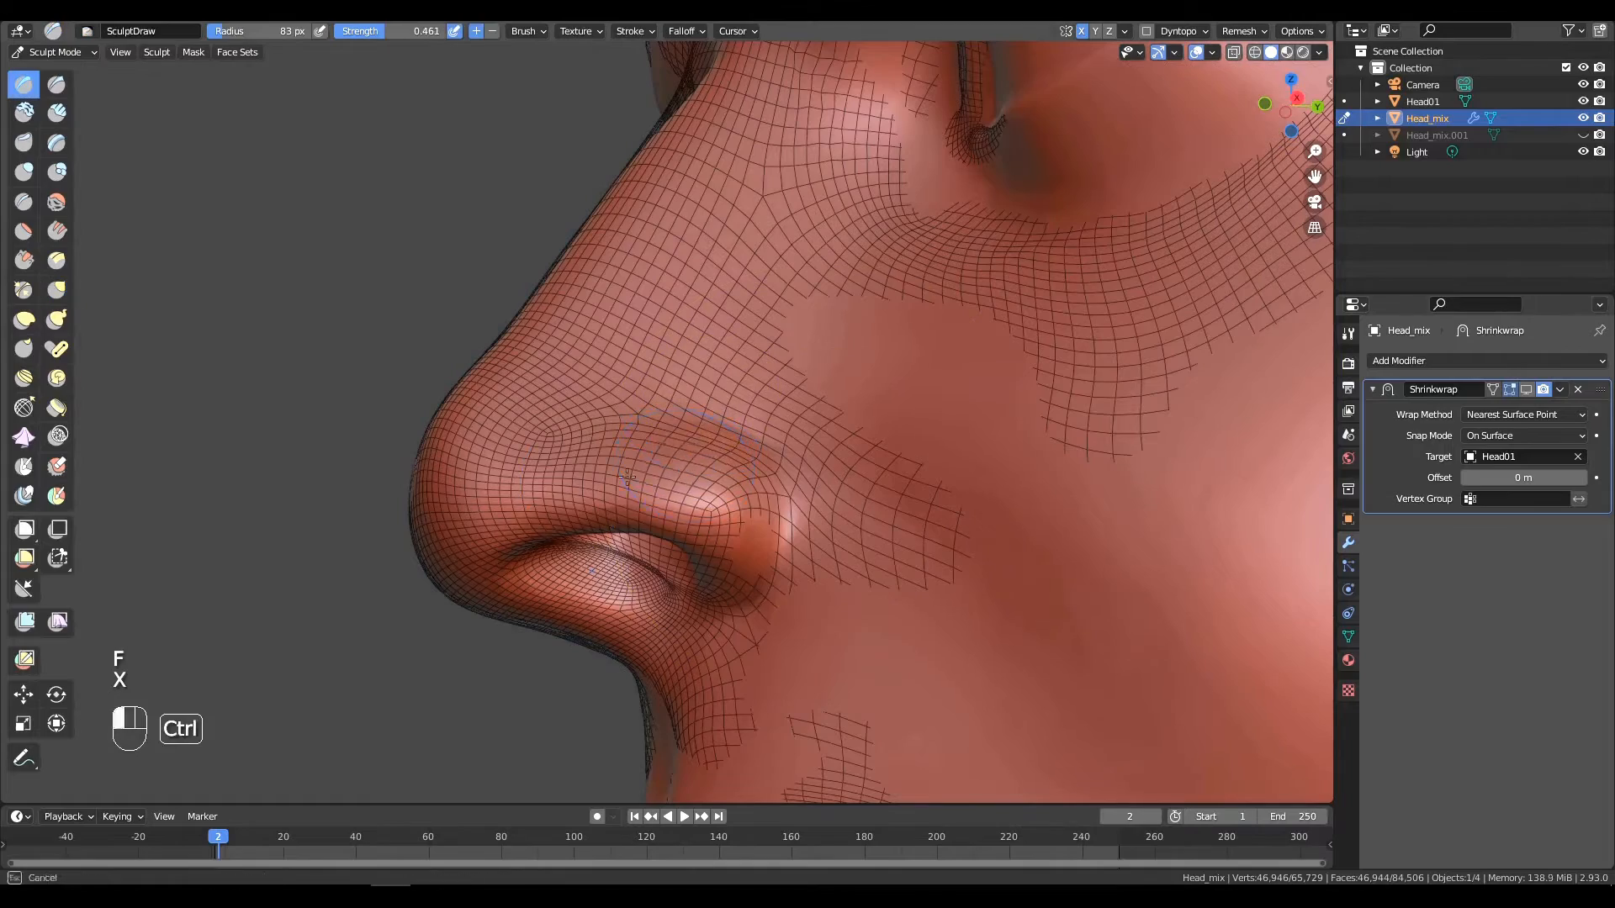
Carve the nostril wing's upper crease and the nostril interior inward with the Draw brush at 83 px, smoothing both.
{"action": "left_click_drag", "start_coordinate": [575, 436], "coordinate": [894, 379], "text": "alt"}
{"action": "left_click", "coordinate": [1525, 389]}
{"action": "left_click_drag", "start_coordinate": [1093, 437], "coordinate": [841, 572], "text": "alt"}
{"action": "left_click_drag", "start_coordinate": [849, 471], "coordinate": [875, 521], "text": "shift"}
{"action": "left_click", "coordinate": [1526, 390]}
{"action": "left_click_drag", "start_coordinate": [791, 471], "coordinate": [703, 488], "text": "shift"}
{"action": "middle_click_drag", "start_coordinate": [723, 496], "coordinate": [748, 459]}
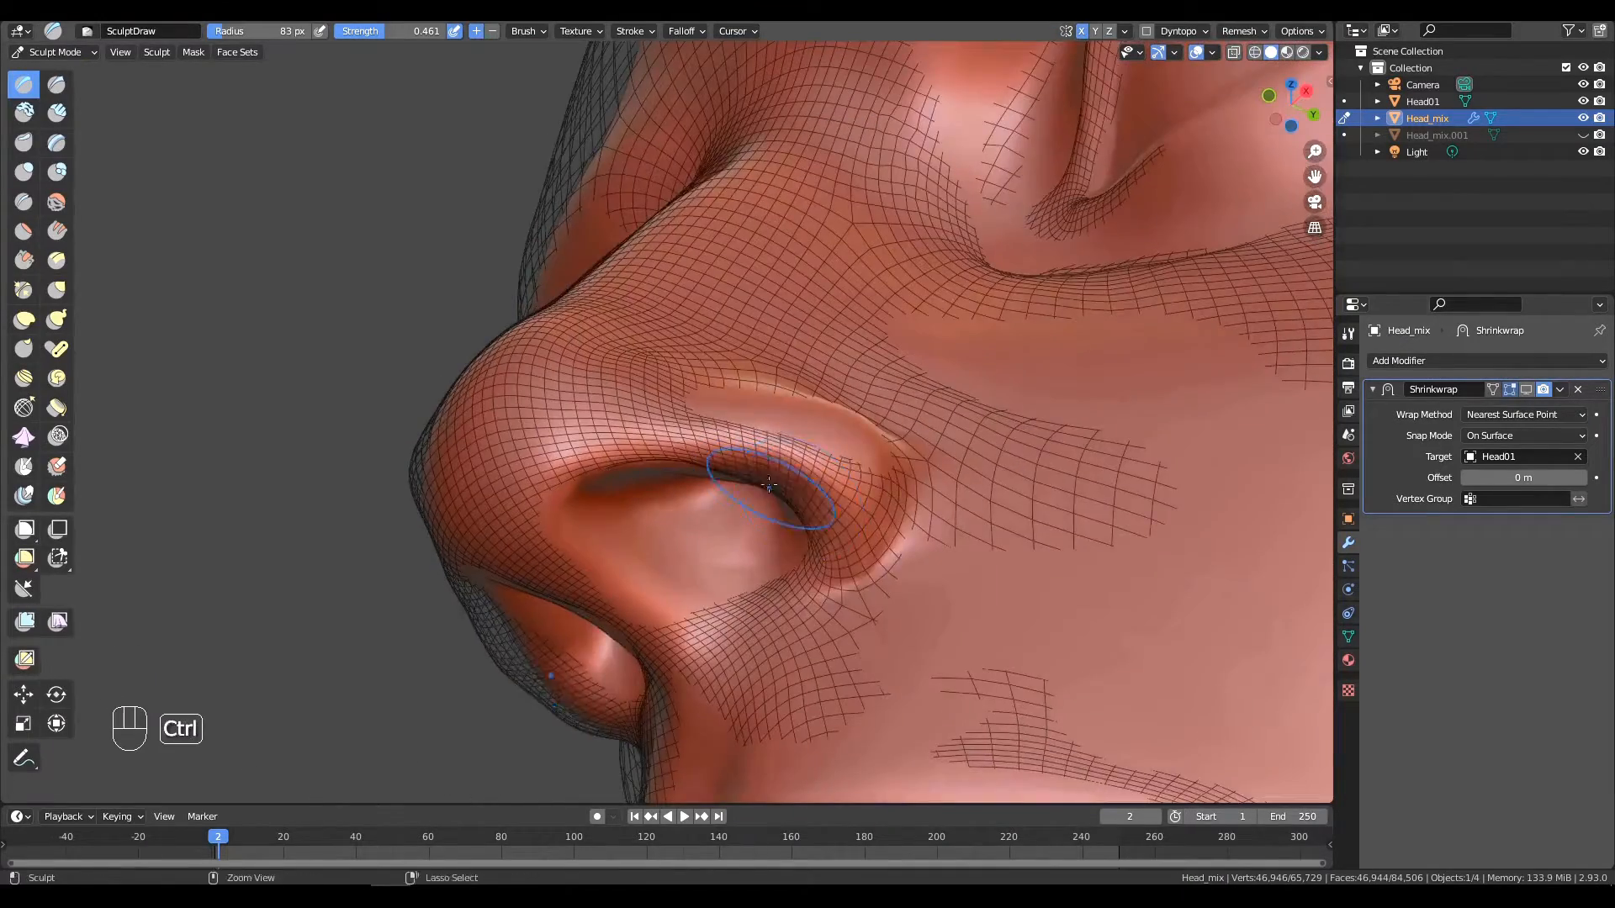
Carve the nostril rim and the outer part of the nostril wing inward with the Draw brush, smoothing between strokes.
{"action": "left_click_drag", "start_coordinate": [749, 463], "coordinate": [787, 488], "text": "ctrl"}
{"action": "middle_click_drag", "start_coordinate": [770, 488], "coordinate": [761, 518]}
{"action": "left_click_drag", "start_coordinate": [761, 517], "coordinate": [786, 525], "text": "shift"}
{"action": "mouse_move", "coordinate": [782, 521]}
{"action": "middle_mouse_down"}
{"action": "mouse_move", "coordinate": [774, 550]}
{"action": "mouse_move", "coordinate": [819, 412]}
{"action": "middle_mouse_up"}
{"action": "left_click_drag", "start_coordinate": [812, 425], "coordinate": [782, 441], "text": "ctrl"}
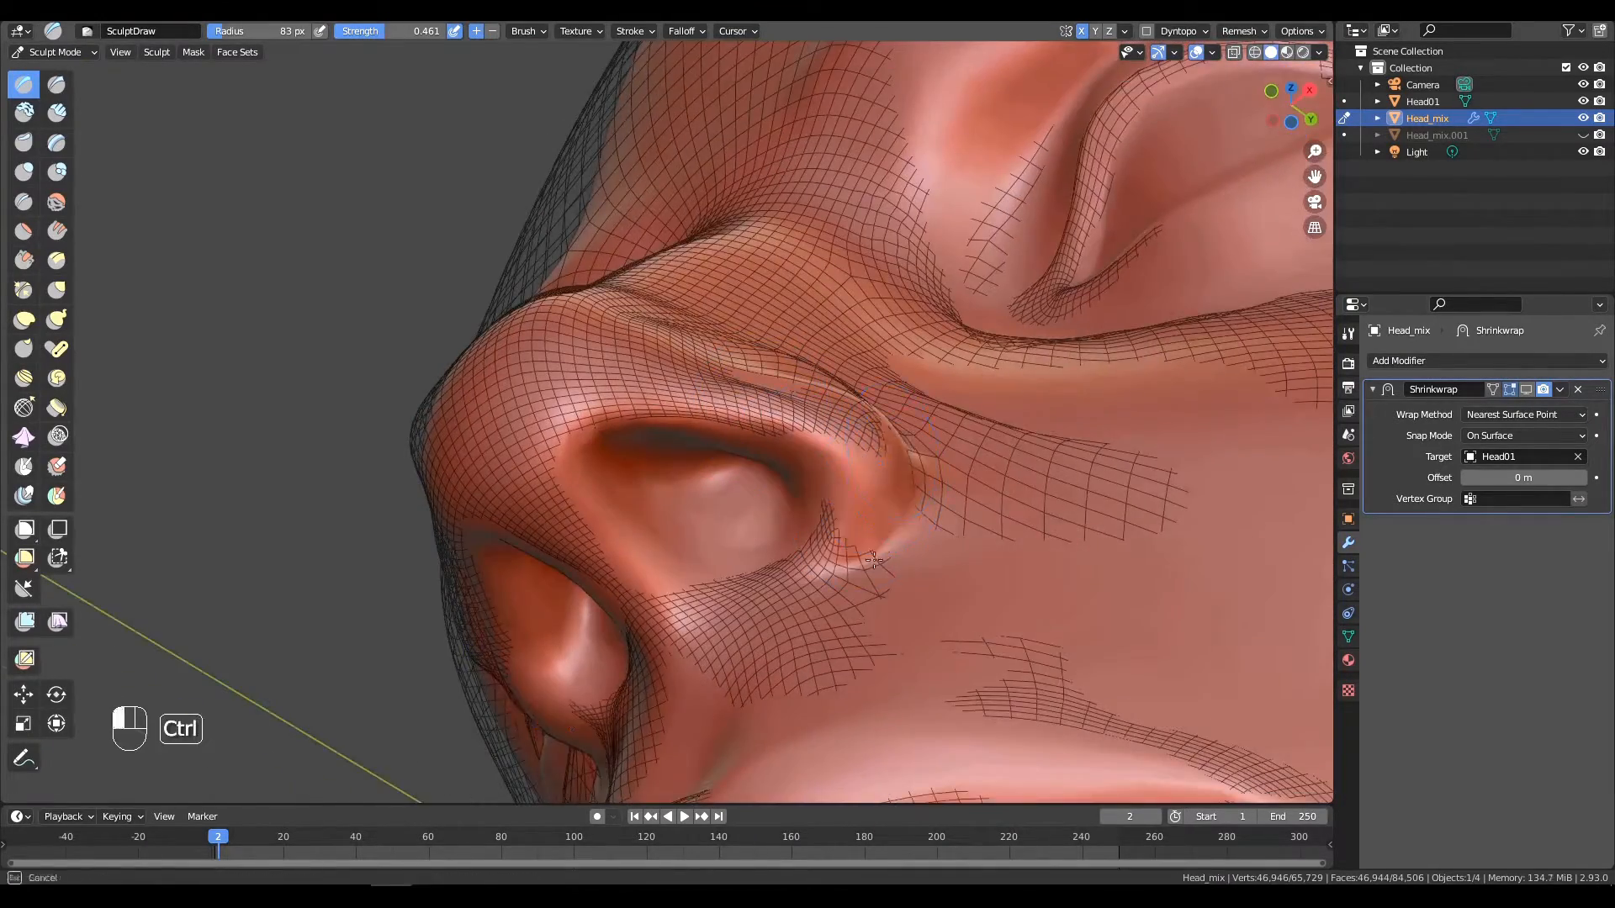
{"action": "left_click_drag", "start_coordinate": [891, 448], "coordinate": [874, 459], "text": "alt"}
{"action": "left_click_drag", "start_coordinate": [874, 459], "coordinate": [833, 442], "text": "ctrl"}
Examine the reshaped nostril from the side with Shrinkwrap shown and hidden.
{"action": "left_click_drag", "start_coordinate": [732, 413], "coordinate": [802, 378], "text": "alt"}
{"action": "left_click_drag", "start_coordinate": [791, 453], "coordinate": [778, 526], "text": "alt"}
{"action": "left_click_drag", "start_coordinate": [778, 525], "coordinate": [731, 576], "text": "alt"}
{"action": "left_click", "coordinate": [1525, 389]}
{"action": "left_click_drag", "start_coordinate": [941, 538], "coordinate": [919, 544], "text": "alt"}
{"action": "left_click", "coordinate": [1525, 390]}
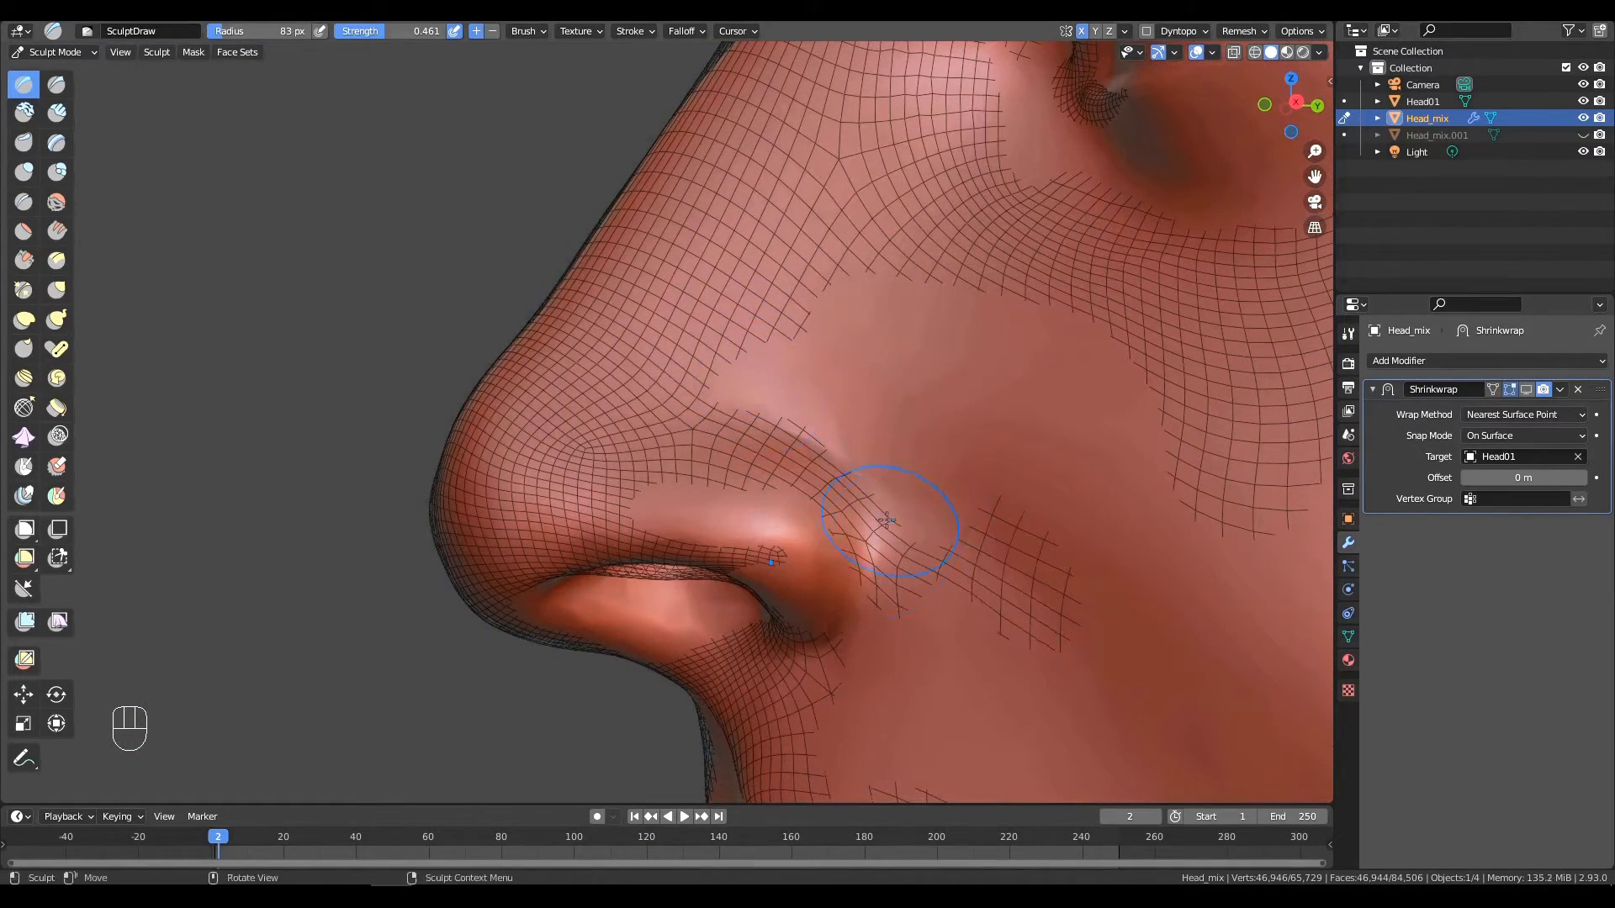
{"action": "key", "text": "space"}
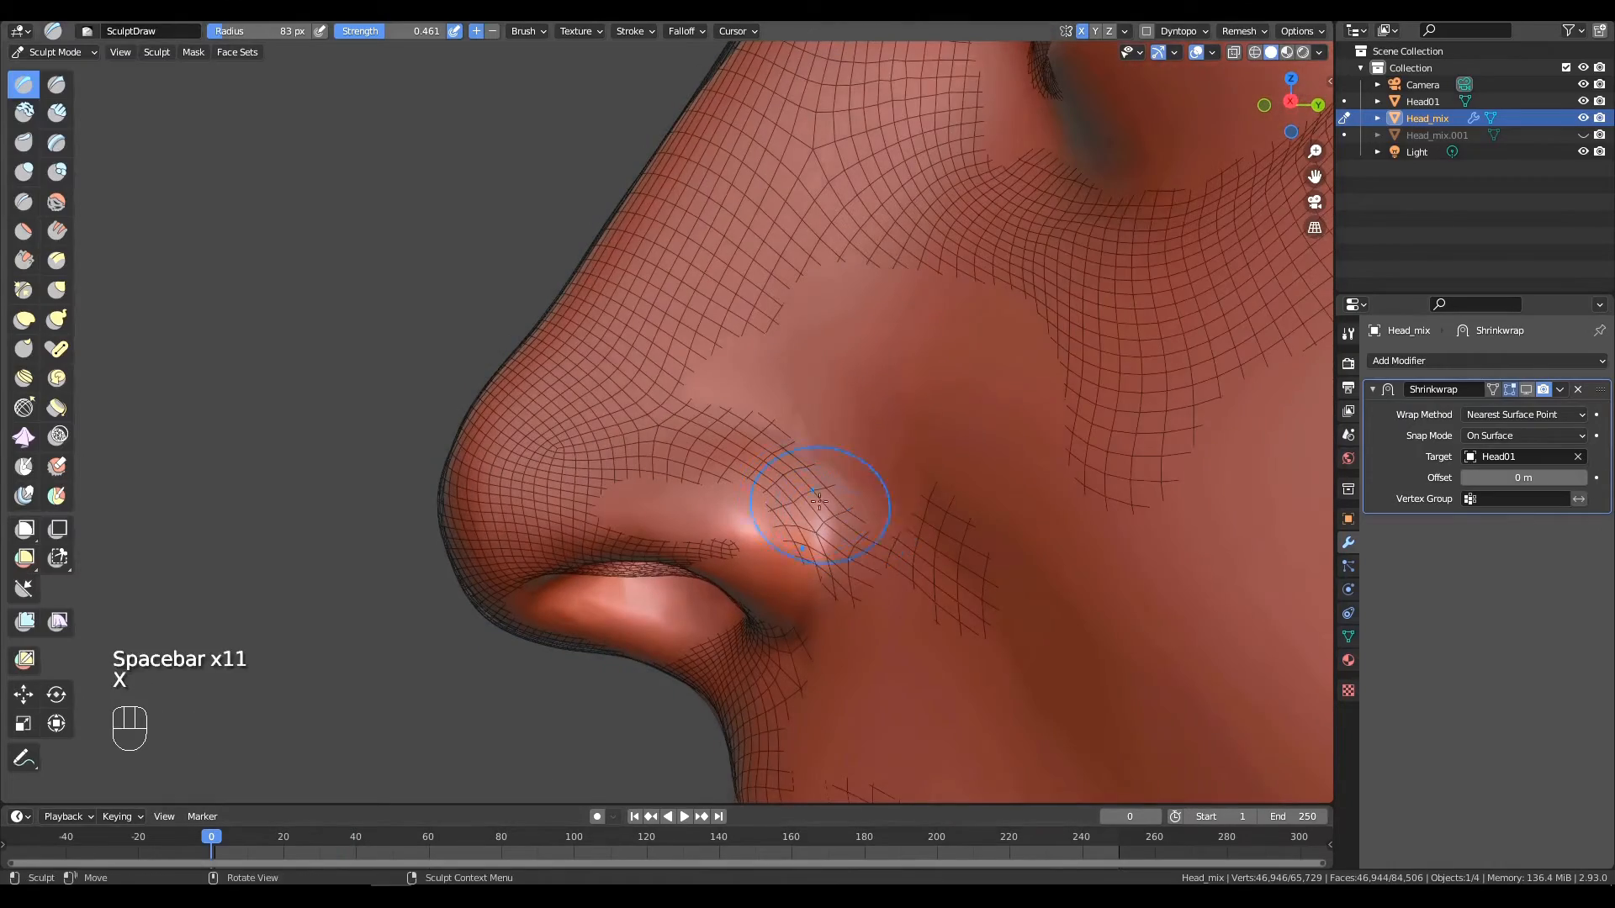
Inspect the nose, whole head and ear with the Shrinkwrap displayed.
{"action": "mouse_move", "coordinate": [876, 496]}
{"action": "left_mouse_down", "text": "alt"}
{"action": "mouse_move", "coordinate": [942, 488]}
{"action": "mouse_move", "coordinate": [930, 515]}
{"action": "mouse_move", "coordinate": [874, 496]}
{"action": "left_mouse_up", "text": "alt"}
{"action": "left_click", "coordinate": [1526, 389]}
{"action": "left_click_drag", "start_coordinate": [828, 458], "coordinate": [745, 471], "text": "shift"}
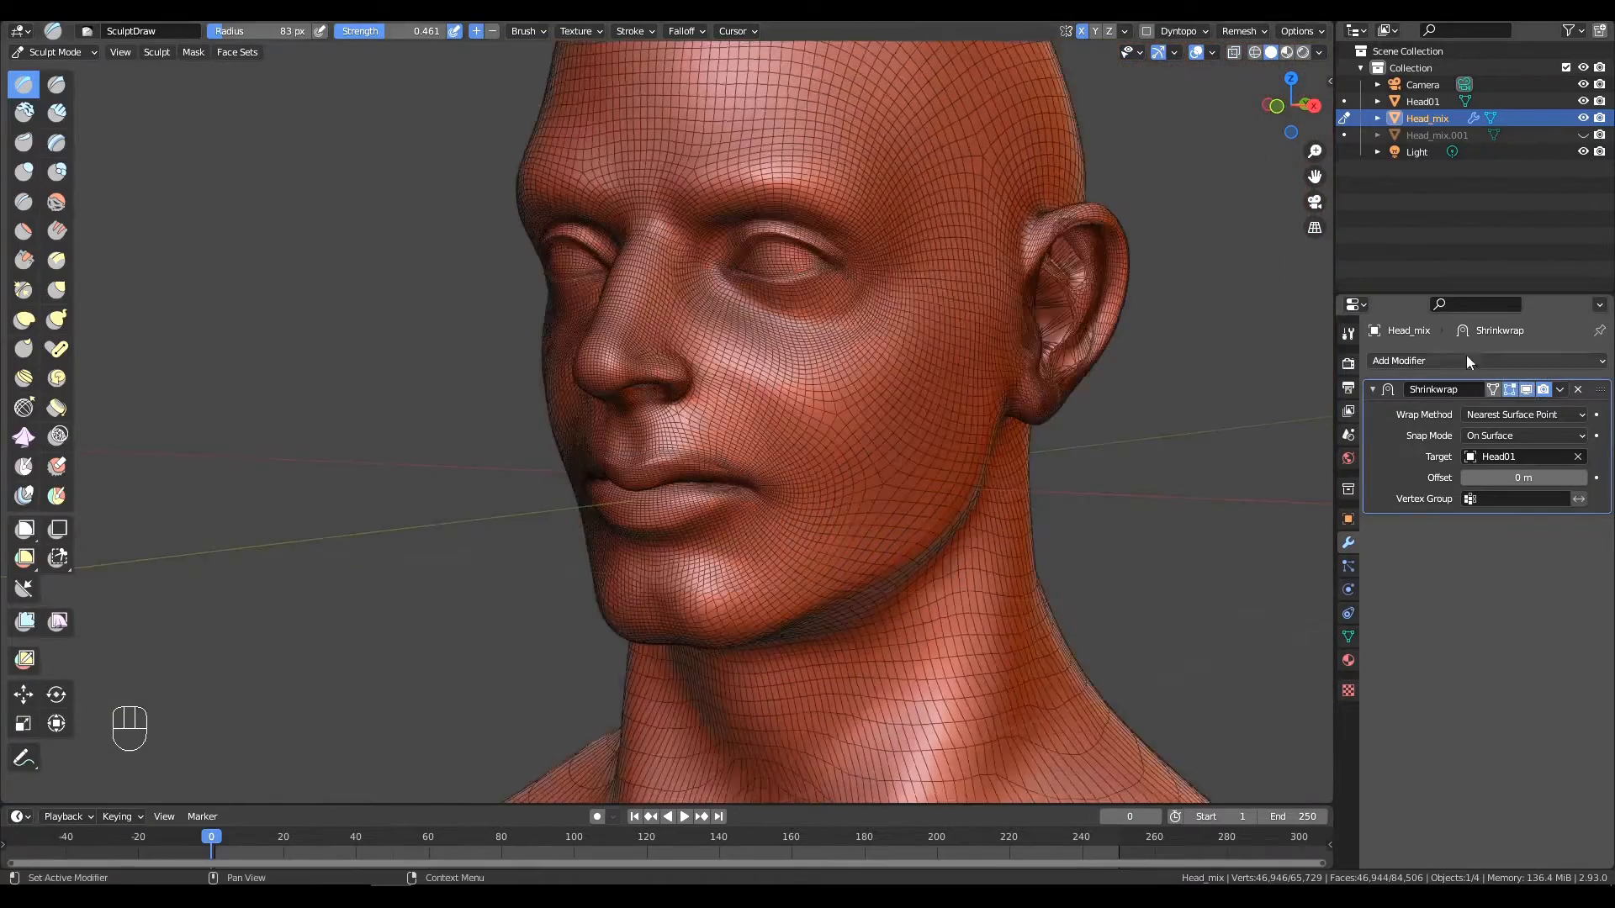
{"action": "left_click_drag", "start_coordinate": [993, 471], "coordinate": [942, 488], "text": "alt"}
{"action": "left_click_drag", "start_coordinate": [1009, 396], "coordinate": [816, 505], "text": "alt+shift"}
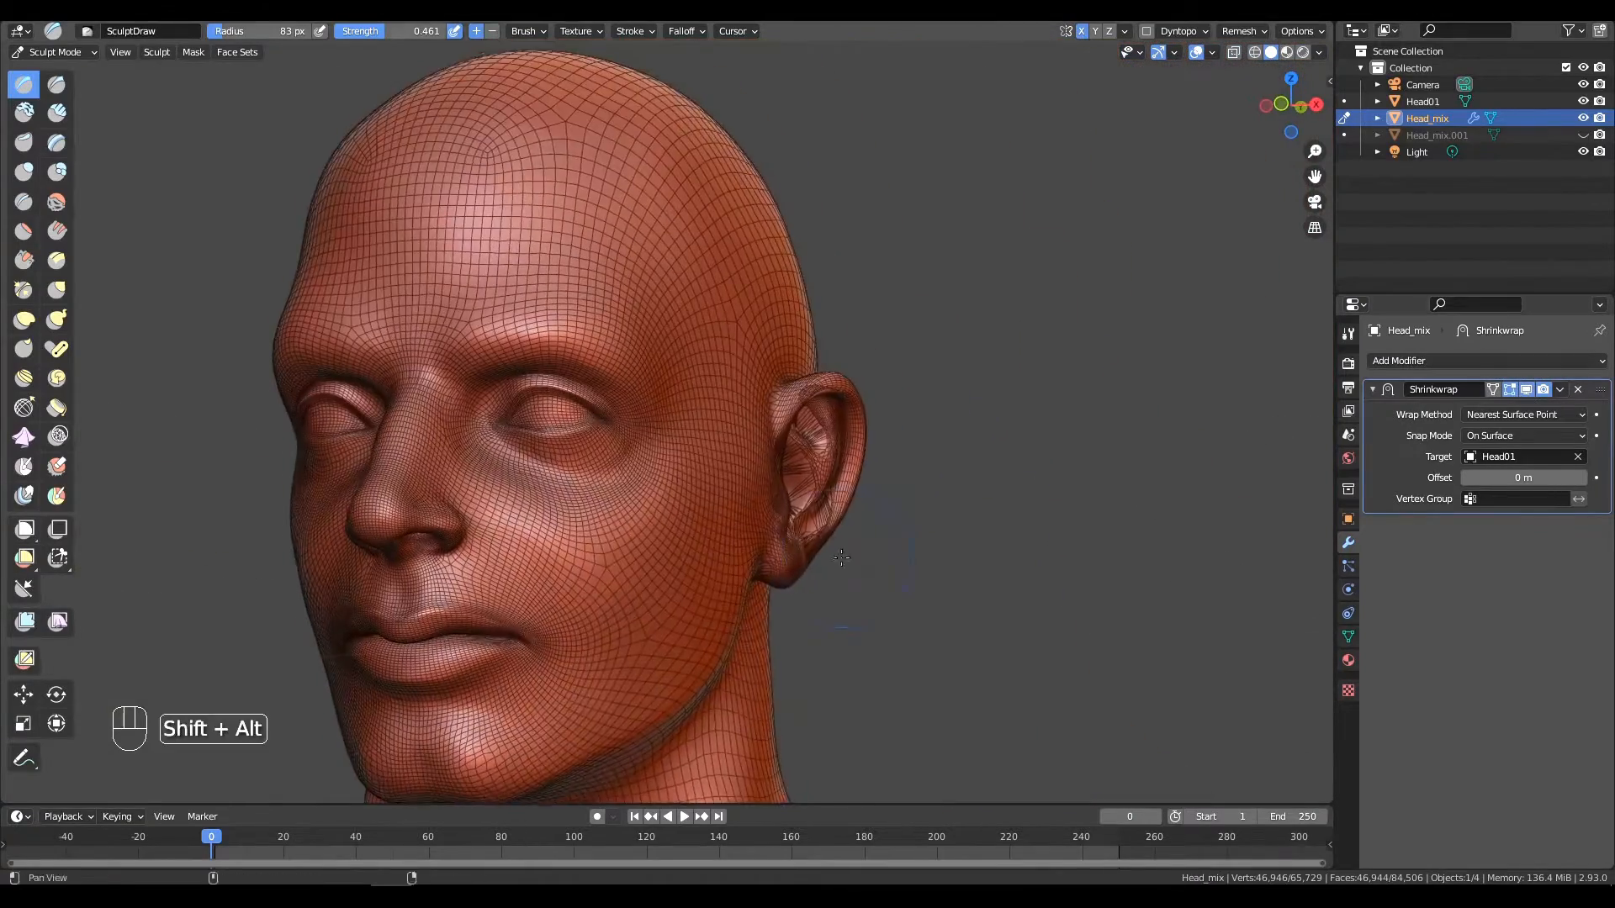
{"action": "left_click_drag", "start_coordinate": [967, 454], "coordinate": [799, 446], "text": "alt"}
{"action": "left_click_drag", "start_coordinate": [1068, 307], "coordinate": [915, 249], "text": "ctrl+alt"}
{"action": "left_click_drag", "start_coordinate": [858, 404], "coordinate": [822, 370], "text": "ctrl+alt"}
Hide the Shrinkwrap effect and reposition the ear with the Grab brush at a 151 px radius.
{"action": "left_click", "coordinate": [1525, 389]}
{"action": "mouse_move", "coordinate": [897, 445]}
{"action": "left_mouse_down", "text": "alt"}
{"action": "mouse_move", "coordinate": [847, 453]}
{"action": "mouse_move", "coordinate": [875, 432]}
{"action": "mouse_move", "coordinate": [866, 349]}
{"action": "left_mouse_up", "text": "alt"}
{"action": "mouse_move", "coordinate": [879, 328]}
{"action": "left_mouse_down", "text": "alt+shift"}
{"action": "mouse_move", "coordinate": [829, 417]}
{"action": "mouse_move", "coordinate": [844, 449]}
{"action": "mouse_move", "coordinate": [762, 521]}
{"action": "left_mouse_up", "text": "alt+shift"}
{"action": "key", "text": "g"}
{"action": "key", "text": "f"}
{"action": "left_click", "coordinate": [895, 396]}
{"action": "left_click_drag", "start_coordinate": [824, 615], "coordinate": [680, 619], "text": "alt"}
{"action": "left_click_drag", "start_coordinate": [781, 416], "coordinate": [780, 440], "text": "alt"}
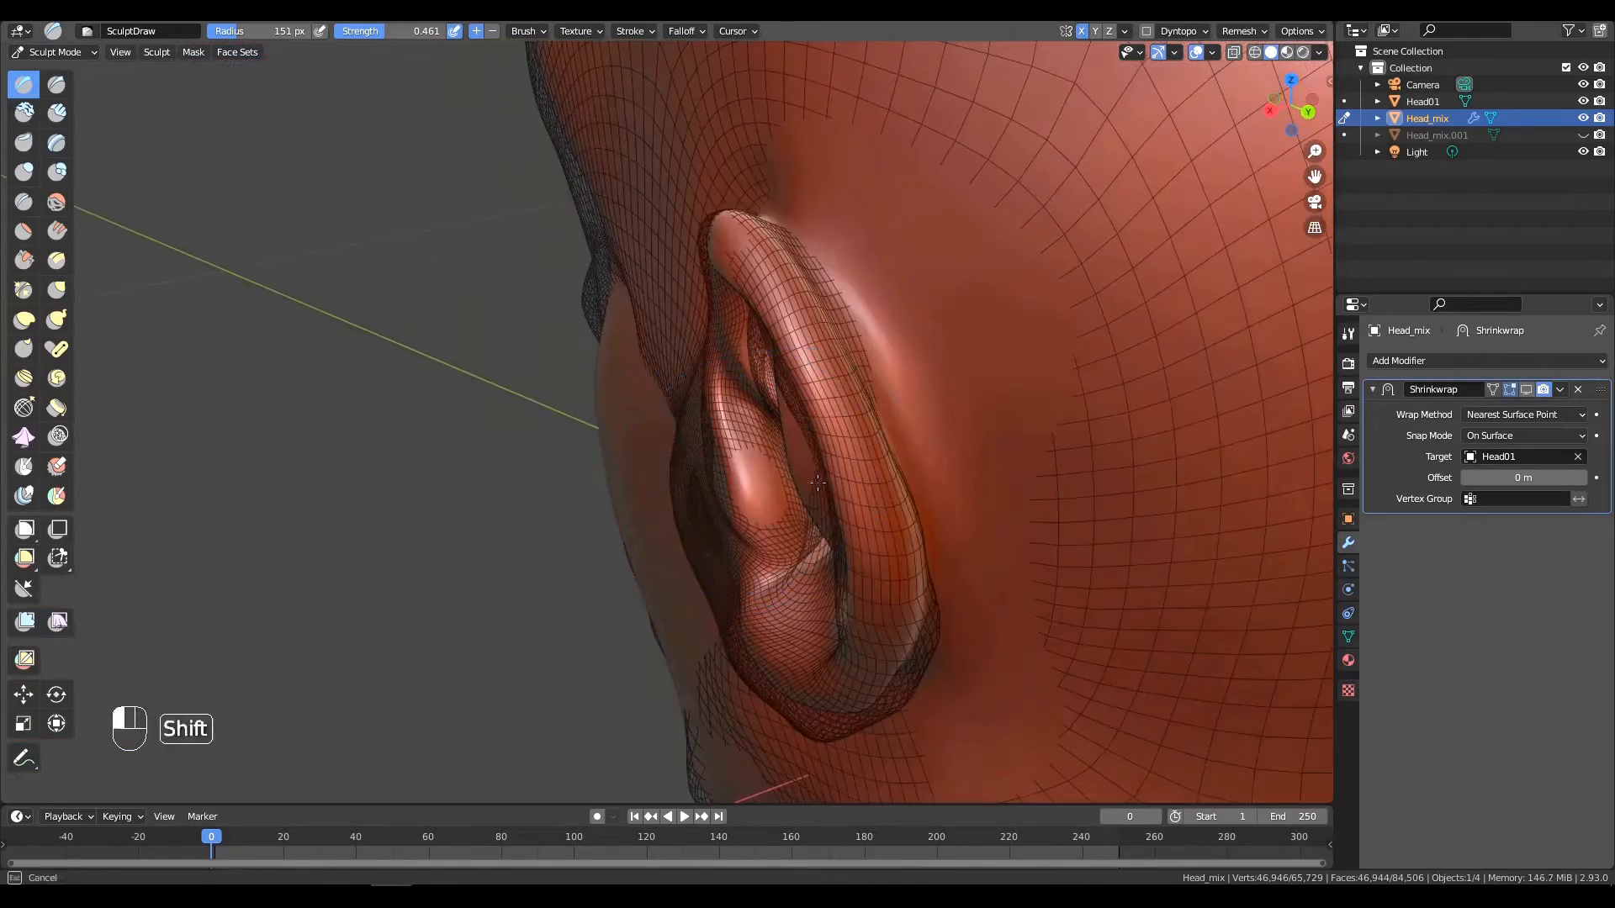
Refine the ear's outer rim and the surface behind it with the Draw brush, smoothing and carving inward.
{"action": "left_click_drag", "start_coordinate": [818, 483], "coordinate": [695, 300], "text": "alt"}
{"action": "mouse_move", "coordinate": [723, 404]}
{"action": "left_mouse_down", "text": "alt"}
{"action": "mouse_move", "coordinate": [857, 378]}
{"action": "mouse_move", "coordinate": [790, 378]}
{"action": "left_mouse_up", "text": "alt"}
{"action": "mouse_move", "coordinate": [790, 378]}
{"action": "left_mouse_down", "text": "ctrl"}
{"action": "mouse_move", "coordinate": [799, 421]}
{"action": "mouse_move", "coordinate": [849, 395]}
{"action": "left_mouse_up", "text": "ctrl"}
{"action": "left_click_drag", "start_coordinate": [849, 395], "coordinate": [861, 258]}
{"action": "mouse_move", "coordinate": [862, 257]}
{"action": "middle_mouse_down", "text": "ctrl"}
{"action": "mouse_move", "coordinate": [1085, 218]}
{"action": "mouse_move", "coordinate": [1020, 298]}
{"action": "middle_mouse_up", "text": "ctrl"}
Set the Draw brush radius to 84 px and carve the ear's inner folds and hollows inward.
{"action": "key", "text": "f"}
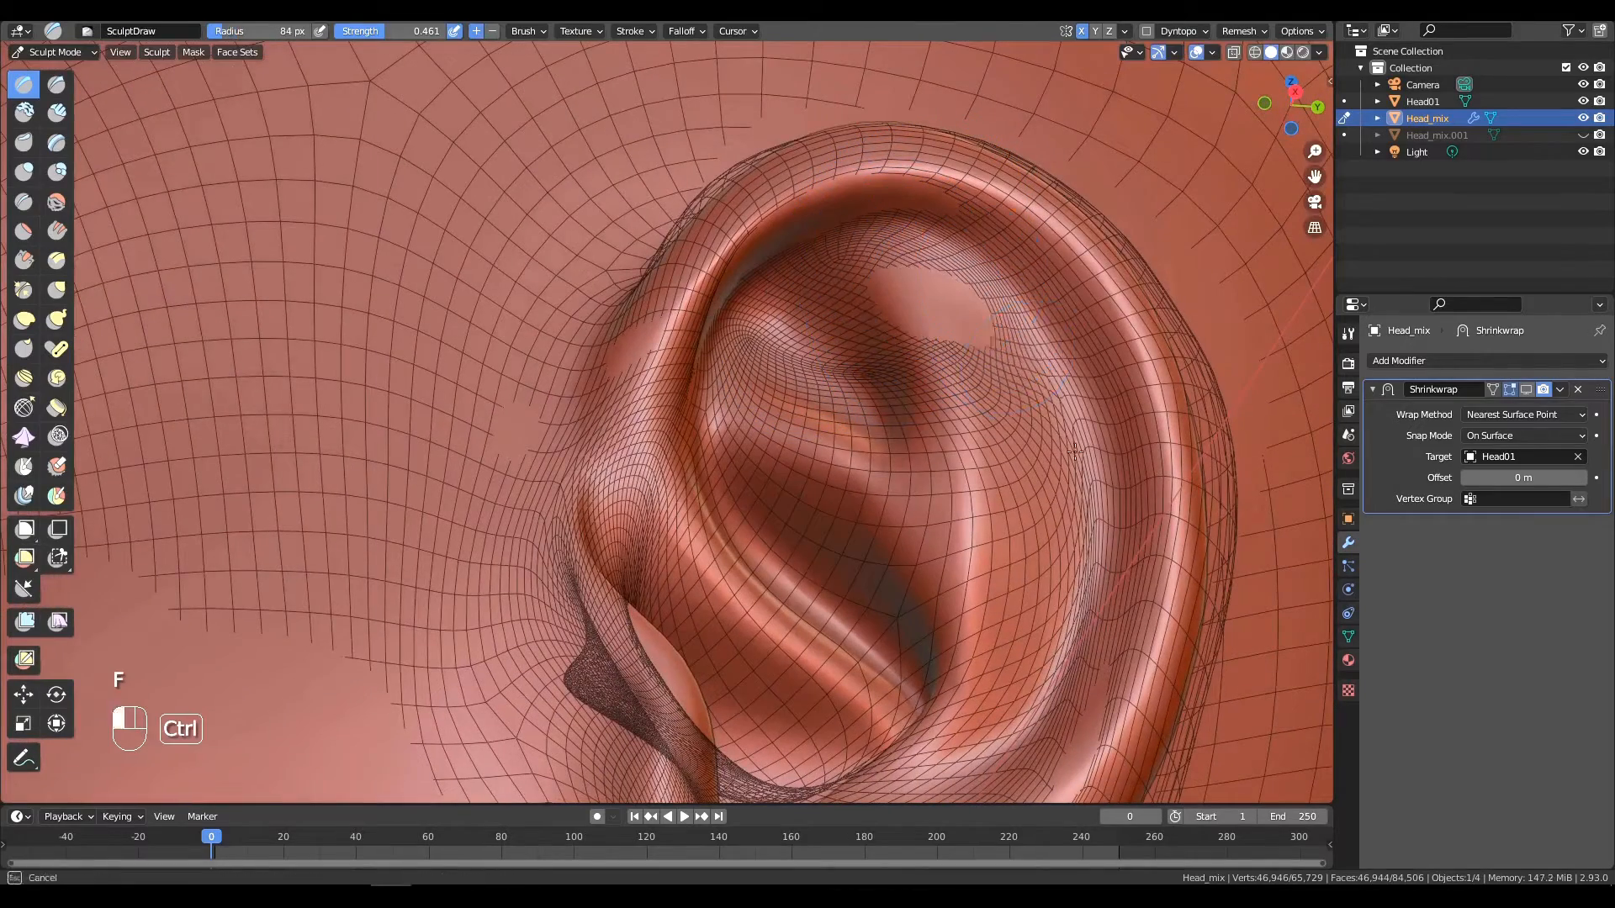
{"action": "mouse_move", "coordinate": [917, 222]}
{"action": "left_mouse_down", "text": "ctrl+alt"}
{"action": "mouse_move", "coordinate": [757, 471]}
{"action": "mouse_move", "coordinate": [732, 589]}
{"action": "mouse_move", "coordinate": [673, 656]}
{"action": "left_mouse_up", "text": "ctrl+alt"}
{"action": "mouse_move", "coordinate": [673, 656]}
{"action": "left_mouse_down", "text": "ctrl"}
{"action": "mouse_move", "coordinate": [662, 673]}
{"action": "mouse_move", "coordinate": [673, 664]}
{"action": "left_mouse_up", "text": "ctrl"}
{"action": "mouse_move", "coordinate": [673, 664]}
{"action": "left_mouse_down", "text": "alt+shift"}
{"action": "mouse_move", "coordinate": [782, 497]}
{"action": "mouse_move", "coordinate": [811, 390]}
{"action": "mouse_move", "coordinate": [673, 606]}
{"action": "left_mouse_up", "text": "alt+shift"}
{"action": "left_click_drag", "start_coordinate": [673, 605], "coordinate": [632, 657], "text": "ctrl"}
{"action": "left_click_drag", "start_coordinate": [632, 658], "coordinate": [761, 639], "text": "ctrl+alt"}
{"action": "middle_click_drag", "start_coordinate": [757, 328], "coordinate": [746, 532]}
{"action": "left_click_drag", "start_coordinate": [720, 736], "coordinate": [720, 762], "text": "ctrl+alt"}
{"action": "mouse_move", "coordinate": [648, 505]}
{"action": "left_mouse_down", "text": "alt"}
{"action": "mouse_move", "coordinate": [653, 488]}
{"action": "mouse_move", "coordinate": [639, 538]}
{"action": "mouse_move", "coordinate": [656, 525]}
{"action": "left_mouse_up", "text": "alt"}
{"action": "mouse_move", "coordinate": [656, 526]}
{"action": "left_mouse_down", "text": "alt"}
{"action": "mouse_move", "coordinate": [639, 559]}
{"action": "mouse_move", "coordinate": [672, 503]}
{"action": "mouse_move", "coordinate": [641, 555]}
{"action": "left_mouse_up", "text": "alt"}
{"action": "left_click_drag", "start_coordinate": [660, 518], "coordinate": [671, 540], "text": "ctrl"}
Check the inner ear from several angles with the Shrinkwrap displayed, and hide the modifier's effect again.
{"action": "left_click", "coordinate": [1527, 390]}
{"action": "left_click_drag", "start_coordinate": [757, 496], "coordinate": [753, 538], "text": "ctrl+alt"}
{"action": "left_click_drag", "start_coordinate": [752, 538], "coordinate": [774, 463], "text": "alt"}
{"action": "left_click_drag", "start_coordinate": [774, 462], "coordinate": [836, 588], "text": "ctrl+alt"}
{"action": "mouse_move", "coordinate": [836, 588]}
{"action": "left_mouse_down", "text": "ctrl+alt"}
{"action": "mouse_move", "coordinate": [835, 513]}
{"action": "mouse_move", "coordinate": [683, 547]}
{"action": "left_mouse_up", "text": "ctrl+alt"}
{"action": "left_click", "coordinate": [1527, 390]}
Carve the tragus and the ear canal opening inward with the Draw brush at 84 px, smoothing the transition.
{"action": "mouse_move", "coordinate": [639, 580]}
{"action": "left_mouse_down", "text": "ctrl"}
{"action": "mouse_move", "coordinate": [624, 595]}
{"action": "mouse_move", "coordinate": [602, 566]}
{"action": "mouse_move", "coordinate": [631, 581]}
{"action": "left_mouse_up", "text": "ctrl"}
{"action": "mouse_move", "coordinate": [631, 736]}
{"action": "left_mouse_down", "text": "alt+shift"}
{"action": "mouse_move", "coordinate": [631, 596]}
{"action": "mouse_move", "coordinate": [589, 601]}
{"action": "left_mouse_up", "text": "alt+shift"}
{"action": "left_click_drag", "start_coordinate": [568, 639], "coordinate": [514, 608], "text": "ctrl"}
{"action": "left_click_drag", "start_coordinate": [605, 605], "coordinate": [504, 627], "text": "alt"}
{"action": "left_click_drag", "start_coordinate": [588, 656], "coordinate": [589, 546], "text": "ctrl+alt"}
{"action": "left_click_drag", "start_coordinate": [633, 682], "coordinate": [671, 536], "text": "alt+shift"}
{"action": "left_click_drag", "start_coordinate": [658, 437], "coordinate": [647, 471], "text": "shift"}
{"action": "mouse_move", "coordinate": [588, 539]}
{"action": "left_mouse_down", "text": "alt"}
{"action": "mouse_move", "coordinate": [626, 547]}
{"action": "mouse_move", "coordinate": [593, 588]}
{"action": "mouse_move", "coordinate": [600, 636]}
{"action": "left_mouse_up", "text": "alt"}
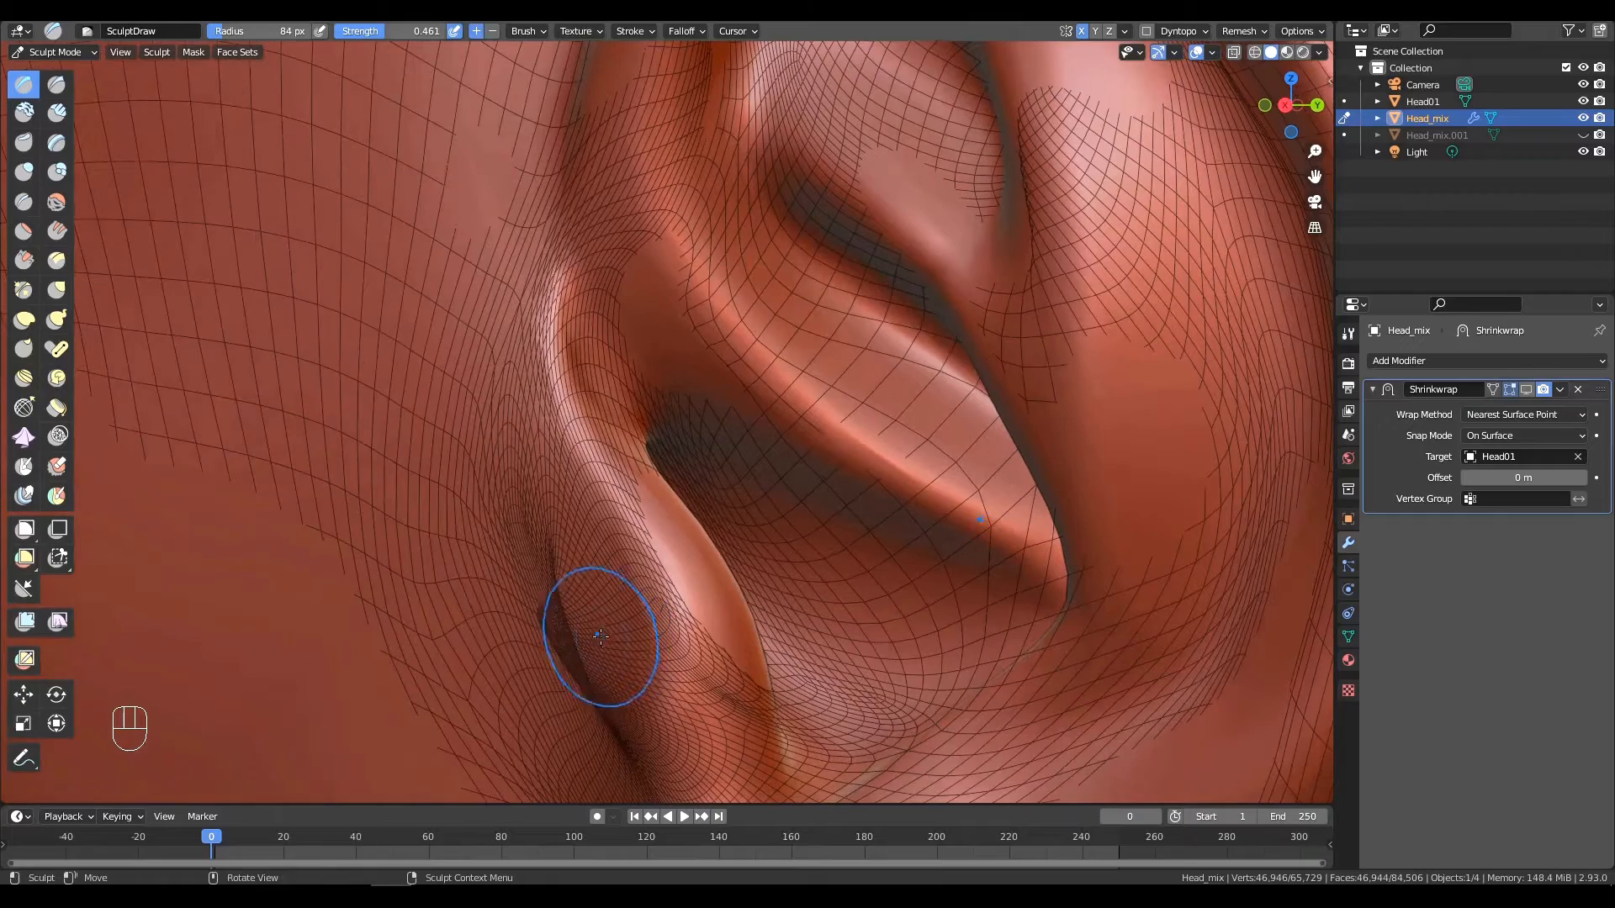
Relax the compressed mesh in front of the tragus, starting with the Slide Relax brush at 84 px.
{"action": "left_click", "coordinate": [24, 409]}
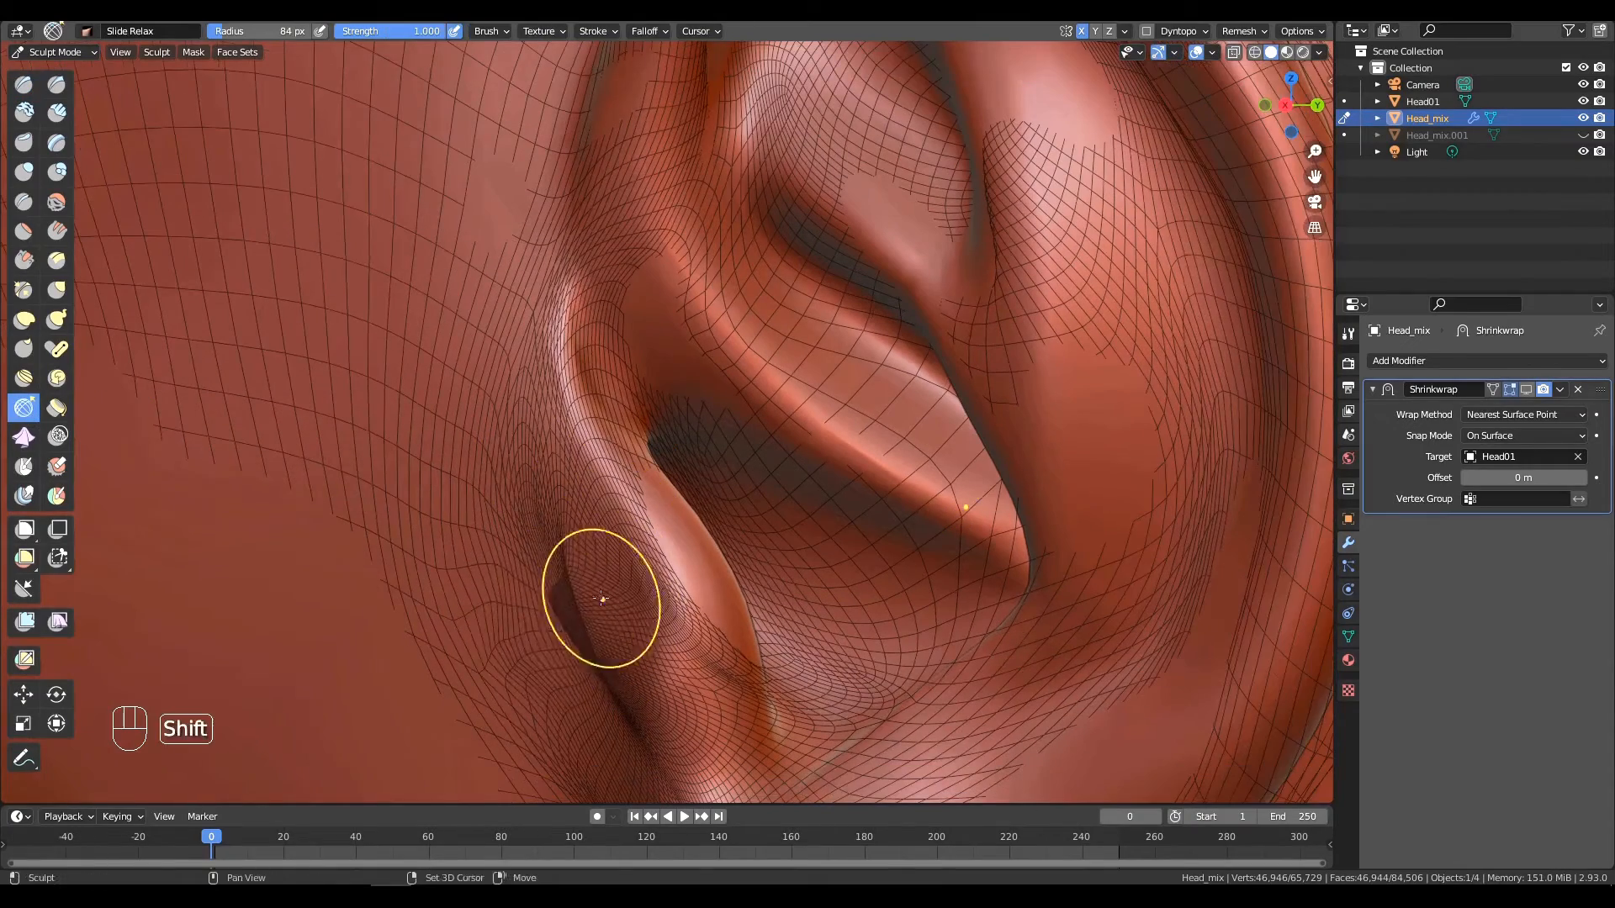
{"action": "key", "text": "shift+t"}
{"action": "left_click_drag", "start_coordinate": [630, 649], "coordinate": [622, 630], "text": "shift"}
Carve the hollow behind the tragus with the Draw brush at 84 px and smooth the surrounding mesh.
{"action": "key", "text": "x"}
{"action": "mouse_move", "coordinate": [623, 631]}
{"action": "left_mouse_down", "text": "shift"}
{"action": "mouse_move", "coordinate": [606, 614]}
{"action": "mouse_move", "coordinate": [572, 648]}
{"action": "mouse_move", "coordinate": [772, 487]}
{"action": "mouse_move", "coordinate": [790, 492]}
{"action": "left_mouse_up", "text": "shift"}
{"action": "mouse_move", "coordinate": [782, 496]}
{"action": "left_mouse_down", "text": "ctrl"}
{"action": "mouse_move", "coordinate": [770, 513]}
{"action": "mouse_move", "coordinate": [776, 473]}
{"action": "left_mouse_up", "text": "ctrl"}
{"action": "mouse_move", "coordinate": [776, 473]}
{"action": "middle_mouse_down", "text": "alt"}
{"action": "mouse_move", "coordinate": [908, 463]}
{"action": "mouse_move", "coordinate": [875, 461]}
{"action": "middle_mouse_up", "text": "alt"}
{"action": "left_click_drag", "start_coordinate": [874, 461], "coordinate": [883, 471], "text": "shift"}
{"action": "mouse_move", "coordinate": [883, 470]}
{"action": "middle_mouse_down", "text": "alt"}
{"action": "mouse_move", "coordinate": [926, 453]}
{"action": "mouse_move", "coordinate": [868, 389]}
{"action": "middle_mouse_up", "text": "alt"}
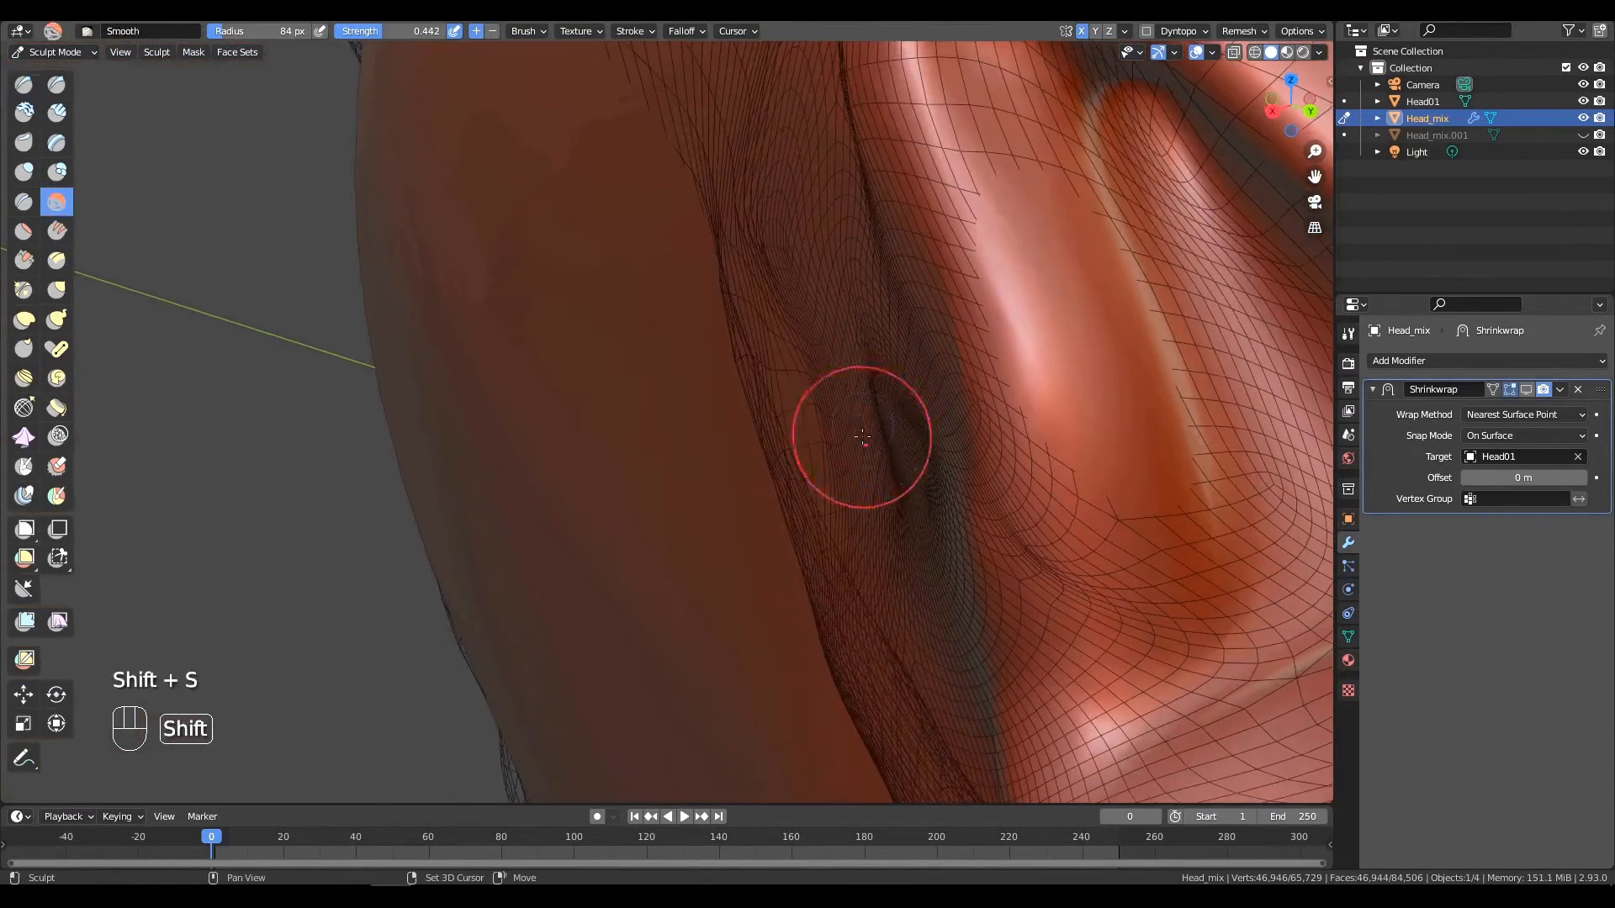
Adjust the Smooth brush's strength and smooth the creased, bunched mesh around the tragus.
{"action": "key", "text": "shift+f"}
{"action": "left_click", "coordinate": [976, 403]}
{"action": "middle_click_drag", "start_coordinate": [976, 403], "coordinate": [1035, 412]}
{"action": "left_click_drag", "start_coordinate": [825, 378], "coordinate": [841, 420], "text": "shift"}
{"action": "middle_click_drag", "start_coordinate": [841, 420], "coordinate": [892, 438]}
{"action": "left_click_drag", "start_coordinate": [791, 437], "coordinate": [806, 470], "text": "shift"}
{"action": "left_click_drag", "start_coordinate": [862, 551], "coordinate": [867, 546], "text": "shift"}
Set the Draw brush radius to 113 px and carve along the front edge of the tragus.
{"action": "mouse_move", "coordinate": [866, 546]}
{"action": "left_mouse_down", "text": "alt"}
{"action": "mouse_move", "coordinate": [904, 513]}
{"action": "mouse_move", "coordinate": [879, 496]}
{"action": "left_mouse_up", "text": "alt"}
{"action": "mouse_move", "coordinate": [879, 496]}
{"action": "left_mouse_down", "text": "ctrl+alt"}
{"action": "mouse_move", "coordinate": [847, 487]}
{"action": "mouse_move", "coordinate": [873, 478]}
{"action": "left_mouse_up", "text": "ctrl+alt"}
{"action": "key", "text": "g"}
{"action": "key", "text": "d"}
{"action": "middle_click_drag", "start_coordinate": [920, 364], "coordinate": [994, 380], "text": "alt"}
{"action": "middle_click_drag", "start_coordinate": [912, 525], "coordinate": [835, 562], "text": "ctrl+alt"}
{"action": "key", "text": "x"}
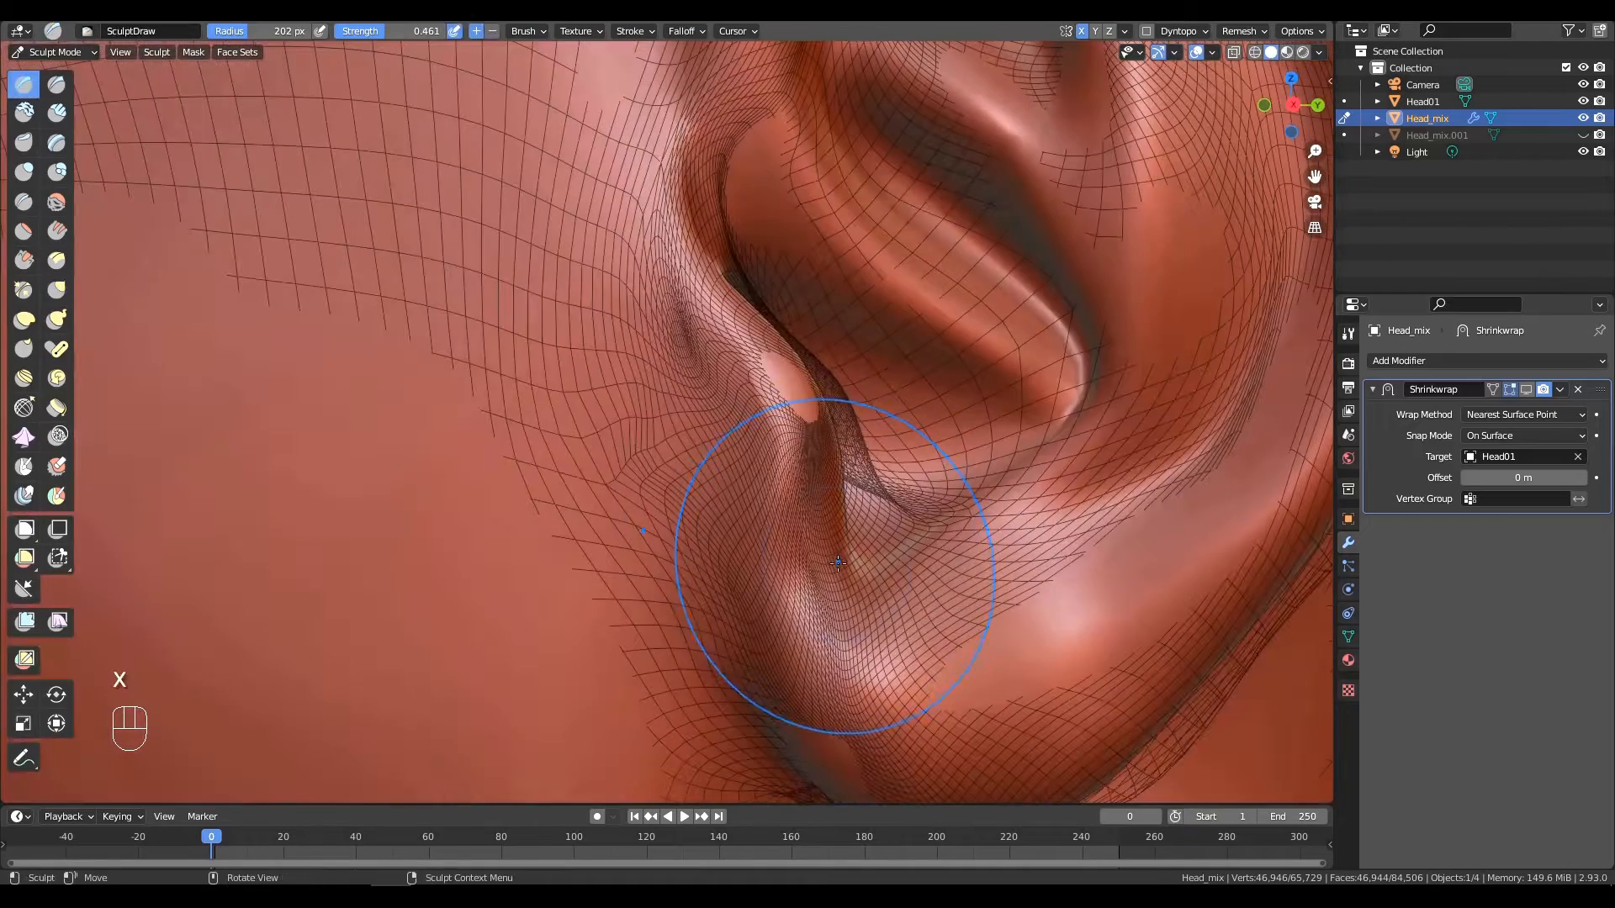
{"action": "left_click_drag", "start_coordinate": [799, 528], "coordinate": [740, 522], "text": "alt"}
{"action": "left_click_drag", "start_coordinate": [703, 469], "coordinate": [765, 445], "text": "alt"}
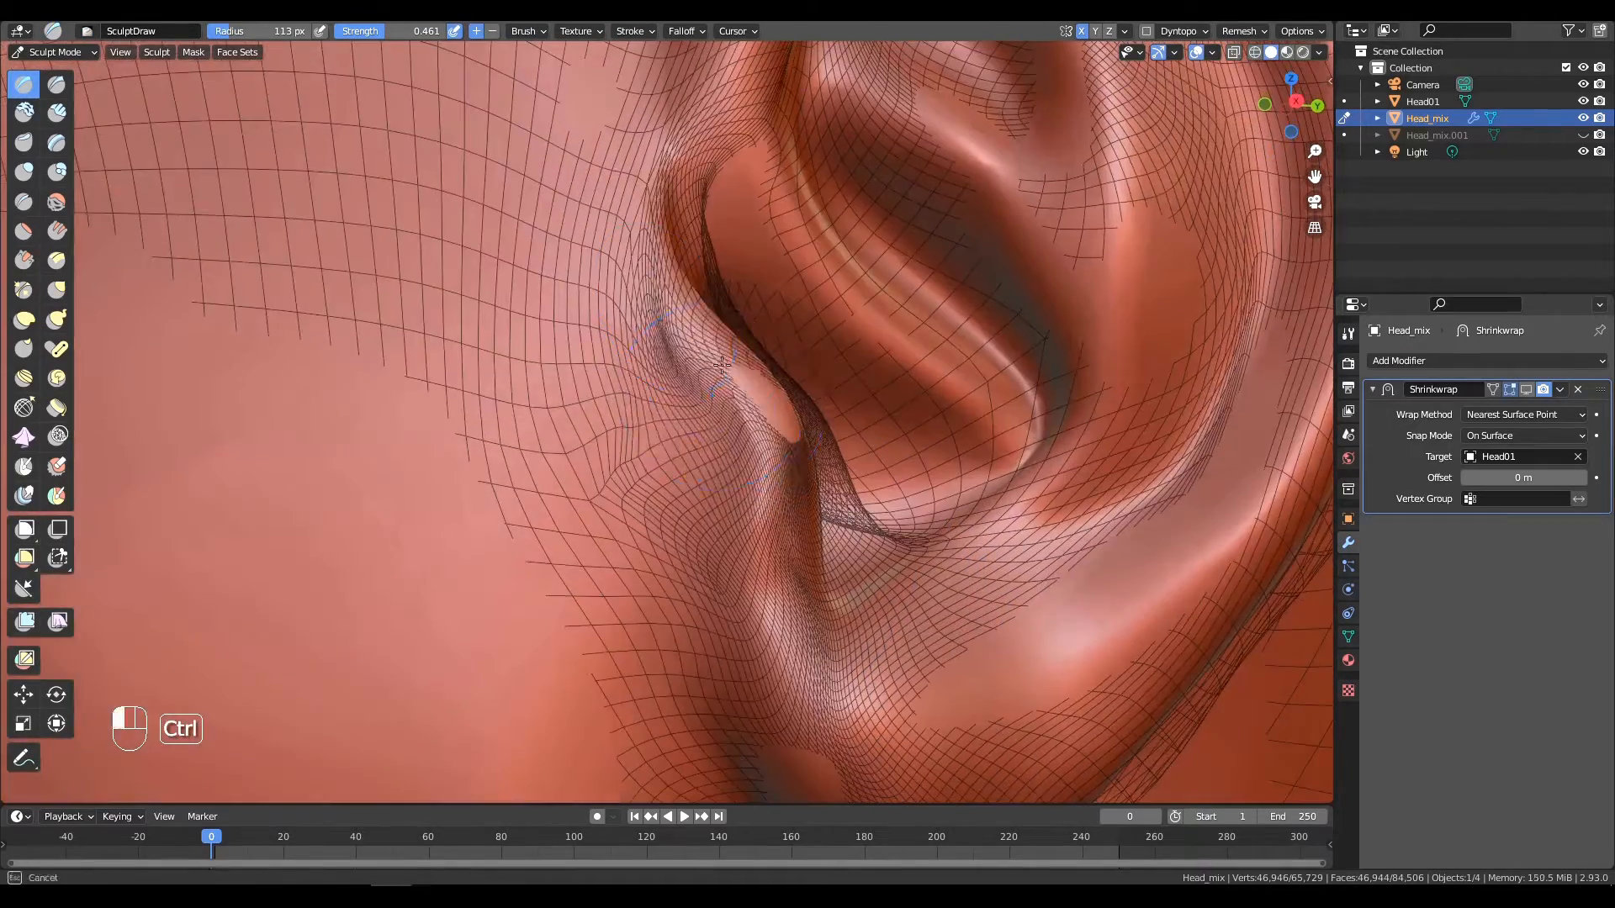
{"action": "left_click_drag", "start_coordinate": [721, 389], "coordinate": [786, 370], "text": "ctrl"}
Carve around the tragus and ear canal, and relax the inner ear mesh with Slide Relax at 113 px.
{"action": "left_click_drag", "start_coordinate": [996, 397], "coordinate": [939, 399], "text": "alt"}
{"action": "mouse_move", "coordinate": [933, 458]}
{"action": "middle_mouse_down", "text": "ctrl"}
{"action": "mouse_move", "coordinate": [959, 245]}
{"action": "mouse_move", "coordinate": [865, 342]}
{"action": "mouse_move", "coordinate": [774, 198]}
{"action": "mouse_move", "coordinate": [865, 361]}
{"action": "mouse_move", "coordinate": [915, 497]}
{"action": "mouse_move", "coordinate": [975, 579]}
{"action": "mouse_move", "coordinate": [879, 489]}
{"action": "middle_mouse_up", "text": "ctrl"}
{"action": "left_click_drag", "start_coordinate": [879, 490], "coordinate": [880, 495], "text": "ctrl"}
{"action": "middle_click_drag", "start_coordinate": [880, 494], "coordinate": [833, 487], "text": "alt"}
{"action": "left_click_drag", "start_coordinate": [833, 488], "coordinate": [837, 492], "text": "ctrl"}
{"action": "mouse_move", "coordinate": [837, 492]}
{"action": "middle_mouse_down", "text": "alt"}
{"action": "mouse_move", "coordinate": [883, 471]}
{"action": "mouse_move", "coordinate": [875, 420]}
{"action": "mouse_move", "coordinate": [785, 403]}
{"action": "middle_mouse_up", "text": "alt"}
{"action": "middle_click_drag", "start_coordinate": [738, 354], "coordinate": [233, 400], "text": "alt"}
{"action": "mouse_move", "coordinate": [722, 247]}
{"action": "middle_mouse_down", "text": "alt"}
{"action": "mouse_move", "coordinate": [721, 396]}
{"action": "mouse_move", "coordinate": [829, 414]}
{"action": "mouse_move", "coordinate": [755, 360]}
{"action": "mouse_move", "coordinate": [757, 342]}
{"action": "mouse_move", "coordinate": [844, 414]}
{"action": "mouse_move", "coordinate": [819, 307]}
{"action": "mouse_move", "coordinate": [757, 352]}
{"action": "mouse_move", "coordinate": [810, 312]}
{"action": "middle_mouse_up", "text": "alt"}
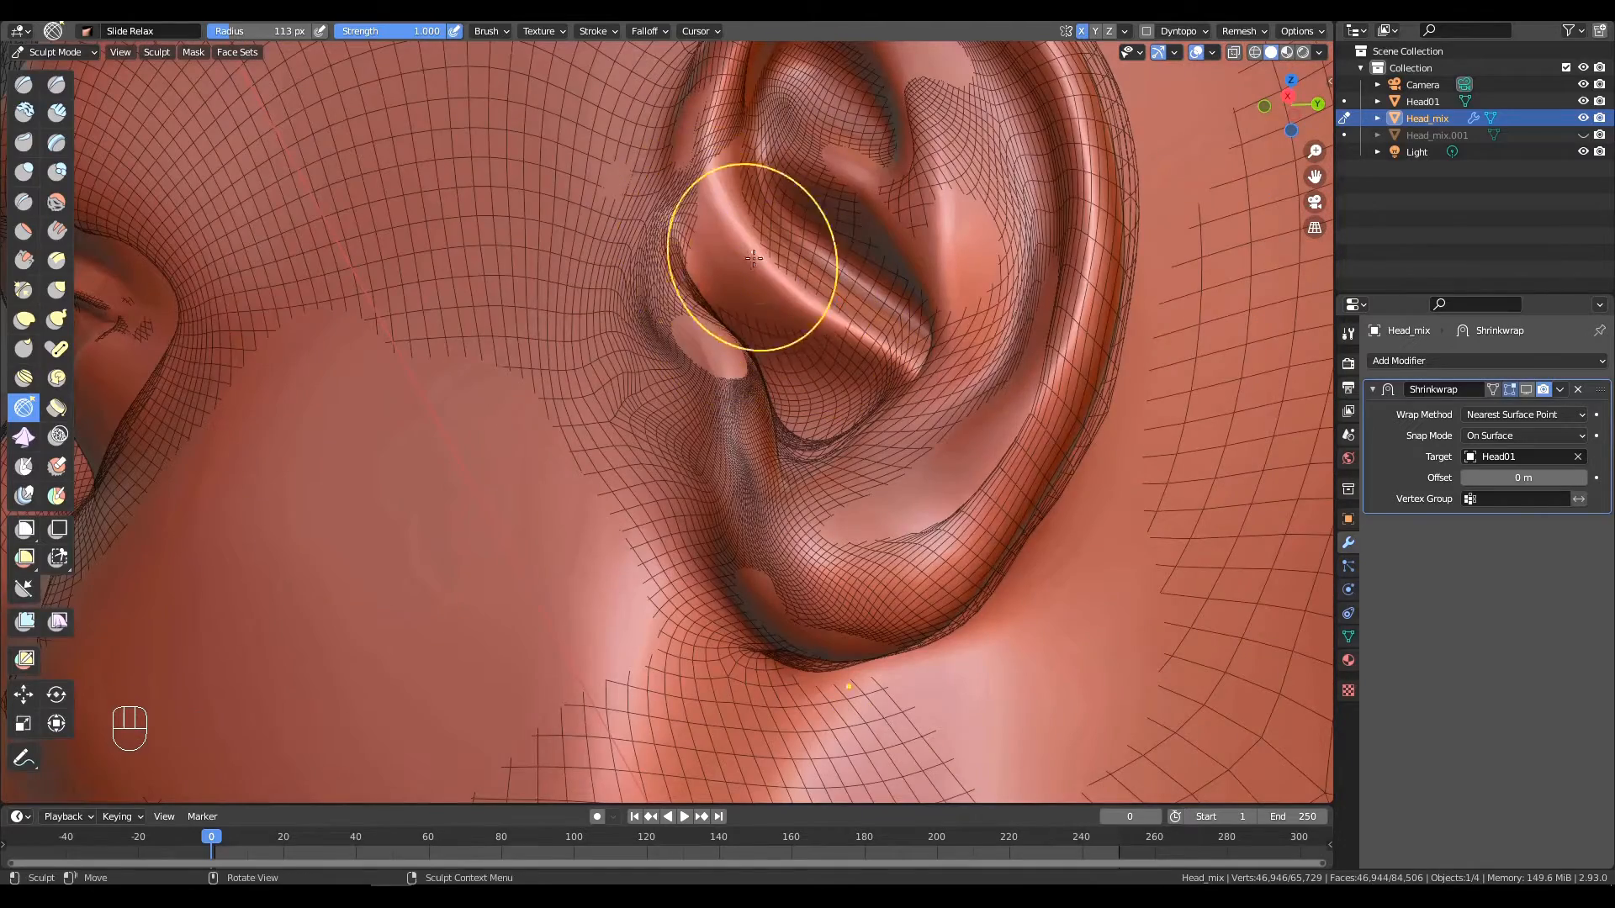
{"action": "mouse_move", "coordinate": [714, 227]}
{"action": "middle_mouse_down", "text": "alt"}
{"action": "mouse_move", "coordinate": [772, 336]}
{"action": "mouse_move", "coordinate": [850, 341]}
{"action": "mouse_move", "coordinate": [946, 454]}
{"action": "mouse_move", "coordinate": [962, 440]}
{"action": "mouse_move", "coordinate": [856, 493]}
{"action": "mouse_move", "coordinate": [872, 349]}
{"action": "middle_mouse_up", "text": "alt"}
Check the ear from several angles with the Shrinkwrap displayed, and hide the modifier's effect again.
{"action": "left_click_drag", "start_coordinate": [913, 291], "coordinate": [925, 362], "text": "ctrl+alt"}
{"action": "mouse_move", "coordinate": [925, 362]}
{"action": "left_mouse_down", "text": "alt"}
{"action": "mouse_move", "coordinate": [967, 370]}
{"action": "mouse_move", "coordinate": [978, 450]}
{"action": "mouse_move", "coordinate": [1119, 428]}
{"action": "left_mouse_up", "text": "alt"}
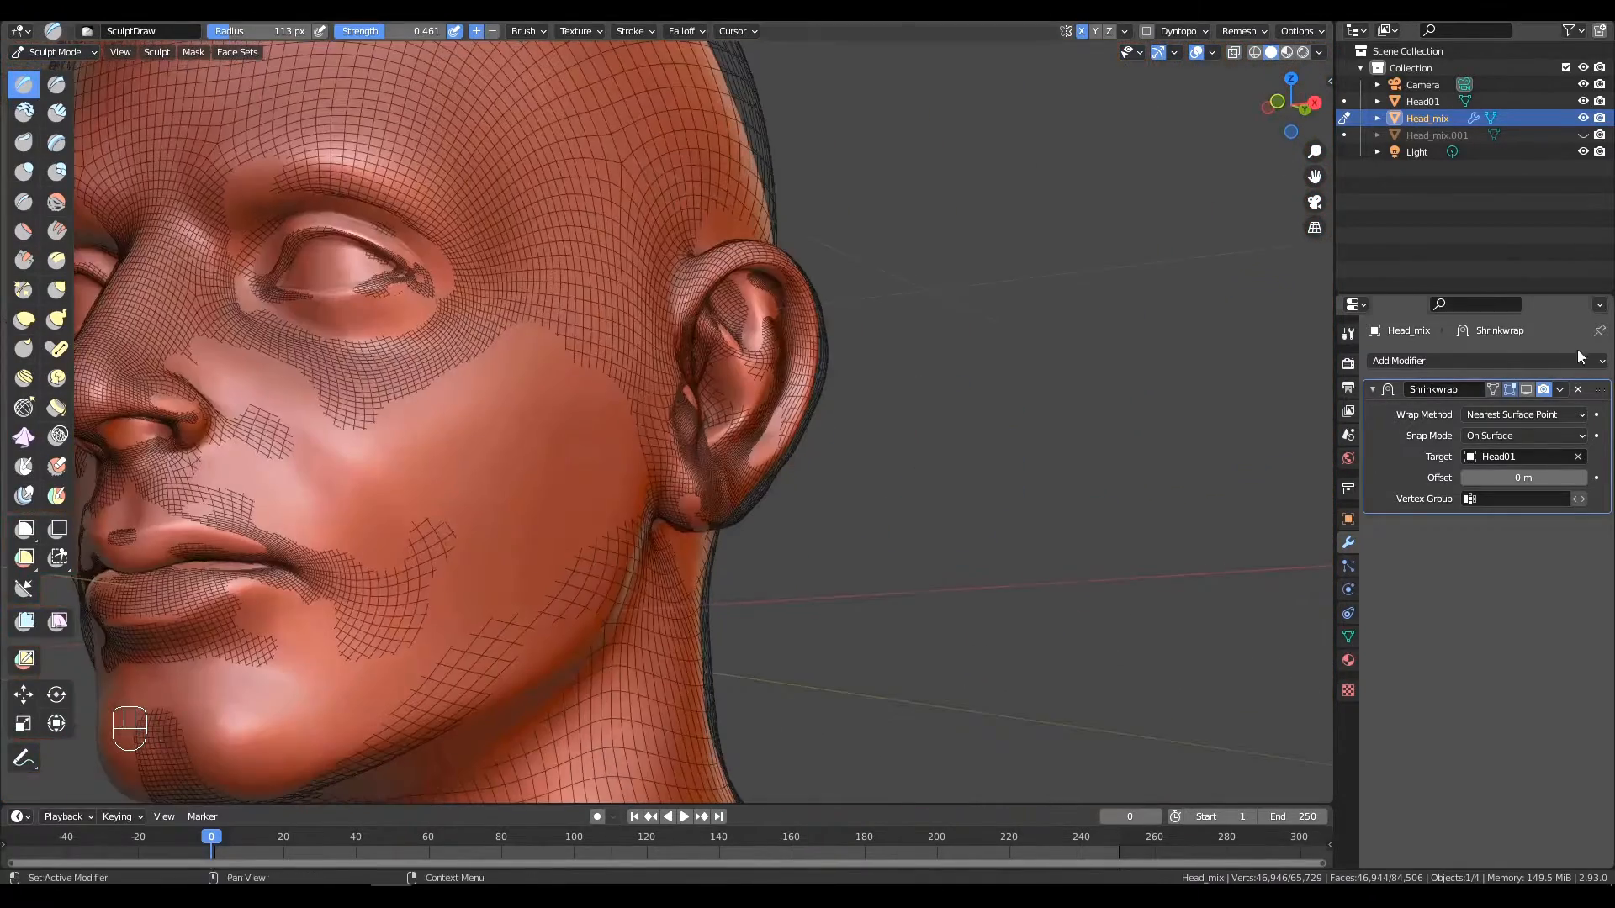
{"action": "left_click", "coordinate": [1527, 388]}
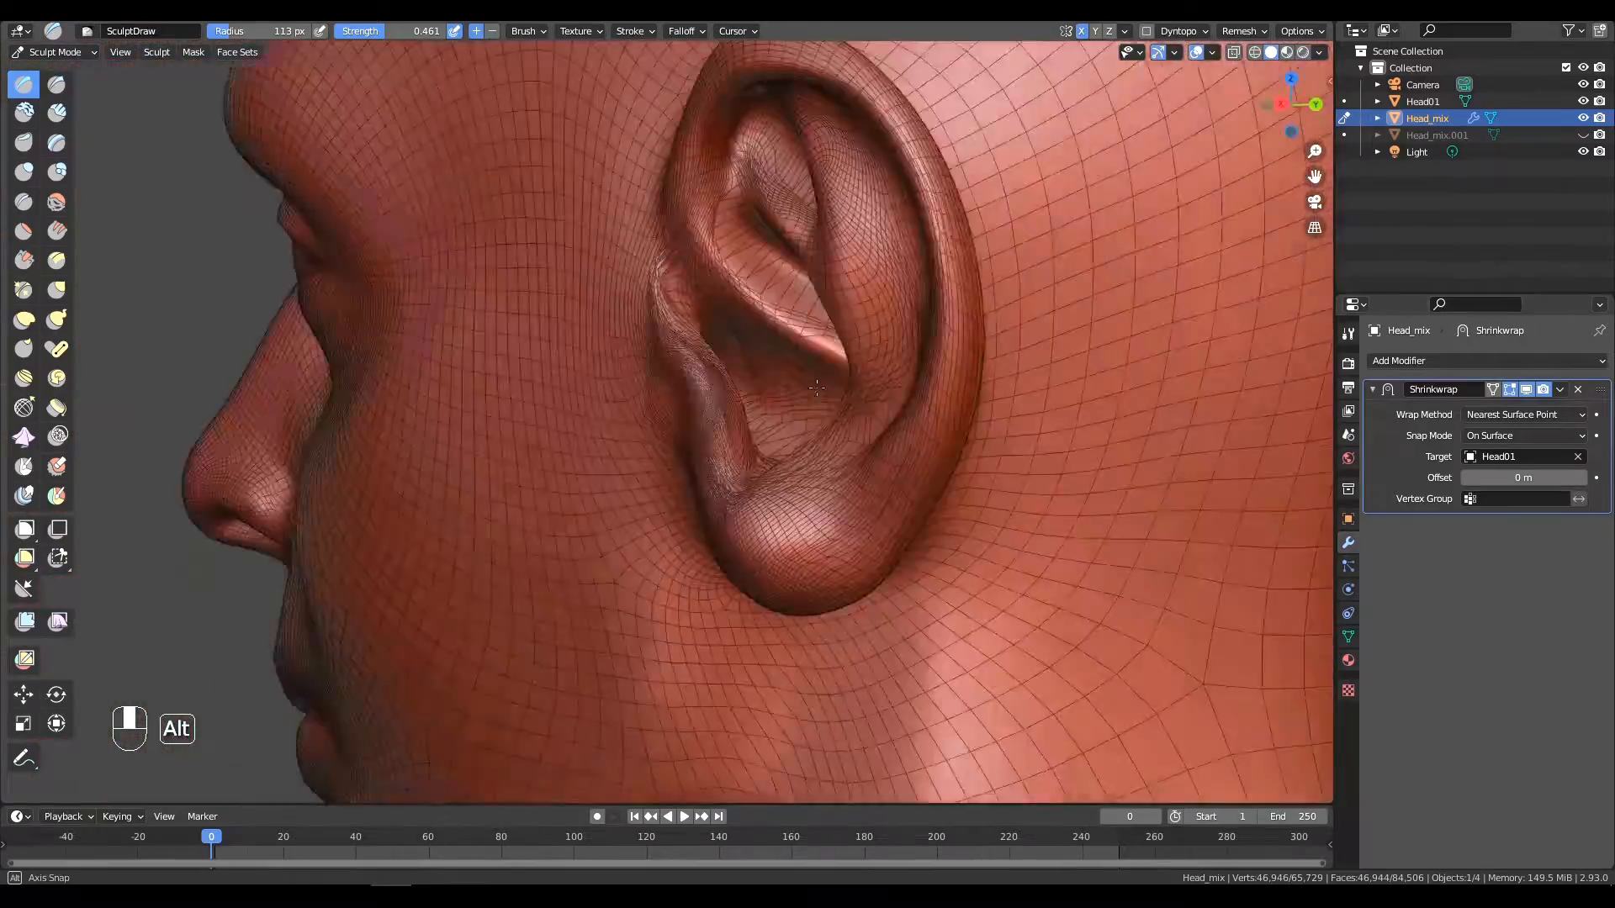
{"action": "left_click_drag", "start_coordinate": [817, 388], "coordinate": [875, 366], "text": "alt"}
{"action": "mouse_move", "coordinate": [874, 367]}
{"action": "left_mouse_down", "text": "alt+shift"}
{"action": "mouse_move", "coordinate": [875, 429]}
{"action": "mouse_move", "coordinate": [843, 481]}
{"action": "mouse_move", "coordinate": [730, 447]}
{"action": "left_mouse_up", "text": "alt+shift"}
{"action": "left_click", "coordinate": [1525, 389]}
Set the Draw brush radius to 62 px and carve the ear's upper inner hollows inward, smoothing the transitions.
{"action": "key", "text": "x"}
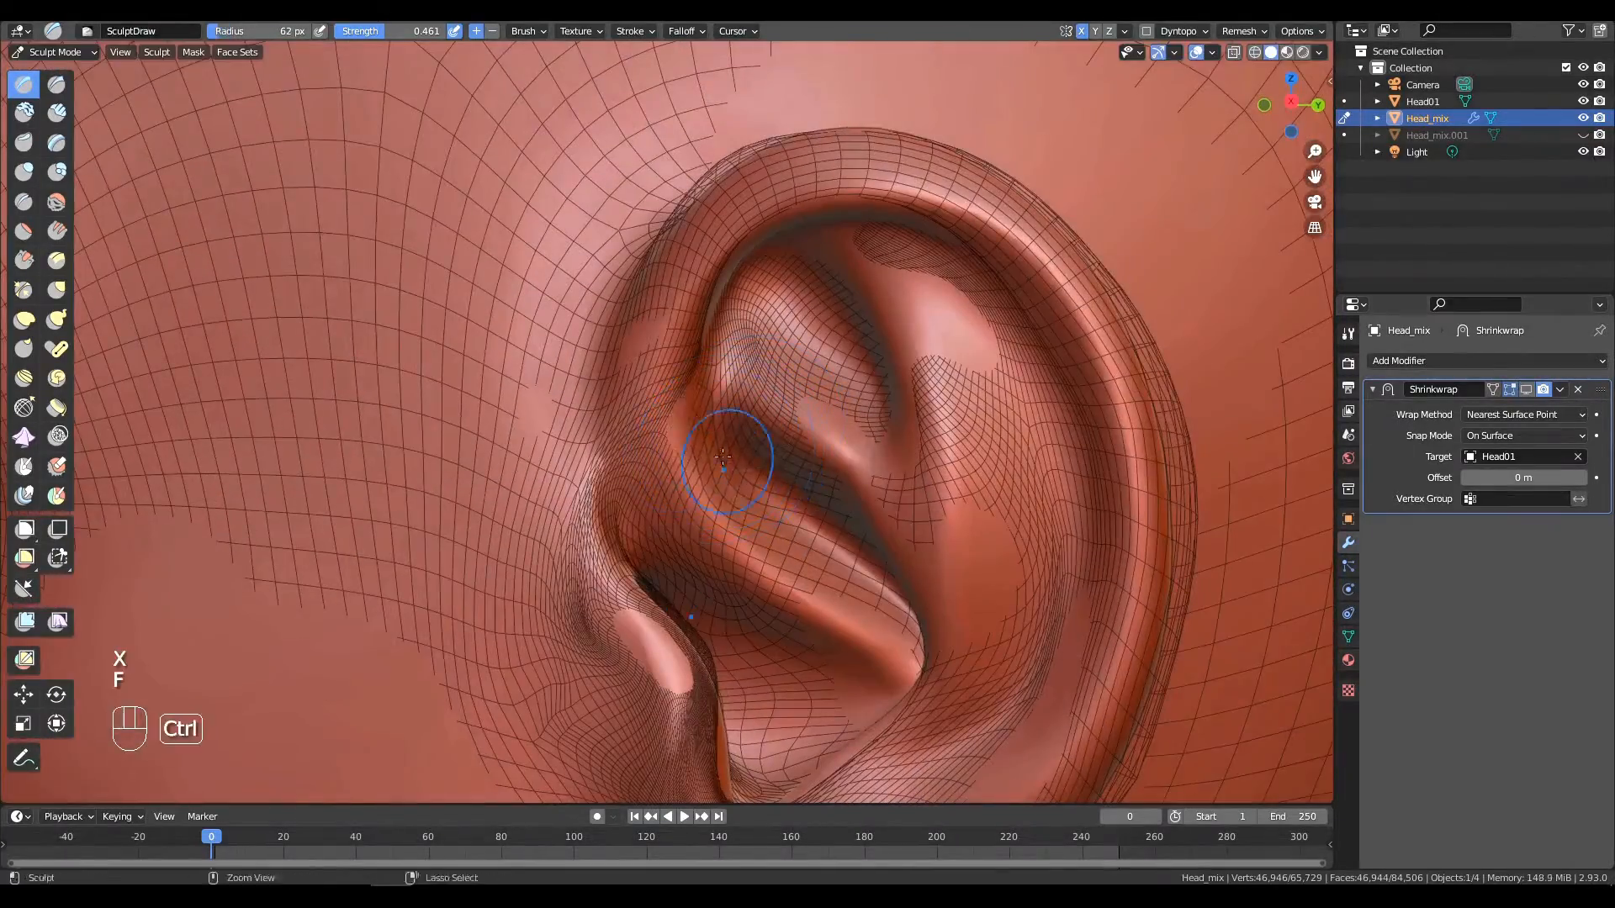
{"action": "middle_click_drag", "start_coordinate": [741, 498], "coordinate": [719, 454]}
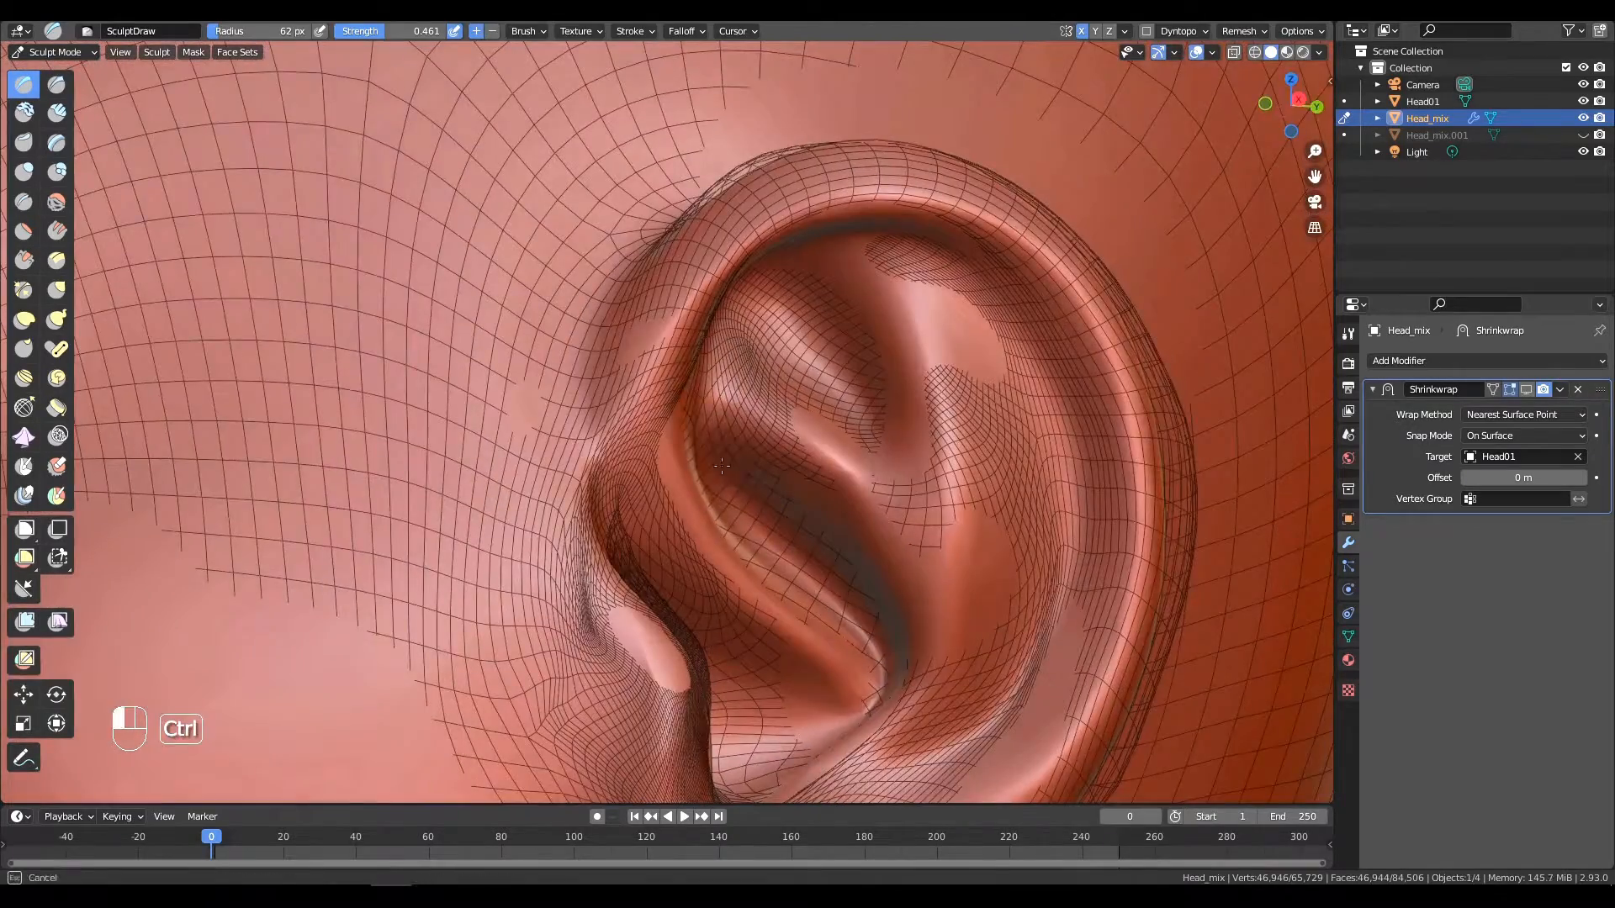
{"action": "mouse_move", "coordinate": [722, 465]}
{"action": "left_mouse_down", "text": "alt"}
{"action": "mouse_move", "coordinate": [784, 160]}
{"action": "mouse_move", "coordinate": [980, 606]}
{"action": "mouse_move", "coordinate": [866, 488]}
{"action": "left_mouse_up", "text": "alt"}
{"action": "mouse_move", "coordinate": [867, 488]}
{"action": "left_mouse_down", "text": "ctrl+alt"}
{"action": "mouse_move", "coordinate": [875, 362]}
{"action": "mouse_move", "coordinate": [879, 459]}
{"action": "left_mouse_up", "text": "ctrl+alt"}
{"action": "left_click", "coordinate": [1526, 390]}
{"action": "left_click_drag", "start_coordinate": [741, 367], "coordinate": [757, 382], "text": "ctrl"}
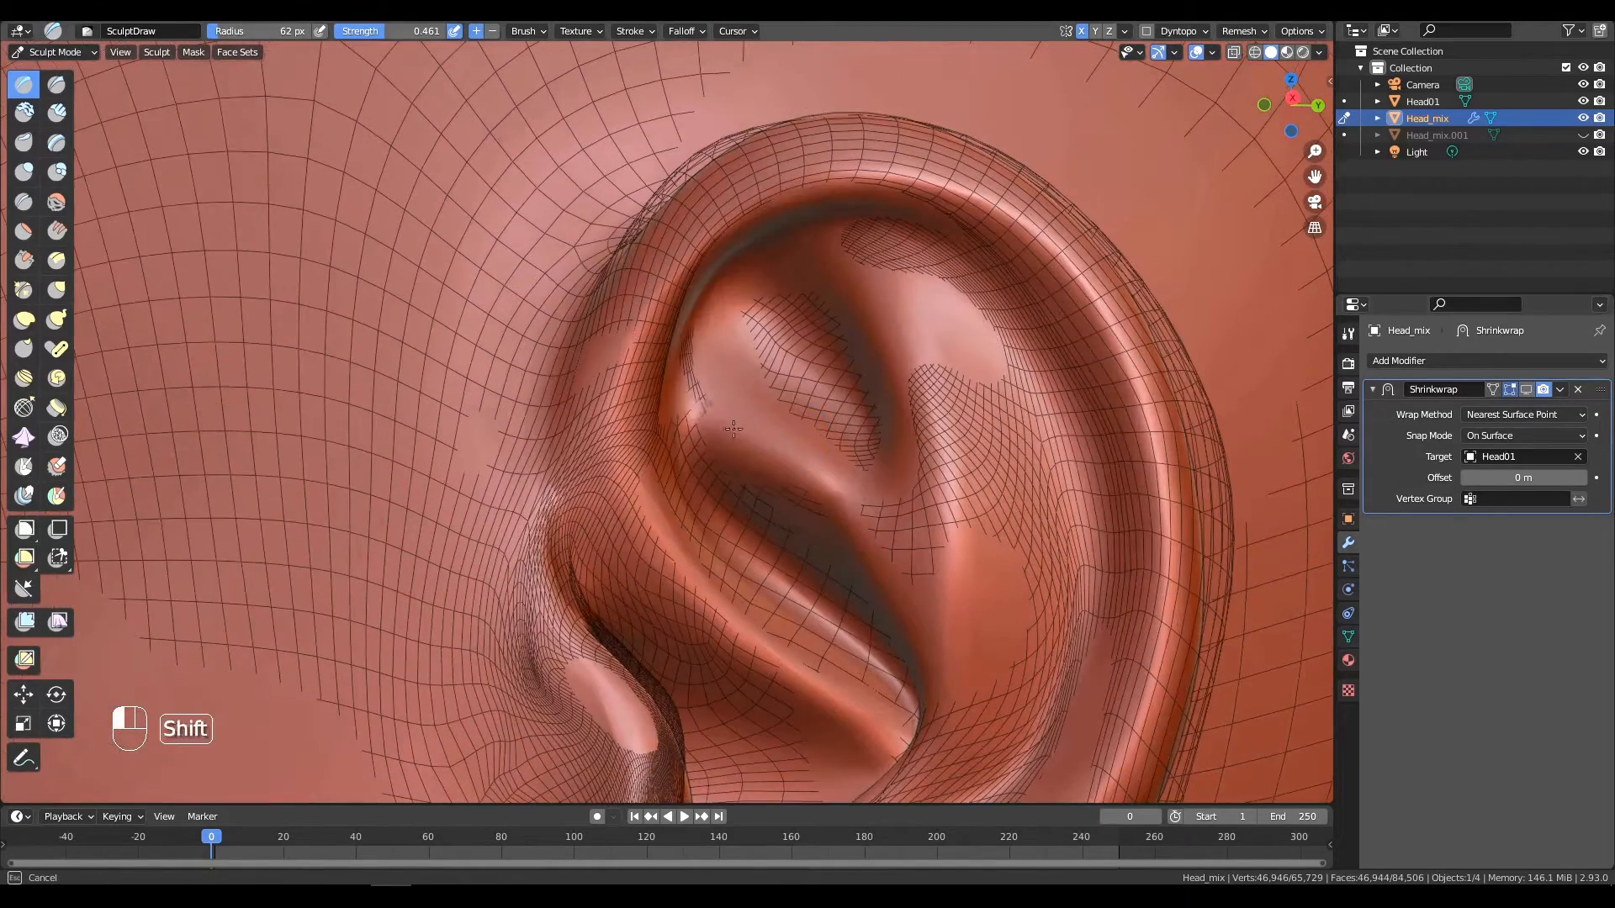
{"action": "mouse_move", "coordinate": [1080, 380]}
{"action": "left_mouse_down", "text": "ctrl+alt"}
{"action": "mouse_move", "coordinate": [1043, 471]}
{"action": "mouse_move", "coordinate": [1001, 431]}
{"action": "left_mouse_up", "text": "ctrl+alt"}
Carve the concha and the fold above the ear canal inward with the Draw brush at 62 px.
{"action": "mouse_move", "coordinate": [996, 437]}
{"action": "left_mouse_down", "text": "ctrl"}
{"action": "mouse_move", "coordinate": [991, 538]}
{"action": "mouse_move", "coordinate": [951, 640]}
{"action": "left_mouse_up", "text": "ctrl"}
{"action": "mouse_move", "coordinate": [850, 719]}
{"action": "left_mouse_down", "text": "alt+shift"}
{"action": "mouse_move", "coordinate": [895, 572]}
{"action": "mouse_move", "coordinate": [812, 618]}
{"action": "left_mouse_up", "text": "alt+shift"}
{"action": "left_click_drag", "start_coordinate": [896, 588], "coordinate": [820, 496], "text": "alt+shift"}
{"action": "mouse_move", "coordinate": [950, 496]}
{"action": "left_mouse_down", "text": "alt"}
{"action": "mouse_move", "coordinate": [841, 504]}
{"action": "mouse_move", "coordinate": [984, 463]}
{"action": "left_mouse_up", "text": "alt"}
{"action": "mouse_move", "coordinate": [736, 576]}
{"action": "left_mouse_down", "text": "alt"}
{"action": "mouse_move", "coordinate": [598, 547]}
{"action": "mouse_move", "coordinate": [664, 580]}
{"action": "mouse_move", "coordinate": [664, 504]}
{"action": "left_mouse_up", "text": "alt"}
{"action": "mouse_move", "coordinate": [621, 561]}
{"action": "left_mouse_down", "text": "alt"}
{"action": "mouse_move", "coordinate": [604, 457]}
{"action": "mouse_move", "coordinate": [728, 394]}
{"action": "left_mouse_up", "text": "alt"}
{"action": "left_click_drag", "start_coordinate": [580, 328], "coordinate": [618, 370], "text": "alt"}
{"action": "left_click_drag", "start_coordinate": [618, 471], "coordinate": [644, 530], "text": "ctrl"}
{"action": "mouse_move", "coordinate": [715, 438]}
{"action": "left_mouse_down", "text": "alt"}
{"action": "mouse_move", "coordinate": [620, 419]}
{"action": "mouse_move", "coordinate": [721, 415]}
{"action": "mouse_move", "coordinate": [703, 404]}
{"action": "left_mouse_up", "text": "alt"}
Check the ear with the Shrinkwrap briefly displayed, and relax and smooth the concha mesh with Slide Relax at 62 px.
{"action": "left_click", "coordinate": [1526, 390]}
{"action": "scroll", "coordinate": [807, 387], "scroll_direction": "down", "scroll_amount": 1}
{"action": "mouse_move", "coordinate": [807, 387]}
{"action": "left_mouse_down", "text": "alt"}
{"action": "mouse_move", "coordinate": [639, 379]}
{"action": "mouse_move", "coordinate": [639, 286]}
{"action": "mouse_move", "coordinate": [740, 278]}
{"action": "left_mouse_up", "text": "alt"}
{"action": "left_click", "coordinate": [1526, 390]}
{"action": "mouse_move", "coordinate": [757, 353]}
{"action": "left_mouse_down", "text": "alt"}
{"action": "mouse_move", "coordinate": [698, 396]}
{"action": "mouse_move", "coordinate": [761, 414]}
{"action": "left_mouse_up", "text": "alt"}
{"action": "mouse_move", "coordinate": [634, 364]}
{"action": "left_mouse_down", "text": "alt"}
{"action": "mouse_move", "coordinate": [664, 421]}
{"action": "mouse_move", "coordinate": [588, 364]}
{"action": "mouse_move", "coordinate": [634, 434]}
{"action": "left_mouse_up", "text": "alt"}
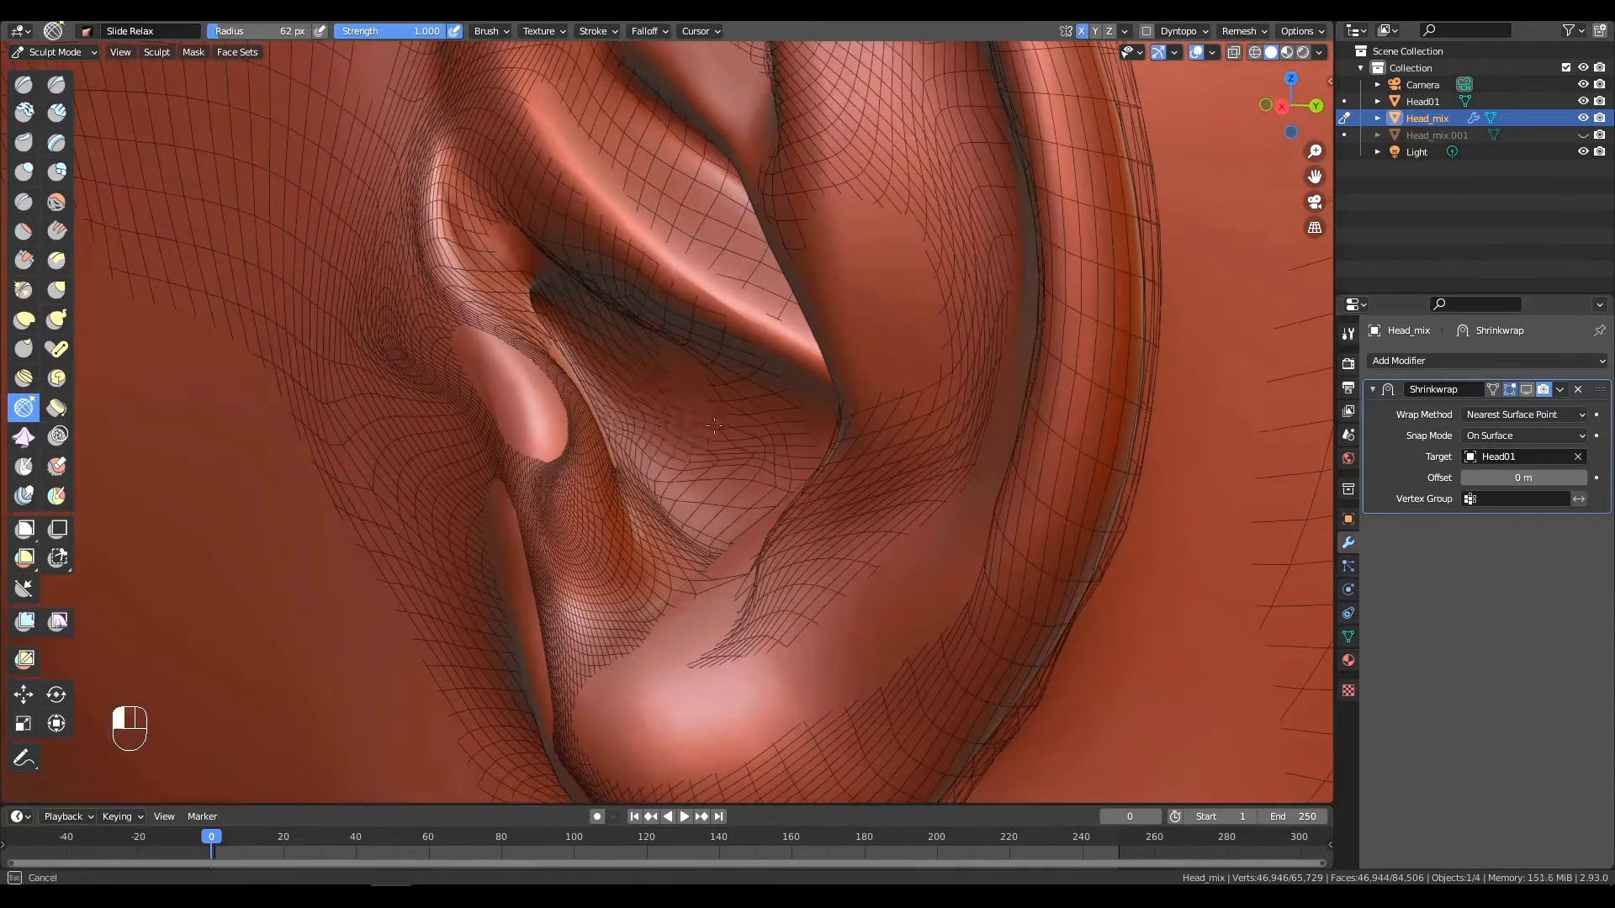
{"action": "left_click_drag", "start_coordinate": [665, 492], "coordinate": [641, 446], "text": "shift"}
{"action": "mouse_move", "coordinate": [641, 445]}
{"action": "left_mouse_down", "text": "alt"}
{"action": "mouse_move", "coordinate": [662, 411]}
{"action": "mouse_move", "coordinate": [637, 315]}
{"action": "mouse_move", "coordinate": [633, 401]}
{"action": "mouse_move", "coordinate": [650, 401]}
{"action": "mouse_move", "coordinate": [656, 346]}
{"action": "left_mouse_up", "text": "alt"}
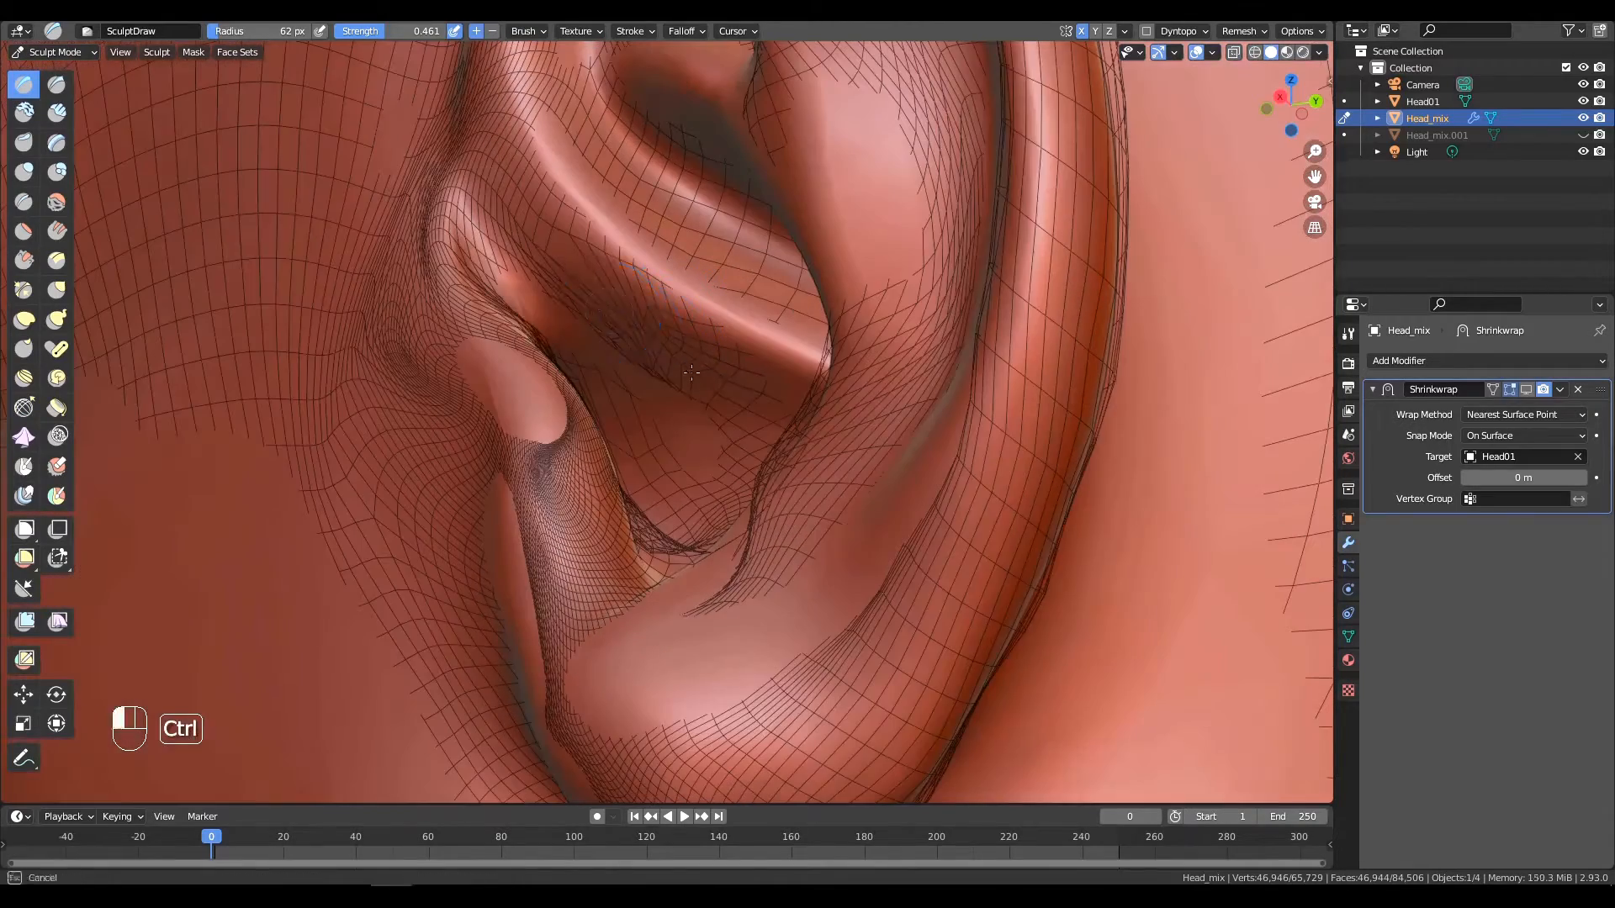
{"action": "left_click_drag", "start_coordinate": [614, 296], "coordinate": [607, 324], "text": "shift"}
Carve the concha floor and the notch above the earlobe inward with the Draw brush at 62 px.
{"action": "mouse_move", "coordinate": [607, 324]}
{"action": "left_mouse_down", "text": "alt"}
{"action": "mouse_move", "coordinate": [565, 437]}
{"action": "mouse_move", "coordinate": [547, 415]}
{"action": "mouse_move", "coordinate": [630, 439]}
{"action": "left_mouse_up", "text": "alt"}
{"action": "middle_click_drag", "start_coordinate": [631, 439], "coordinate": [522, 505], "text": "alt"}
{"action": "mouse_move", "coordinate": [660, 433]}
{"action": "left_mouse_down", "text": "ctrl"}
{"action": "mouse_move", "coordinate": [699, 497]}
{"action": "mouse_move", "coordinate": [774, 463]}
{"action": "left_mouse_up", "text": "ctrl"}
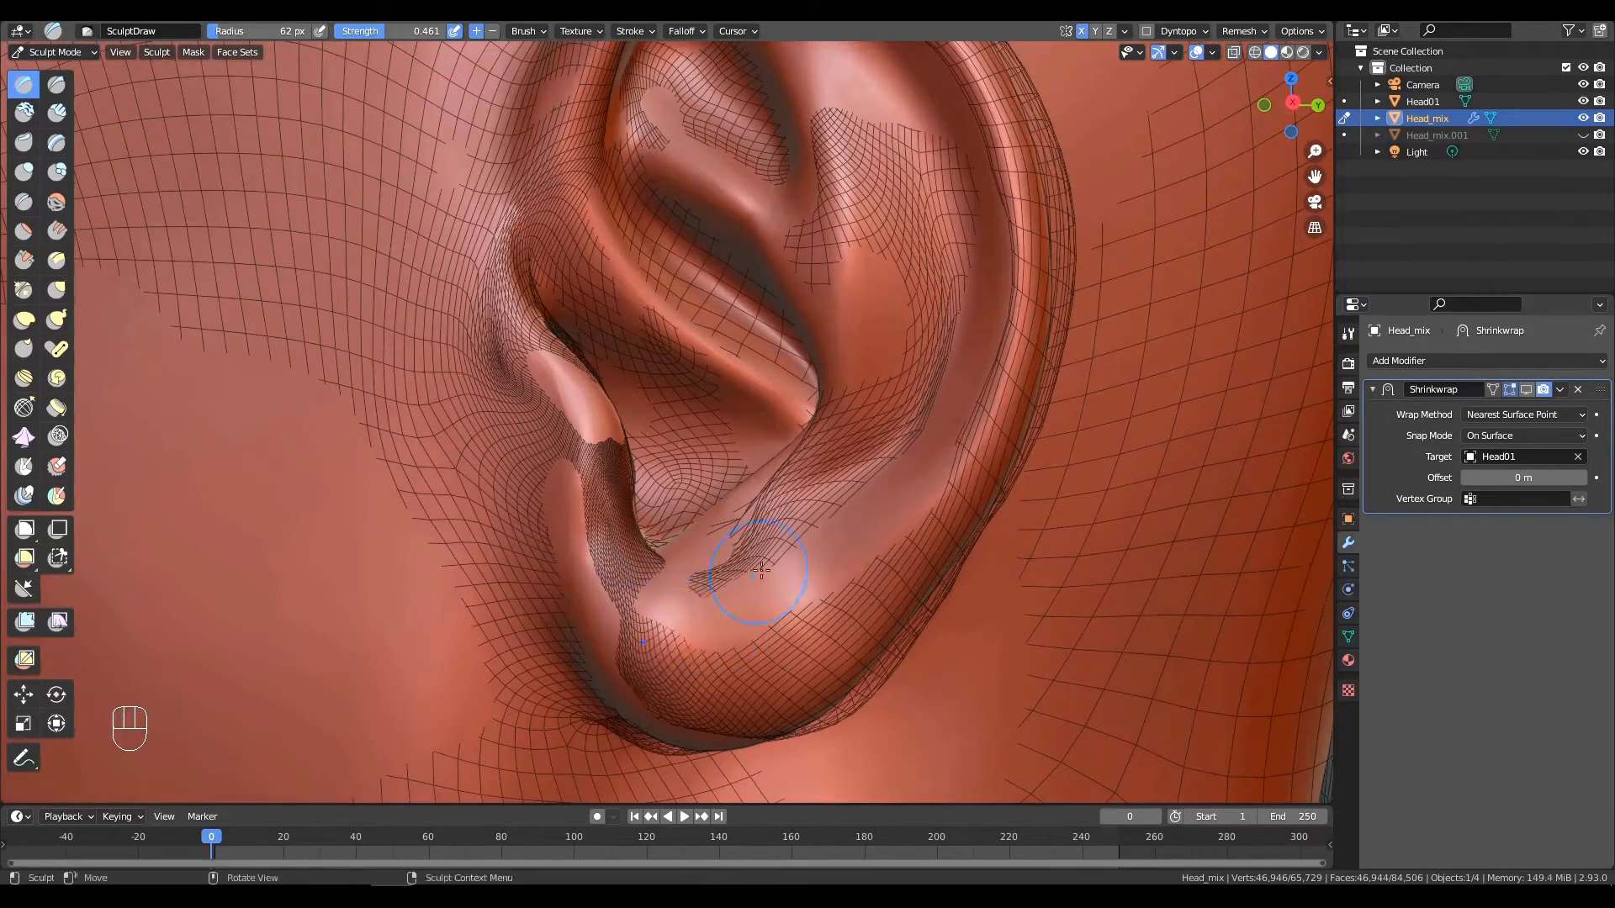
{"action": "mouse_move", "coordinate": [702, 548]}
{"action": "left_mouse_down", "text": "alt"}
{"action": "mouse_move", "coordinate": [715, 538]}
{"action": "mouse_move", "coordinate": [836, 671]}
{"action": "mouse_move", "coordinate": [807, 471]}
{"action": "mouse_move", "coordinate": [738, 361]}
{"action": "left_mouse_up", "text": "alt"}
{"action": "left_click_drag", "start_coordinate": [739, 505], "coordinate": [706, 521], "text": "alt"}
{"action": "left_click", "coordinate": [1525, 388]}
Carve and smooth the recess above the tragus, where the helix root meets the ear canal.
{"action": "mouse_move", "coordinate": [646, 404]}
{"action": "left_mouse_down", "text": "ctrl"}
{"action": "mouse_move", "coordinate": [594, 356]}
{"action": "mouse_move", "coordinate": [640, 407]}
{"action": "mouse_move", "coordinate": [608, 471]}
{"action": "mouse_move", "coordinate": [580, 421]}
{"action": "left_mouse_up", "text": "ctrl"}
{"action": "mouse_move", "coordinate": [580, 421]}
{"action": "left_mouse_down", "text": "shift"}
{"action": "mouse_move", "coordinate": [618, 463]}
{"action": "mouse_move", "coordinate": [644, 428]}
{"action": "mouse_move", "coordinate": [613, 370]}
{"action": "left_mouse_up", "text": "shift"}
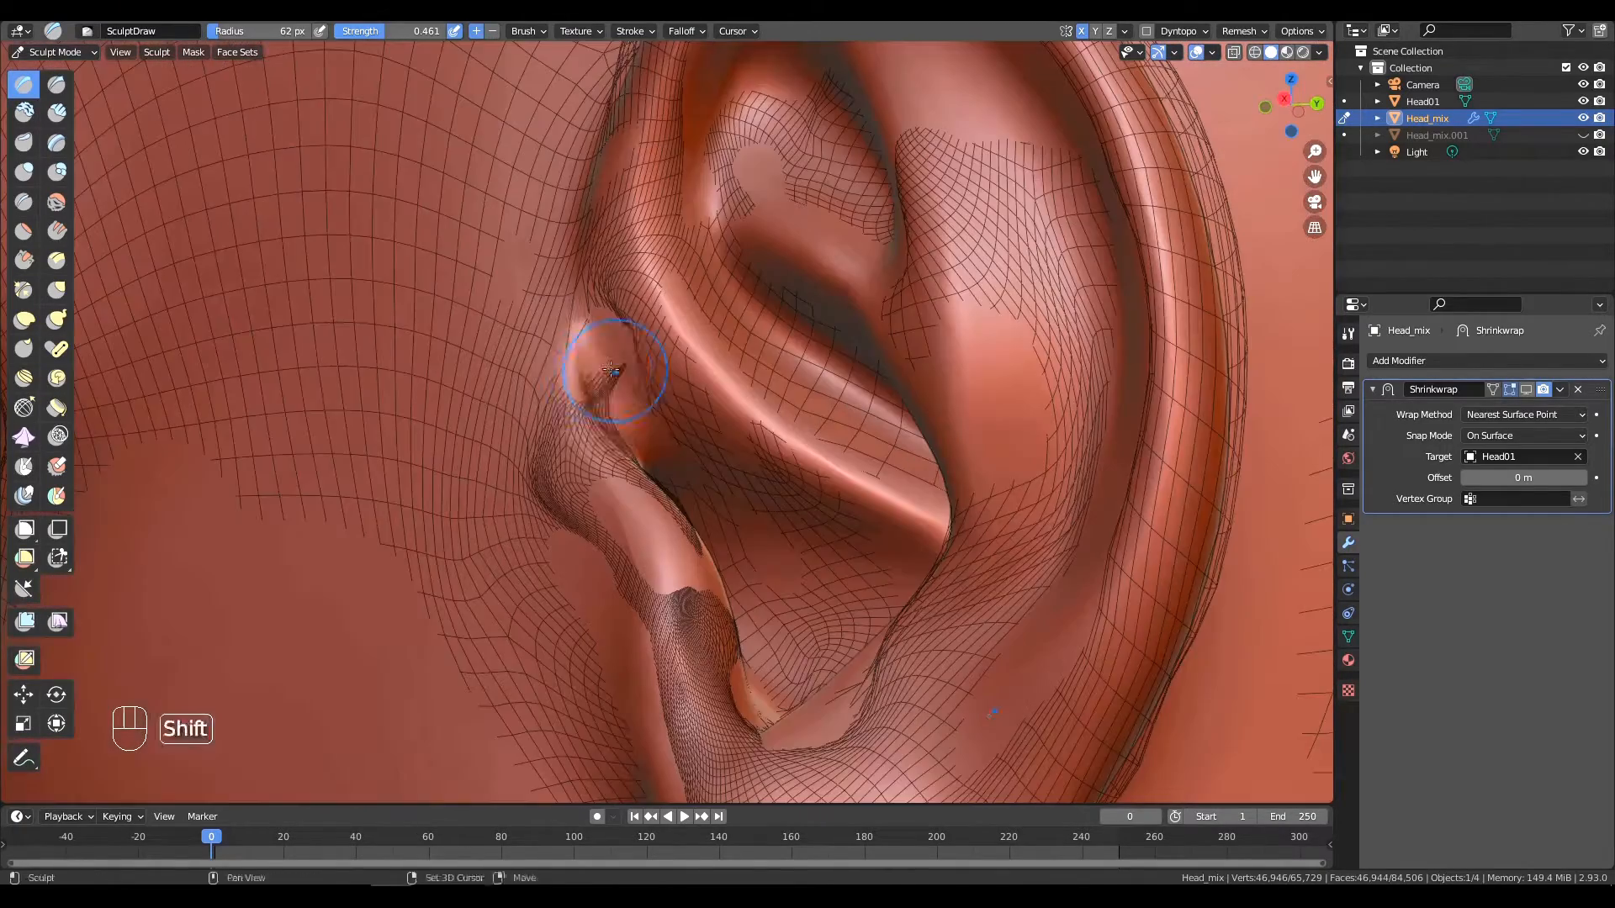
{"action": "left_click_drag", "start_coordinate": [645, 432], "coordinate": [650, 448], "text": "ctrl"}
{"action": "left_click_drag", "start_coordinate": [649, 447], "coordinate": [656, 538], "text": "ctrl+alt"}
{"action": "left_click_drag", "start_coordinate": [656, 538], "coordinate": [723, 526], "text": "alt"}
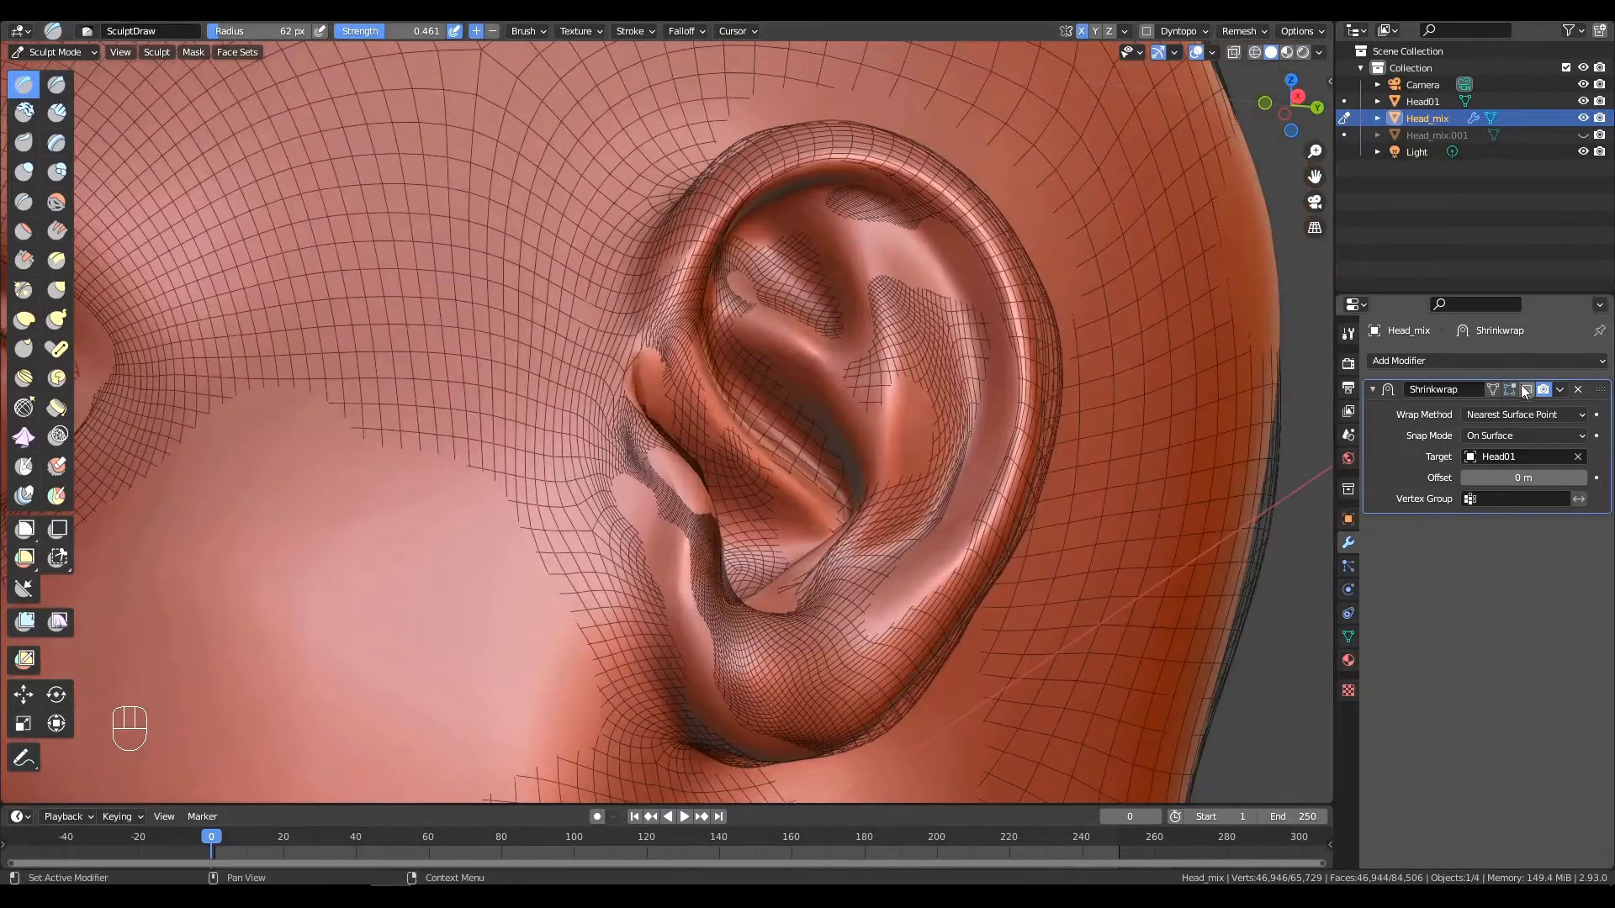
Display the Shrinkwrap effect on Head_mix and review the ear and the whole head.
{"action": "left_click", "coordinate": [1527, 389]}
{"action": "left_click_drag", "start_coordinate": [799, 437], "coordinate": [782, 605], "text": "ctrl+alt"}
{"action": "left_click_drag", "start_coordinate": [673, 588], "coordinate": [731, 597], "text": "alt"}
{"action": "left_click_drag", "start_coordinate": [656, 673], "coordinate": [756, 421], "text": "alt+shift"}
{"action": "left_click_drag", "start_coordinate": [732, 606], "coordinate": [926, 452], "text": "alt"}
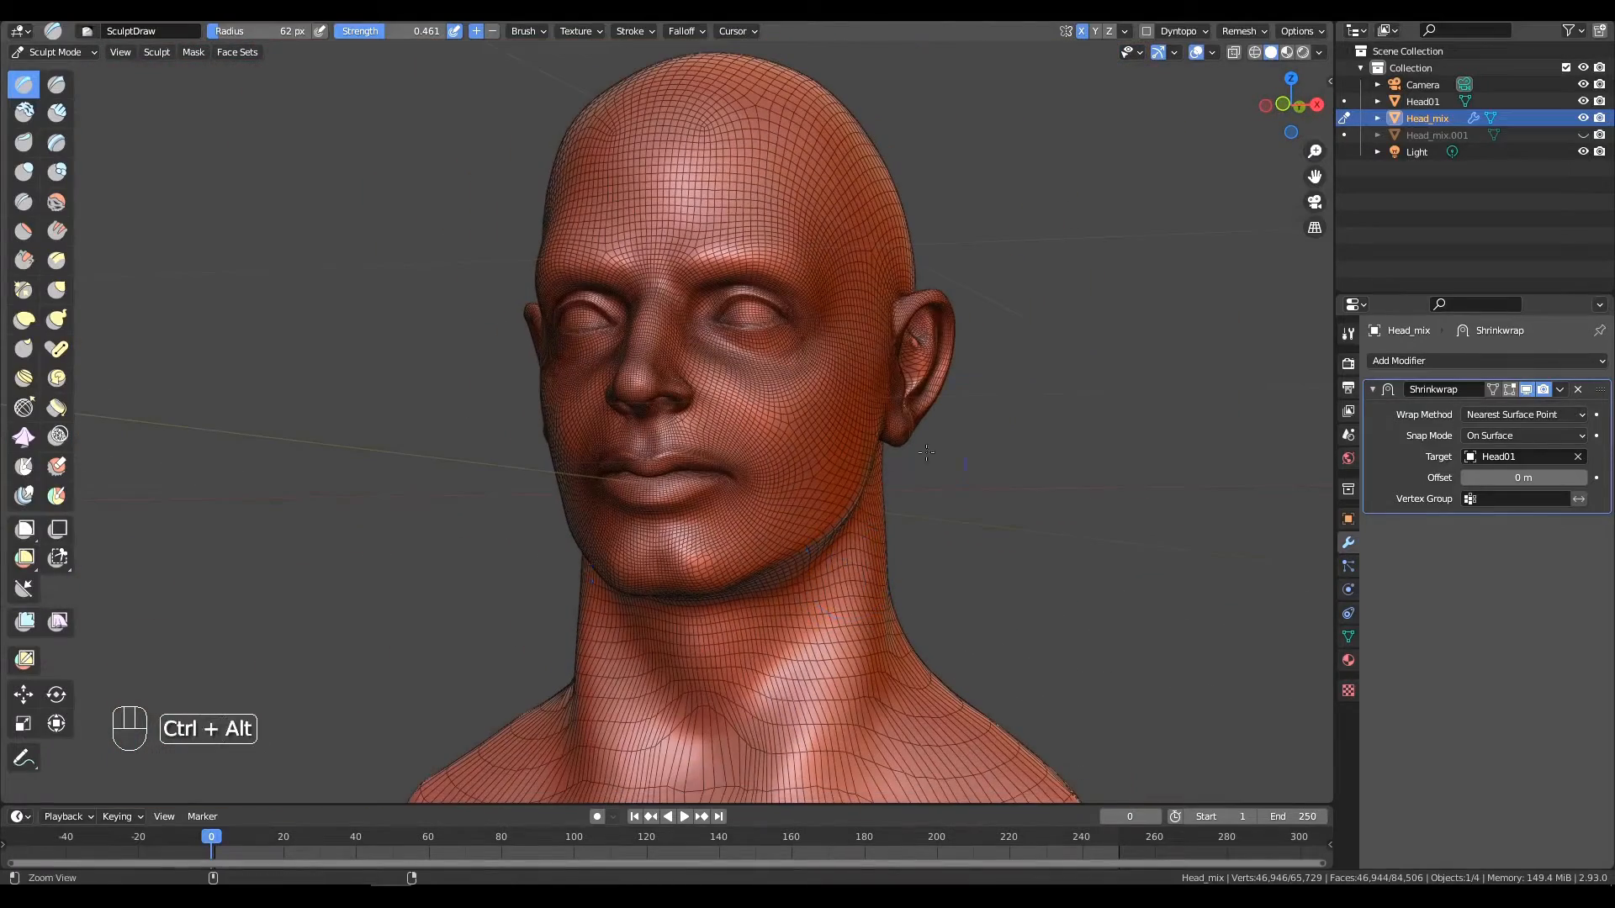
Turn off the floor, axes, 3D cursor, annotations, extras, relationship lines, bones, motion paths and origins overlays.
{"action": "left_click", "coordinate": [1212, 53]}
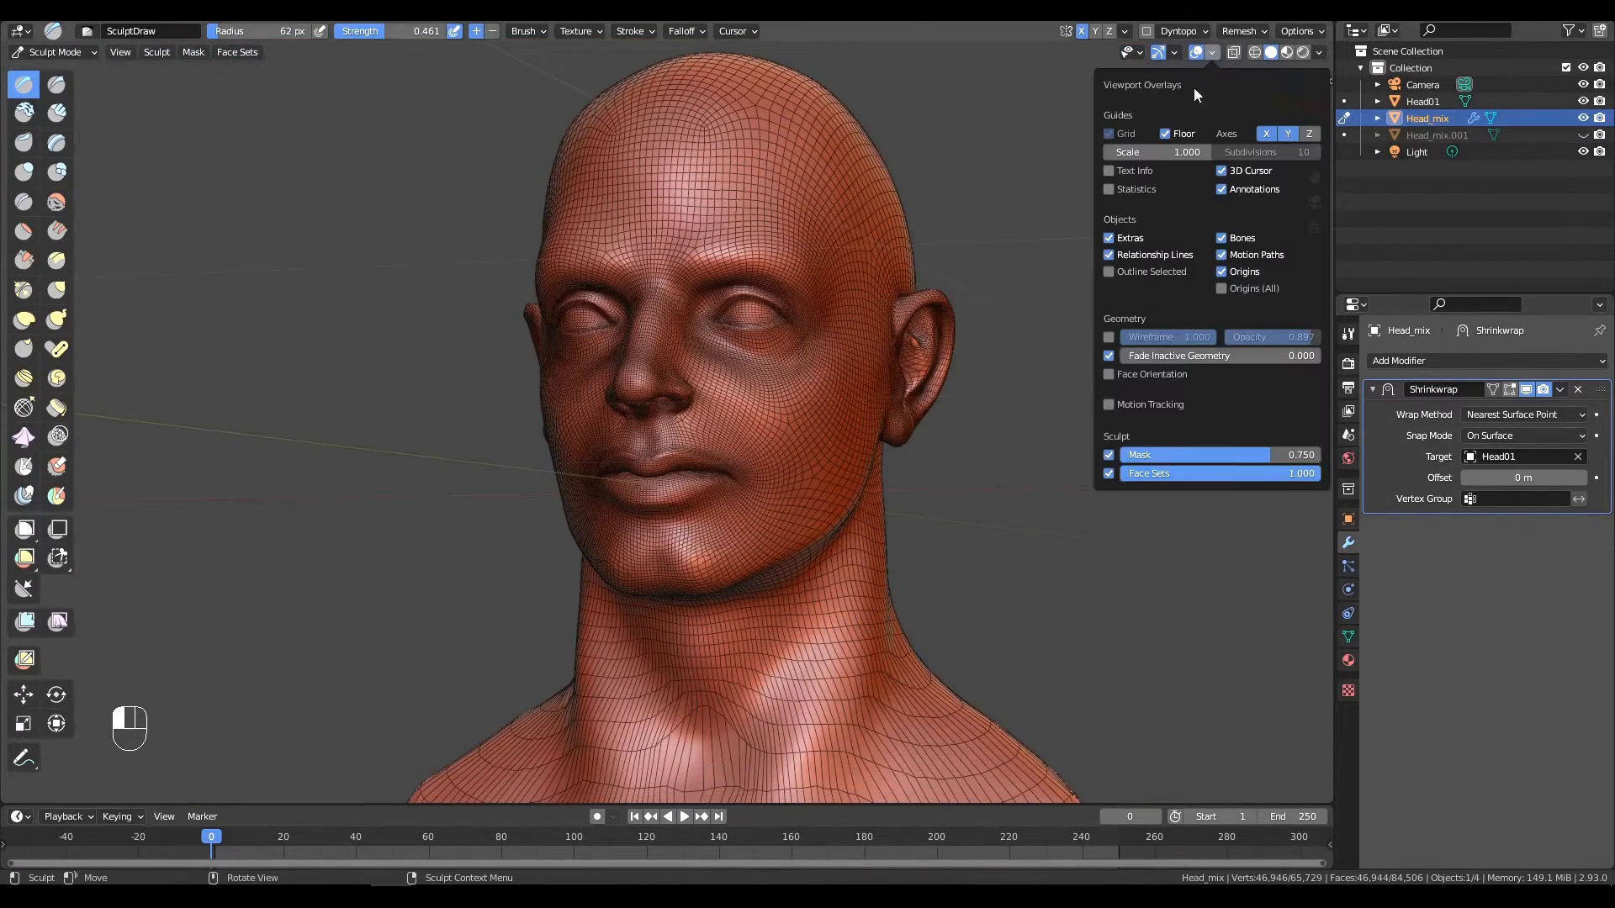
{"action": "left_click", "coordinate": [1160, 134]}
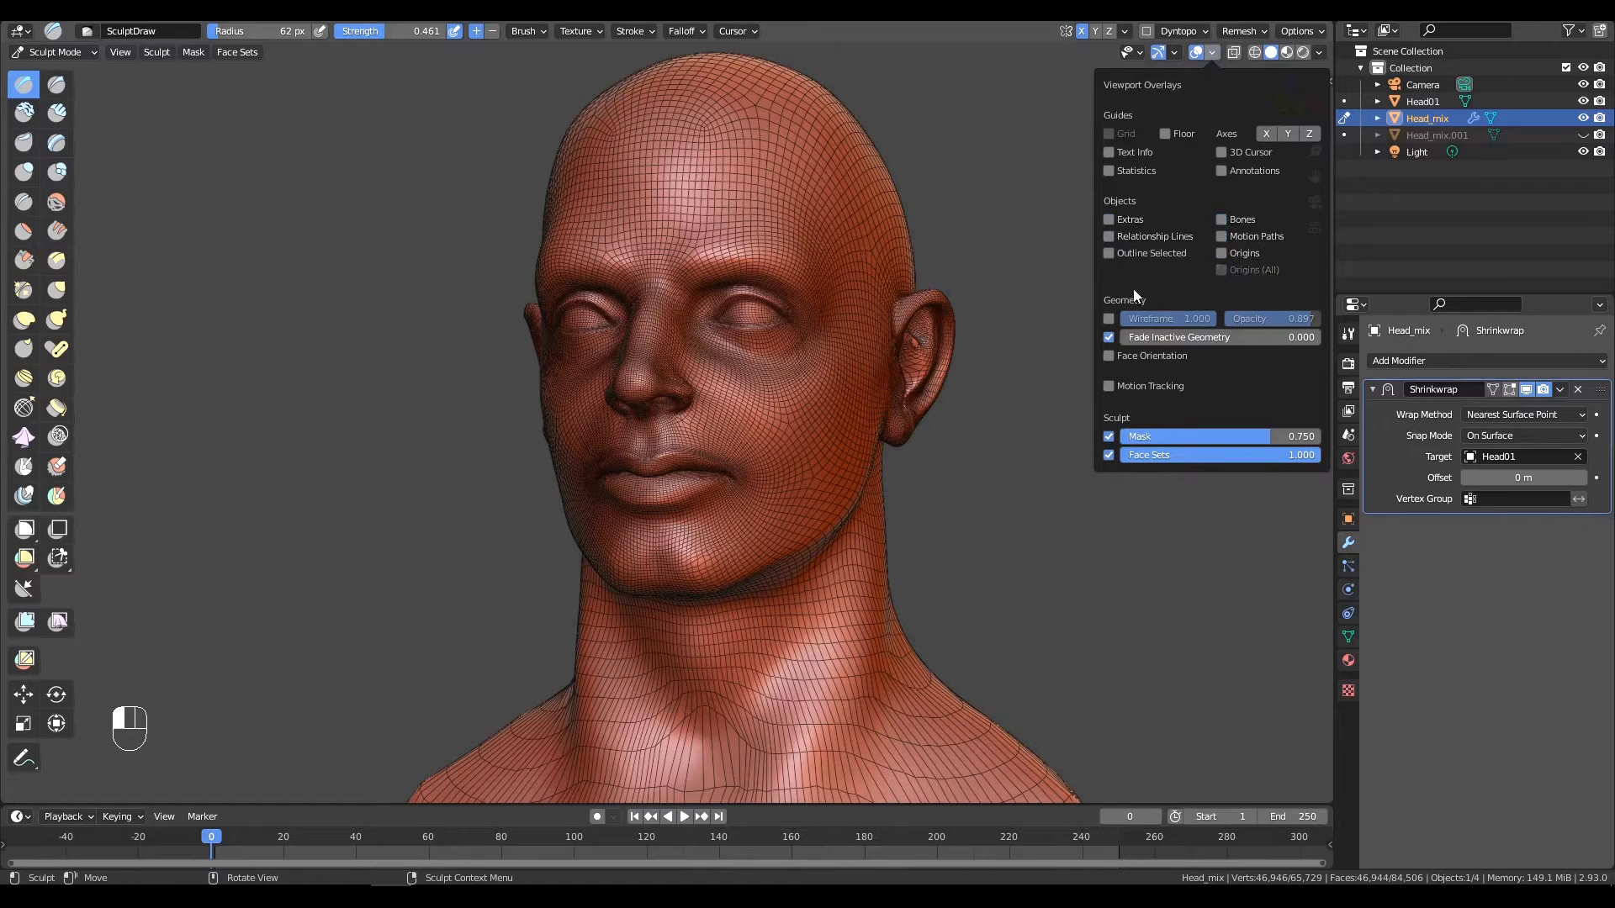
{"action": "left_click_drag", "start_coordinate": [937, 474], "coordinate": [896, 463], "text": "alt"}
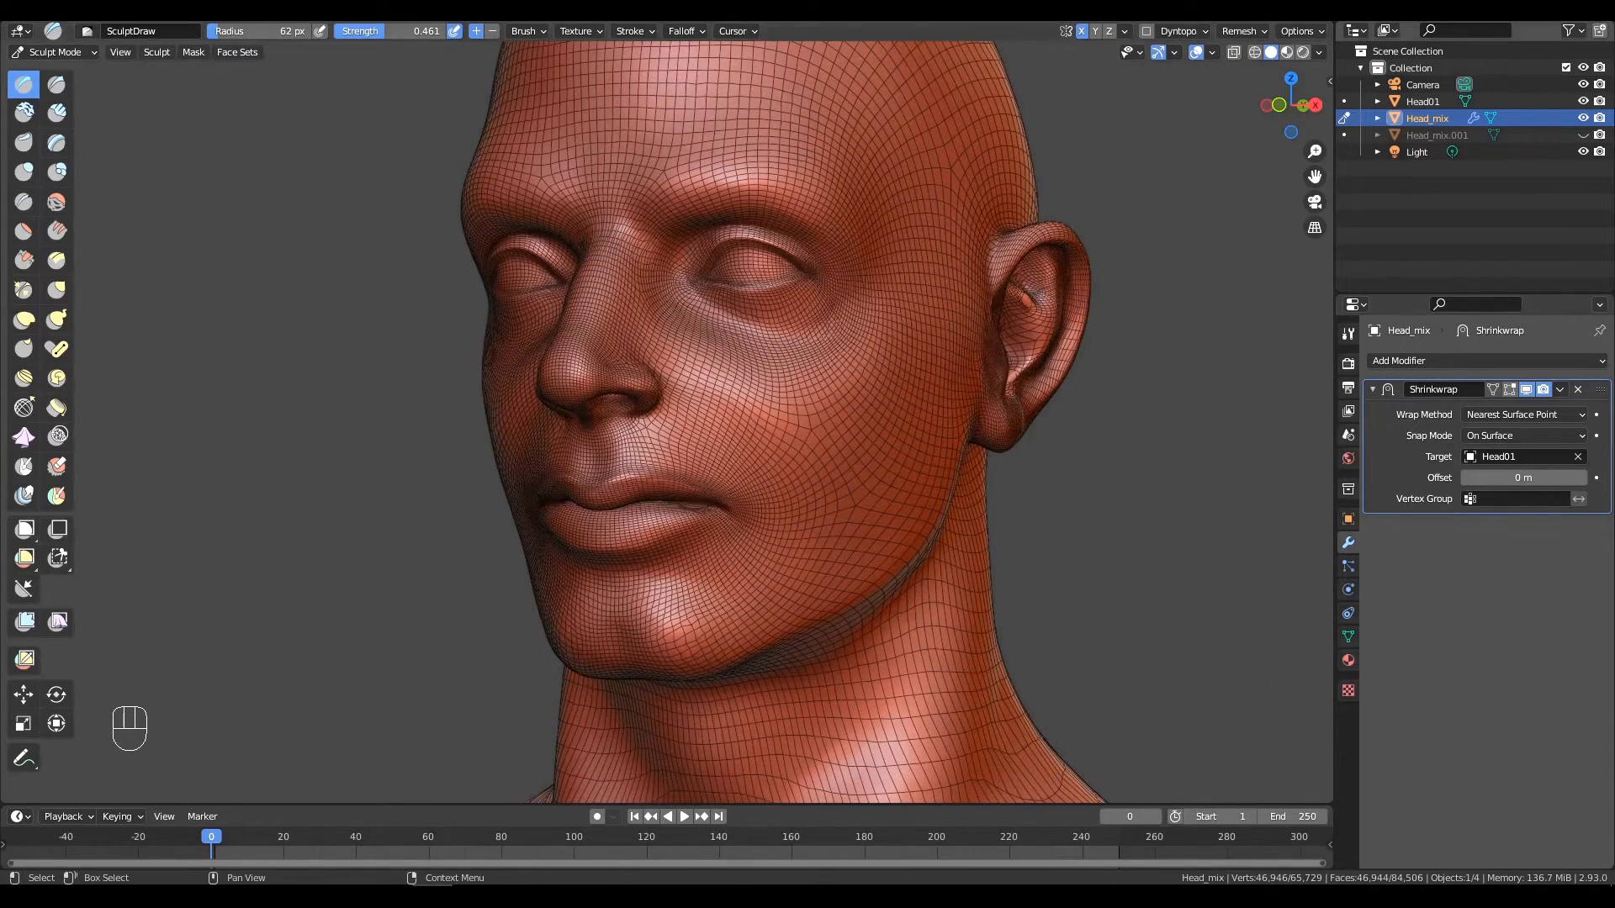
Apply the Shrinkwrap modifier on Head_mix and look over the baked mesh.
{"action": "left_click", "coordinate": [1560, 390]}
{"action": "left_click", "coordinate": [1543, 411]}
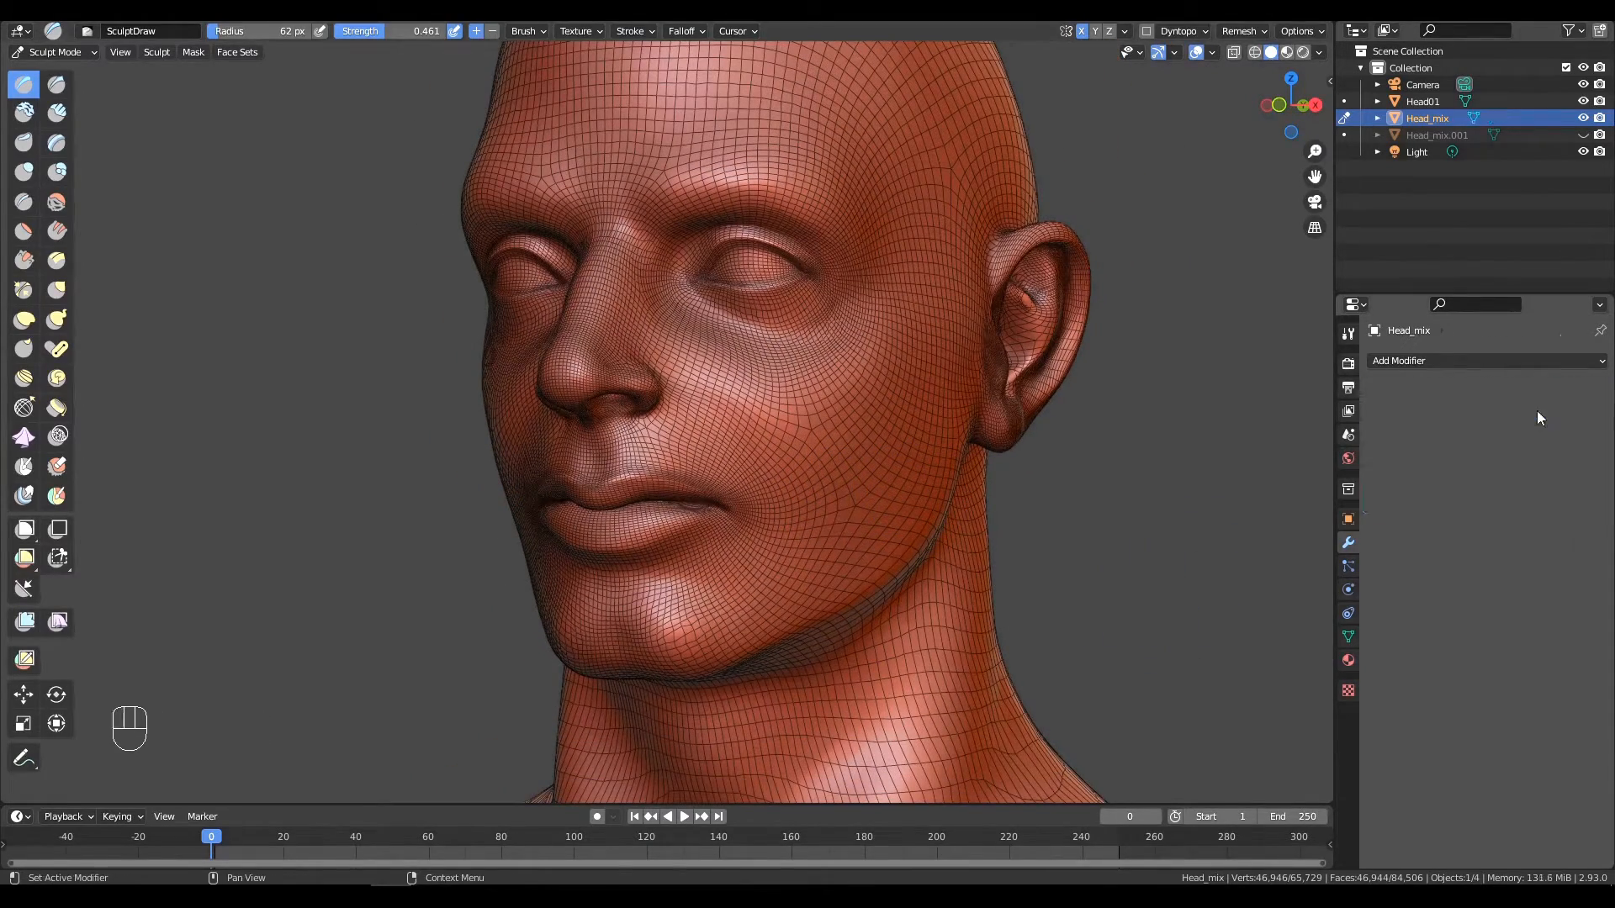
{"action": "left_click_drag", "start_coordinate": [962, 456], "coordinate": [935, 459], "text": "alt"}
{"action": "mouse_move", "coordinate": [935, 458]}
{"action": "left_mouse_down", "text": "ctrl+alt"}
{"action": "mouse_move", "coordinate": [940, 433]}
{"action": "mouse_move", "coordinate": [935, 471]}
{"action": "left_mouse_up", "text": "ctrl+alt"}
{"action": "left_click_drag", "start_coordinate": [936, 471], "coordinate": [945, 529], "text": "ctrl+alt"}
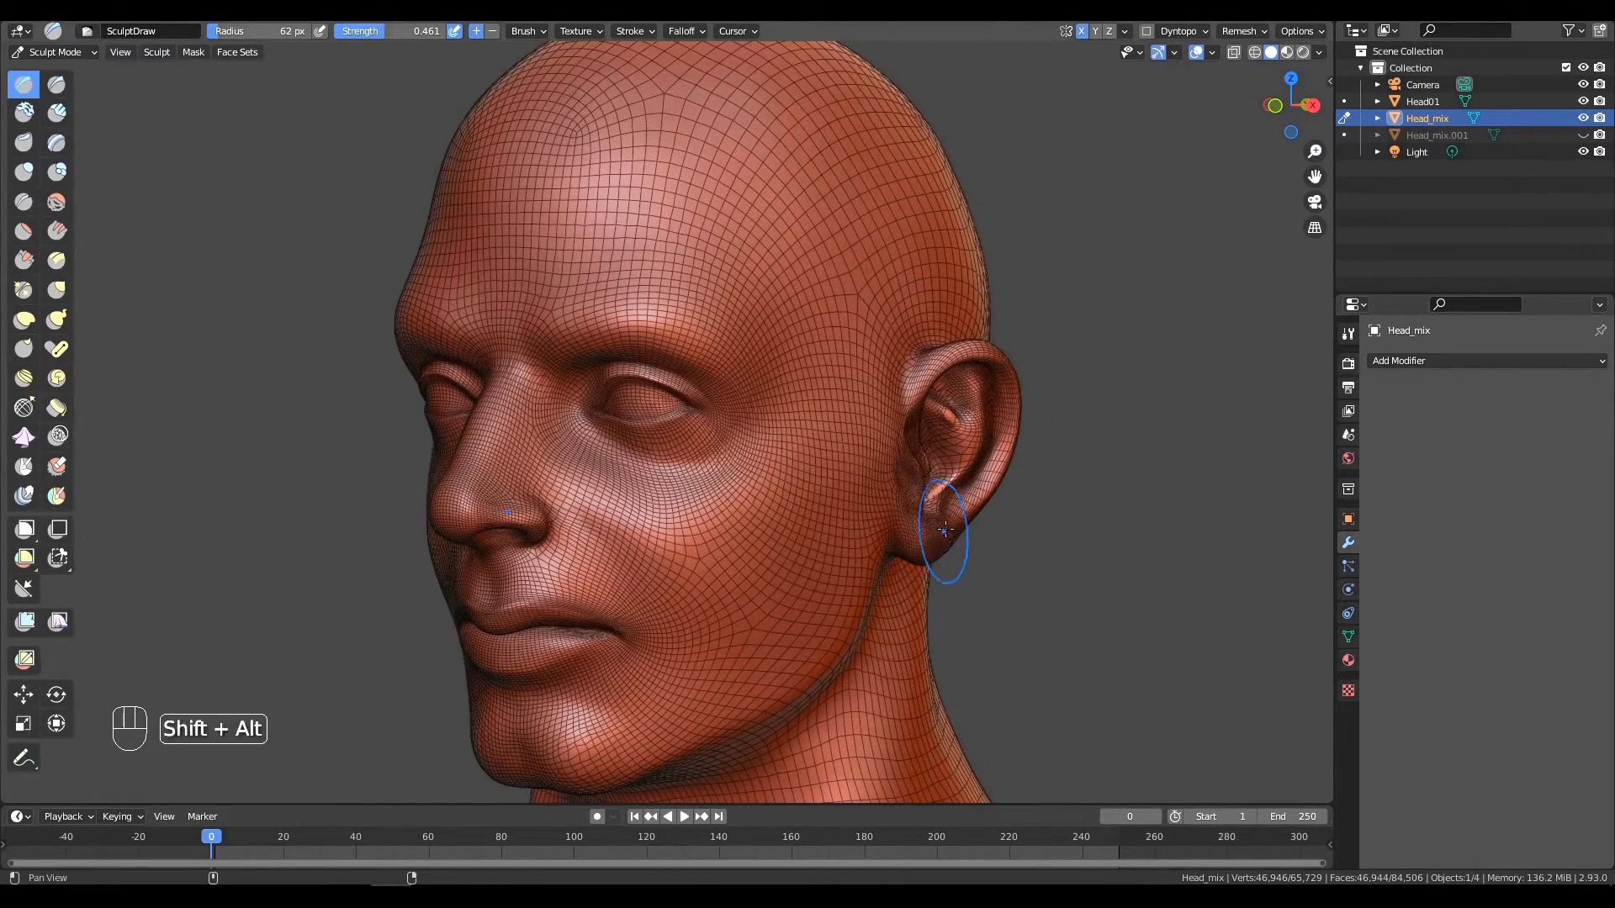
Add a new Shrinkwrap modifier to Head_mix targeting Head01, and hide its effect in the viewport.
{"action": "left_click", "coordinate": [1566, 362]}
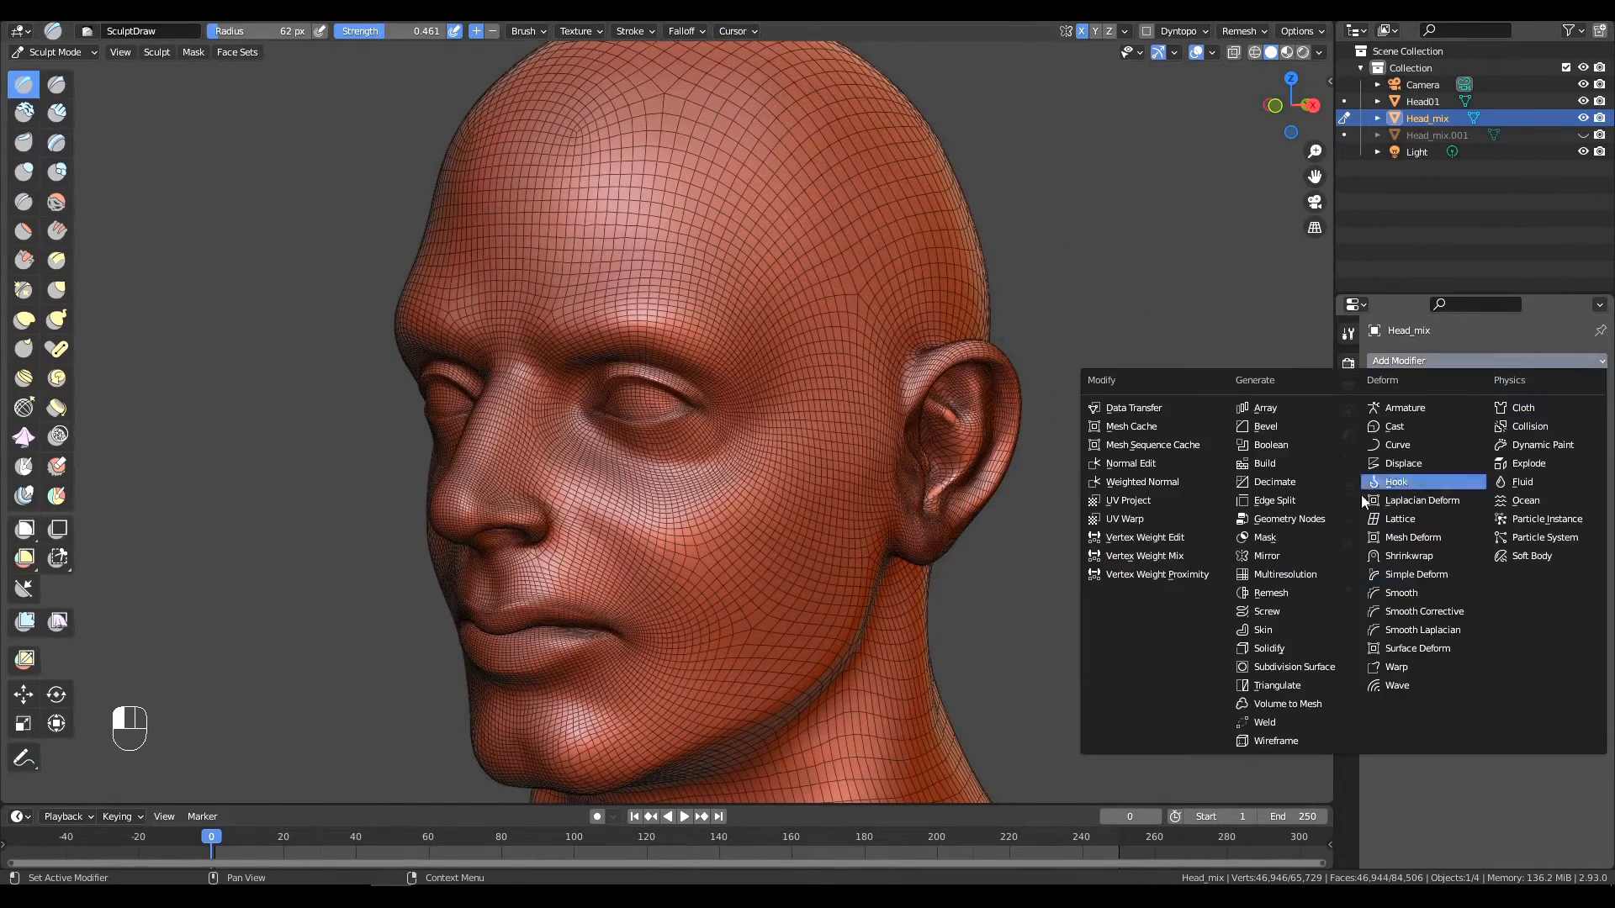
{"action": "left_click", "coordinate": [1443, 558]}
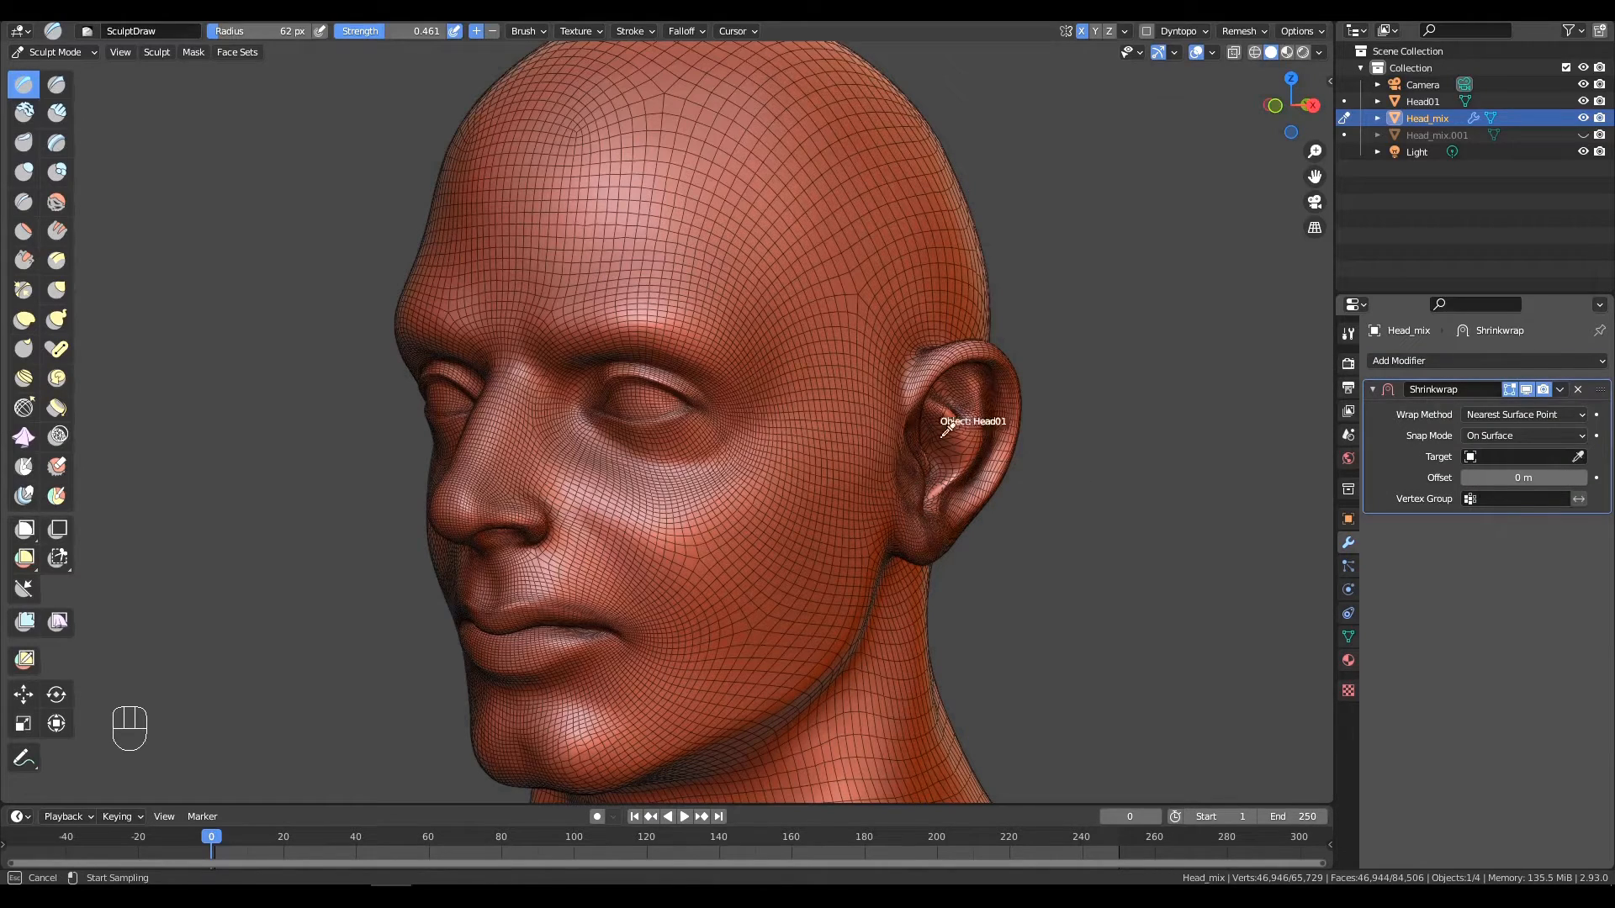
{"action": "left_click", "coordinate": [954, 414]}
{"action": "middle_click_drag", "start_coordinate": [1243, 448], "coordinate": [1069, 447], "text": "ctrl+alt"}
{"action": "middle_click_drag", "start_coordinate": [1069, 446], "coordinate": [1099, 373], "text": "alt"}
{"action": "left_click", "coordinate": [1525, 389]}
Smooth the ear's upper inner folds and the concha to even out the baked mesh.
{"action": "left_click_drag", "start_coordinate": [693, 502], "coordinate": [686, 509], "text": "alt"}
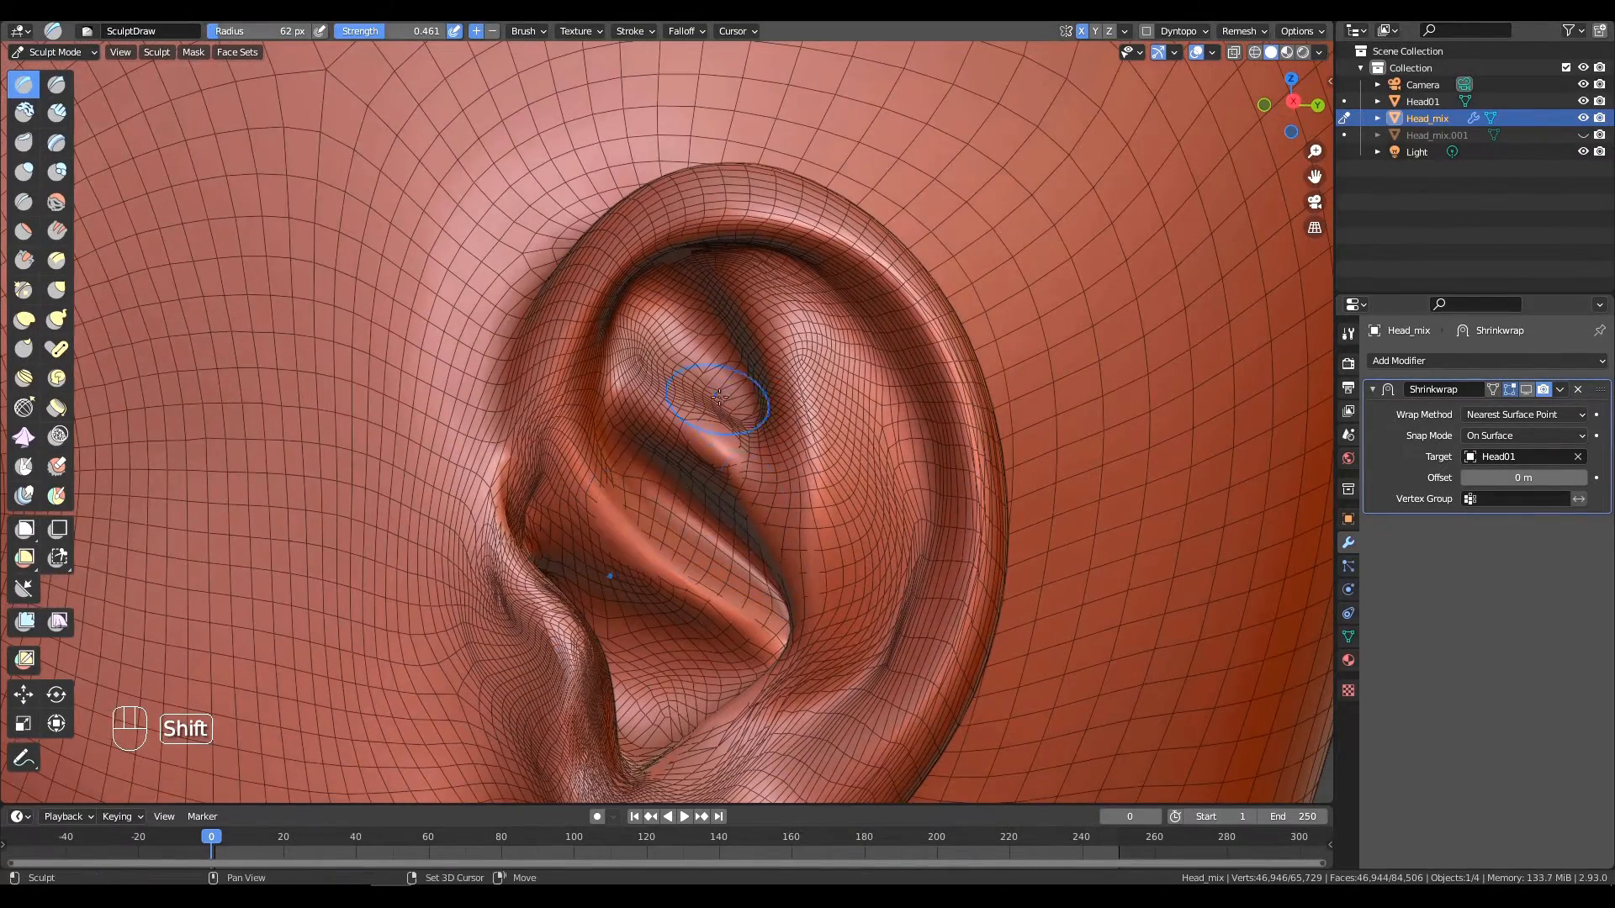
{"action": "left_click_drag", "start_coordinate": [657, 408], "coordinate": [713, 441], "text": "shift"}
{"action": "left_click_drag", "start_coordinate": [761, 281], "coordinate": [803, 341], "text": "shift"}
{"action": "middle_click_drag", "start_coordinate": [808, 345], "coordinate": [778, 336], "text": "alt"}
{"action": "middle_click_drag", "start_coordinate": [707, 294], "coordinate": [828, 324], "text": "alt+shift"}
{"action": "left_click_drag", "start_coordinate": [685, 433], "coordinate": [710, 513], "text": "shift"}
{"action": "middle_click_drag", "start_coordinate": [710, 538], "coordinate": [643, 563], "text": "alt"}
{"action": "left_click_drag", "start_coordinate": [635, 555], "coordinate": [660, 623], "text": "shift"}
{"action": "middle_click_drag", "start_coordinate": [660, 623], "coordinate": [412, 644], "text": "alt"}
Smooth the mesh around the tragus, the antihelix and the lower concha from several angles.
{"action": "left_click_drag", "start_coordinate": [379, 652], "coordinate": [375, 727], "text": "shift"}
{"action": "middle_click_drag", "start_coordinate": [378, 715], "coordinate": [454, 673], "text": "alt"}
{"action": "mouse_move", "coordinate": [454, 672]}
{"action": "middle_mouse_down", "text": "alt+shift"}
{"action": "mouse_move", "coordinate": [732, 378]}
{"action": "mouse_move", "coordinate": [998, 404]}
{"action": "middle_mouse_up", "text": "alt+shift"}
{"action": "mouse_move", "coordinate": [989, 381]}
{"action": "left_mouse_down", "text": "shift"}
{"action": "mouse_move", "coordinate": [1063, 336]}
{"action": "mouse_move", "coordinate": [975, 504]}
{"action": "mouse_move", "coordinate": [892, 547]}
{"action": "left_mouse_up", "text": "shift"}
{"action": "middle_click_drag", "start_coordinate": [892, 547], "coordinate": [989, 459], "text": "alt"}
{"action": "left_click_drag", "start_coordinate": [988, 457], "coordinate": [778, 446], "text": "alt"}
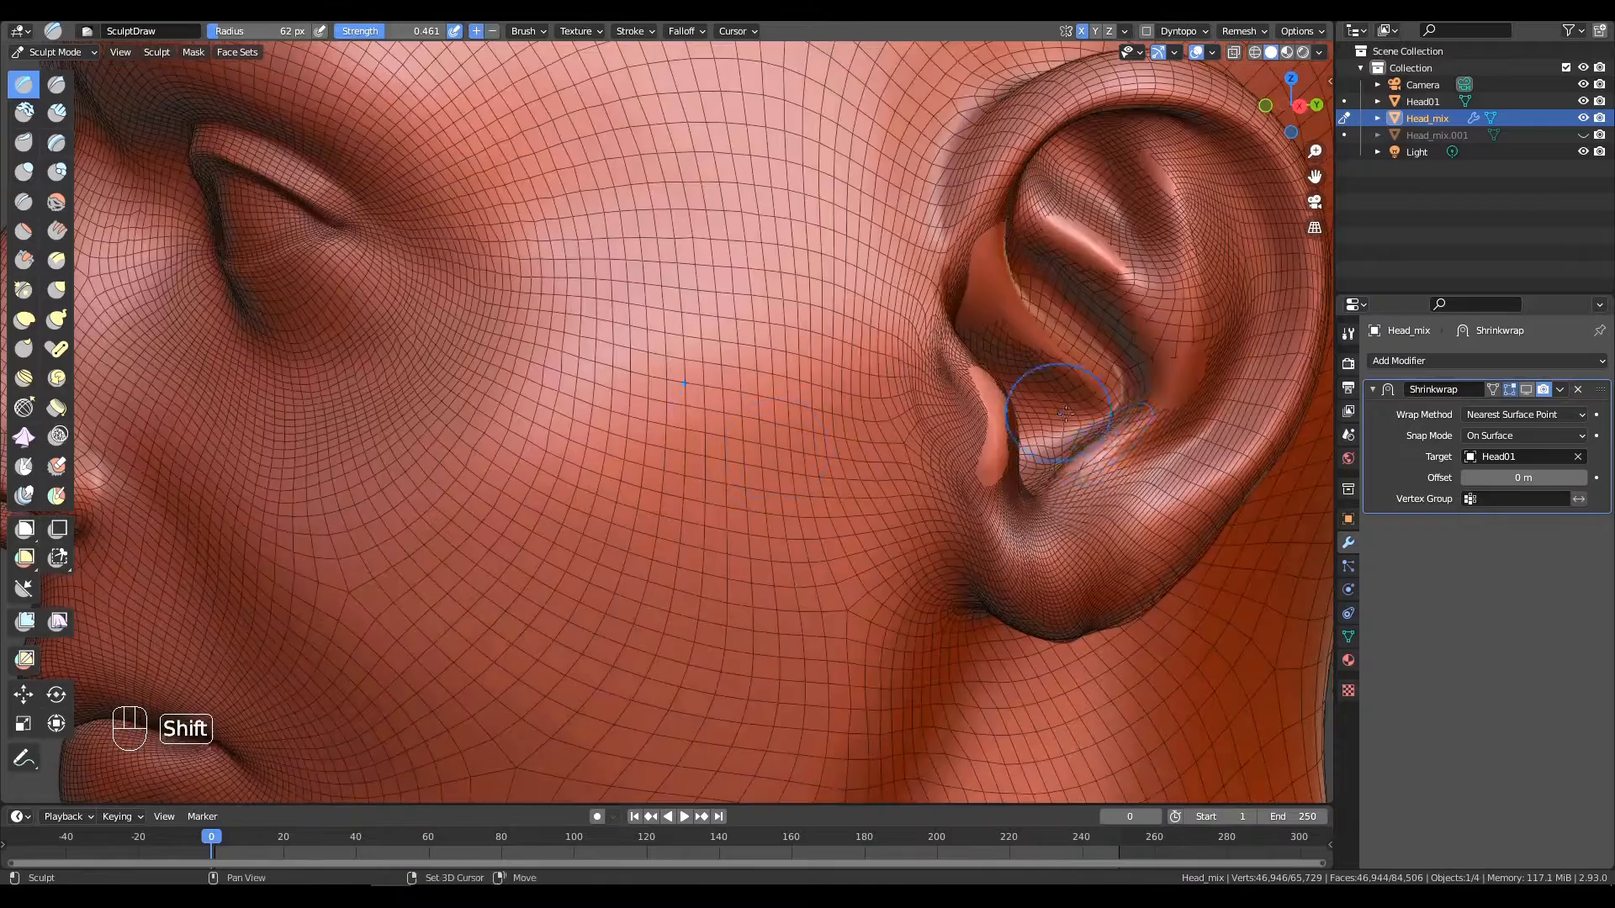
{"action": "left_click_drag", "start_coordinate": [1110, 417], "coordinate": [1032, 581], "text": "shift"}
{"action": "mouse_move", "coordinate": [1111, 498]}
{"action": "left_mouse_down", "text": "alt"}
{"action": "mouse_move", "coordinate": [1092, 477]}
{"action": "mouse_move", "coordinate": [1055, 551]}
{"action": "left_mouse_up", "text": "alt"}
{"action": "left_click_drag", "start_coordinate": [1055, 464], "coordinate": [1044, 495], "text": "alt"}
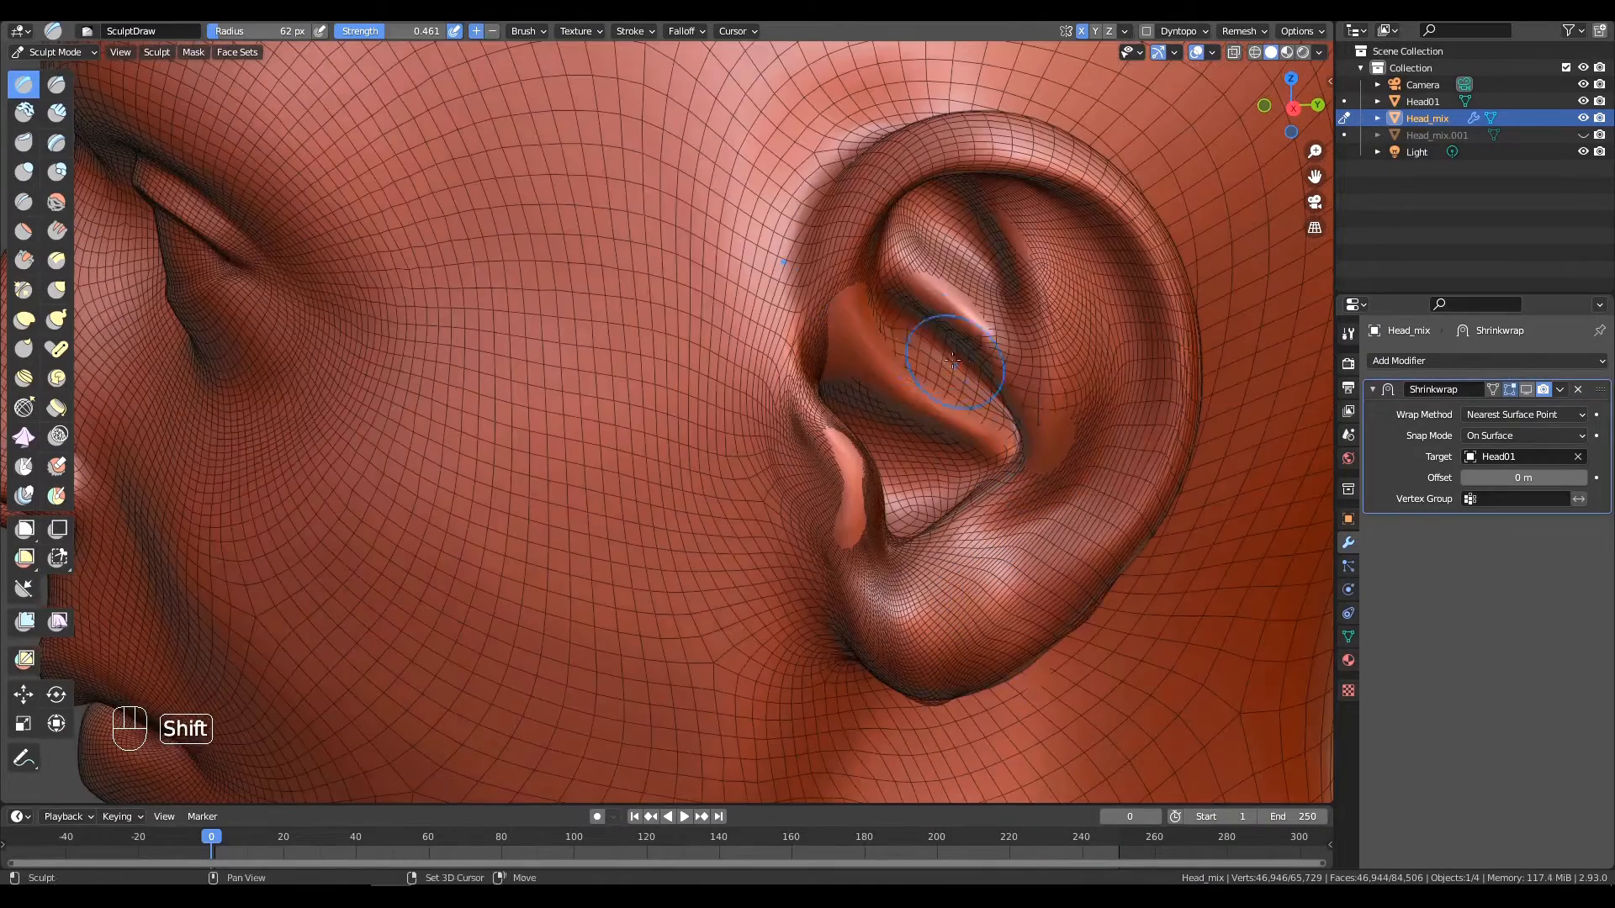
{"action": "left_click_drag", "start_coordinate": [968, 234], "coordinate": [975, 239], "text": "shift"}
Inspect the inner ear up close with the new Shrinkwrap displayed, and hide its effect again.
{"action": "left_click", "coordinate": [1525, 388]}
{"action": "middle_click_drag", "start_coordinate": [1060, 396], "coordinate": [1030, 395], "text": "alt"}
{"action": "scroll", "coordinate": [970, 396], "scroll_direction": "up", "scroll_amount": 6}
{"action": "middle_click_drag", "start_coordinate": [849, 379], "coordinate": [724, 404], "text": "alt"}
{"action": "mouse_move", "coordinate": [724, 404]}
{"action": "middle_mouse_down", "text": "ctrl+alt"}
{"action": "mouse_move", "coordinate": [714, 523]}
{"action": "mouse_move", "coordinate": [1002, 332]}
{"action": "mouse_move", "coordinate": [825, 437]}
{"action": "mouse_move", "coordinate": [932, 462]}
{"action": "mouse_move", "coordinate": [732, 471]}
{"action": "middle_mouse_up", "text": "ctrl+alt"}
{"action": "mouse_move", "coordinate": [732, 471]}
{"action": "middle_mouse_down", "text": "shift"}
{"action": "mouse_move", "coordinate": [740, 513]}
{"action": "mouse_move", "coordinate": [850, 277]}
{"action": "mouse_move", "coordinate": [797, 321]}
{"action": "middle_mouse_up", "text": "shift"}
{"action": "left_click", "coordinate": [1525, 389]}
Carve the narrow hollow above the helix root inward with the Draw brush at 62 px.
{"action": "left_click_drag", "start_coordinate": [798, 322], "coordinate": [815, 282], "text": "ctrl"}
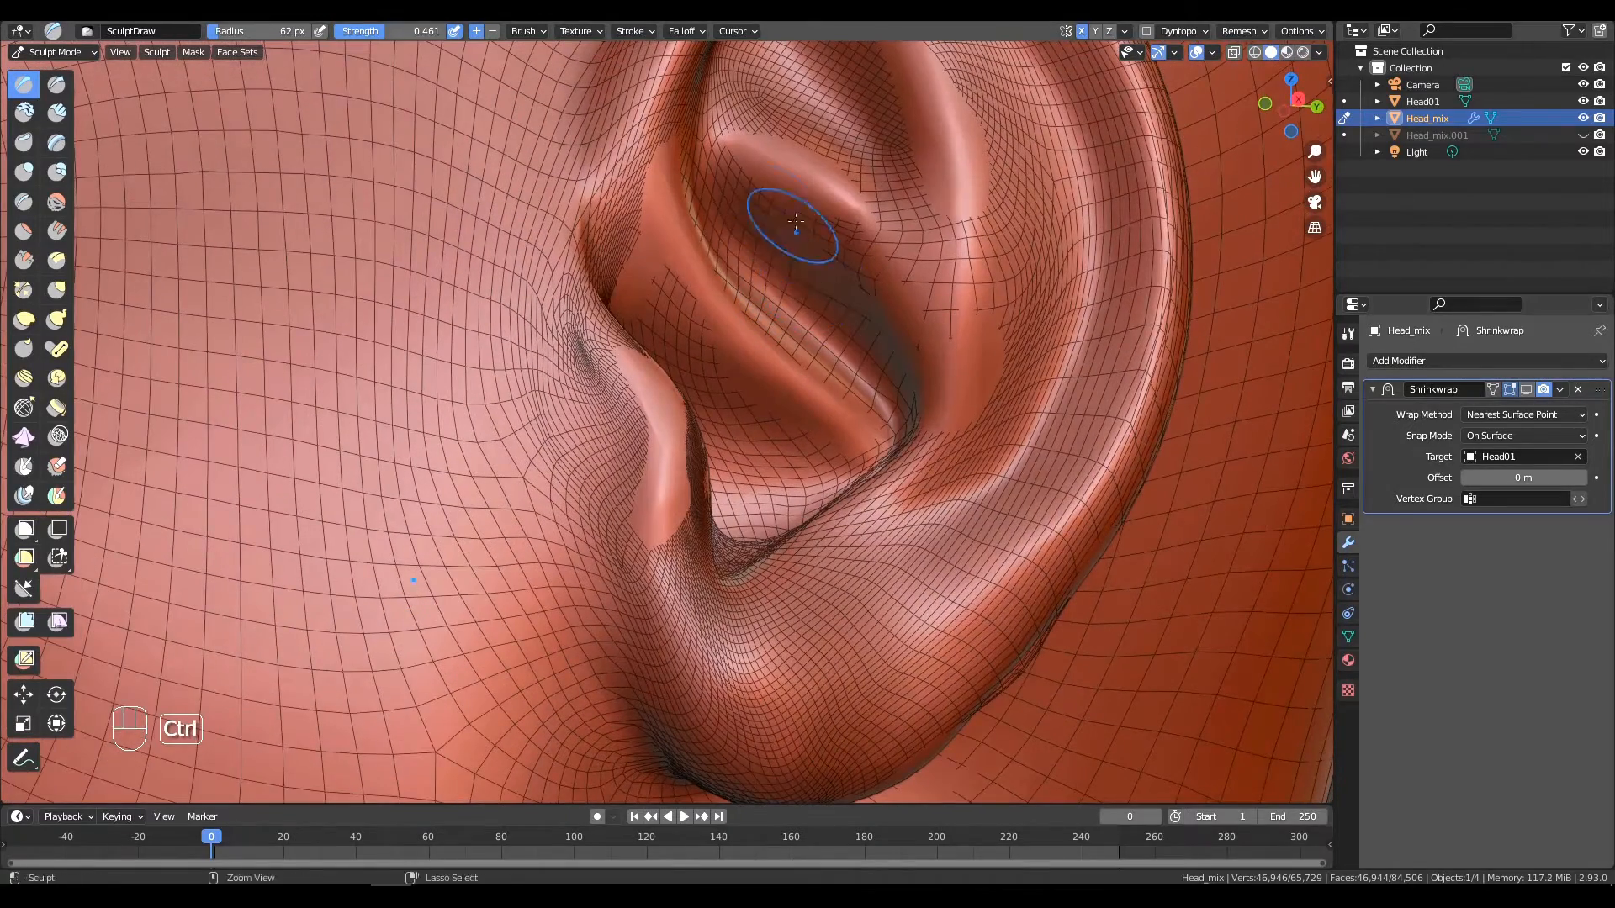
{"action": "middle_click_drag", "start_coordinate": [764, 240], "coordinate": [467, 227], "text": "ctrl"}
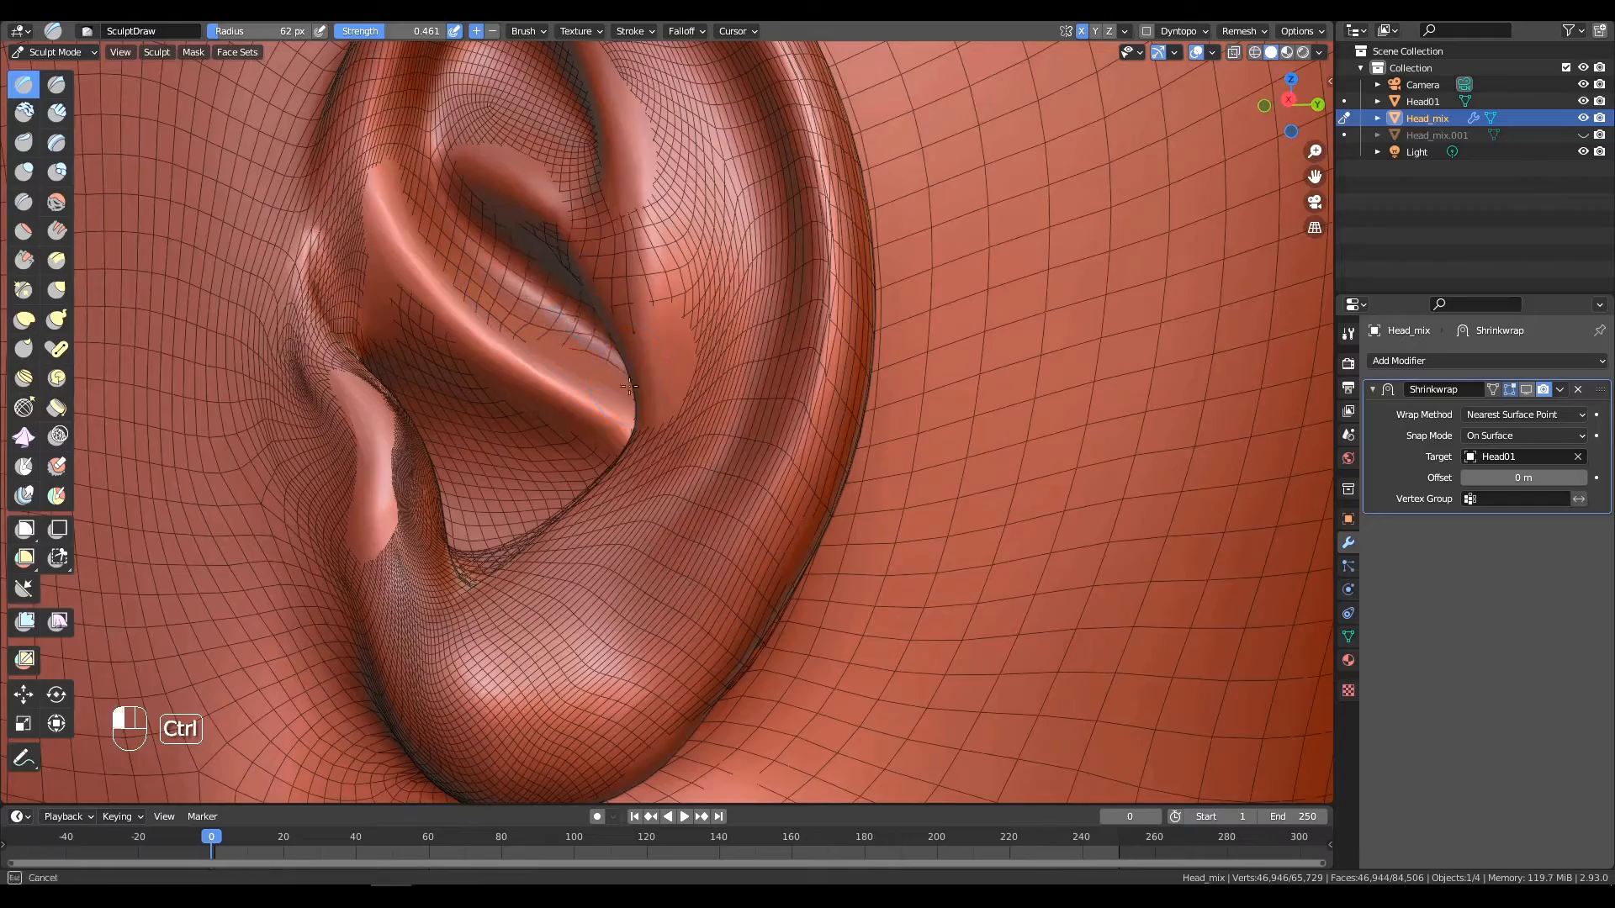
{"action": "middle_click_drag", "start_coordinate": [539, 296], "coordinate": [778, 290], "text": "shift"}
{"action": "left_click_drag", "start_coordinate": [710, 320], "coordinate": [731, 294], "text": "alt"}
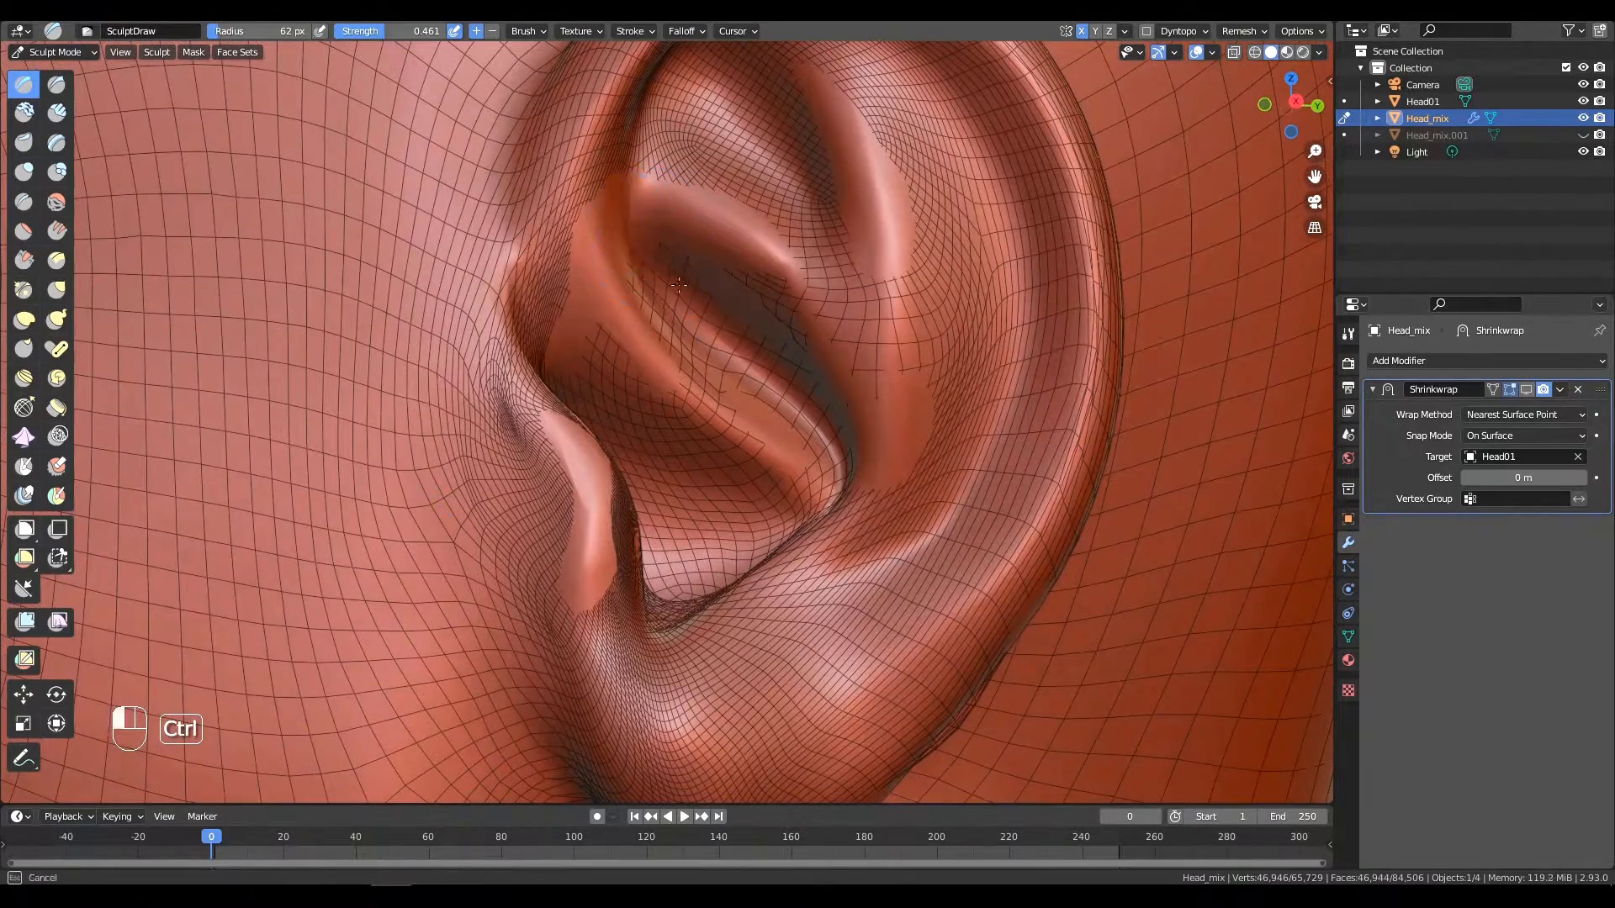
{"action": "middle_click_drag", "start_coordinate": [593, 369], "coordinate": [626, 398], "text": "shift"}
{"action": "mouse_move", "coordinate": [764, 488]}
{"action": "left_mouse_down", "text": "alt"}
{"action": "mouse_move", "coordinate": [552, 658]}
{"action": "mouse_move", "coordinate": [711, 621]}
{"action": "left_mouse_up", "text": "alt"}
{"action": "middle_click_drag", "start_coordinate": [715, 621], "coordinate": [824, 368], "text": "shift"}
Carve the concha floor and the ear canal area inward below the helix root.
{"action": "left_click_drag", "start_coordinate": [681, 492], "coordinate": [792, 427], "text": "ctrl"}
{"action": "mouse_move", "coordinate": [658, 445]}
{"action": "left_mouse_down", "text": "alt"}
{"action": "mouse_move", "coordinate": [614, 460]}
{"action": "mouse_move", "coordinate": [268, 407]}
{"action": "mouse_move", "coordinate": [278, 345]}
{"action": "left_mouse_up", "text": "alt"}
{"action": "mouse_move", "coordinate": [328, 370]}
{"action": "left_mouse_down", "text": "ctrl"}
{"action": "mouse_move", "coordinate": [357, 442]}
{"action": "mouse_move", "coordinate": [404, 370]}
{"action": "left_mouse_up", "text": "ctrl"}
{"action": "mouse_move", "coordinate": [421, 345]}
{"action": "left_mouse_down", "text": "ctrl"}
{"action": "mouse_move", "coordinate": [500, 422]}
{"action": "mouse_move", "coordinate": [487, 350]}
{"action": "mouse_move", "coordinate": [328, 404]}
{"action": "mouse_move", "coordinate": [405, 385]}
{"action": "left_mouse_up", "text": "ctrl"}
{"action": "left_click_drag", "start_coordinate": [406, 385], "coordinate": [753, 415], "text": "alt+shift"}
{"action": "left_click_drag", "start_coordinate": [905, 260], "coordinate": [823, 266], "text": "alt+shift"}
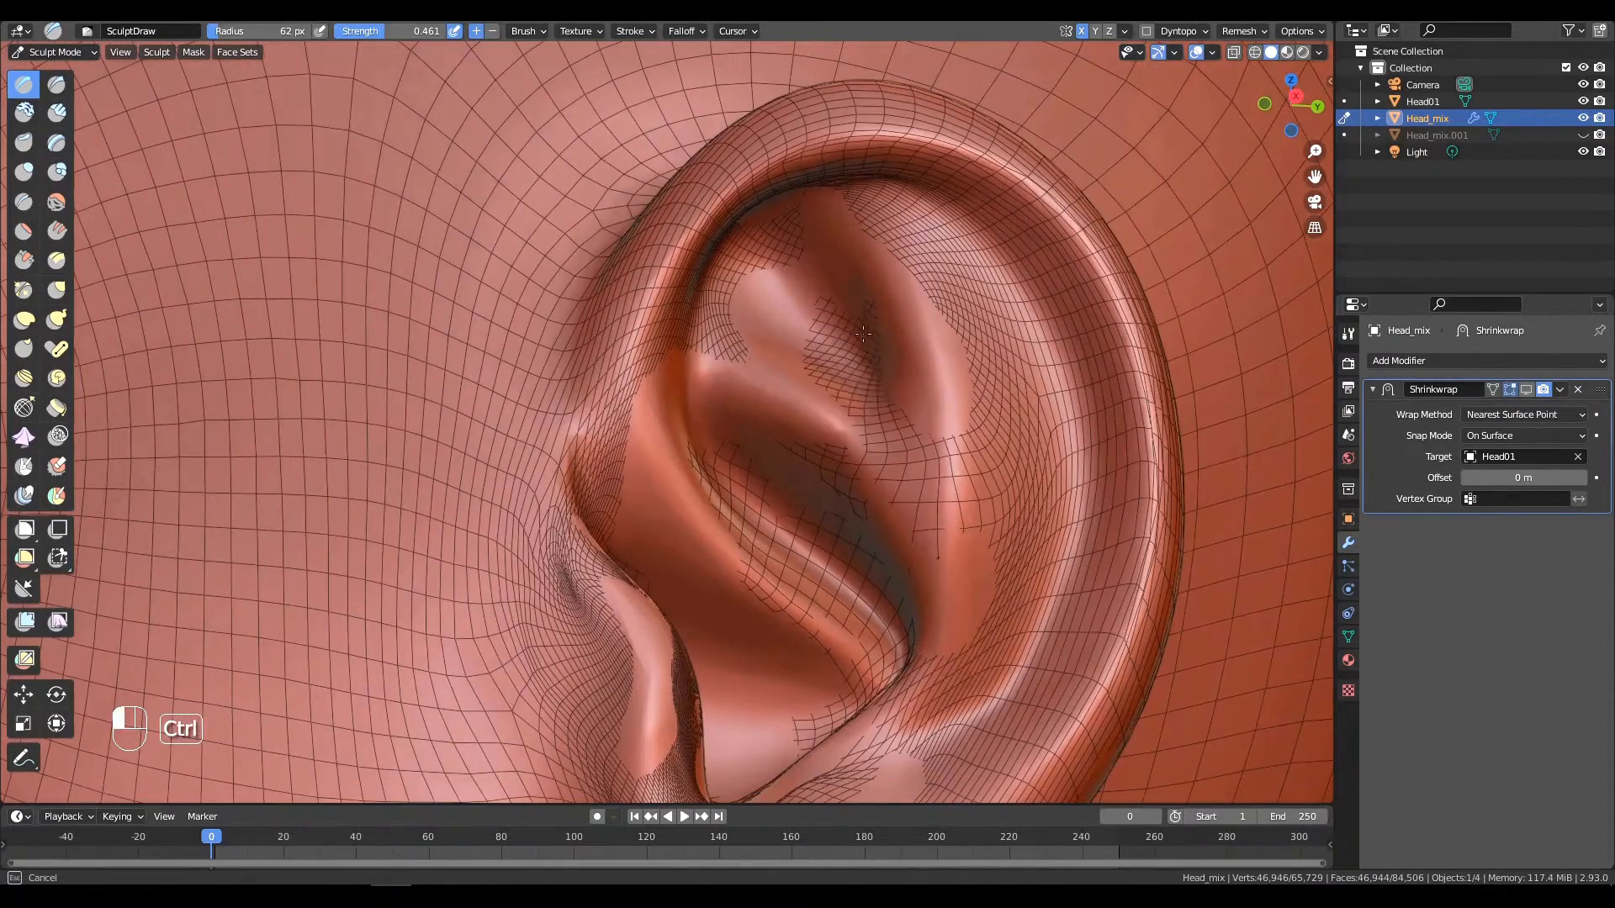
Carve the triangular fossa and the groove inside the outer rim inward, checking the fit with the Shrinkwrap briefly displayed.
{"action": "left_click_drag", "start_coordinate": [880, 391], "coordinate": [919, 317], "text": "ctrl"}
{"action": "mouse_move", "coordinate": [983, 387]}
{"action": "left_mouse_down", "text": "ctrl"}
{"action": "mouse_move", "coordinate": [1039, 294]}
{"action": "mouse_move", "coordinate": [757, 207]}
{"action": "left_mouse_up", "text": "ctrl"}
{"action": "left_click_drag", "start_coordinate": [753, 202], "coordinate": [728, 198], "text": "alt"}
{"action": "left_click_drag", "start_coordinate": [727, 198], "coordinate": [710, 186], "text": "ctrl"}
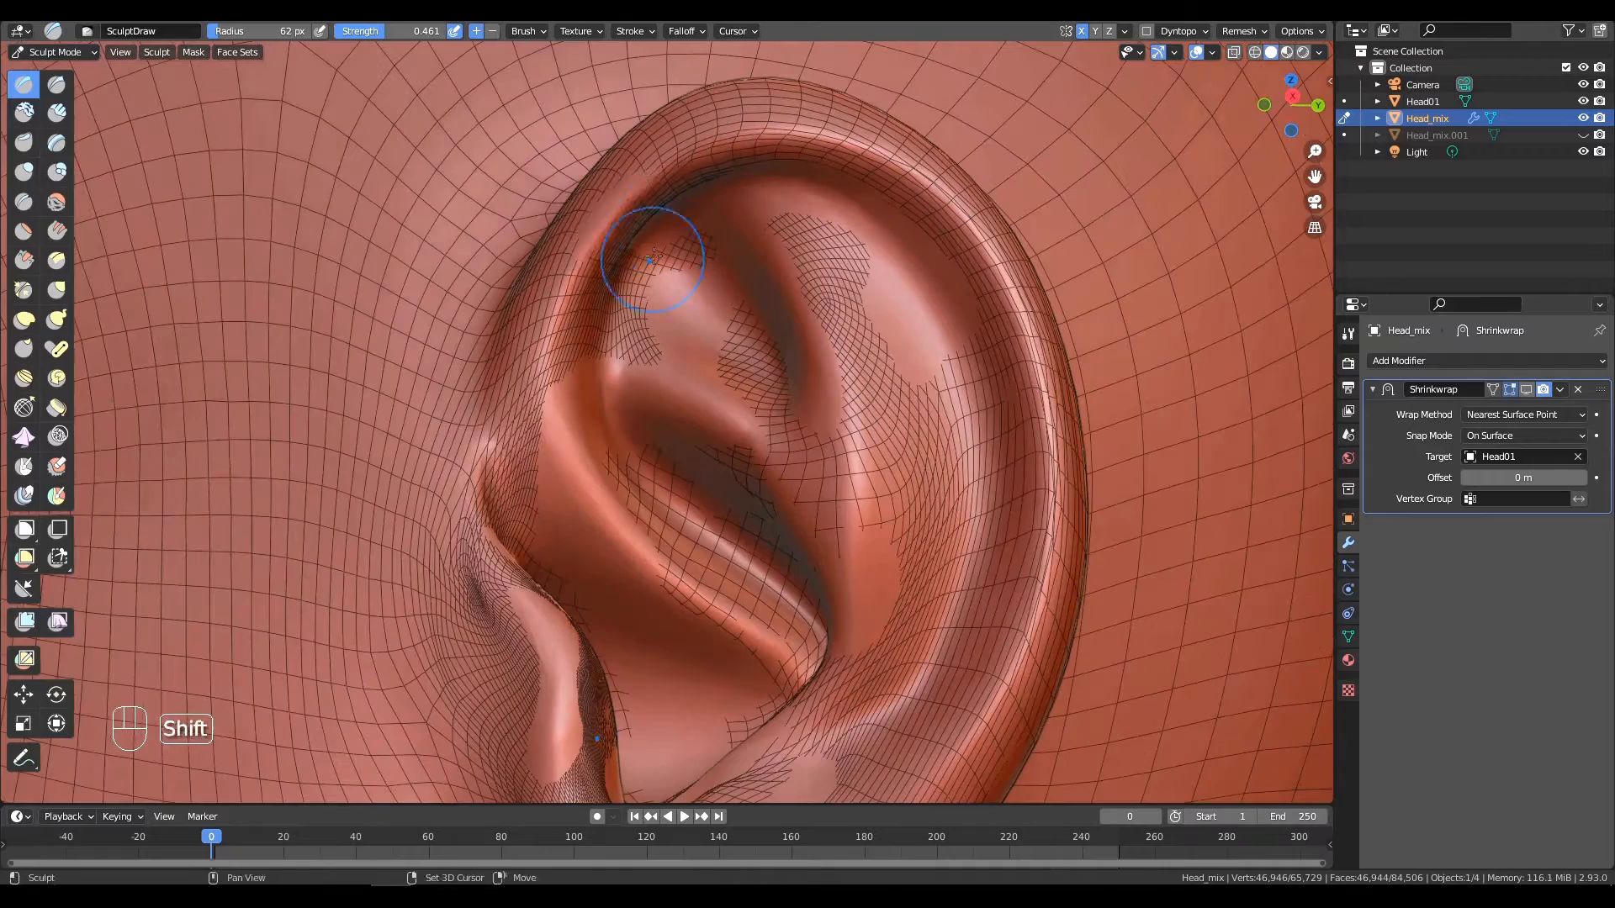
{"action": "left_click", "coordinate": [1524, 390]}
{"action": "left_click", "coordinate": [1523, 390]}
Carve the deep fold in the middle of the ear and the antihelix slope inward at close range.
{"action": "left_click_drag", "start_coordinate": [847, 572], "coordinate": [847, 453], "text": "ctrl+alt"}
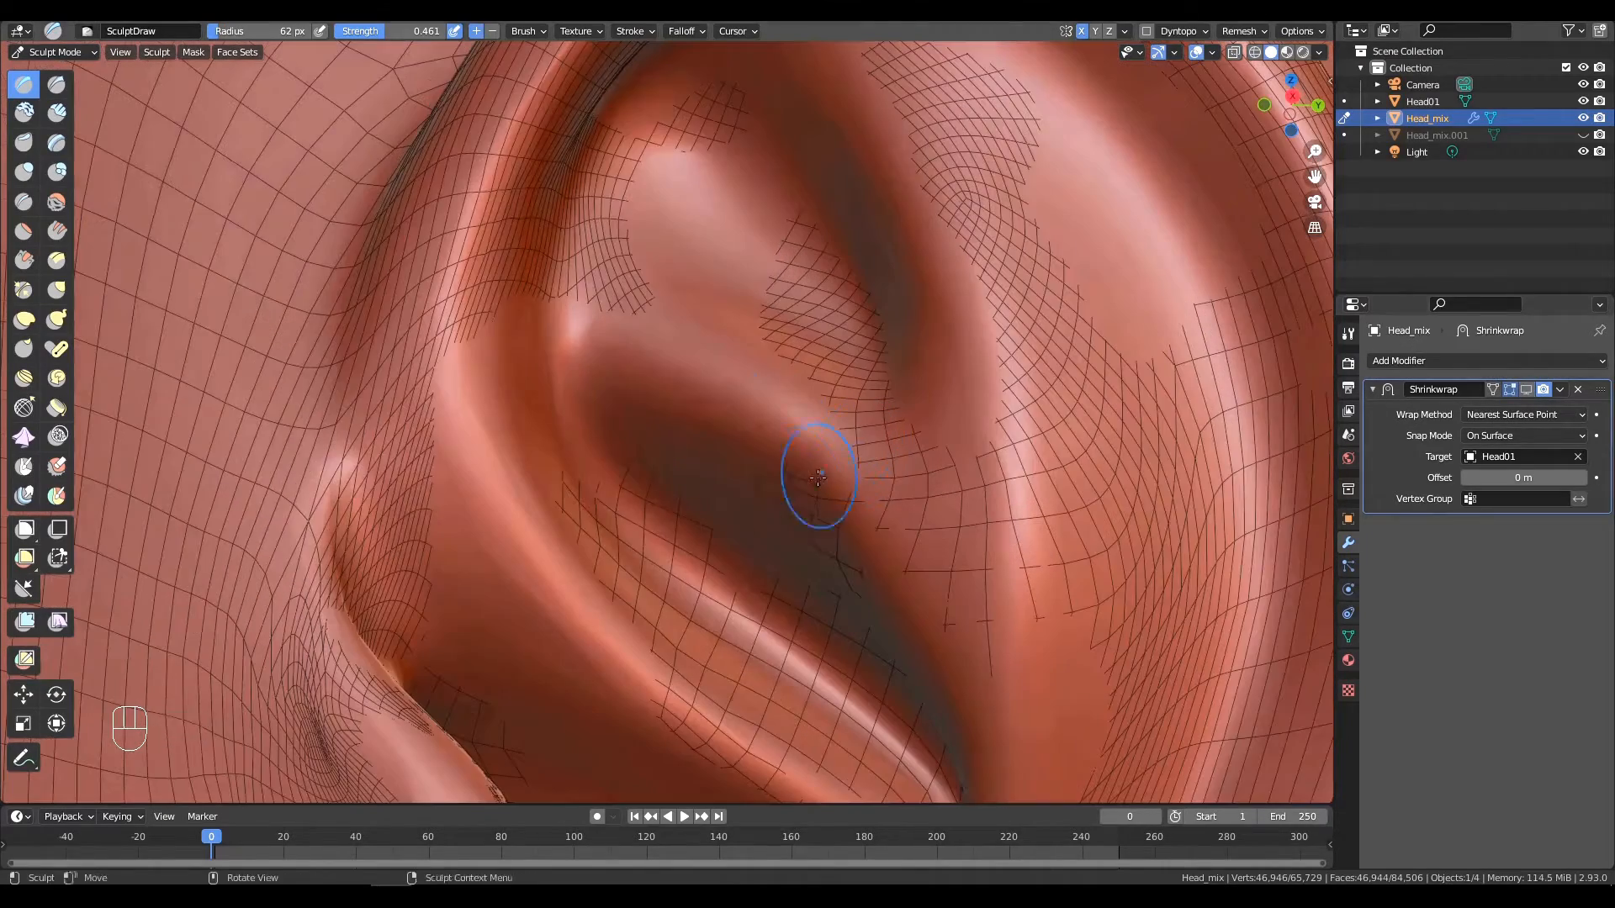
{"action": "left_click_drag", "start_coordinate": [909, 775], "coordinate": [769, 449], "text": "ctrl+alt"}
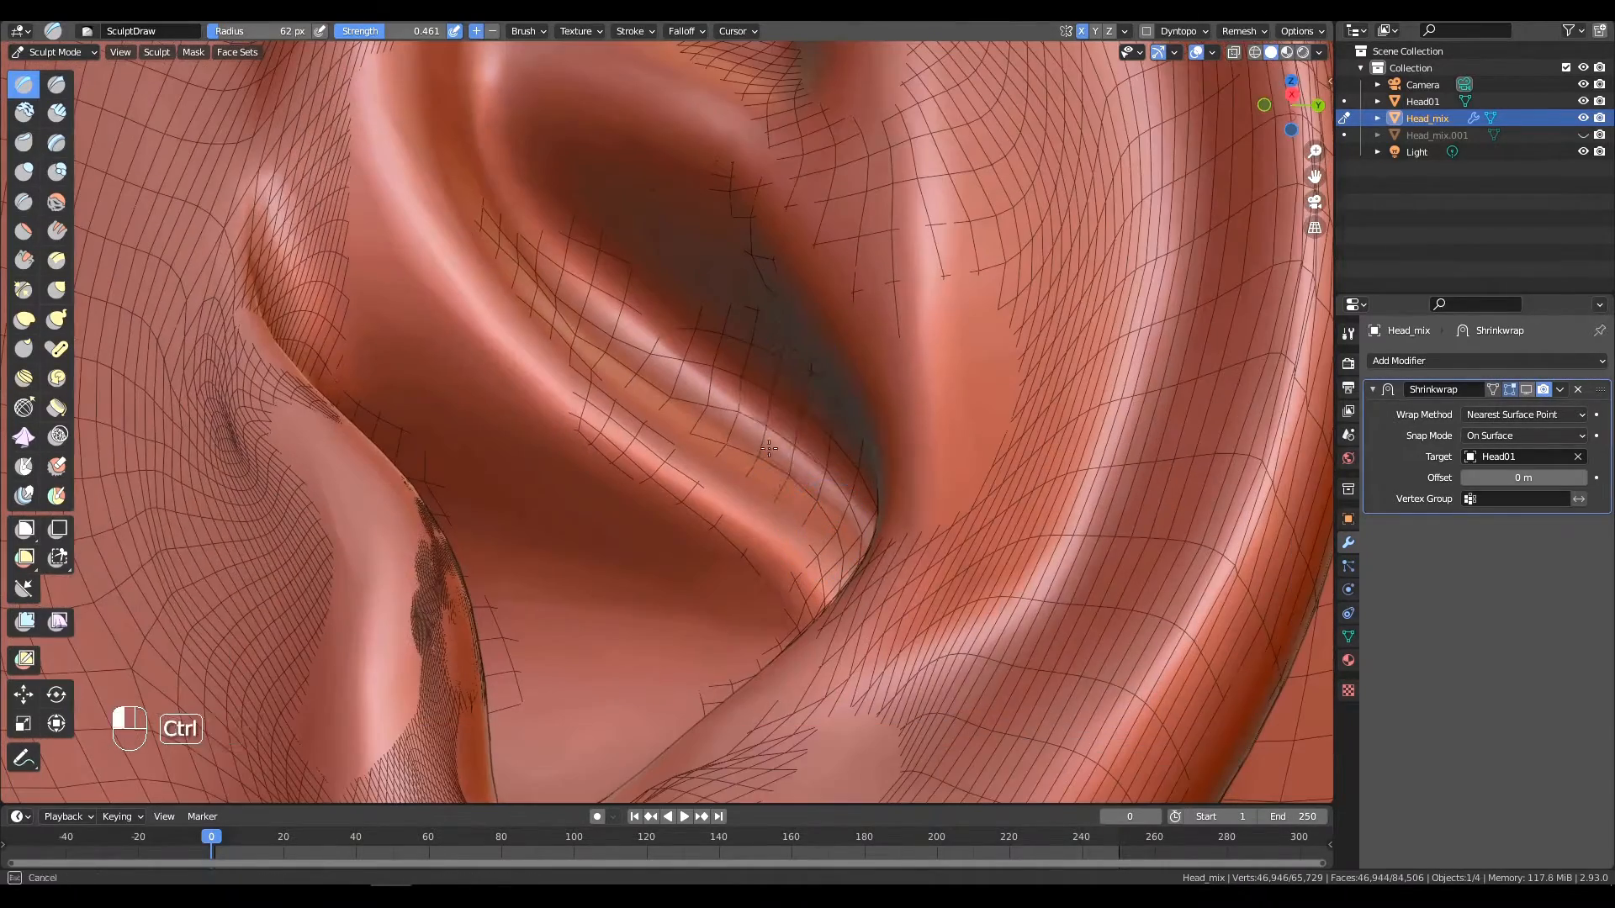
{"action": "left_click_drag", "start_coordinate": [759, 409], "coordinate": [1046, 564], "text": "alt+shift"}
{"action": "left_click_drag", "start_coordinate": [721, 445], "coordinate": [702, 430], "text": "ctrl"}
{"action": "left_click_drag", "start_coordinate": [967, 597], "coordinate": [1014, 707], "text": "ctrl"}
{"action": "left_click_drag", "start_coordinate": [1014, 706], "coordinate": [1014, 799], "text": "ctrl+alt"}
Inspect the ear's folds and lobe from several angles and display the Shrinkwrap effect.
{"action": "left_click_drag", "start_coordinate": [698, 505], "coordinate": [640, 528], "text": "alt"}
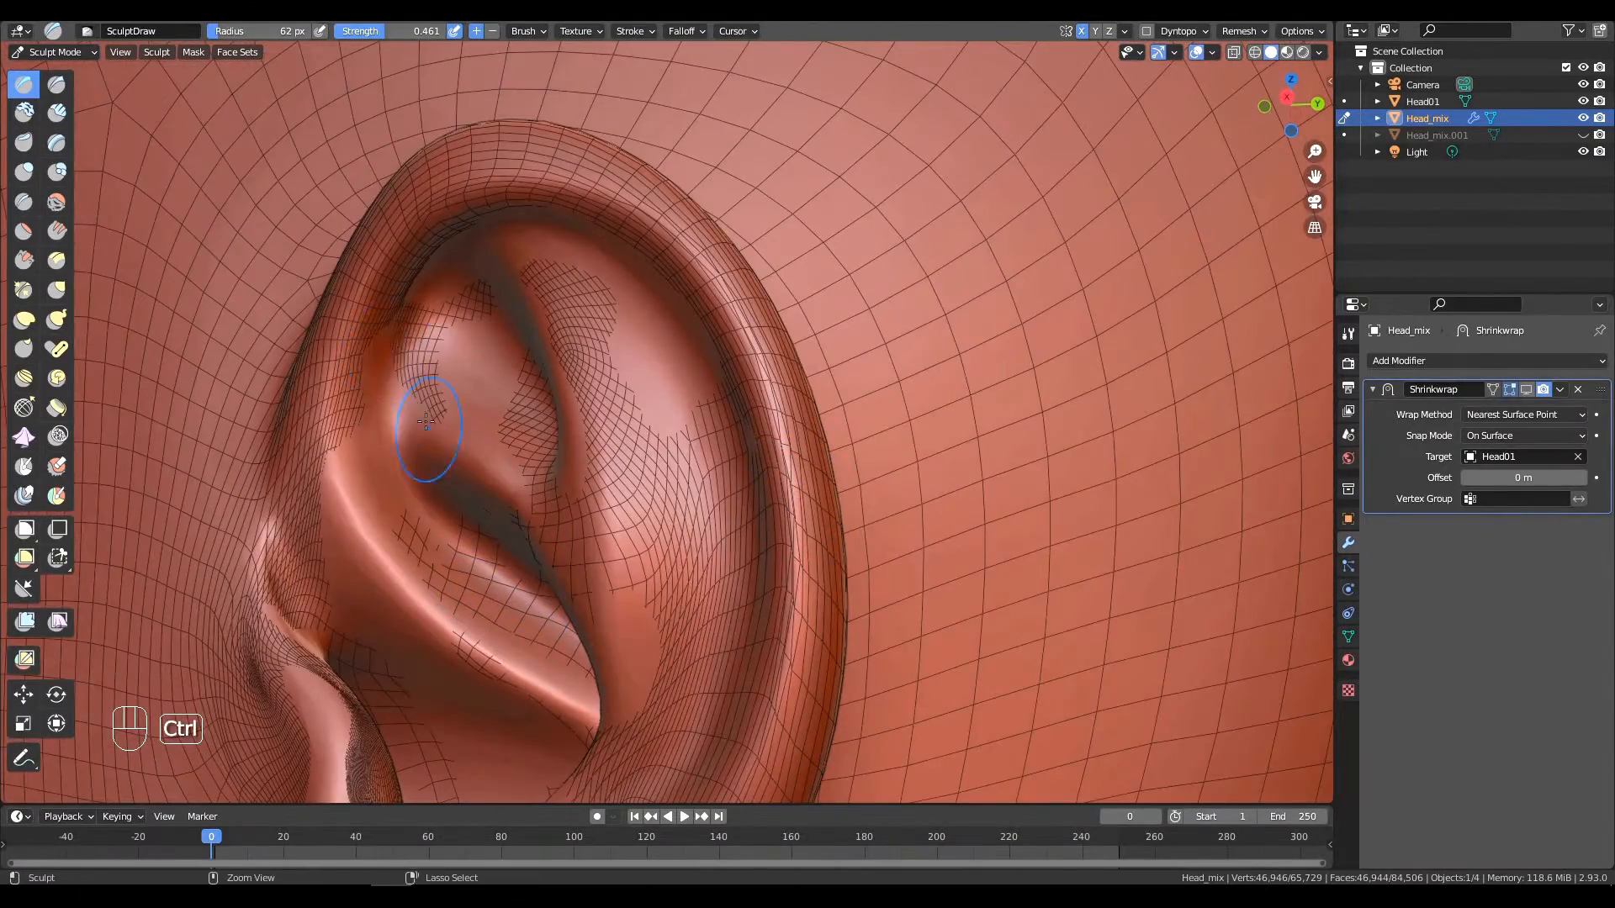
{"action": "left_click_drag", "start_coordinate": [505, 790], "coordinate": [786, 494], "text": "alt+shift"}
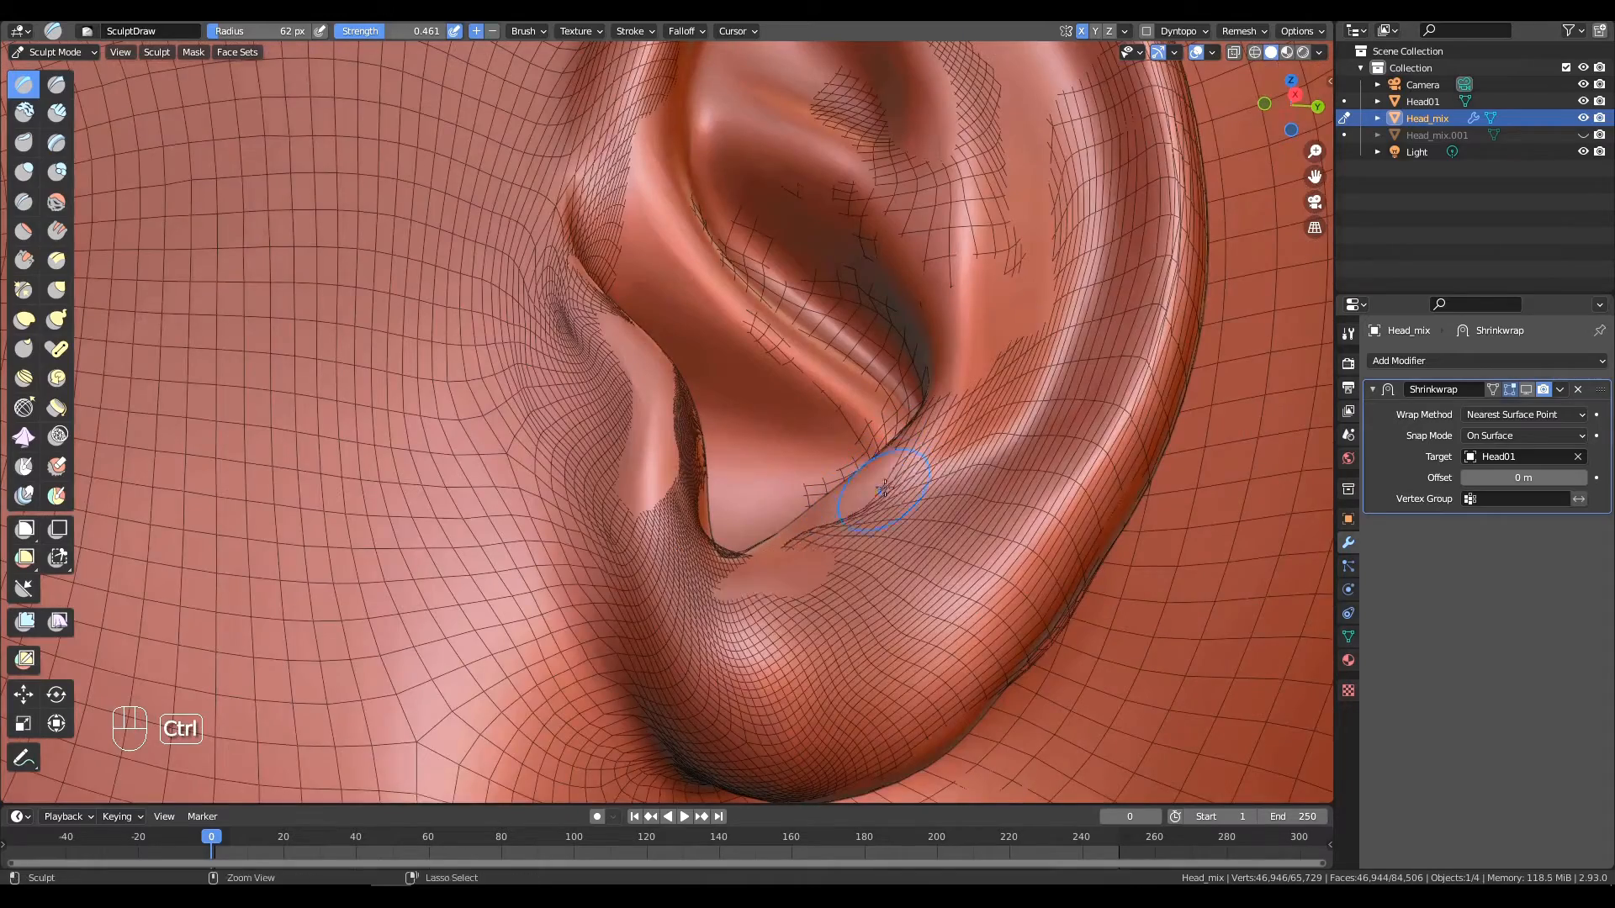
{"action": "left_click_drag", "start_coordinate": [682, 692], "coordinate": [681, 740], "text": "ctrl+alt"}
{"action": "mouse_move", "coordinate": [765, 471]}
{"action": "left_mouse_down", "text": "alt+shift"}
{"action": "mouse_move", "coordinate": [553, 502]}
{"action": "mouse_move", "coordinate": [715, 492]}
{"action": "mouse_move", "coordinate": [920, 440]}
{"action": "mouse_move", "coordinate": [904, 335]}
{"action": "mouse_move", "coordinate": [894, 440]}
{"action": "mouse_move", "coordinate": [768, 530]}
{"action": "mouse_move", "coordinate": [779, 540]}
{"action": "mouse_move", "coordinate": [738, 530]}
{"action": "left_mouse_up", "text": "alt+shift"}
{"action": "left_click_drag", "start_coordinate": [739, 530], "coordinate": [761, 354], "text": "ctrl+alt"}
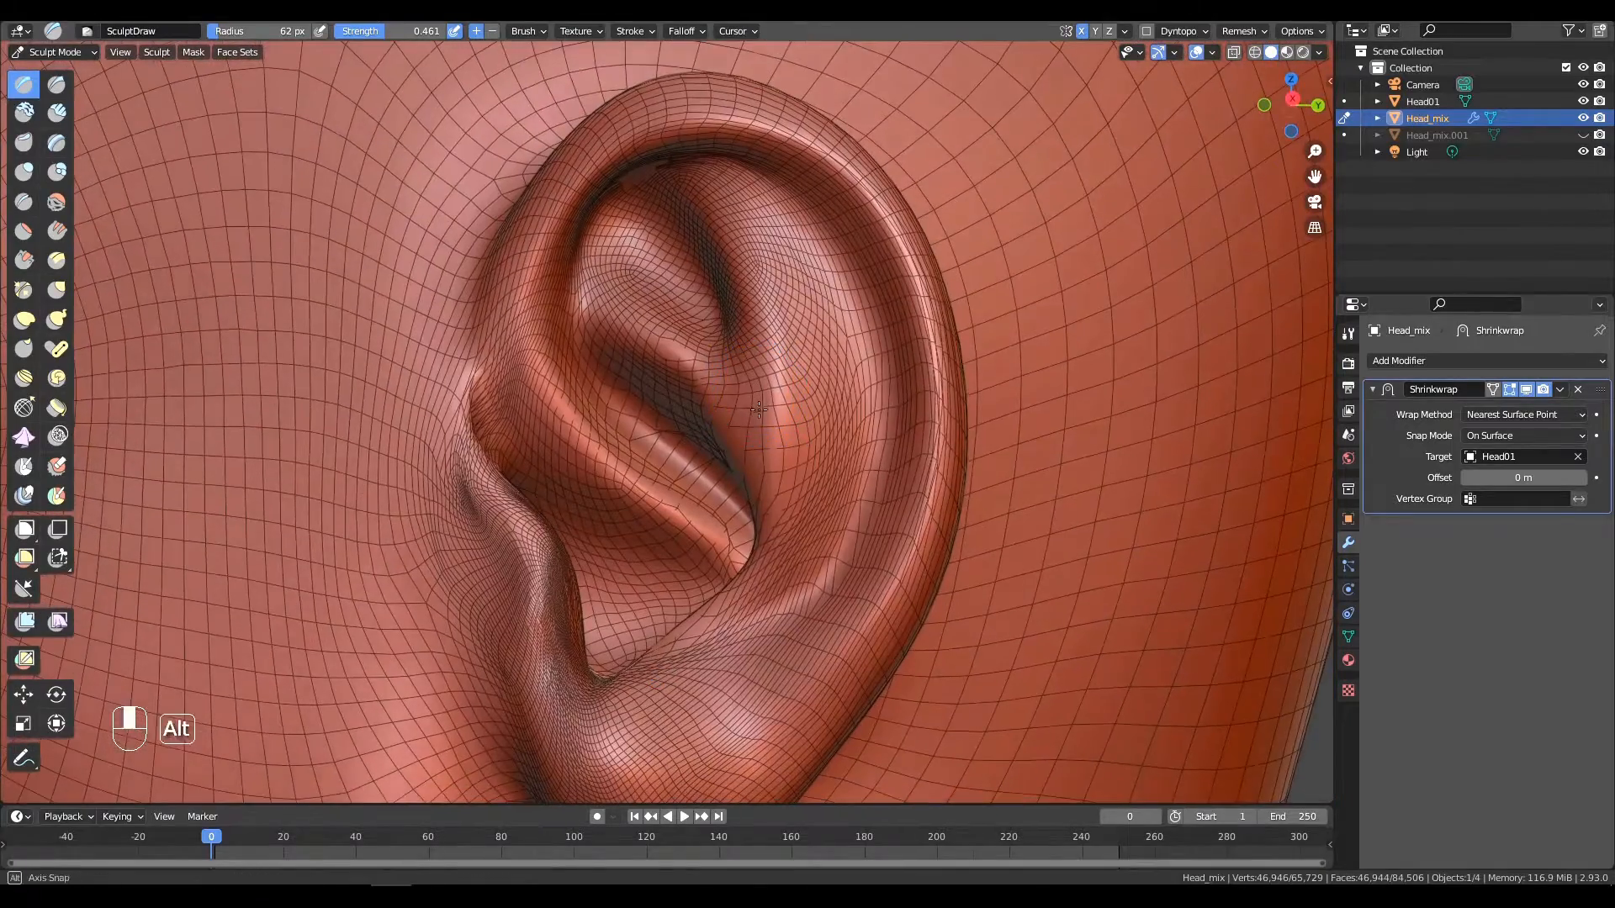
Apply the Shrinkwrap modifier on Head_mix to fix the carved ear onto Head01.
{"action": "left_click_drag", "start_coordinate": [891, 404], "coordinate": [890, 354], "text": "ctrl+alt"}
{"action": "left_click_drag", "start_coordinate": [891, 354], "coordinate": [960, 347], "text": "alt+shift"}
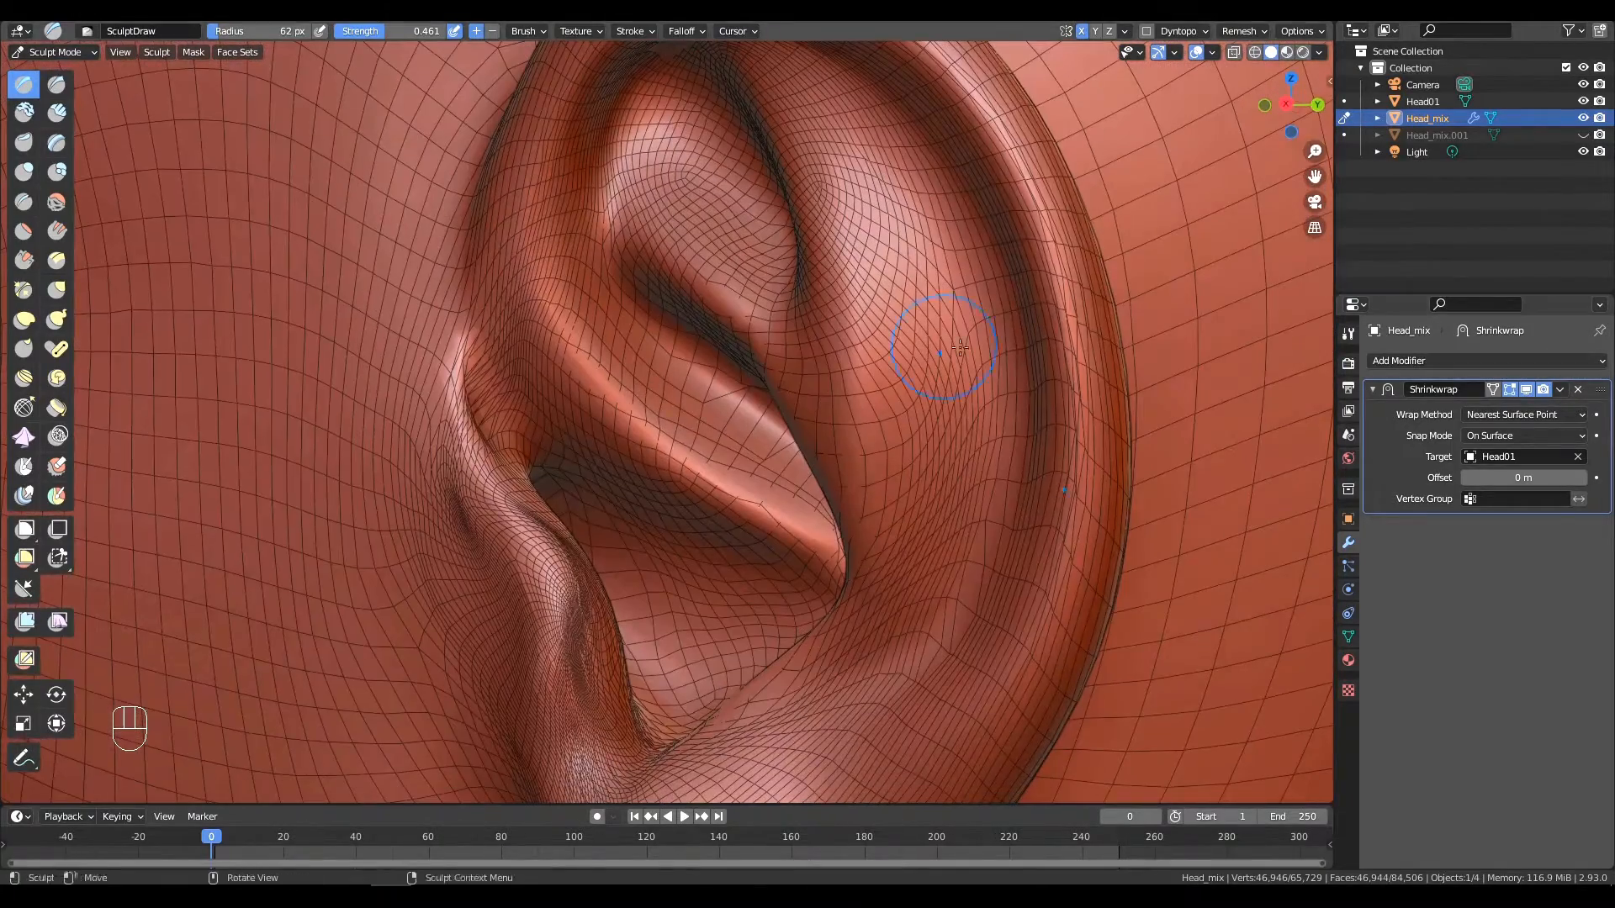
{"action": "left_click", "coordinate": [1559, 389]}
{"action": "left_click", "coordinate": [1531, 407]}
Relax the stretched mesh around the tragus and helix root with the Slide Relax brush.
{"action": "mouse_move", "coordinate": [851, 535]}
{"action": "left_mouse_down", "text": "alt"}
{"action": "mouse_move", "coordinate": [897, 425]}
{"action": "mouse_move", "coordinate": [796, 509]}
{"action": "mouse_move", "coordinate": [815, 479]}
{"action": "left_mouse_up", "text": "alt"}
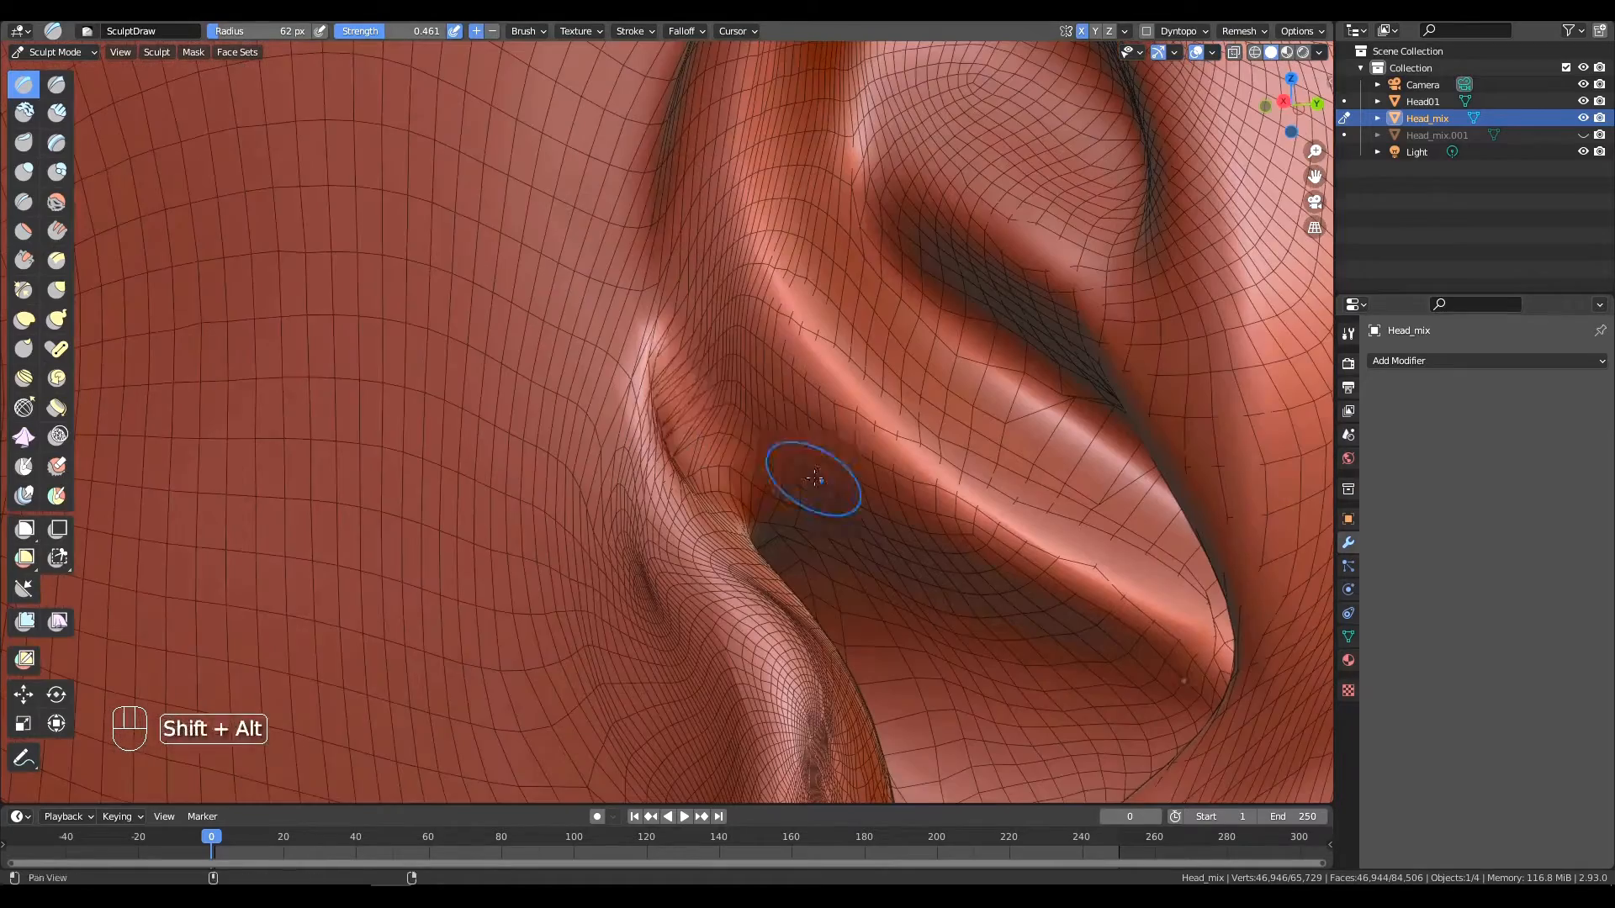
{"action": "left_click_drag", "start_coordinate": [665, 390], "coordinate": [679, 383], "text": "alt"}
{"action": "middle_click_drag", "start_coordinate": [716, 453], "coordinate": [731, 425], "text": "ctrl"}
{"action": "left_click", "coordinate": [23, 408]}
{"action": "left_click_drag", "start_coordinate": [673, 429], "coordinate": [706, 414], "text": "alt"}
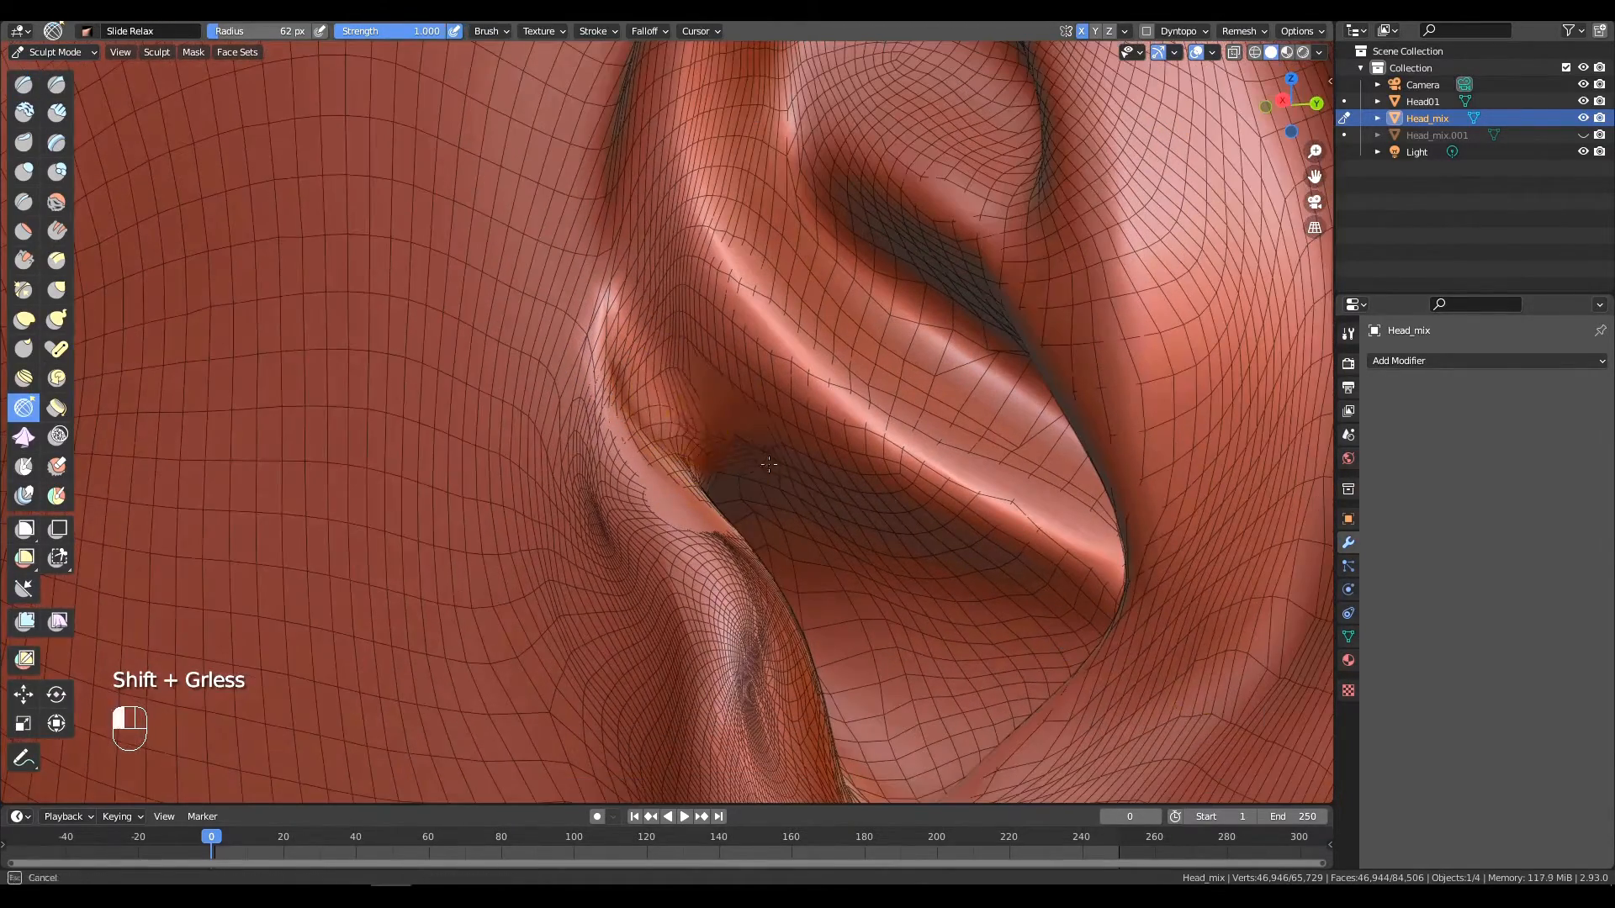
{"action": "mouse_move", "coordinate": [807, 309]}
{"action": "left_mouse_down", "text": "alt"}
{"action": "mouse_move", "coordinate": [678, 365]}
{"action": "mouse_move", "coordinate": [725, 356]}
{"action": "mouse_move", "coordinate": [710, 354]}
{"action": "mouse_move", "coordinate": [694, 442]}
{"action": "left_mouse_up", "text": "alt"}
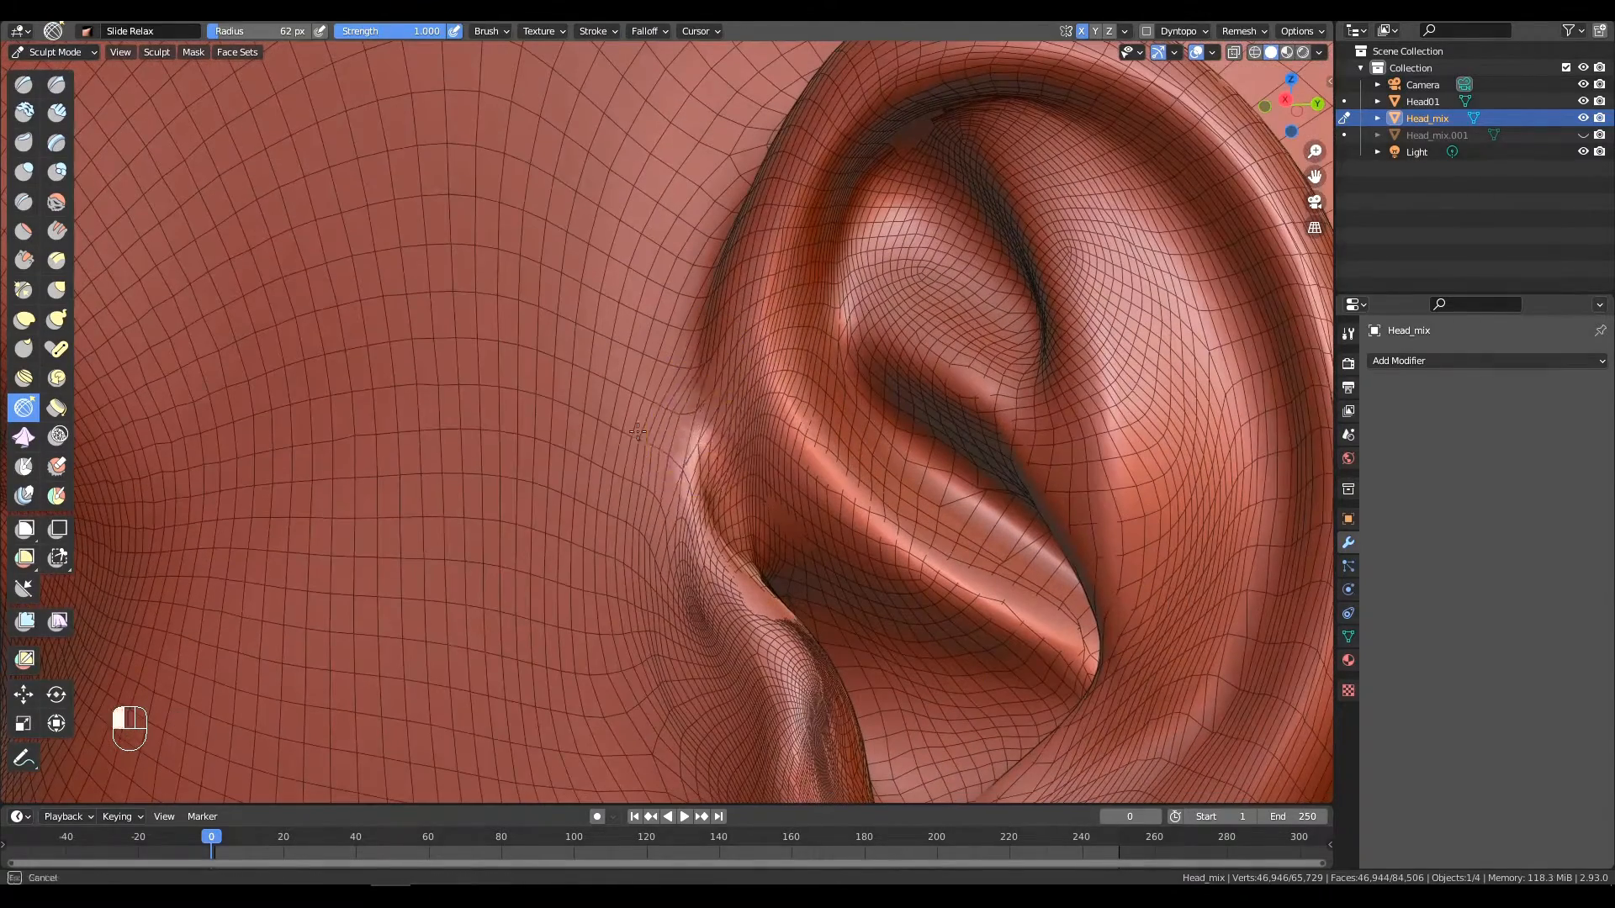
Smooth the antihelix beside the concha with a 123 px Draw brush and undo the last stroke.
{"action": "mouse_move", "coordinate": [851, 505]}
{"action": "left_mouse_down", "text": "ctrl+alt"}
{"action": "mouse_move", "coordinate": [981, 527]}
{"action": "mouse_move", "coordinate": [905, 563]}
{"action": "mouse_move", "coordinate": [926, 465]}
{"action": "left_mouse_up", "text": "ctrl+alt"}
{"action": "mouse_move", "coordinate": [929, 389]}
{"action": "left_mouse_down", "text": "alt+shift"}
{"action": "mouse_move", "coordinate": [919, 441]}
{"action": "mouse_move", "coordinate": [1040, 408]}
{"action": "mouse_move", "coordinate": [1117, 444]}
{"action": "left_mouse_up", "text": "alt+shift"}
{"action": "mouse_move", "coordinate": [998, 421]}
{"action": "left_mouse_down", "text": "alt"}
{"action": "mouse_move", "coordinate": [1065, 452]}
{"action": "mouse_move", "coordinate": [977, 469]}
{"action": "mouse_move", "coordinate": [1115, 410]}
{"action": "left_mouse_up", "text": "alt"}
{"action": "key", "text": "x"}
{"action": "key", "text": "space"}
{"action": "key", "text": "space"}
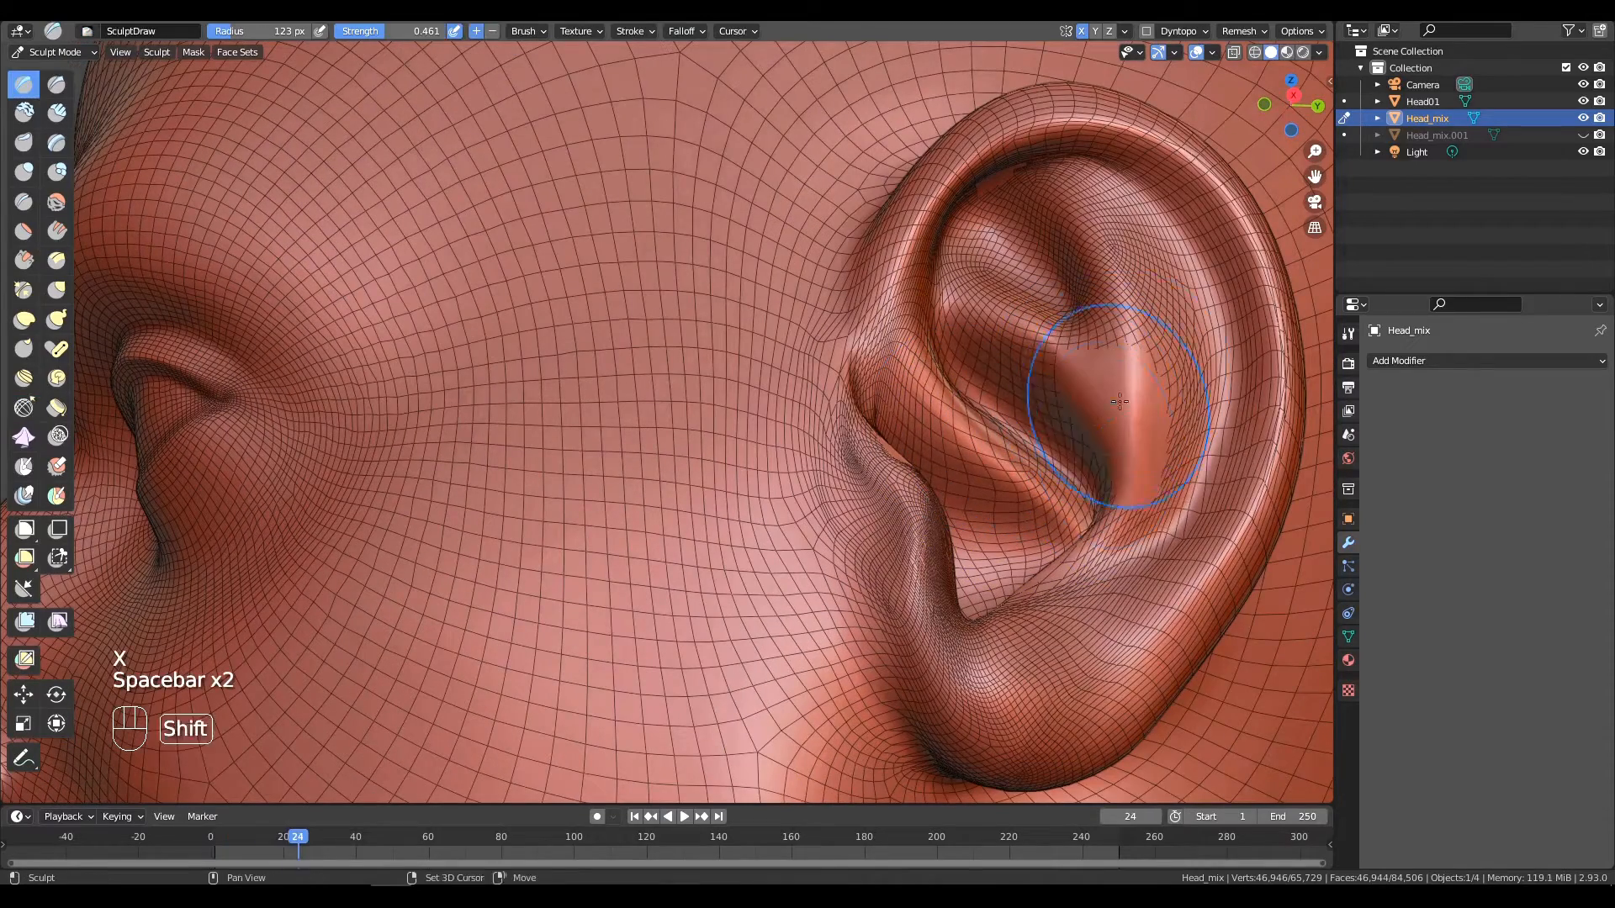
{"action": "mouse_move", "coordinate": [1081, 596]}
{"action": "left_mouse_down"}
{"action": "mouse_move", "coordinate": [1098, 565]}
{"action": "mouse_move", "coordinate": [1051, 539]}
{"action": "mouse_move", "coordinate": [954, 631]}
{"action": "left_mouse_up"}
{"action": "key", "text": "ctrl+z"}
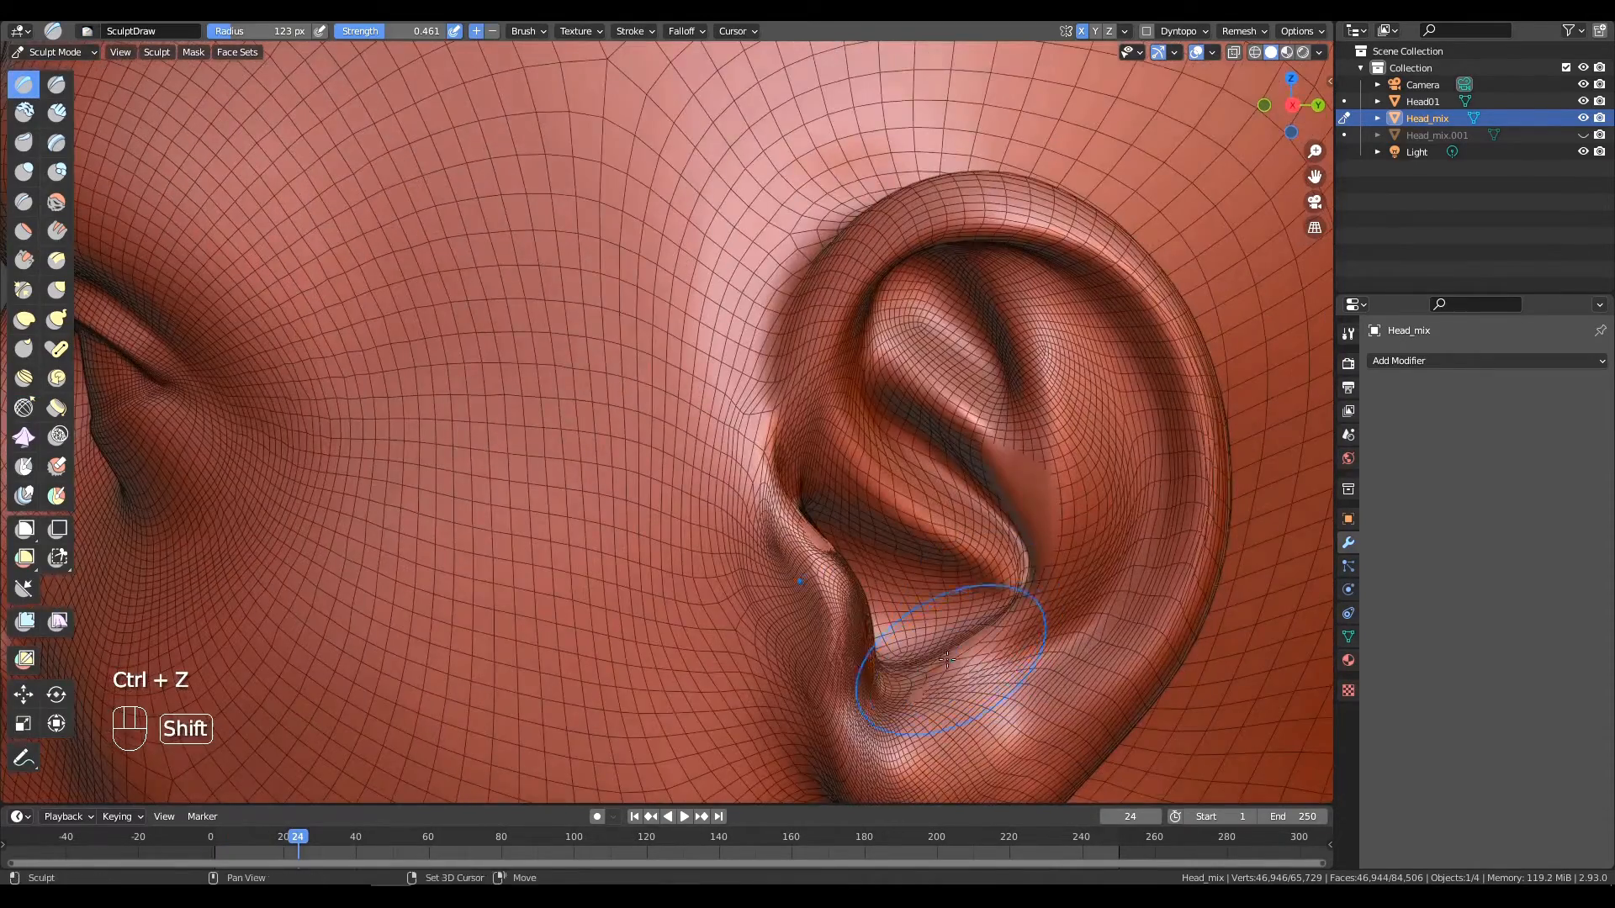
Add a new Shrinkwrap modifier to Head_mix targeting Head01 and turn off its viewport display.
{"action": "left_click", "coordinate": [1433, 361]}
{"action": "left_click", "coordinate": [1413, 556]}
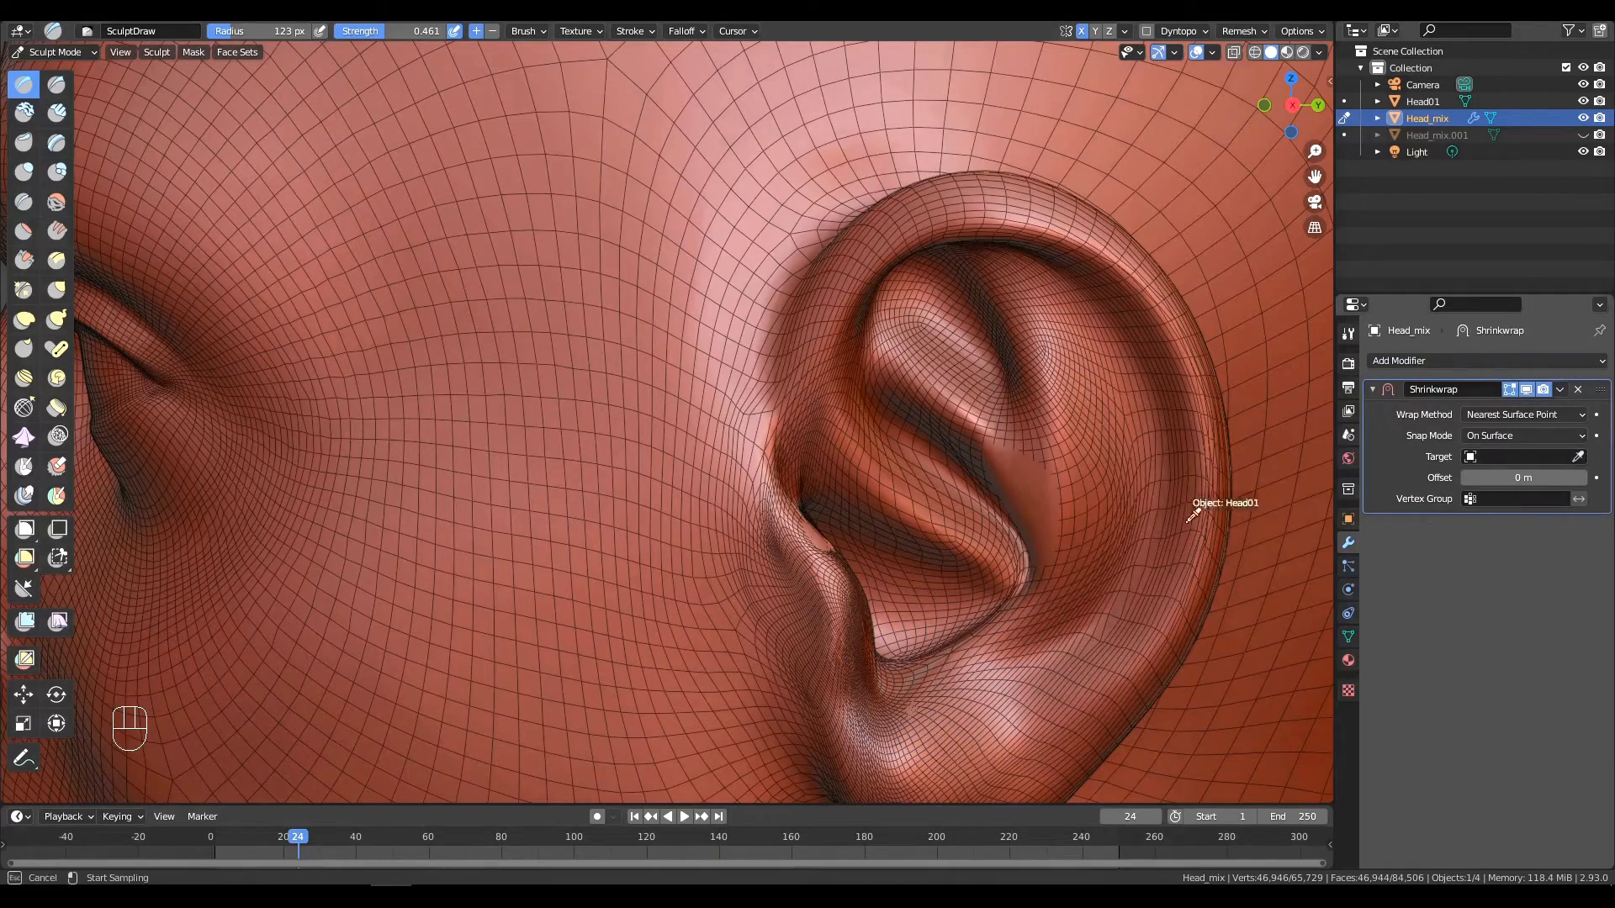
{"action": "left_click", "coordinate": [1046, 503]}
{"action": "mouse_move", "coordinate": [1124, 497]}
{"action": "left_mouse_down", "text": "alt+shift"}
{"action": "mouse_move", "coordinate": [958, 422]}
{"action": "mouse_move", "coordinate": [875, 503]}
{"action": "left_mouse_up", "text": "alt+shift"}
{"action": "left_click", "coordinate": [1526, 389]}
Slide and relax the mesh around the tragus and the concha's middle ridge, reducing the brush radius to 81 px.
{"action": "left_click", "coordinate": [24, 407]}
{"action": "left_click_drag", "start_coordinate": [800, 609], "coordinate": [693, 535]}
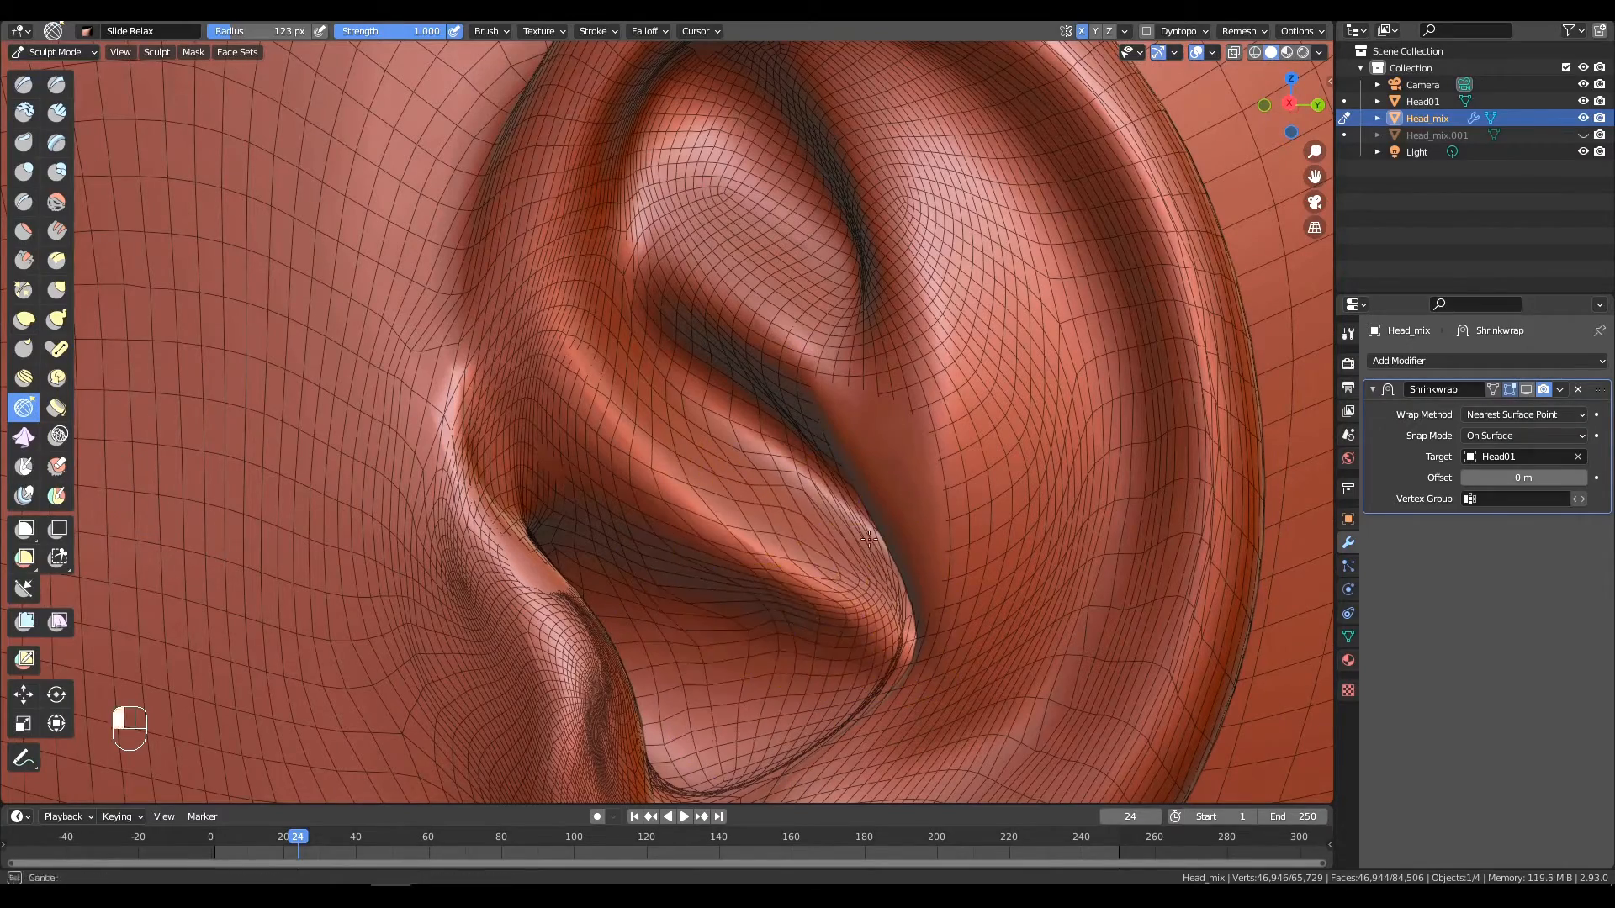
{"action": "left_click_drag", "start_coordinate": [869, 539], "coordinate": [1051, 471], "text": "alt"}
{"action": "left_click_drag", "start_coordinate": [1051, 471], "coordinate": [1161, 371], "text": "alt+shift"}
{"action": "left_click_drag", "start_coordinate": [1124, 311], "coordinate": [757, 303], "text": "alt"}
{"action": "left_click_drag", "start_coordinate": [753, 298], "coordinate": [773, 326], "text": "ctrl"}
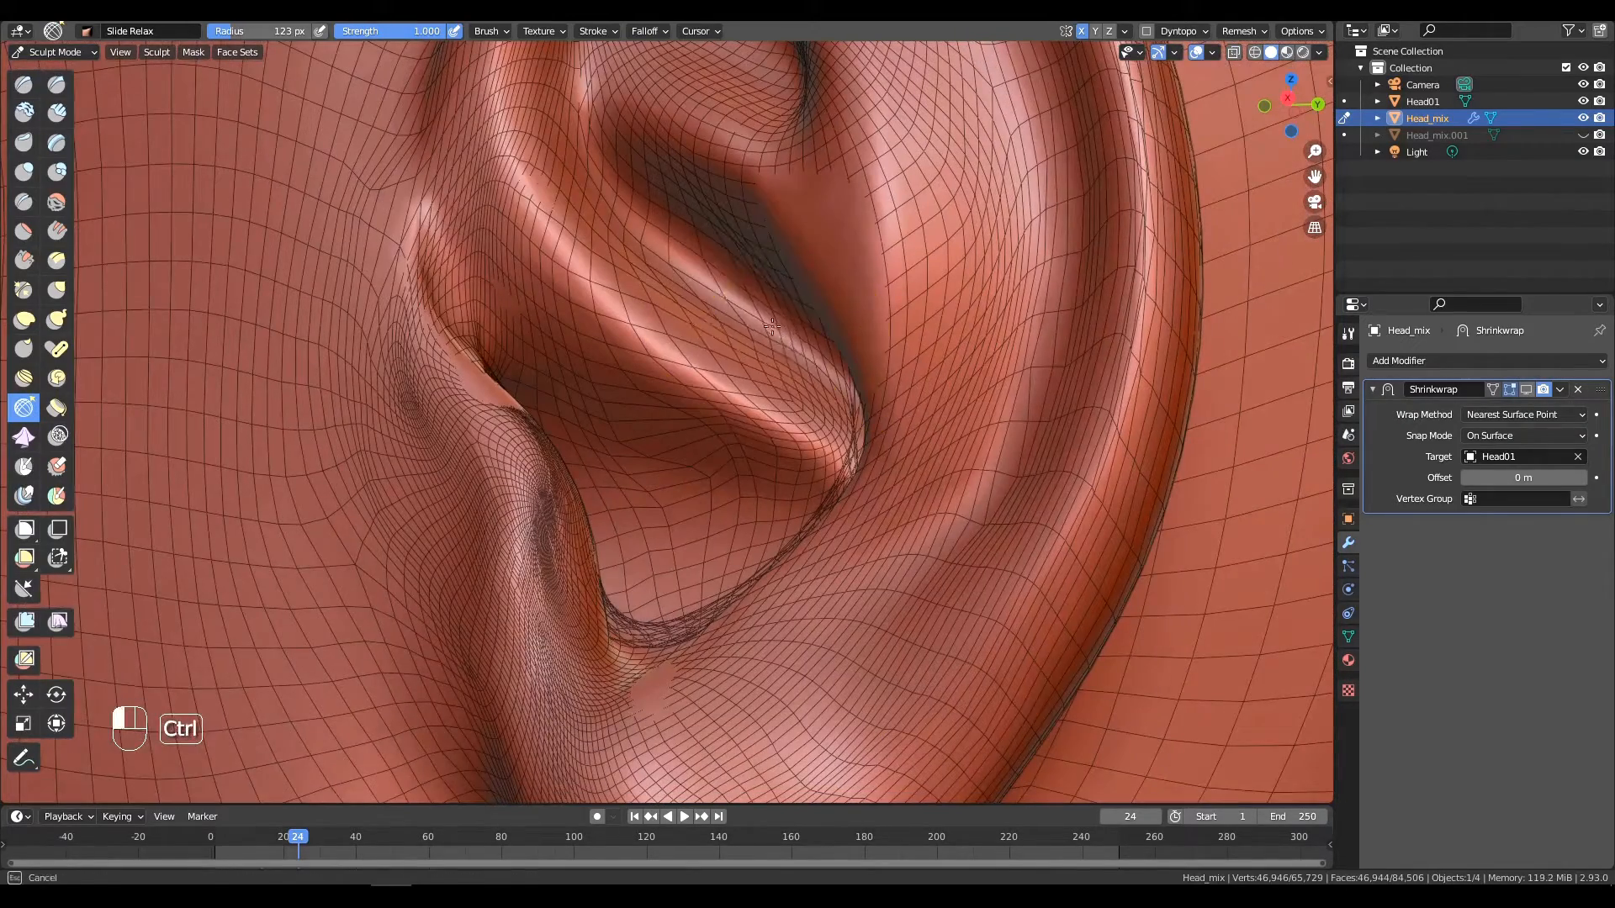
{"action": "key", "text": "f"}
{"action": "left_click", "coordinate": [757, 318]}
Carve the inner side of the tragus, the concha floor and its lower edge inward with the Draw brush.
{"action": "key", "text": "x"}
{"action": "mouse_move", "coordinate": [859, 455]}
{"action": "left_mouse_down", "text": "alt"}
{"action": "mouse_move", "coordinate": [1099, 350]}
{"action": "mouse_move", "coordinate": [997, 479]}
{"action": "mouse_move", "coordinate": [761, 580]}
{"action": "left_mouse_up", "text": "alt"}
{"action": "mouse_move", "coordinate": [606, 716]}
{"action": "left_mouse_down", "text": "ctrl"}
{"action": "mouse_move", "coordinate": [532, 658]}
{"action": "mouse_move", "coordinate": [476, 559]}
{"action": "left_mouse_up", "text": "ctrl"}
{"action": "left_click_drag", "start_coordinate": [421, 420], "coordinate": [515, 446], "text": "alt+shift"}
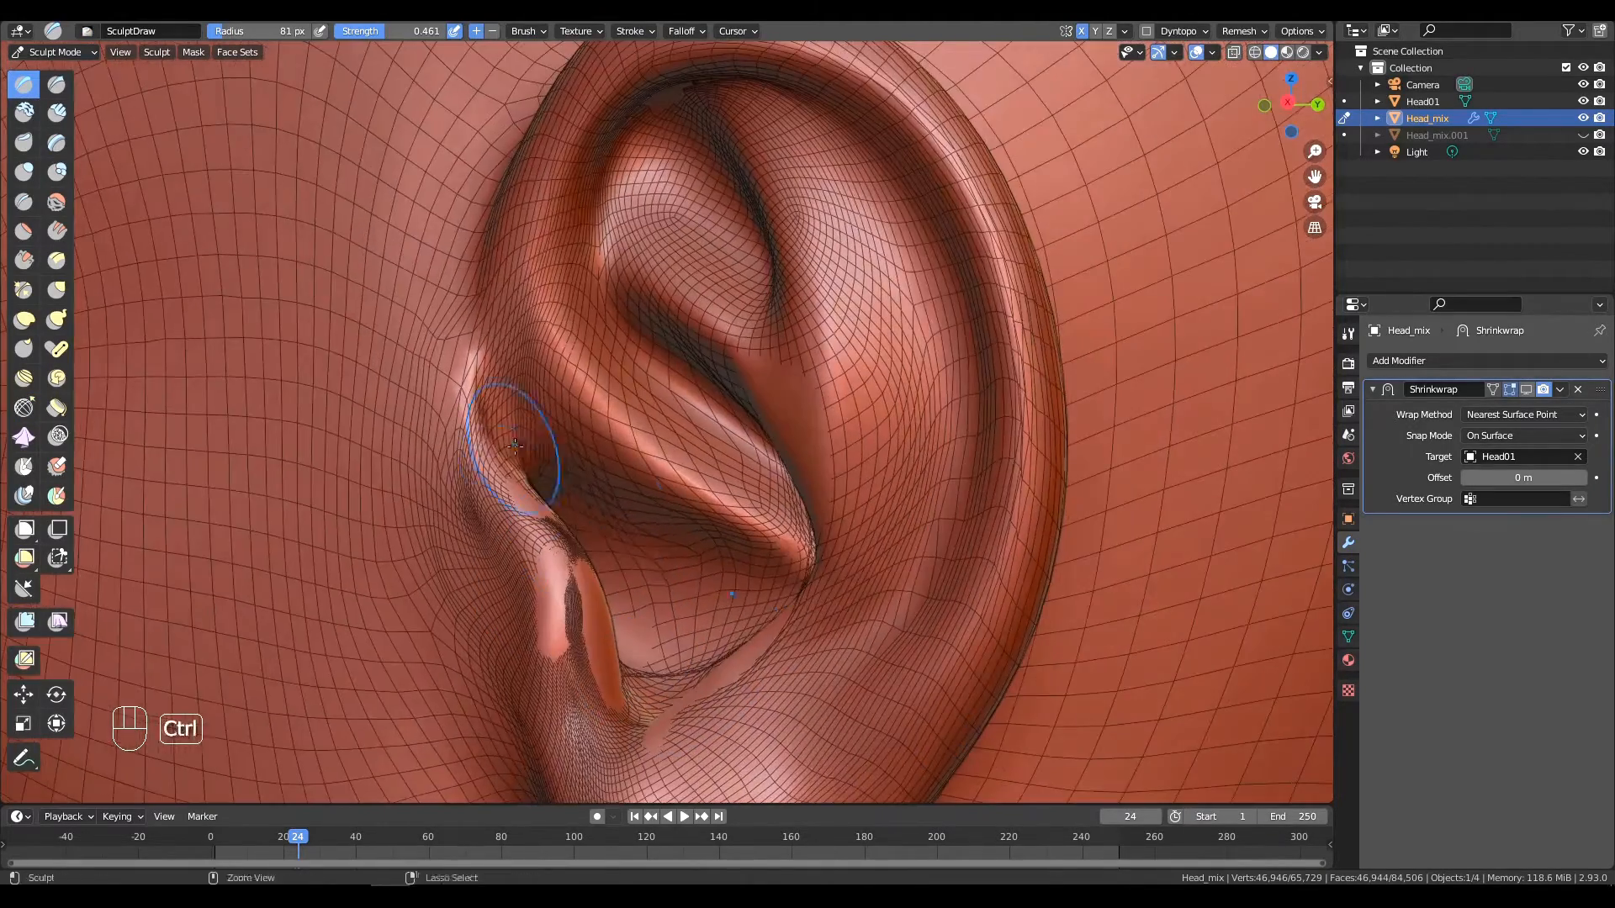
{"action": "left_click_drag", "start_coordinate": [725, 381], "coordinate": [740, 421], "text": "ctrl+alt"}
{"action": "mouse_move", "coordinate": [740, 421]}
{"action": "left_mouse_down", "text": "alt"}
{"action": "mouse_move", "coordinate": [863, 401]}
{"action": "mouse_move", "coordinate": [960, 476]}
{"action": "mouse_move", "coordinate": [1308, 404]}
{"action": "left_mouse_up", "text": "alt"}
{"action": "mouse_move", "coordinate": [1012, 551]}
{"action": "left_mouse_down", "text": "ctrl"}
{"action": "mouse_move", "coordinate": [1023, 525]}
{"action": "mouse_move", "coordinate": [1085, 505]}
{"action": "left_mouse_up", "text": "ctrl"}
{"action": "left_click_drag", "start_coordinate": [1186, 618], "coordinate": [1061, 666], "text": "ctrl"}
Carve the concha's middle ridge and lower rim further inward, comparing the fit with the Shrinkwrap displayed.
{"action": "left_click", "coordinate": [1526, 389]}
{"action": "left_click_drag", "start_coordinate": [1262, 492], "coordinate": [1194, 500], "text": "alt"}
{"action": "left_click_drag", "start_coordinate": [874, 690], "coordinate": [989, 518], "text": "ctrl"}
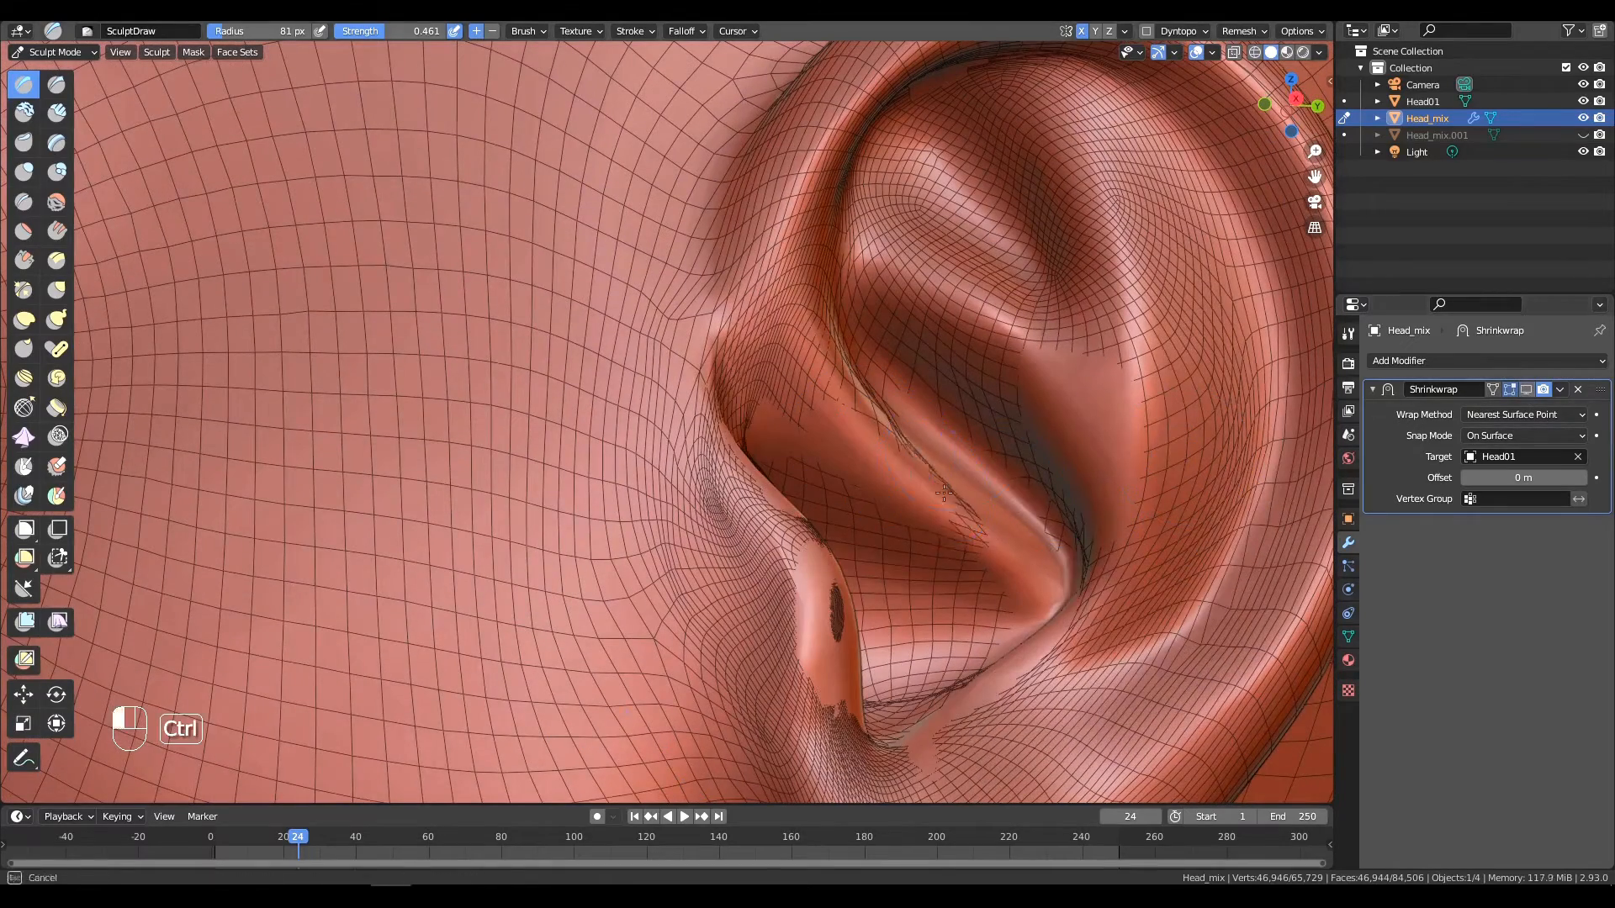
{"action": "left_click_drag", "start_coordinate": [1060, 640], "coordinate": [1085, 614], "text": "ctrl"}
{"action": "left_click", "coordinate": [1526, 389]}
{"action": "mouse_move", "coordinate": [1211, 496]}
{"action": "left_mouse_down", "text": "alt"}
{"action": "mouse_move", "coordinate": [1194, 484]}
{"action": "mouse_move", "coordinate": [1127, 572]}
{"action": "left_mouse_up", "text": "alt"}
{"action": "left_click", "coordinate": [1525, 390]}
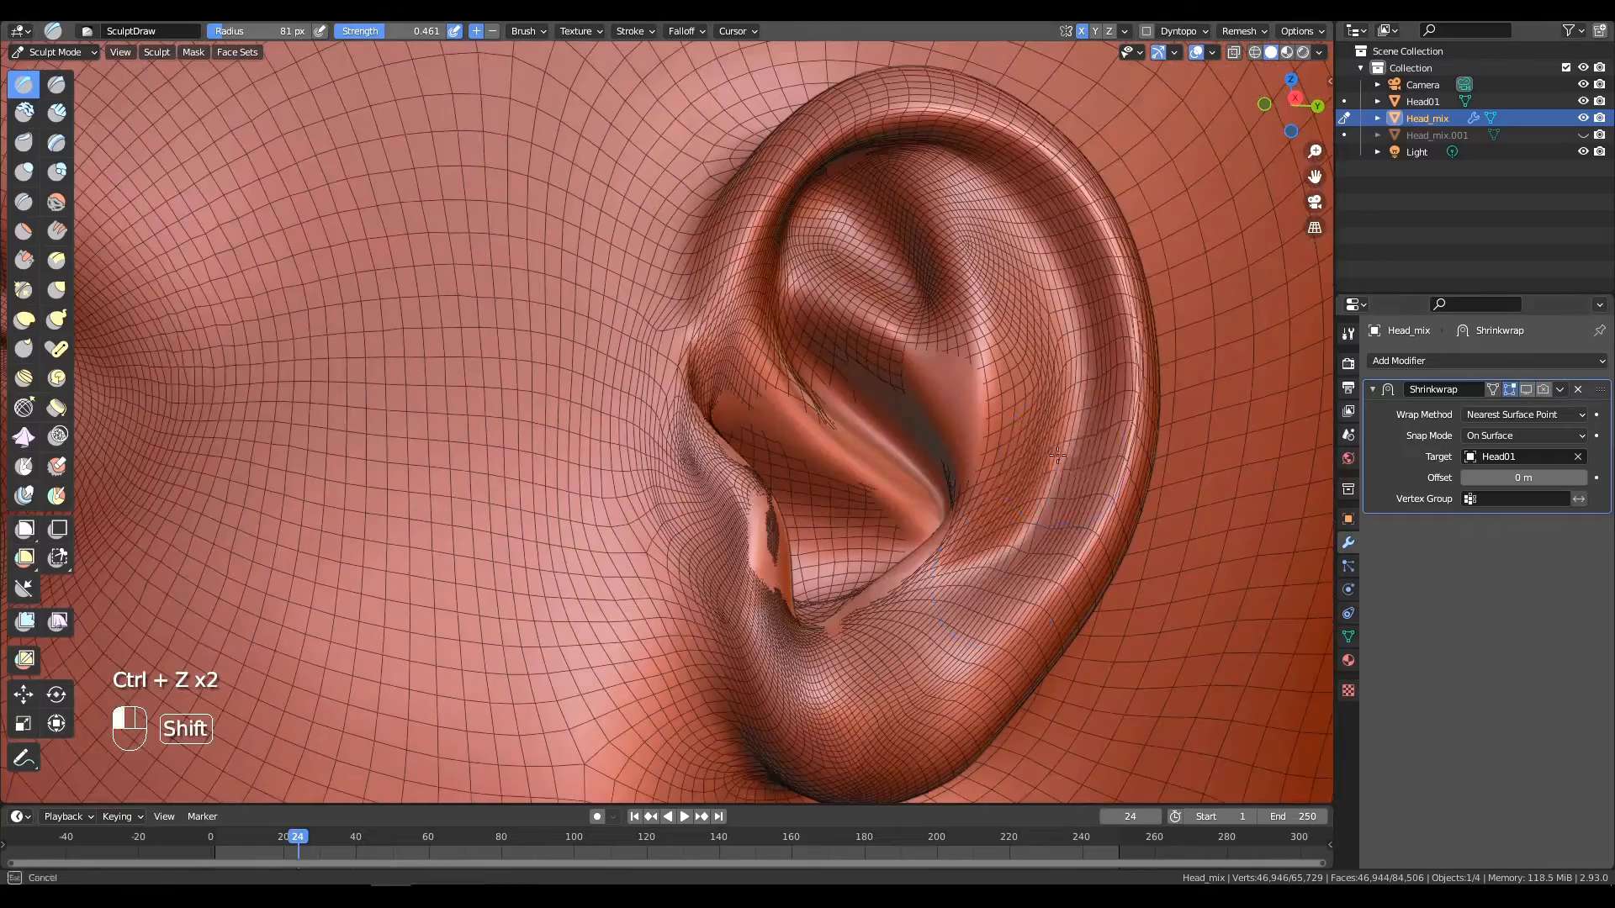
{"action": "left_click_drag", "start_coordinate": [1054, 483], "coordinate": [967, 220], "text": "ctrl"}
Try smoothing the upper eyelid and undo the last two strokes.
{"action": "mouse_move", "coordinate": [967, 220]}
{"action": "left_mouse_down", "text": "alt"}
{"action": "mouse_move", "coordinate": [724, 231]}
{"action": "mouse_move", "coordinate": [690, 353]}
{"action": "left_mouse_up", "text": "alt"}
{"action": "mouse_move", "coordinate": [689, 353]}
{"action": "left_mouse_down", "text": "alt"}
{"action": "mouse_move", "coordinate": [548, 488]}
{"action": "mouse_move", "coordinate": [505, 458]}
{"action": "left_mouse_up", "text": "alt"}
{"action": "mouse_move", "coordinate": [499, 493]}
{"action": "left_mouse_down", "text": "alt"}
{"action": "mouse_move", "coordinate": [818, 354]}
{"action": "mouse_move", "coordinate": [751, 338]}
{"action": "mouse_move", "coordinate": [830, 341]}
{"action": "left_mouse_up", "text": "alt"}
{"action": "scroll", "coordinate": [740, 395], "scroll_direction": "down", "scroll_amount": 3}
{"action": "scroll", "coordinate": [819, 353], "scroll_direction": "up", "scroll_amount": 6}
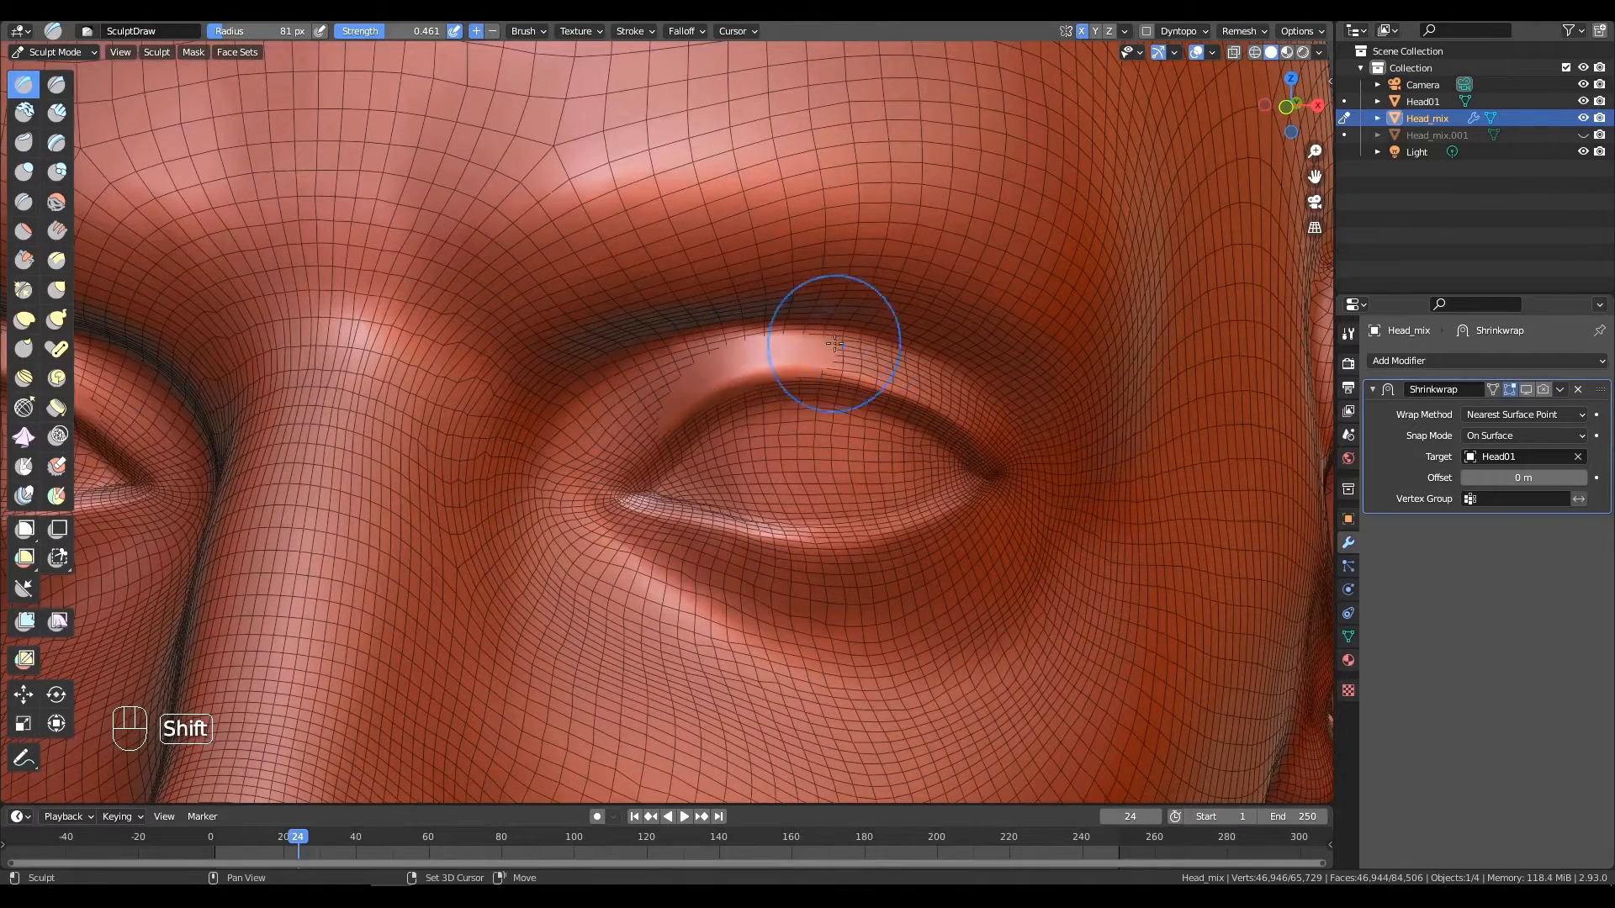
{"action": "key", "text": "ctrl+z"}
{"action": "key", "text": "ctrl+z"}
Carve the eyeball surface and the surrounding lid edges inward, checking the fit with the Shrinkwrap displayed.
{"action": "left_click_drag", "start_coordinate": [902, 357], "coordinate": [908, 261], "text": "ctrl+alt"}
{"action": "mouse_move", "coordinate": [908, 261]}
{"action": "left_mouse_down", "text": "alt+shift"}
{"action": "mouse_move", "coordinate": [879, 362]}
{"action": "mouse_move", "coordinate": [816, 220]}
{"action": "left_mouse_up", "text": "alt+shift"}
{"action": "left_click", "coordinate": [1527, 389]}
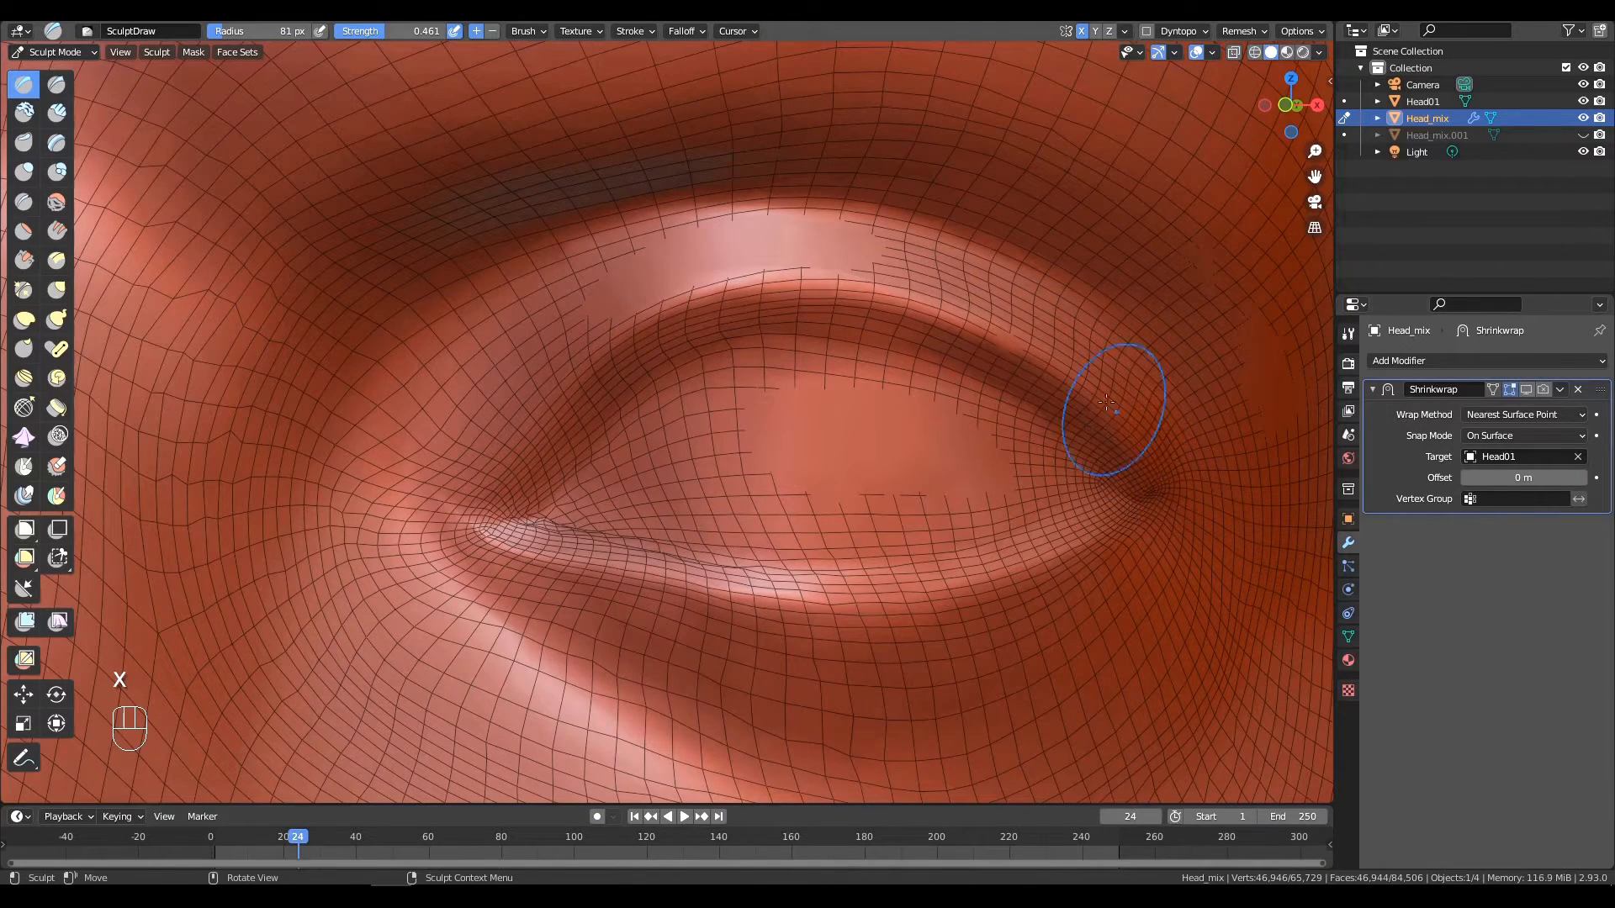
{"action": "mouse_move", "coordinate": [1085, 501]}
{"action": "left_mouse_down", "text": "ctrl"}
{"action": "mouse_move", "coordinate": [795, 542]}
{"action": "mouse_move", "coordinate": [589, 522]}
{"action": "mouse_move", "coordinate": [891, 530]}
{"action": "left_mouse_up", "text": "ctrl"}
{"action": "left_click", "coordinate": [1527, 389]}
{"action": "key", "text": "ctrl+z"}
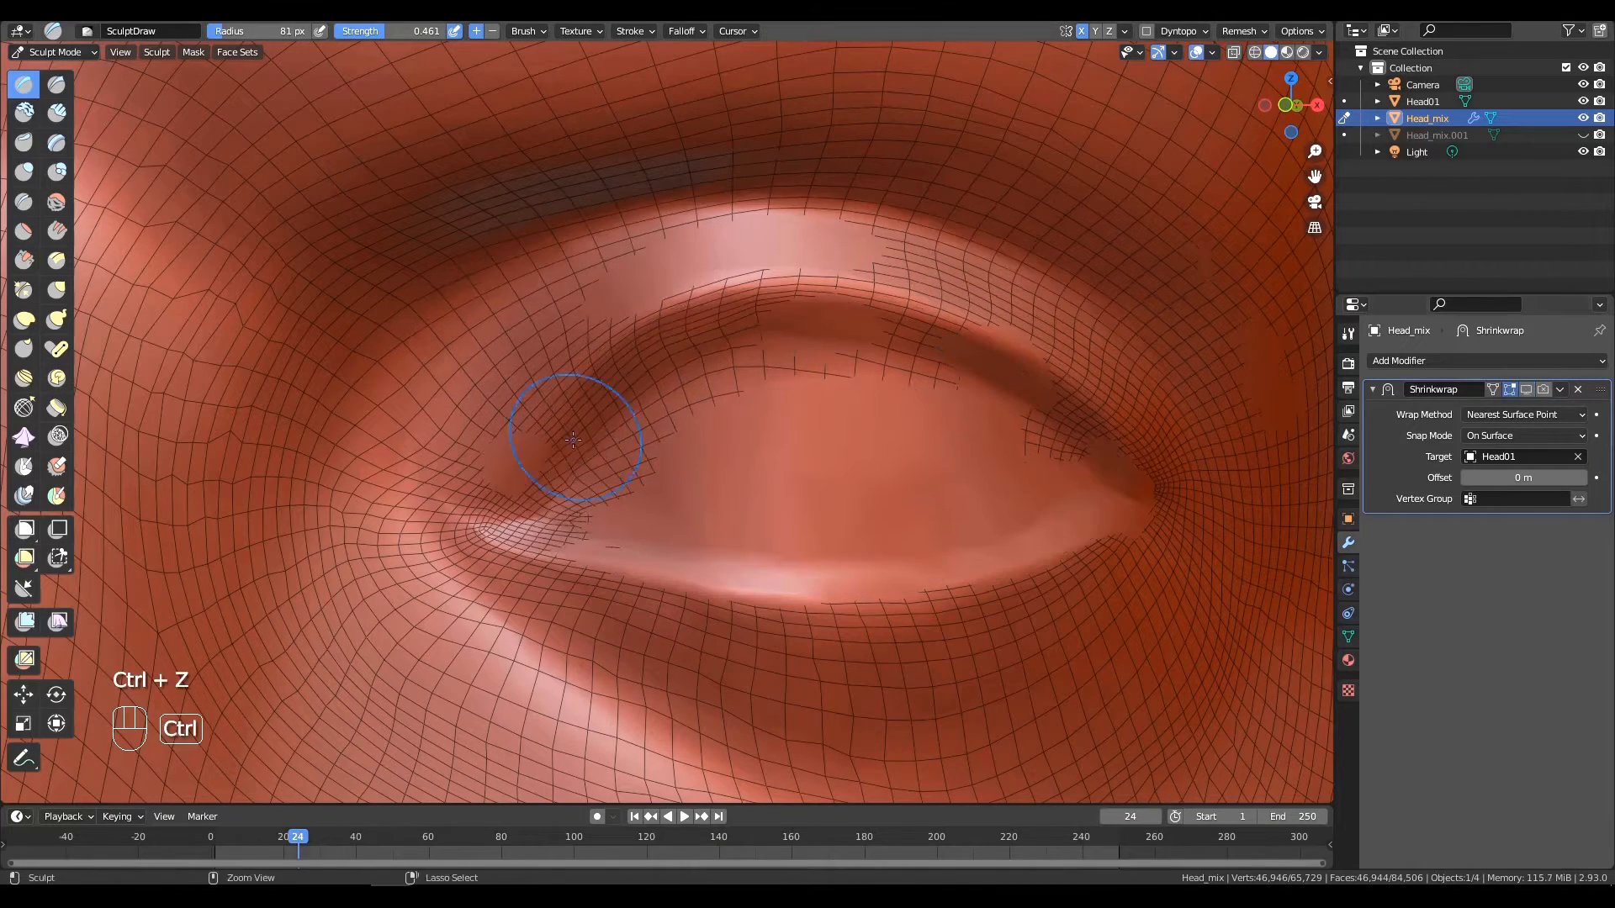
Try smoothing the outer part of the upper eyelid and undo the recent strokes.
{"action": "left_click", "coordinate": [1526, 389]}
{"action": "left_click_drag", "start_coordinate": [1060, 366], "coordinate": [1083, 387], "text": "shift"}
{"action": "key", "text": "ctrl+z"}
{"action": "key", "text": "ctrl+z"}
{"action": "key", "text": "ctrl+z"}
{"action": "key", "text": "ctrl+z"}
Smooth and carve the parting line of the lips near the mouth corner, comparing with the Shrinkwrap displayed.
{"action": "middle_click_drag", "start_coordinate": [871, 379], "coordinate": [891, 588], "text": "ctrl"}
{"action": "left_click", "coordinate": [1525, 389]}
{"action": "mouse_move", "coordinate": [522, 377]}
{"action": "left_mouse_down", "text": "shift"}
{"action": "mouse_move", "coordinate": [631, 441]}
{"action": "mouse_move", "coordinate": [643, 525]}
{"action": "mouse_move", "coordinate": [913, 379]}
{"action": "mouse_move", "coordinate": [787, 589]}
{"action": "left_mouse_up", "text": "shift"}
{"action": "left_click_drag", "start_coordinate": [589, 567], "coordinate": [883, 610], "text": "ctrl"}
{"action": "left_click", "coordinate": [1526, 389]}
{"action": "middle_click_drag", "start_coordinate": [999, 471], "coordinate": [815, 421], "text": "alt+shift"}
{"action": "mouse_move", "coordinate": [631, 479]}
{"action": "left_mouse_down", "text": "ctrl"}
{"action": "mouse_move", "coordinate": [706, 494]}
{"action": "mouse_move", "coordinate": [595, 483]}
{"action": "left_mouse_up", "text": "ctrl"}
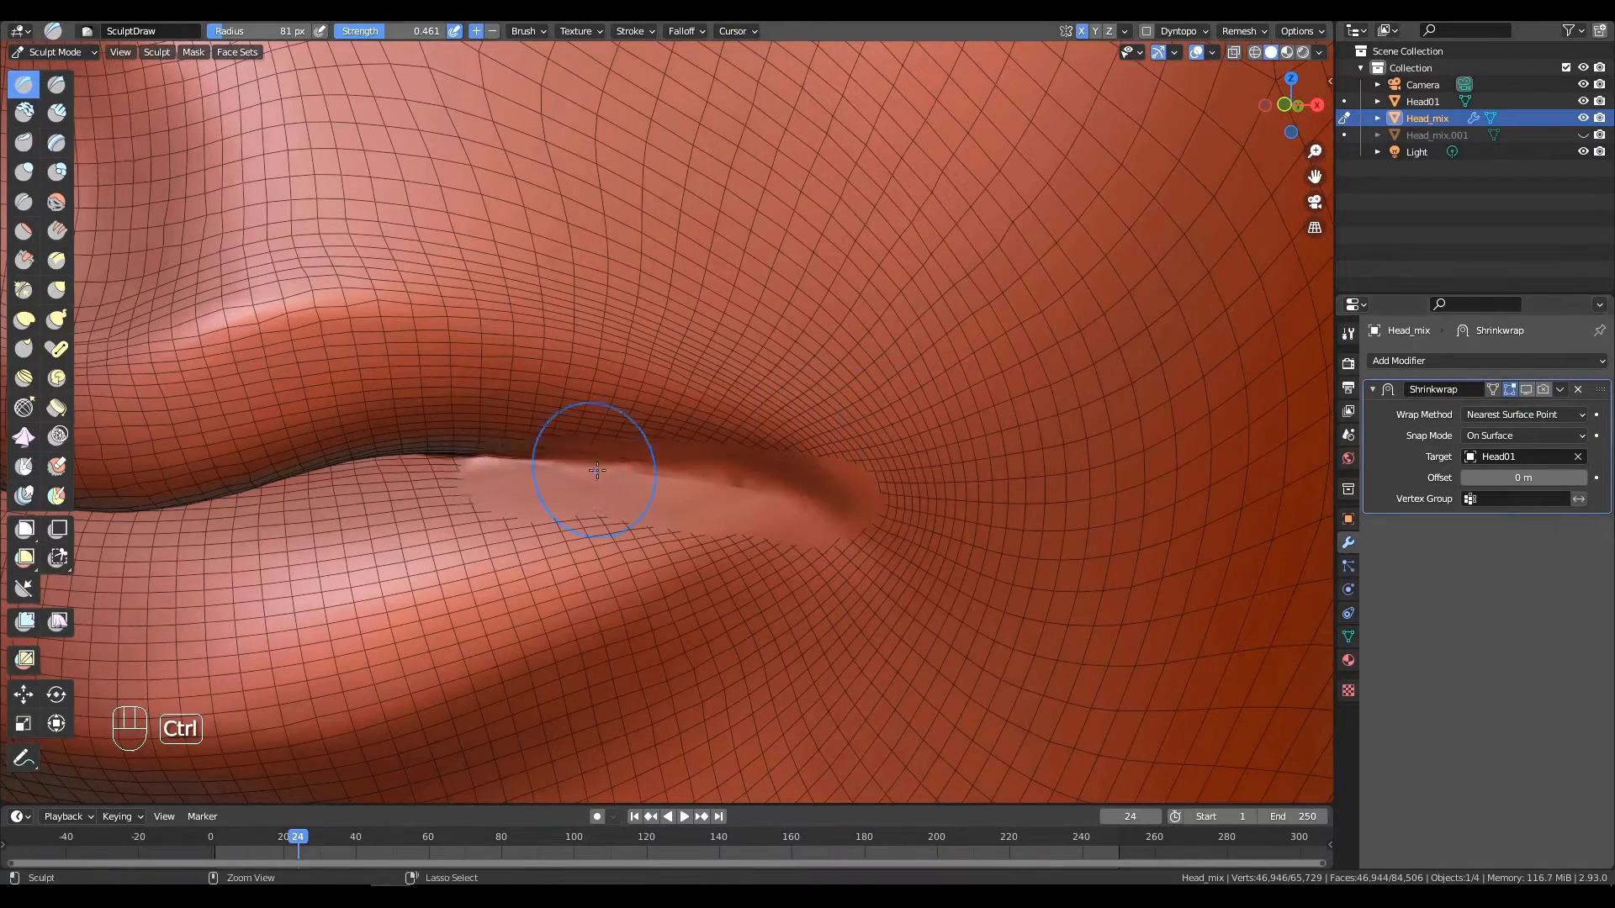
{"action": "left_click", "coordinate": [1525, 389]}
Try carving the mouth corner further inward and undo the strokes.
{"action": "left_click_drag", "start_coordinate": [755, 496], "coordinate": [876, 437], "text": "ctrl"}
{"action": "key", "text": "ctrl+z"}
{"action": "key", "text": "ctrl+z"}
{"action": "key", "text": "ctrl+z"}
{"action": "key", "text": "ctrl+z"}
Try smoothing the nose area with the Shrinkwrap displayed and undo the strokes.
{"action": "middle_click_drag", "start_coordinate": [908, 426], "coordinate": [622, 260], "text": "ctrl+alt"}
{"action": "mouse_move", "coordinate": [622, 260]}
{"action": "middle_mouse_down", "text": "alt+shift"}
{"action": "mouse_move", "coordinate": [600, 246]}
{"action": "mouse_move", "coordinate": [787, 381]}
{"action": "middle_mouse_up", "text": "alt+shift"}
{"action": "mouse_move", "coordinate": [788, 381]}
{"action": "left_mouse_down", "text": "alt"}
{"action": "mouse_move", "coordinate": [717, 389]}
{"action": "mouse_move", "coordinate": [718, 364]}
{"action": "mouse_move", "coordinate": [663, 375]}
{"action": "left_mouse_up", "text": "alt"}
{"action": "left_click_drag", "start_coordinate": [558, 375], "coordinate": [577, 398], "text": "shift"}
{"action": "key", "text": "ctrl+z"}
{"action": "key", "text": "ctrl+z"}
{"action": "left_click_drag", "start_coordinate": [926, 420], "coordinate": [894, 447], "text": "alt"}
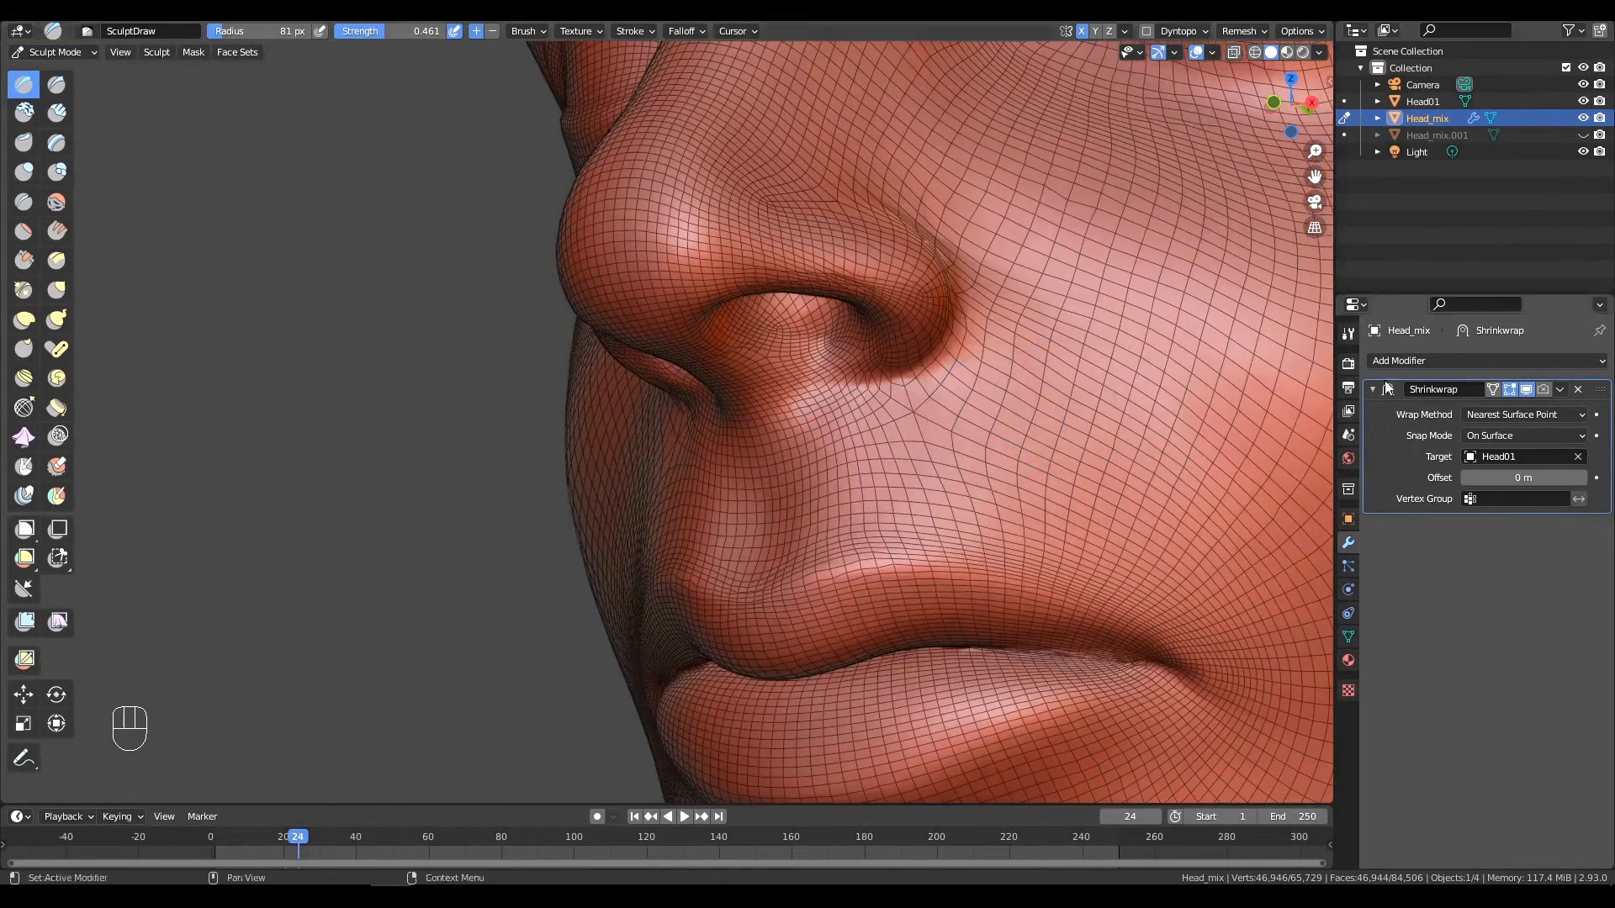
Relax the mesh around the nostril wing with Slide Relax and check the result briefly in Material Preview shading.
{"action": "left_click", "coordinate": [24, 407]}
{"action": "left_click_drag", "start_coordinate": [819, 389], "coordinate": [912, 370]}
{"action": "mouse_move", "coordinate": [967, 337]}
{"action": "left_mouse_down"}
{"action": "mouse_move", "coordinate": [986, 429]}
{"action": "mouse_move", "coordinate": [984, 353]}
{"action": "left_mouse_up"}
{"action": "key", "text": "z"}
{"action": "left_click", "coordinate": [1024, 356]}
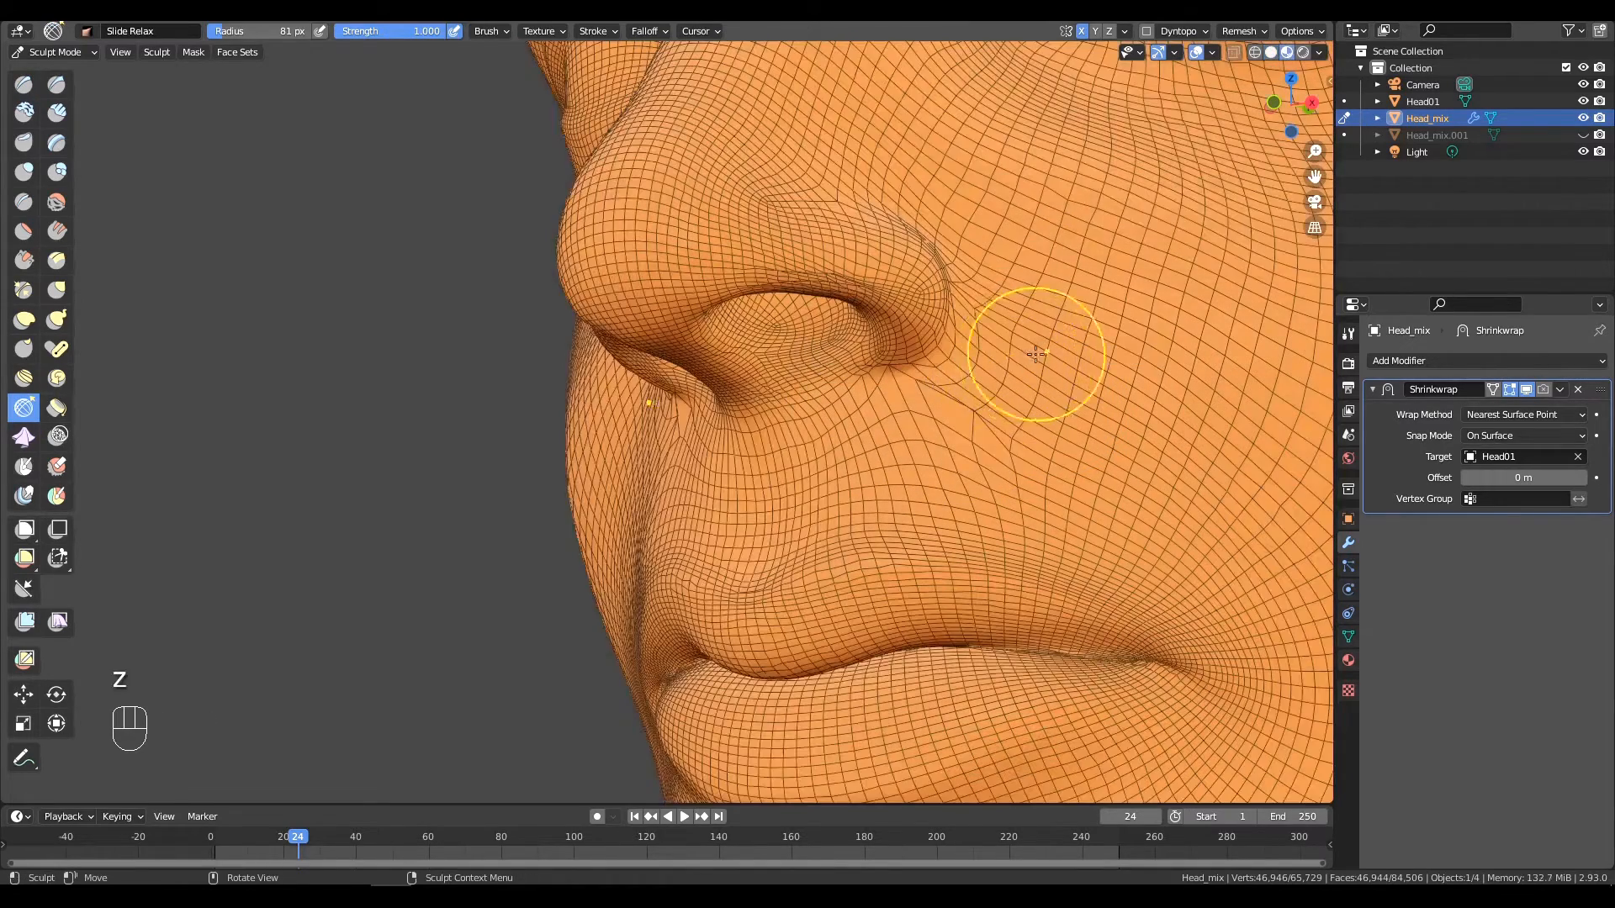
{"action": "left_click", "coordinate": [1269, 52]}
Try smoothing the crease beside the nostril wing and undo the recent sculpting around it.
{"action": "key", "text": "x"}
{"action": "left_click_drag", "start_coordinate": [900, 406], "coordinate": [967, 403], "text": "shift"}
{"action": "key", "text": "ctrl+z"}
{"action": "key", "text": "ctrl+z"}
{"action": "key", "text": "ctrl+z"}
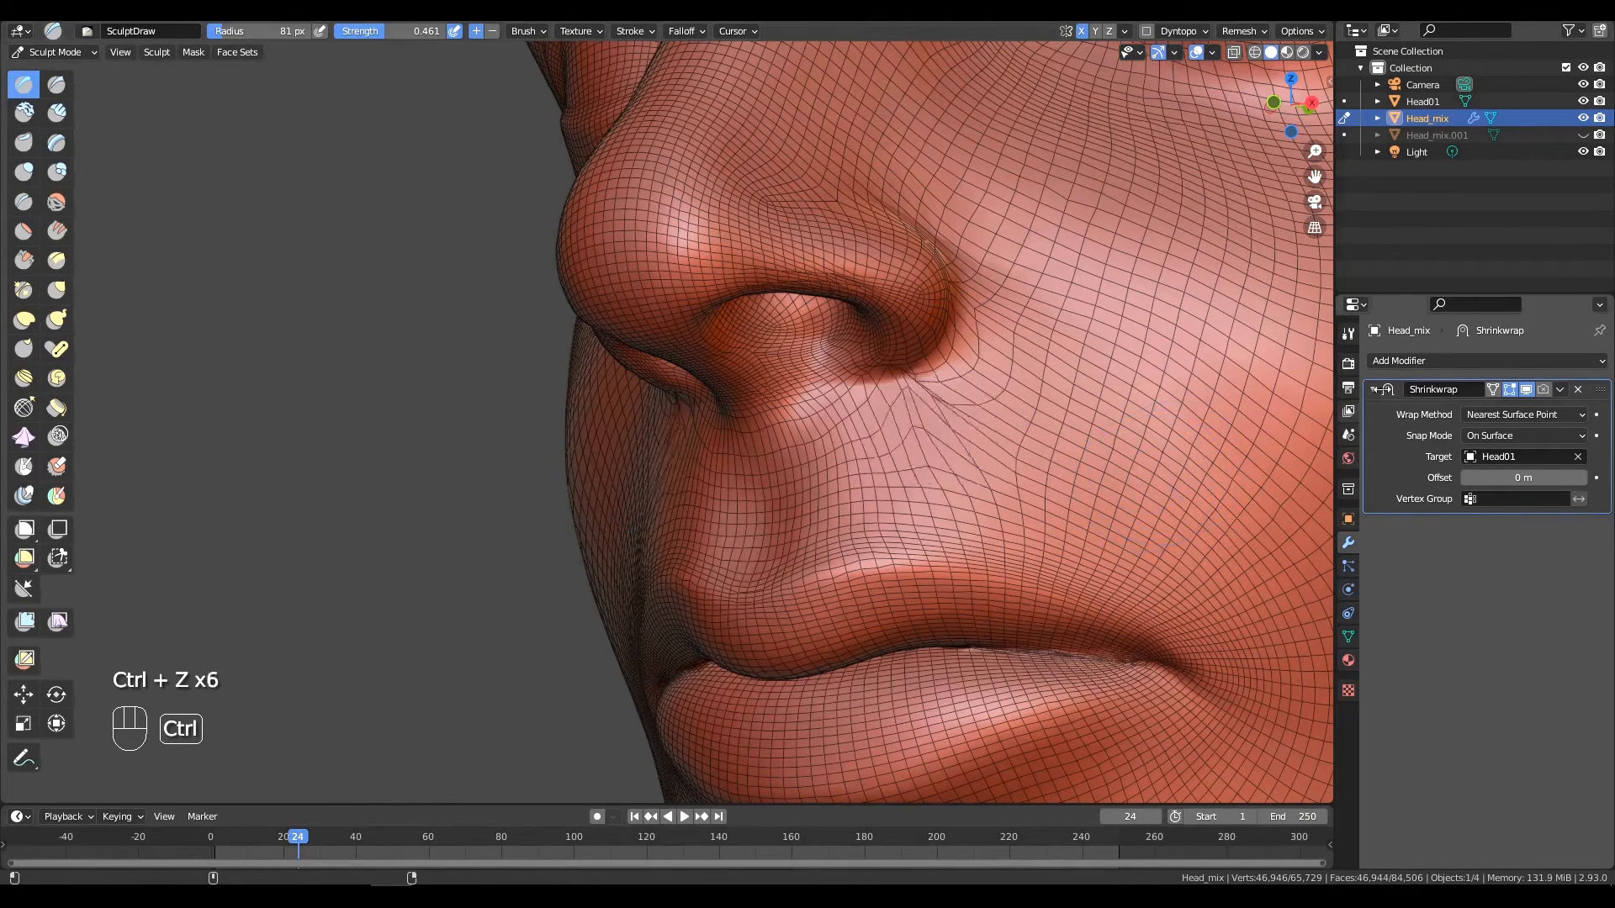
Try smoothing and grabbing the mesh under the nostril with the Shrinkwrap hidden, and undo the strokes.
{"action": "left_click", "coordinate": [1527, 389]}
{"action": "left_click_drag", "start_coordinate": [859, 411], "coordinate": [720, 481], "text": "shift"}
{"action": "key", "text": "g"}
{"action": "key", "text": "f"}
{"action": "left_click", "coordinate": [798, 424]}
{"action": "left_click_drag", "start_coordinate": [620, 497], "coordinate": [713, 373]}
{"action": "key", "text": "ctrl+z"}
{"action": "left_click", "coordinate": [1528, 389]}
{"action": "key", "text": "ctrl+z"}
{"action": "key", "text": "ctrl+z"}
Build up the base of the nose between nostril and upper lip with the Draw brush.
{"action": "key", "text": "x"}
{"action": "left_click_drag", "start_coordinate": [703, 374], "coordinate": [703, 492]}
{"action": "mouse_move", "coordinate": [723, 497]}
{"action": "middle_mouse_down", "text": "shift"}
{"action": "mouse_move", "coordinate": [889, 412]}
{"action": "mouse_move", "coordinate": [862, 425]}
{"action": "middle_mouse_up", "text": "shift"}
Relax the mesh between nostril and cheek and around the nostril wing with Slide Relax.
{"action": "left_click", "coordinate": [23, 408]}
{"action": "mouse_move", "coordinate": [879, 454]}
{"action": "left_mouse_down"}
{"action": "mouse_move", "coordinate": [1063, 494]}
{"action": "mouse_move", "coordinate": [1091, 547]}
{"action": "left_mouse_up"}
{"action": "left_click_drag", "start_coordinate": [959, 378], "coordinate": [926, 337]}
{"action": "middle_click_drag", "start_coordinate": [907, 367], "coordinate": [848, 364]}
Crease the edge under the nostril with a 45 px Crease brush.
{"action": "key", "text": "shift+c"}
{"action": "key", "text": "f"}
{"action": "left_click", "coordinate": [590, 345]}
{"action": "middle_click_drag", "start_coordinate": [646, 374], "coordinate": [670, 372]}
{"action": "left_click_drag", "start_coordinate": [566, 434], "coordinate": [599, 414]}
{"action": "middle_click_drag", "start_coordinate": [748, 396], "coordinate": [857, 384]}
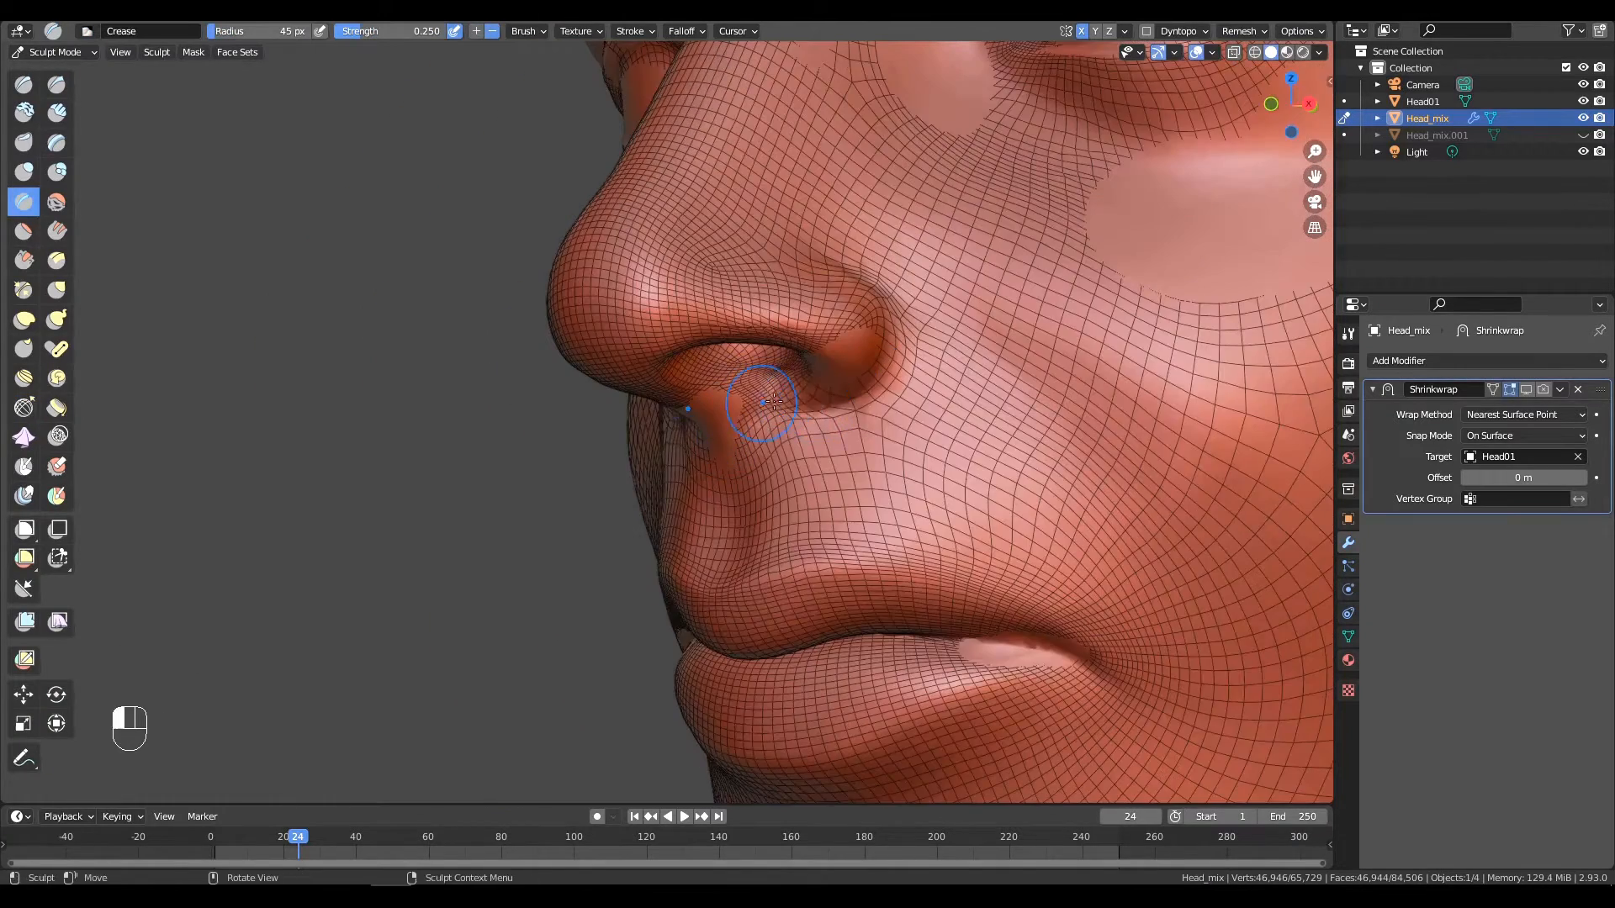
Smooth and refine the nostril wing with the Draw brush and display the Shrinkwrap effect.
{"action": "left_click_drag", "start_coordinate": [858, 383], "coordinate": [833, 370], "text": "shift"}
{"action": "middle_click_drag", "start_coordinate": [849, 374], "coordinate": [769, 395]}
{"action": "left_click_drag", "start_coordinate": [770, 396], "coordinate": [789, 416]}
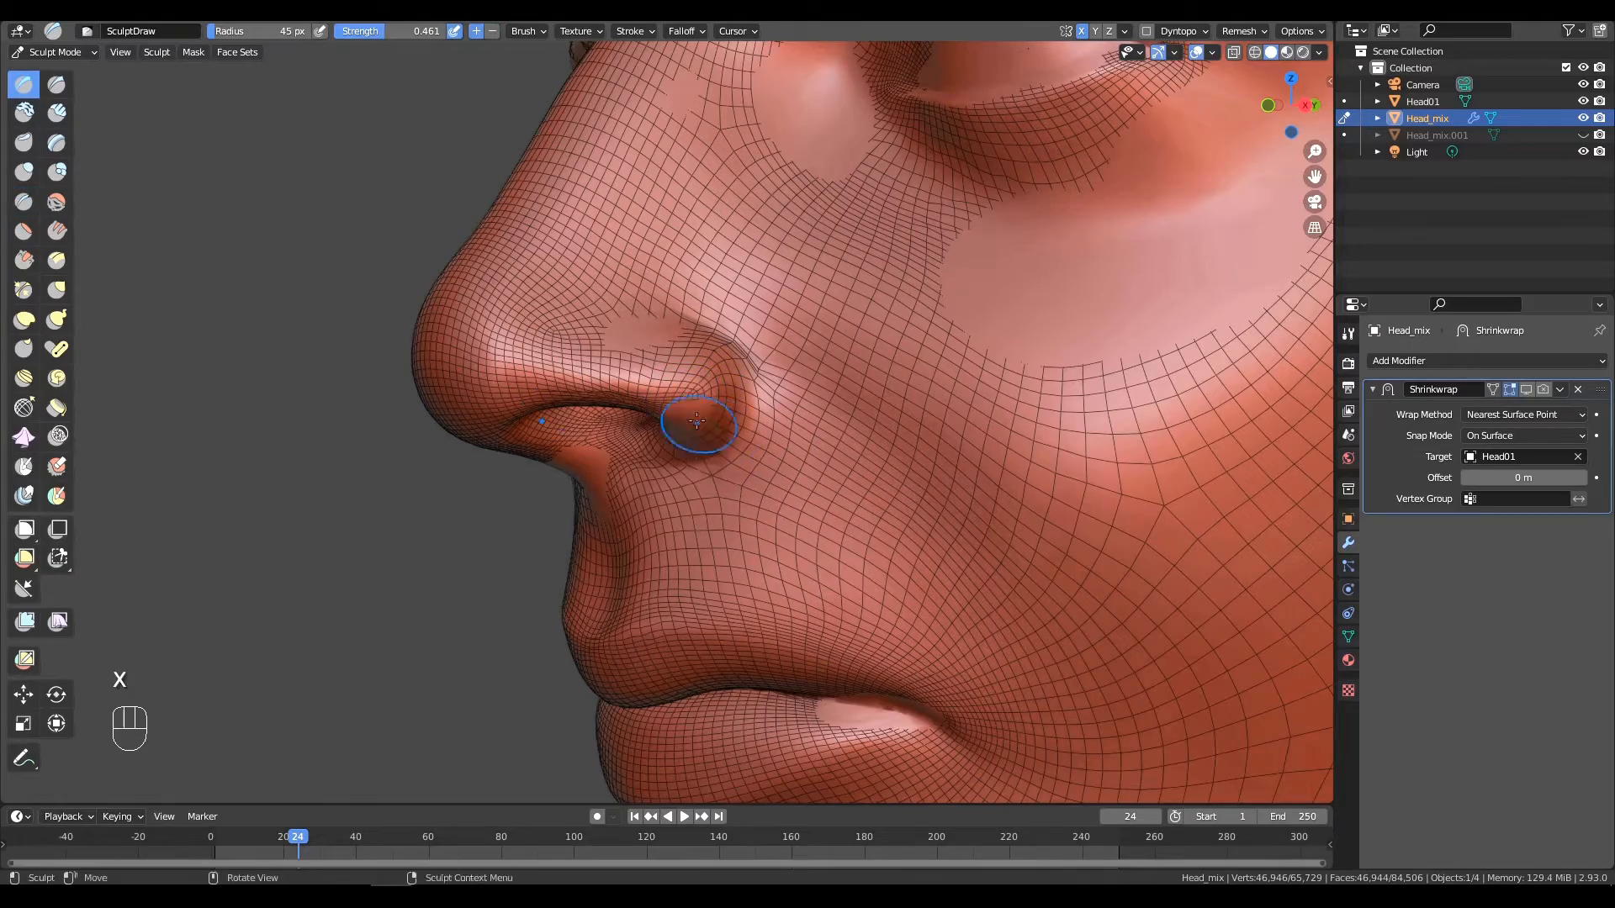
{"action": "left_click_drag", "start_coordinate": [697, 420], "coordinate": [595, 374], "text": "shift"}
{"action": "left_click", "coordinate": [1525, 389]}
{"action": "middle_click_drag", "start_coordinate": [867, 379], "coordinate": [858, 352]}
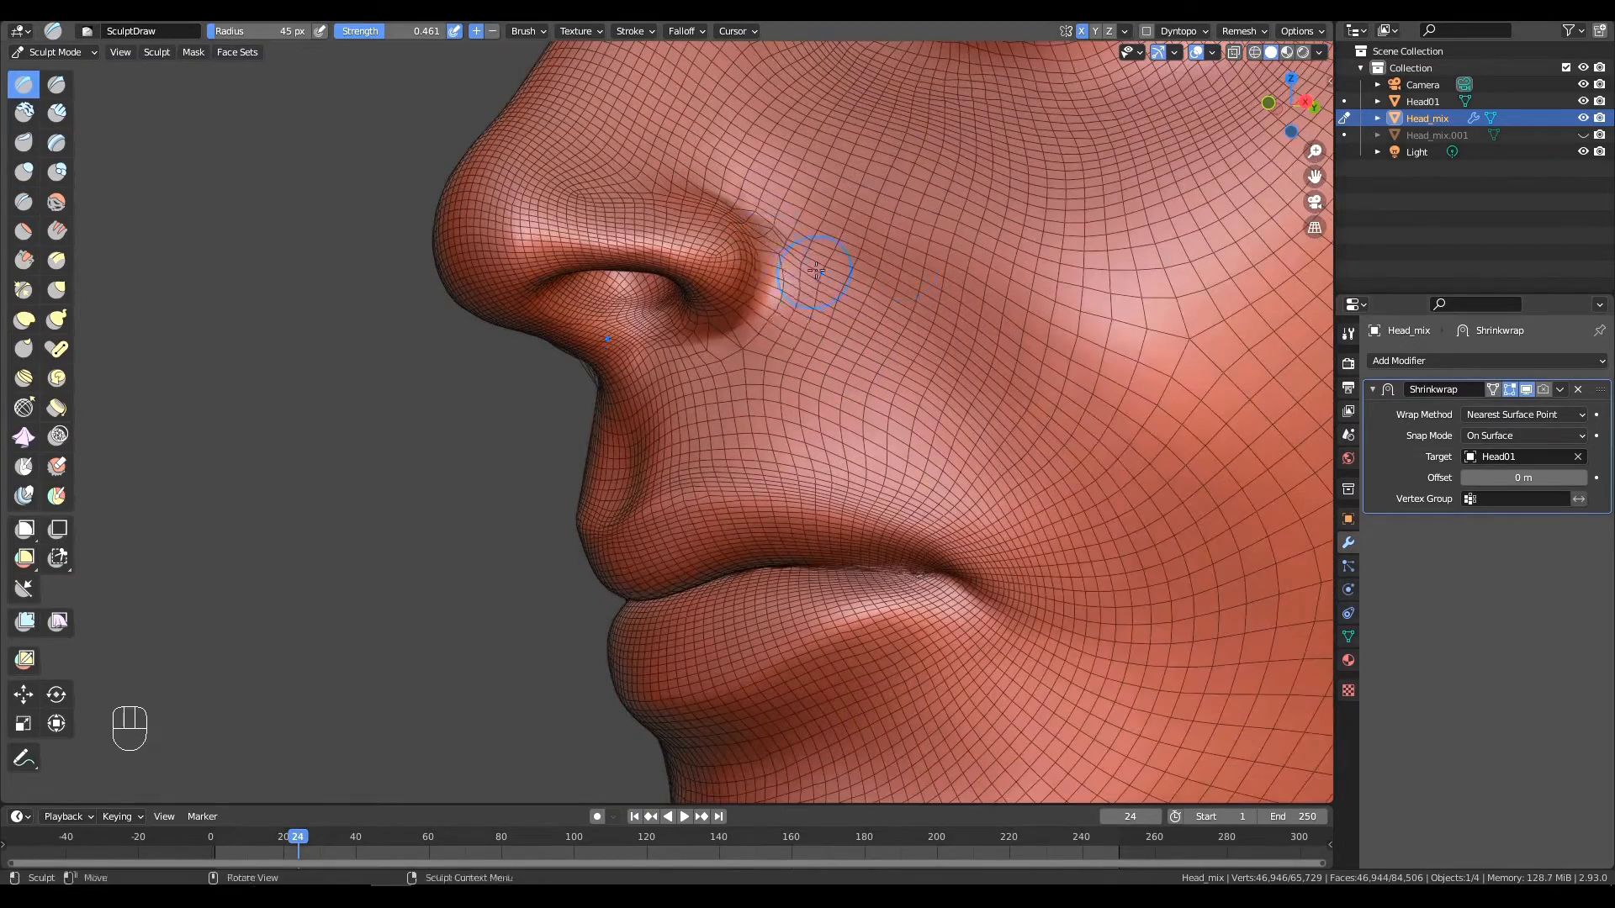
Compare the whole face with the Shrinkwrap hidden and displayed, and apply the modifier.
{"action": "left_click_drag", "start_coordinate": [931, 253], "coordinate": [954, 571], "text": "ctrl+alt"}
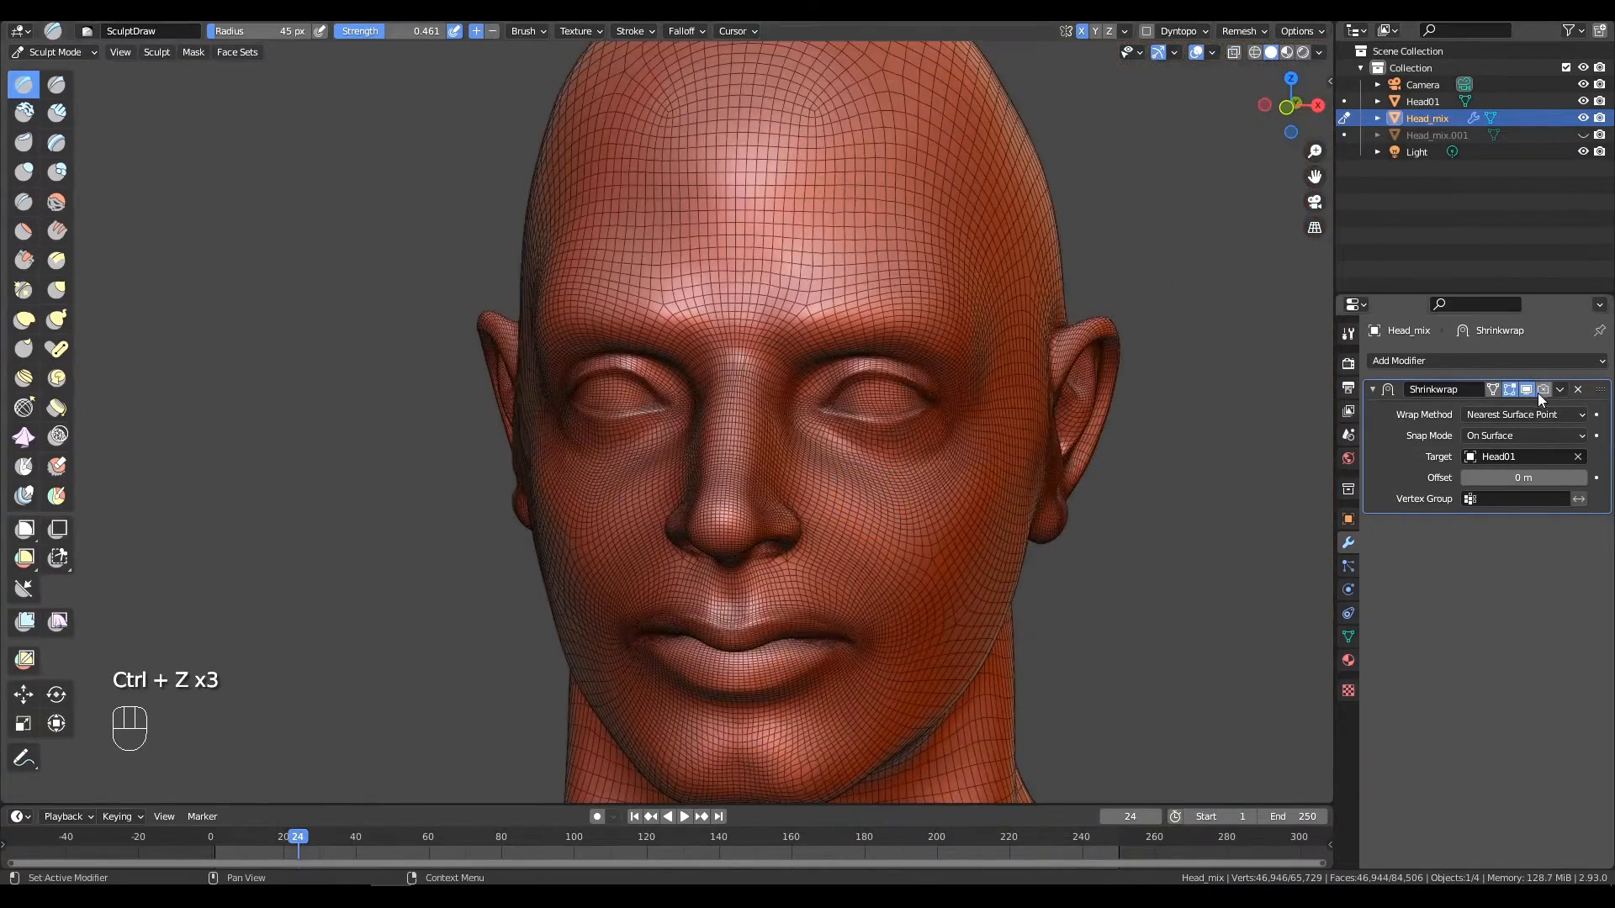
{"action": "left_click", "coordinate": [1525, 394]}
{"action": "left_click", "coordinate": [1526, 391]}
{"action": "left_click", "coordinate": [1559, 390]}
{"action": "left_click", "coordinate": [1535, 408]}
Try a broad smoothing stroke across the bust and undo it.
{"action": "middle_click_drag", "start_coordinate": [910, 543], "coordinate": [790, 439], "text": "ctrl+alt"}
{"action": "middle_click_drag", "start_coordinate": [791, 439], "coordinate": [856, 485], "text": "alt+shift"}
{"action": "left_click_drag", "start_coordinate": [1029, 422], "coordinate": [738, 470], "text": "shift"}
{"action": "middle_click_drag", "start_coordinate": [973, 301], "coordinate": [875, 277], "text": "ctrl+alt"}
{"action": "mouse_move", "coordinate": [740, 294]}
{"action": "middle_mouse_down", "text": "ctrl+alt"}
{"action": "mouse_move", "coordinate": [703, 404]}
{"action": "mouse_move", "coordinate": [516, 331]}
{"action": "mouse_move", "coordinate": [605, 504]}
{"action": "mouse_move", "coordinate": [774, 538]}
{"action": "mouse_move", "coordinate": [775, 572]}
{"action": "middle_mouse_up", "text": "ctrl+alt"}
{"action": "key", "text": "ctrl+z"}
Smooth the mesh over the shoulder, the base of the neck and the chest with a 92 px brush.
{"action": "left_click_drag", "start_coordinate": [746, 646], "coordinate": [925, 597], "text": "ctrl+alt"}
{"action": "mouse_move", "coordinate": [925, 597]}
{"action": "left_mouse_down", "text": "ctrl+alt"}
{"action": "mouse_move", "coordinate": [844, 805]}
{"action": "mouse_move", "coordinate": [818, 527]}
{"action": "mouse_move", "coordinate": [698, 559]}
{"action": "left_mouse_up", "text": "ctrl+alt"}
{"action": "key", "text": "f"}
{"action": "left_click", "coordinate": [829, 543]}
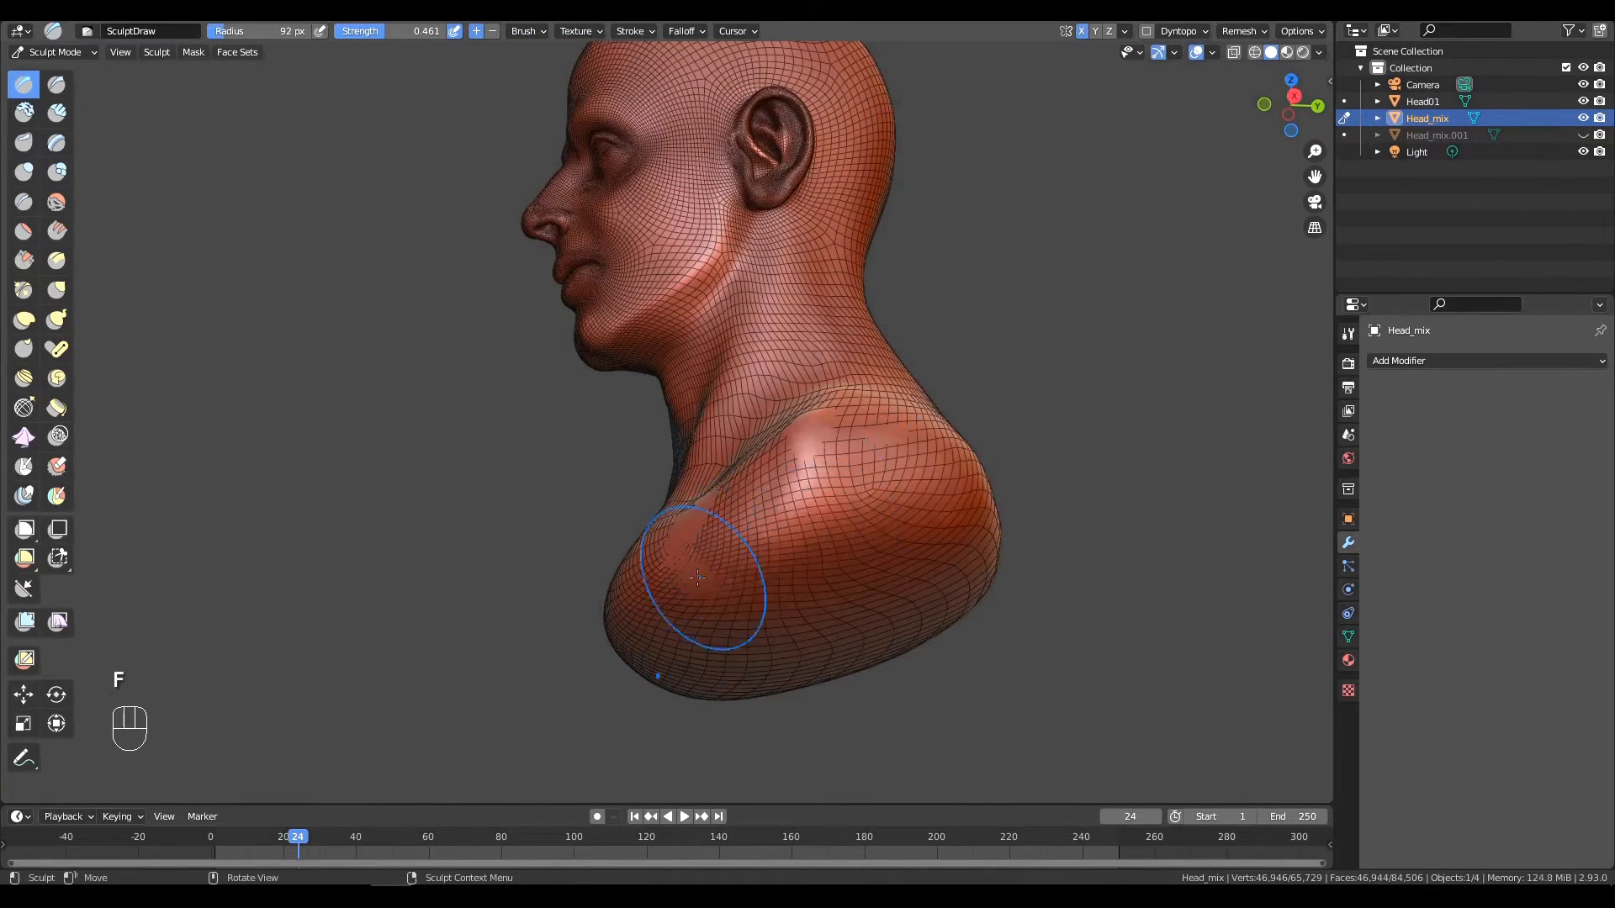
{"action": "left_click_drag", "start_coordinate": [808, 522], "coordinate": [631, 500], "text": "alt"}
{"action": "mouse_move", "coordinate": [656, 479]}
{"action": "left_mouse_down", "text": "shift"}
{"action": "mouse_move", "coordinate": [698, 492]}
{"action": "mouse_move", "coordinate": [673, 513]}
{"action": "left_mouse_up", "text": "shift"}
{"action": "mouse_move", "coordinate": [656, 471]}
{"action": "left_mouse_down", "text": "alt"}
{"action": "mouse_move", "coordinate": [631, 521]}
{"action": "mouse_move", "coordinate": [635, 362]}
{"action": "left_mouse_up", "text": "alt"}
{"action": "left_click_drag", "start_coordinate": [740, 471], "coordinate": [471, 467], "text": "alt"}
{"action": "mouse_move", "coordinate": [580, 496]}
{"action": "left_mouse_down", "text": "shift"}
{"action": "mouse_move", "coordinate": [615, 601]}
{"action": "mouse_move", "coordinate": [488, 601]}
{"action": "left_mouse_up", "text": "shift"}
Add a fresh Shrinkwrap modifier to Head_mix with Head01 as its target.
{"action": "left_click", "coordinate": [1492, 360]}
{"action": "left_click", "coordinate": [1412, 557]}
{"action": "left_click", "coordinate": [770, 610]}
Check the bust's fit from several sides and apply the new Shrinkwrap modifier.
{"action": "left_click_drag", "start_coordinate": [891, 555], "coordinate": [1001, 555], "text": "alt"}
{"action": "key", "text": "ctrl+z"}
{"action": "left_click_drag", "start_coordinate": [973, 347], "coordinate": [891, 467], "text": "alt+shift"}
{"action": "left_click_drag", "start_coordinate": [891, 467], "coordinate": [843, 395], "text": "ctrl+alt"}
{"action": "left_click_drag", "start_coordinate": [844, 395], "coordinate": [947, 437], "text": "alt"}
{"action": "left_click_drag", "start_coordinate": [947, 437], "coordinate": [832, 433], "text": "alt"}
{"action": "left_click", "coordinate": [1559, 389]}
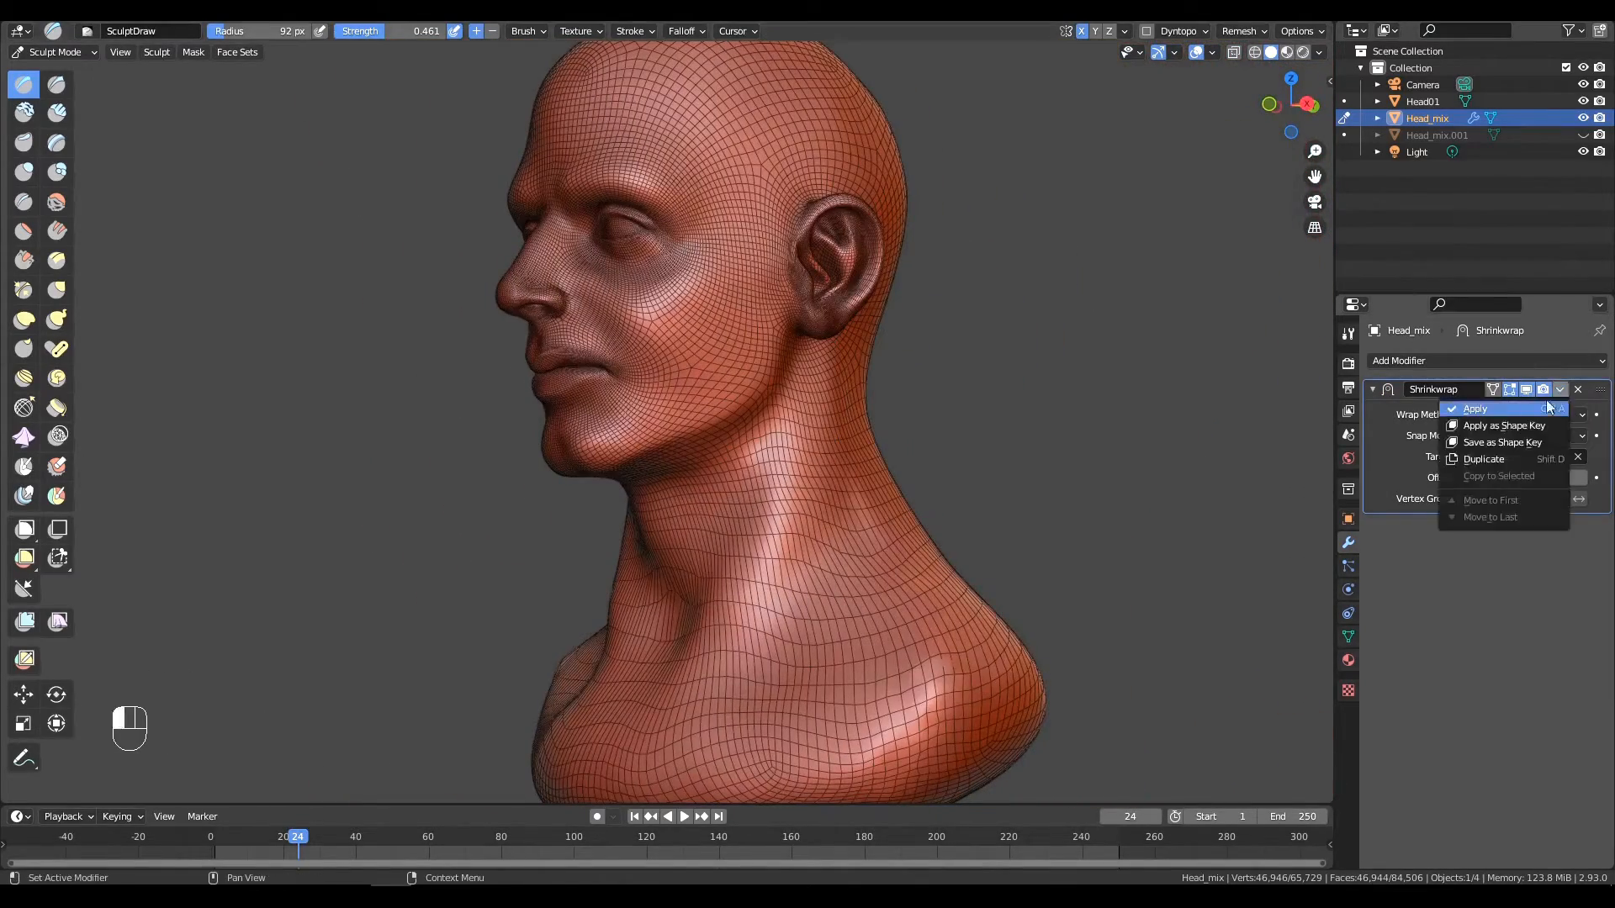
{"action": "left_click", "coordinate": [1547, 408]}
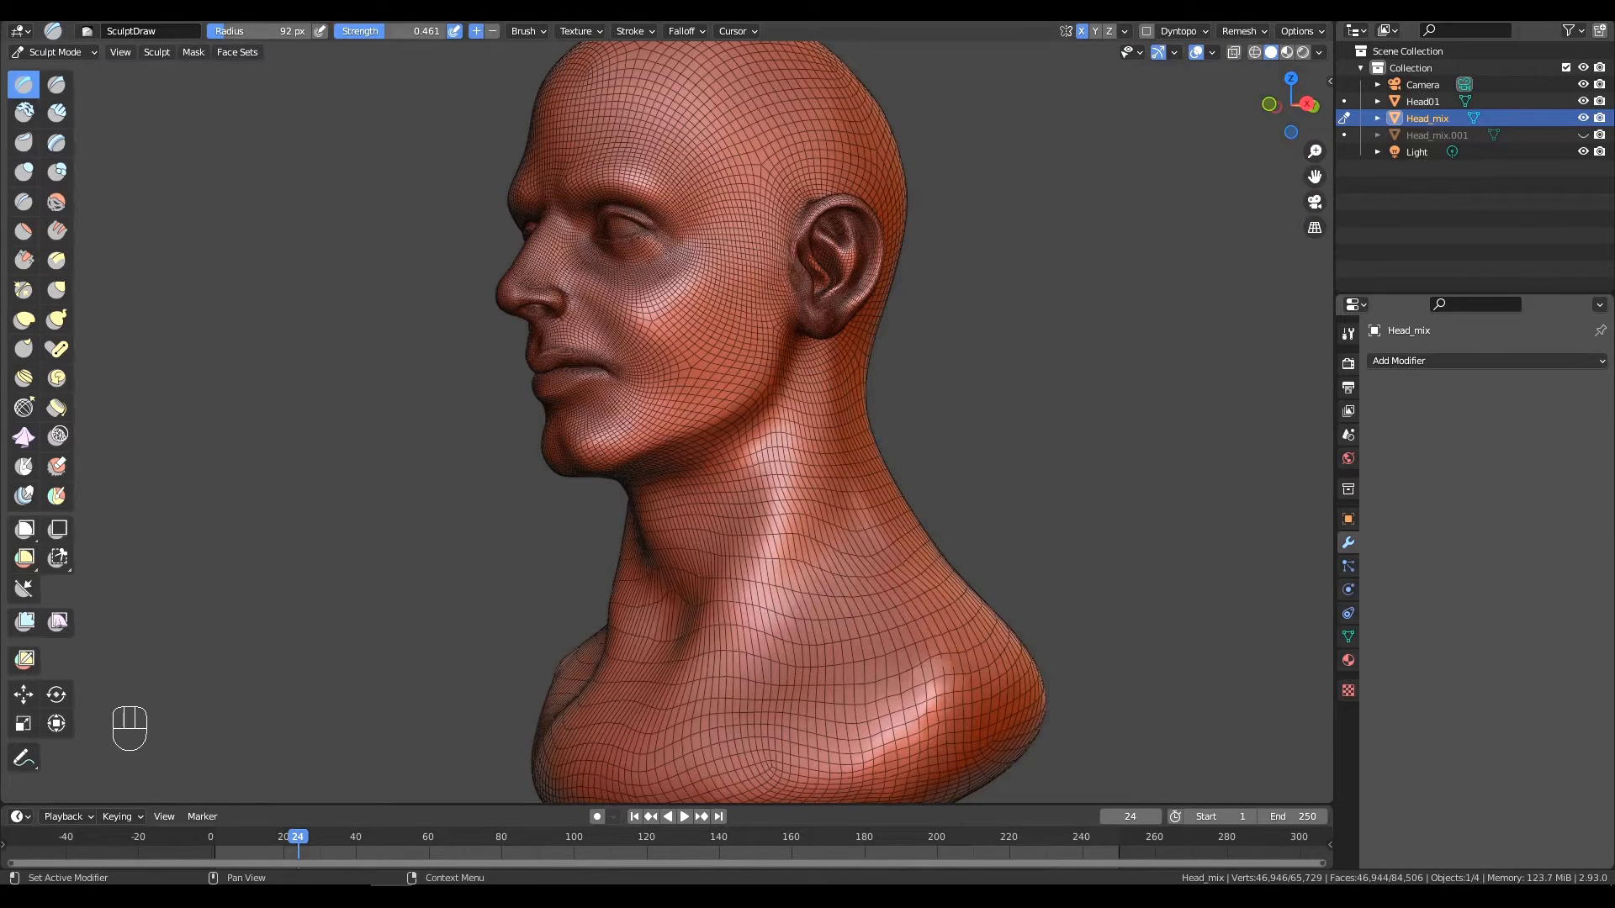
Return Head_mix to Object Mode and move it beside the Head01 bust in front view.
{"action": "left_click_drag", "start_coordinate": [866, 530], "coordinate": [955, 565], "text": "alt"}
{"action": "key", "text": "KP_1"}
{"action": "left_click", "coordinate": [55, 52]}
{"action": "left_click", "coordinate": [139, 84]}
{"action": "key", "text": "g"}
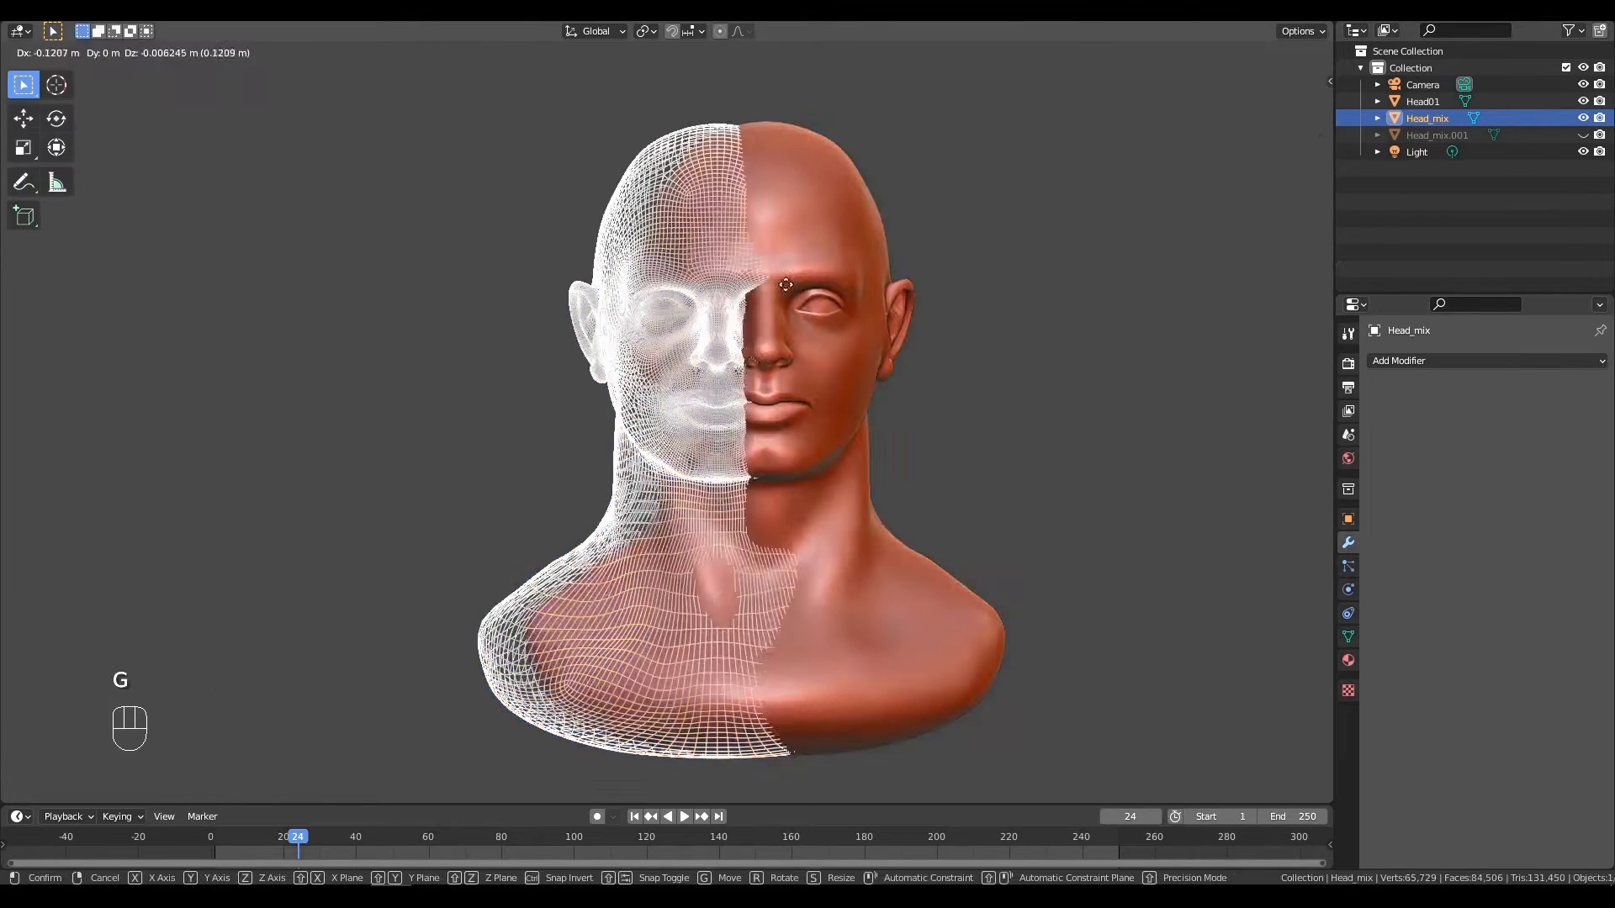
{"action": "left_click", "coordinate": [349, 295]}
Set Head_mix's viewport display type to Textured so both busts can be compared side by side.
{"action": "left_click", "coordinate": [1347, 519]}
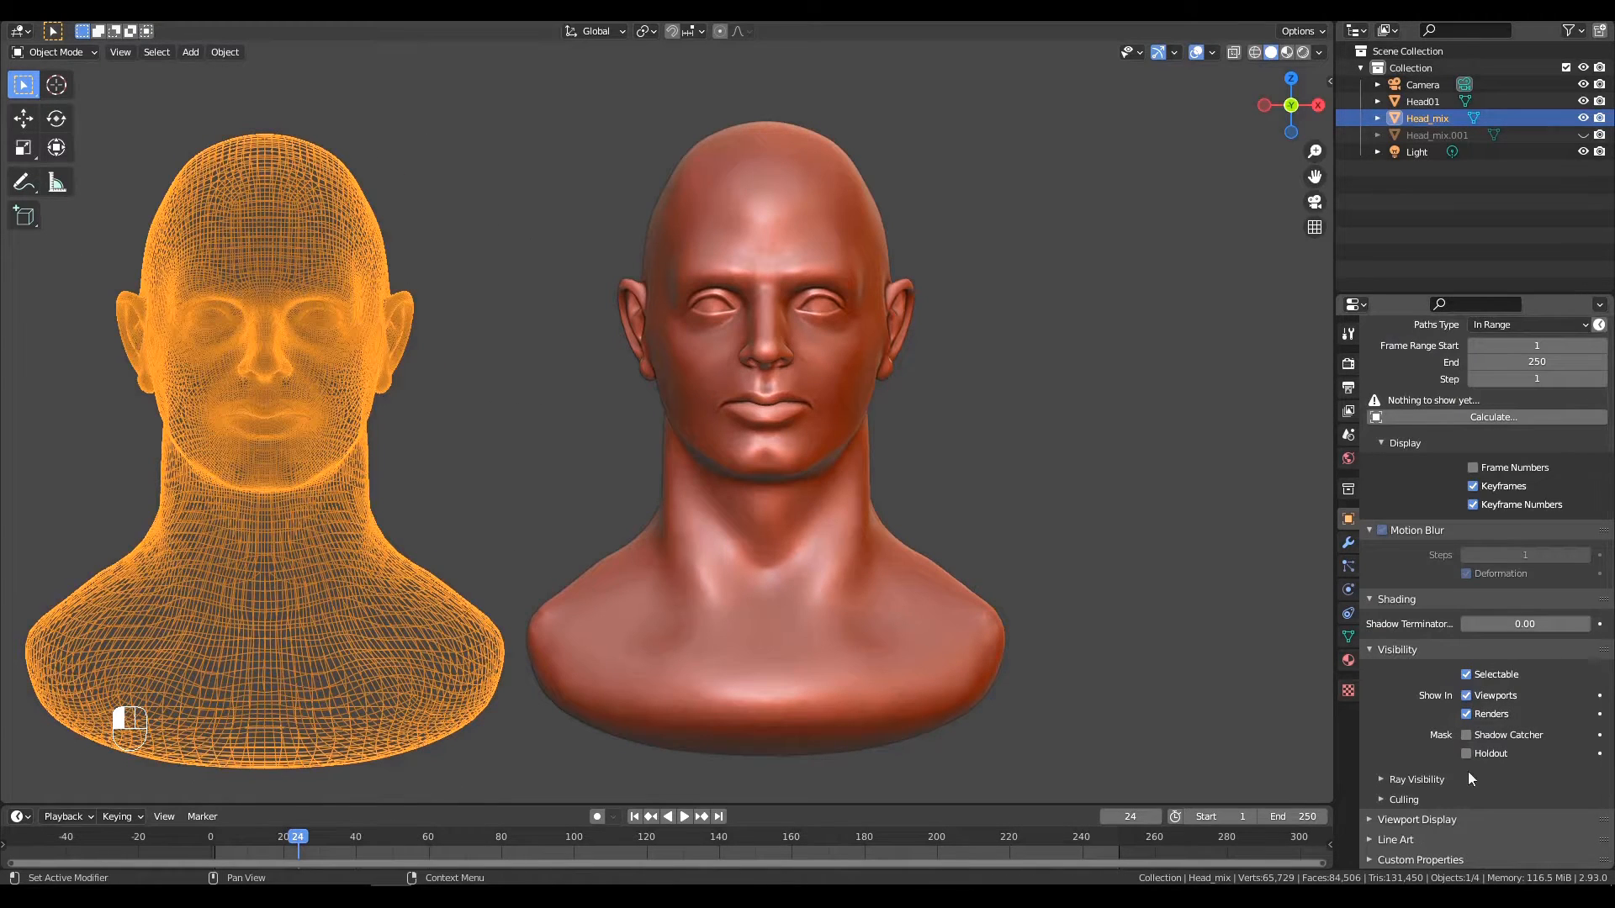
{"action": "left_click", "coordinate": [1396, 820]}
{"action": "scroll", "coordinate": [1438, 765], "scroll_direction": "down", "scroll_amount": 5}
{"action": "left_click", "coordinate": [1526, 792]}
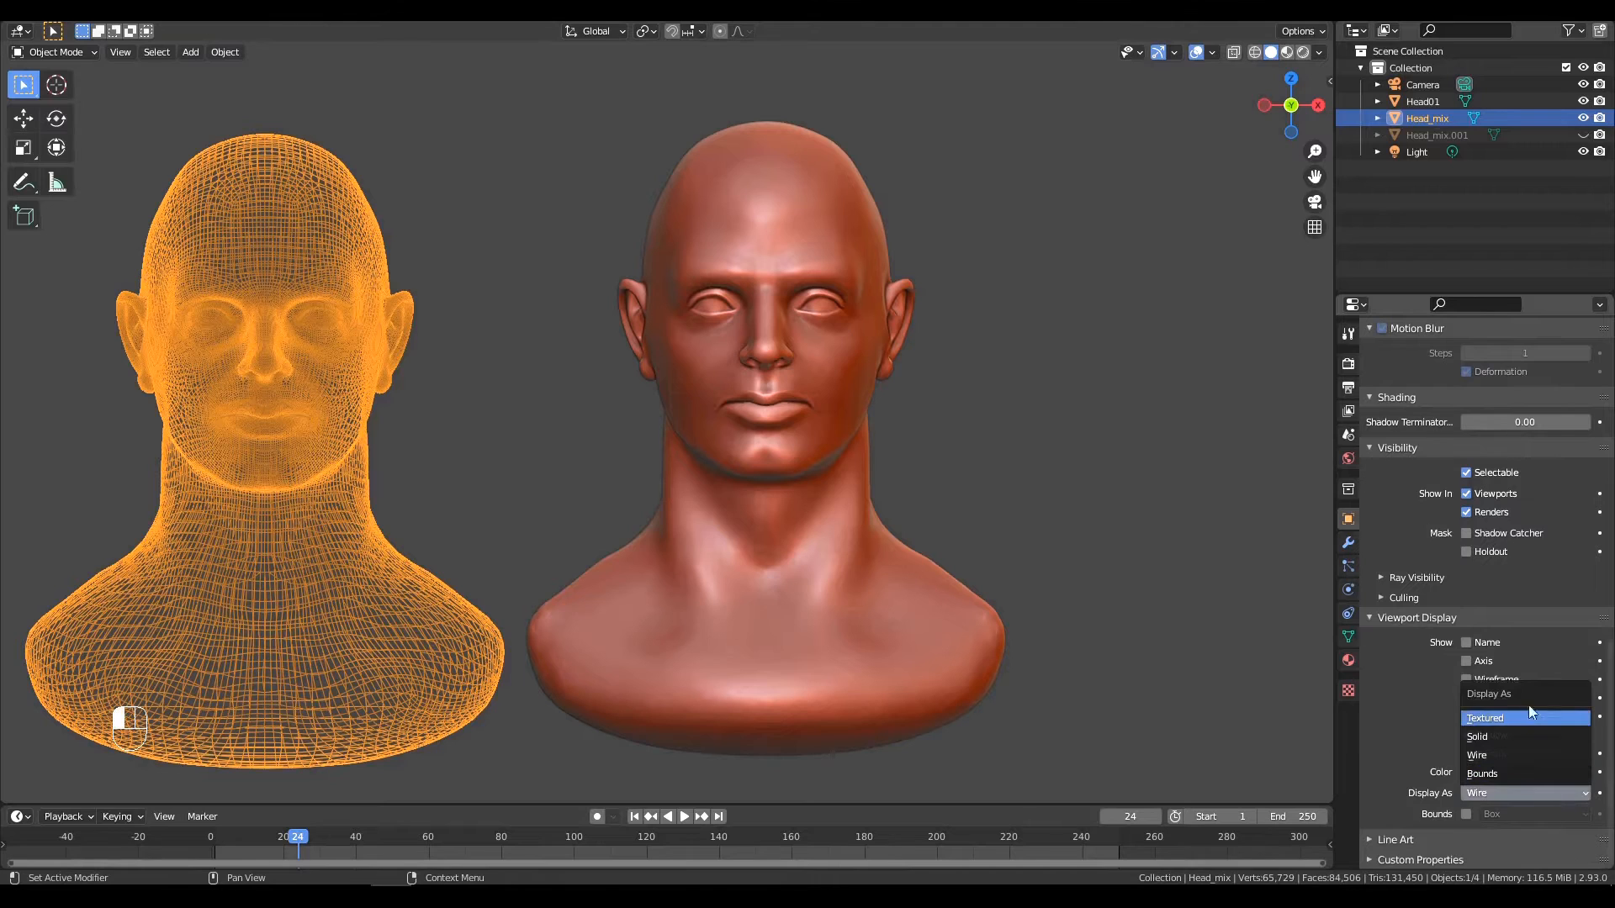
{"action": "left_click", "coordinate": [1511, 721]}
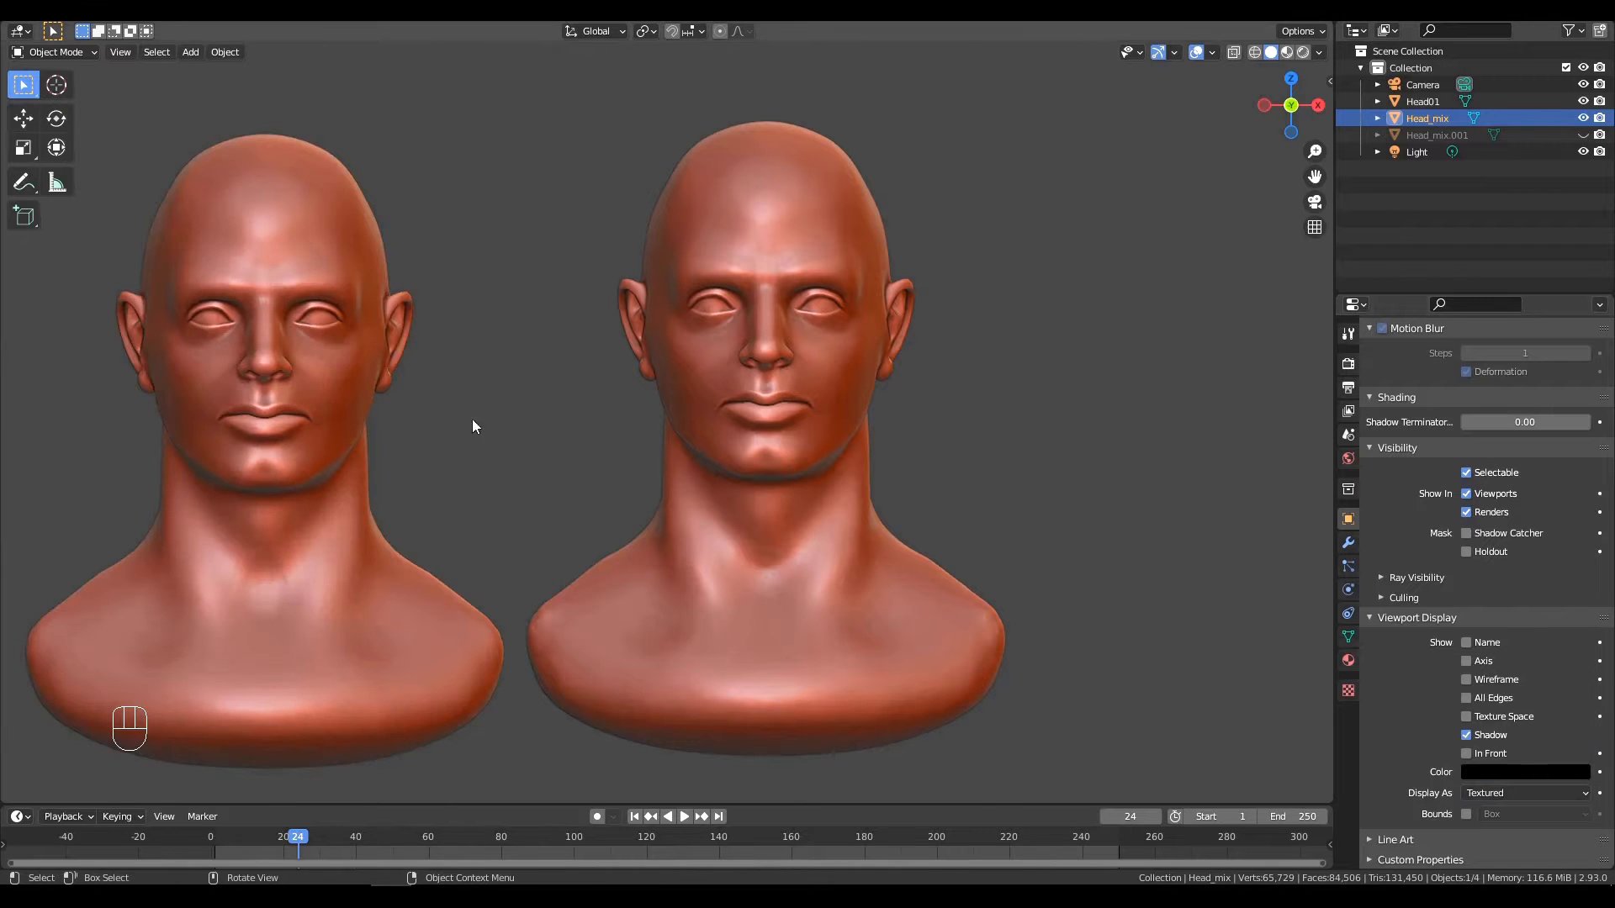
{"action": "scroll", "coordinate": [491, 382], "scroll_direction": "up", "scroll_amount": 1}
{"action": "middle_click_drag", "start_coordinate": [226, 491], "coordinate": [474, 492], "text": "shift"}
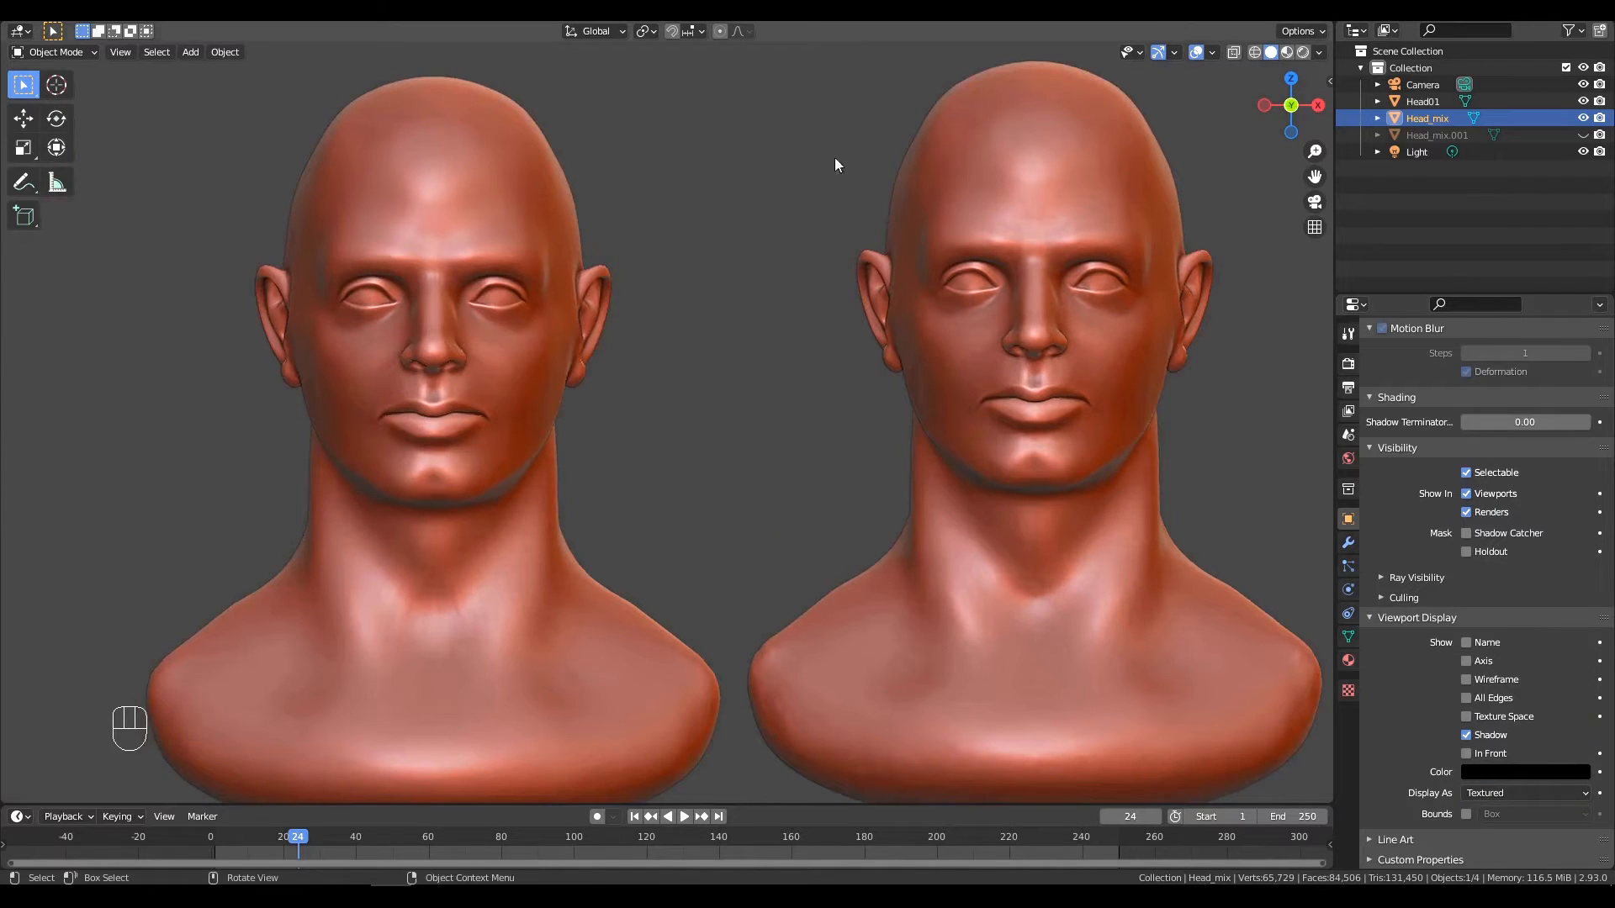
Show the wireframes of Head_mix and Head01 and compare their topology.
{"action": "key", "text": "equal"}
{"action": "left_click", "coordinate": [587, 441]}
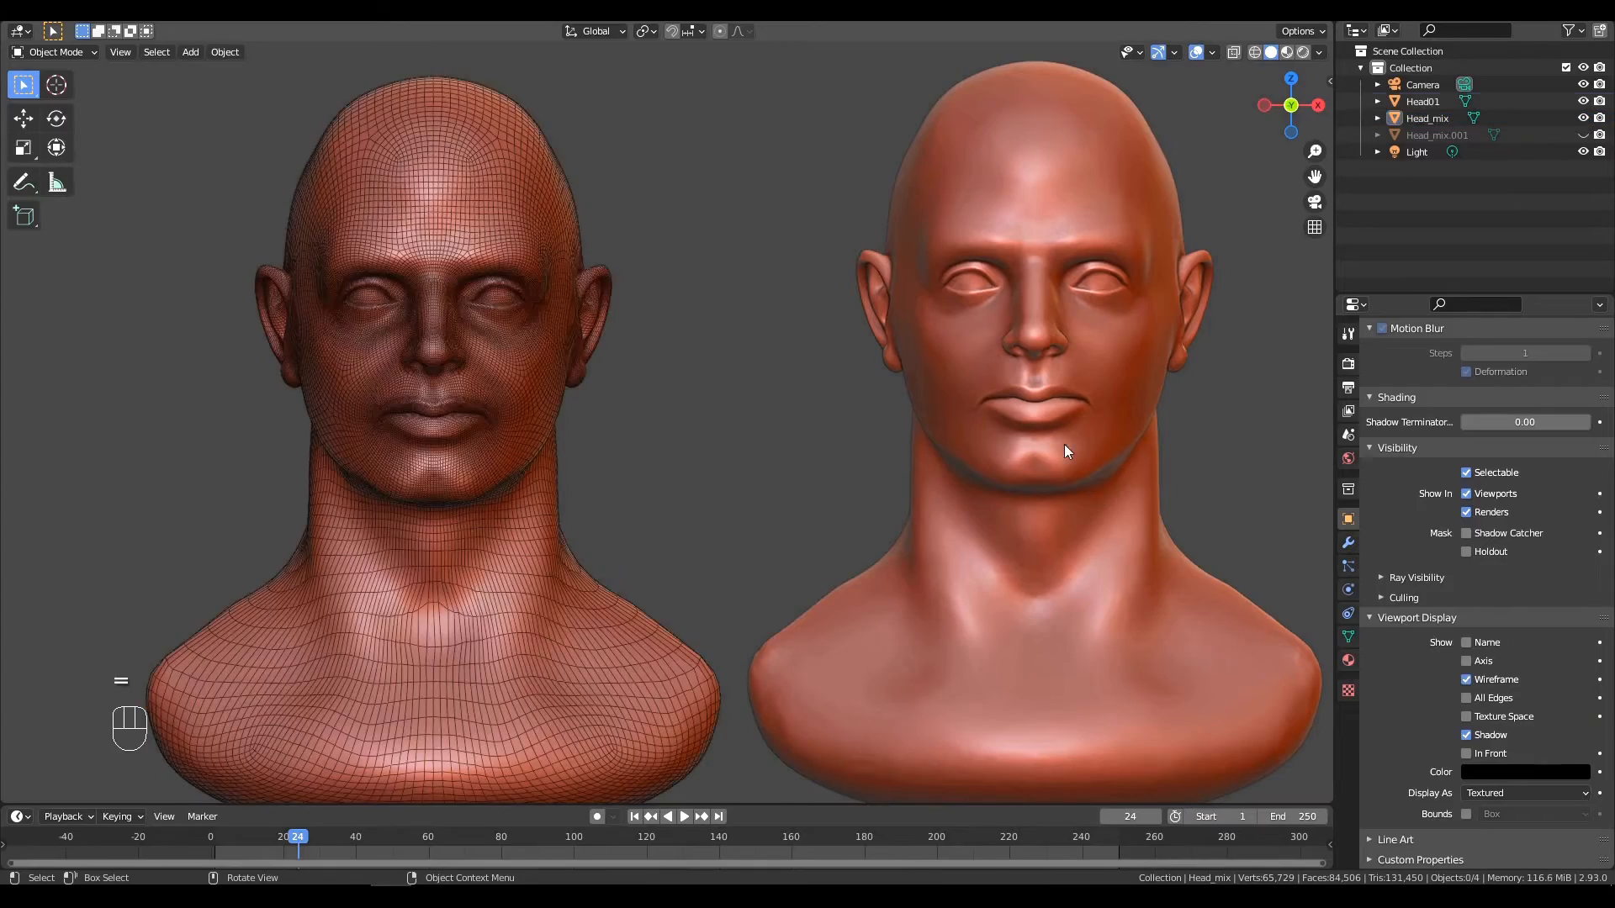
{"action": "left_click", "coordinate": [1064, 444]}
{"action": "key", "text": "equal"}
{"action": "left_click", "coordinate": [732, 355]}
{"action": "middle_click_drag", "start_coordinate": [820, 353], "coordinate": [345, 446]}
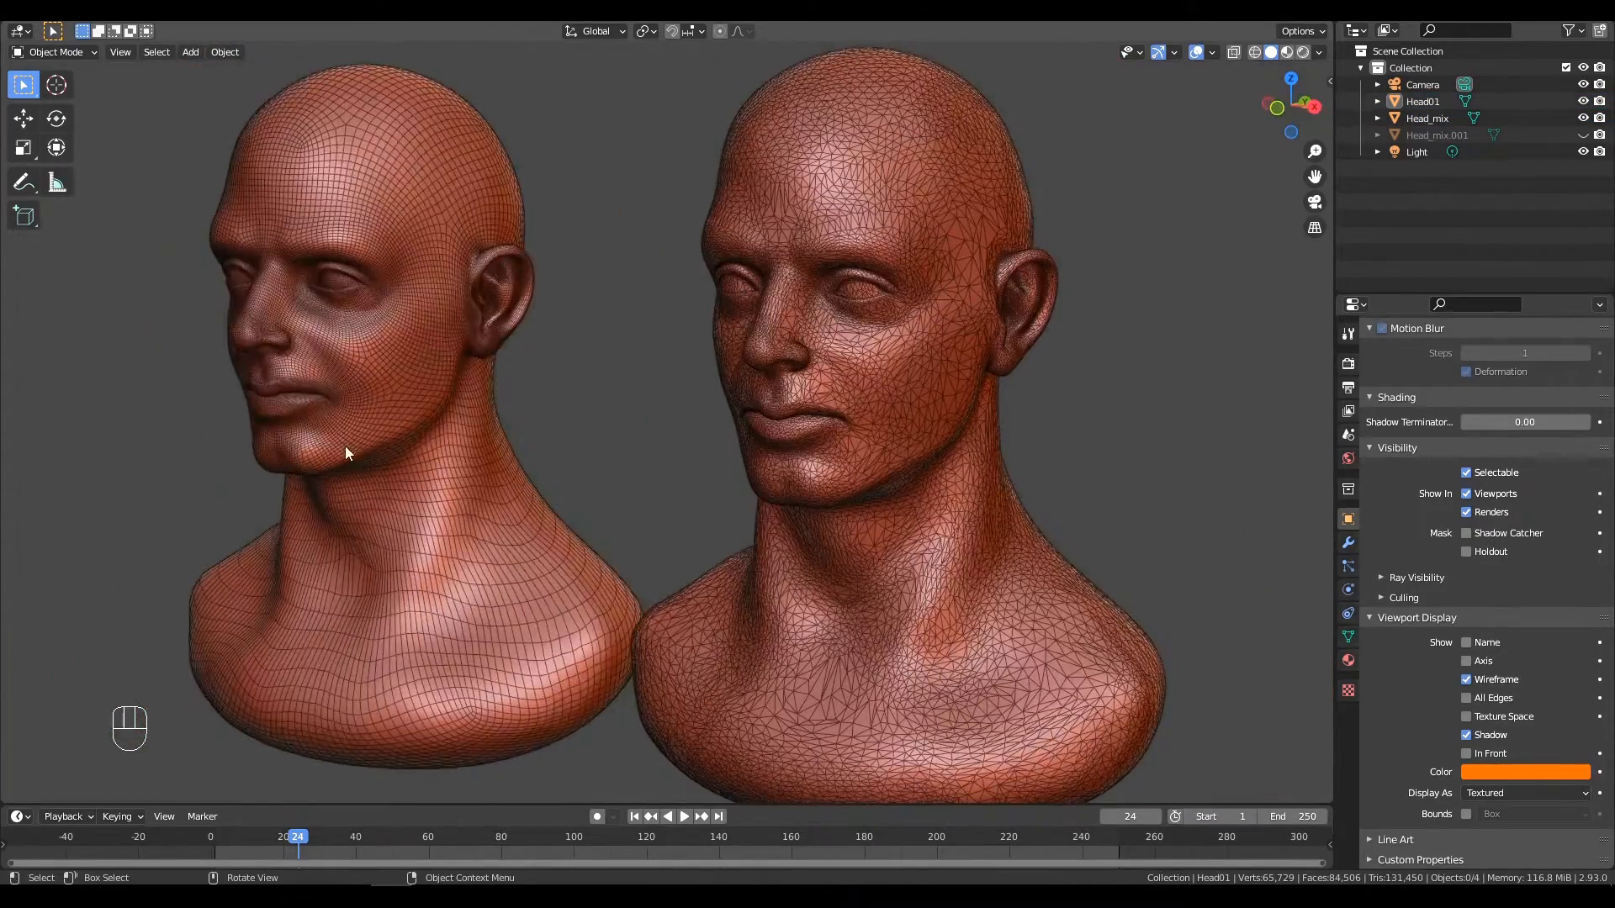
Switch off the wireframes on both busts and compare their shapes from the front.
{"action": "left_click", "coordinate": [345, 446]}
{"action": "left_click", "coordinate": [905, 472]}
{"action": "key", "text": "equal"}
{"action": "middle_click_drag", "start_coordinate": [1082, 436], "coordinate": [1061, 431], "text": "alt"}
{"action": "middle_click_drag", "start_coordinate": [552, 443], "coordinate": [1080, 568], "text": "alt+shift"}
{"action": "scroll", "coordinate": [911, 413], "scroll_direction": "down", "scroll_amount": 2}
{"action": "middle_click_drag", "start_coordinate": [911, 414], "coordinate": [844, 448], "text": "alt"}
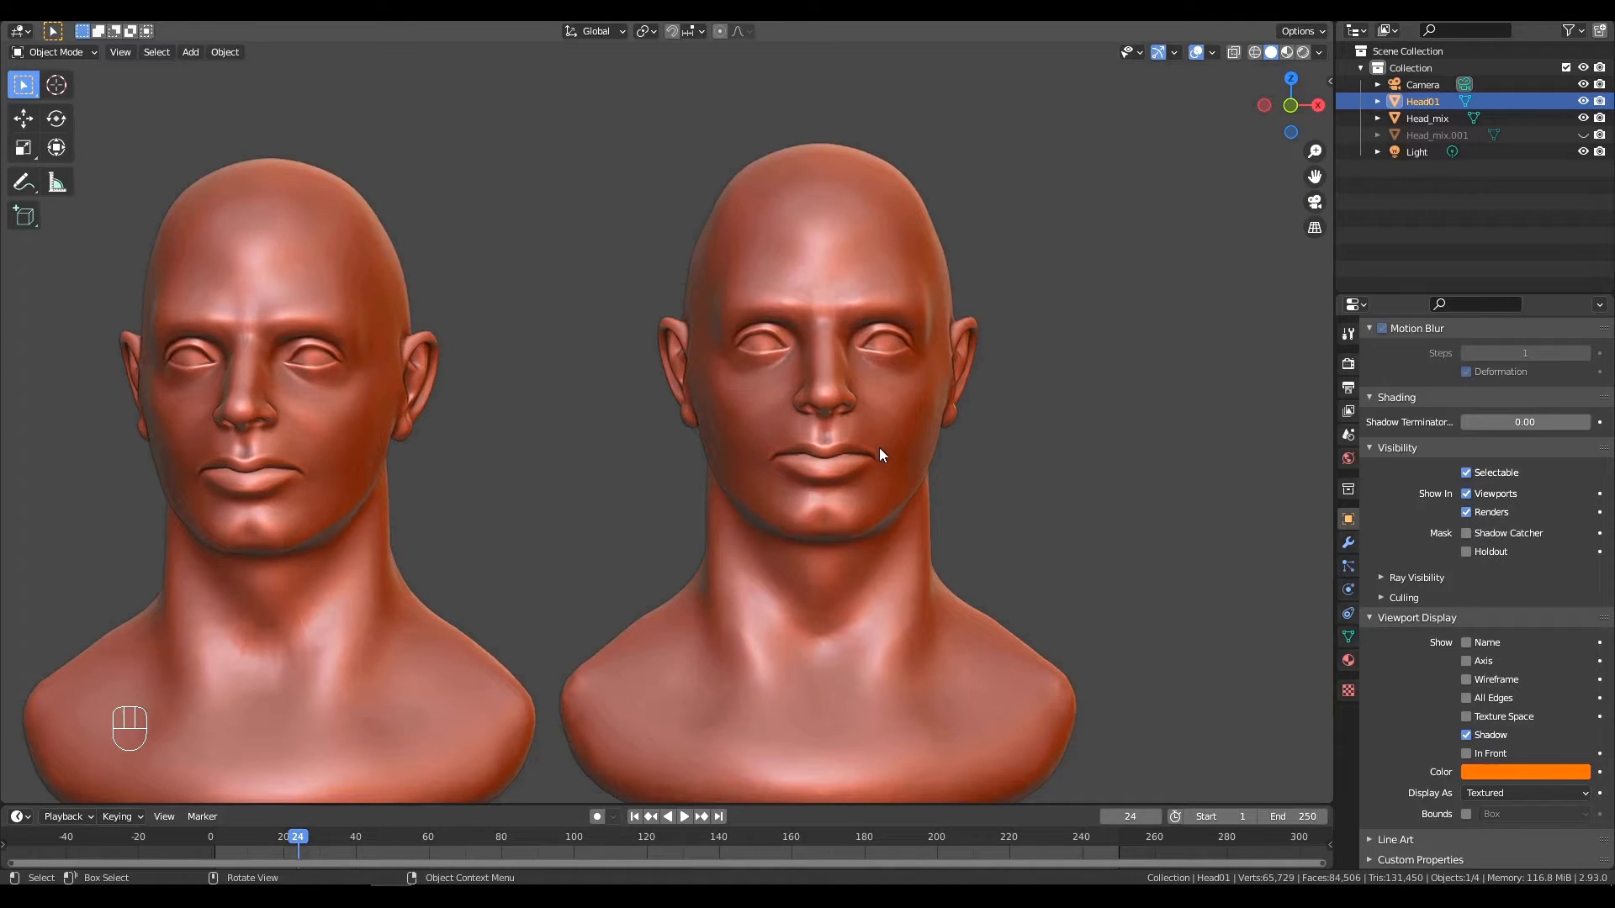
Hide Head01 and turn on the wireframe display for Head_mix.
{"action": "key", "text": "h"}
{"action": "middle_click_drag", "start_coordinate": [405, 446], "coordinate": [916, 318], "text": "shift"}
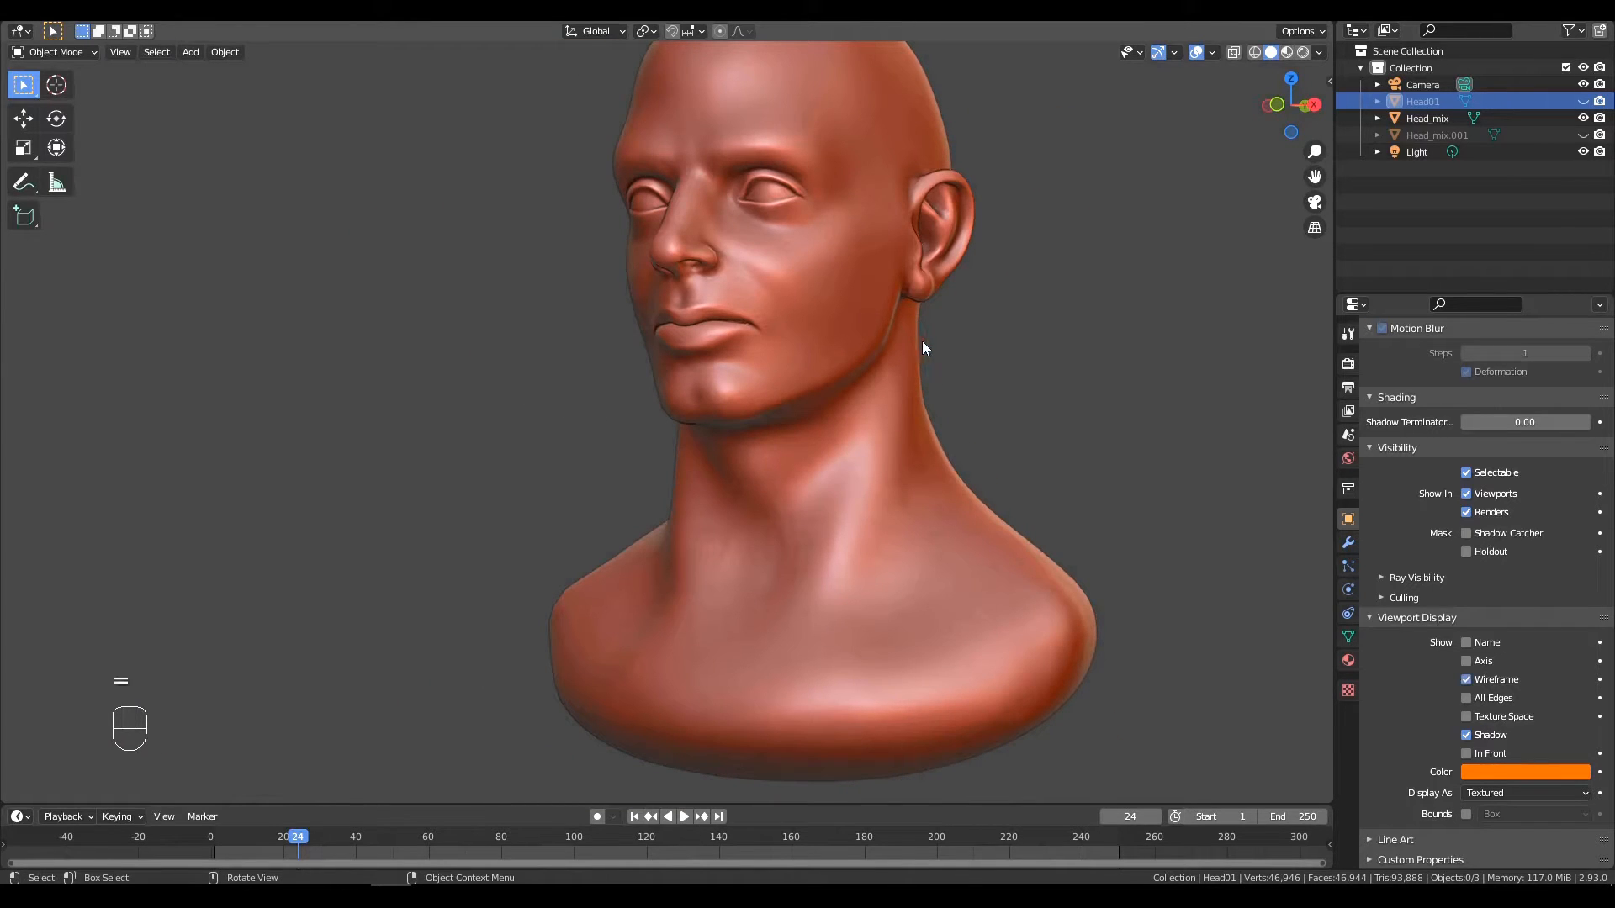
{"action": "left_click", "coordinate": [759, 443]}
{"action": "key", "text": "equal"}
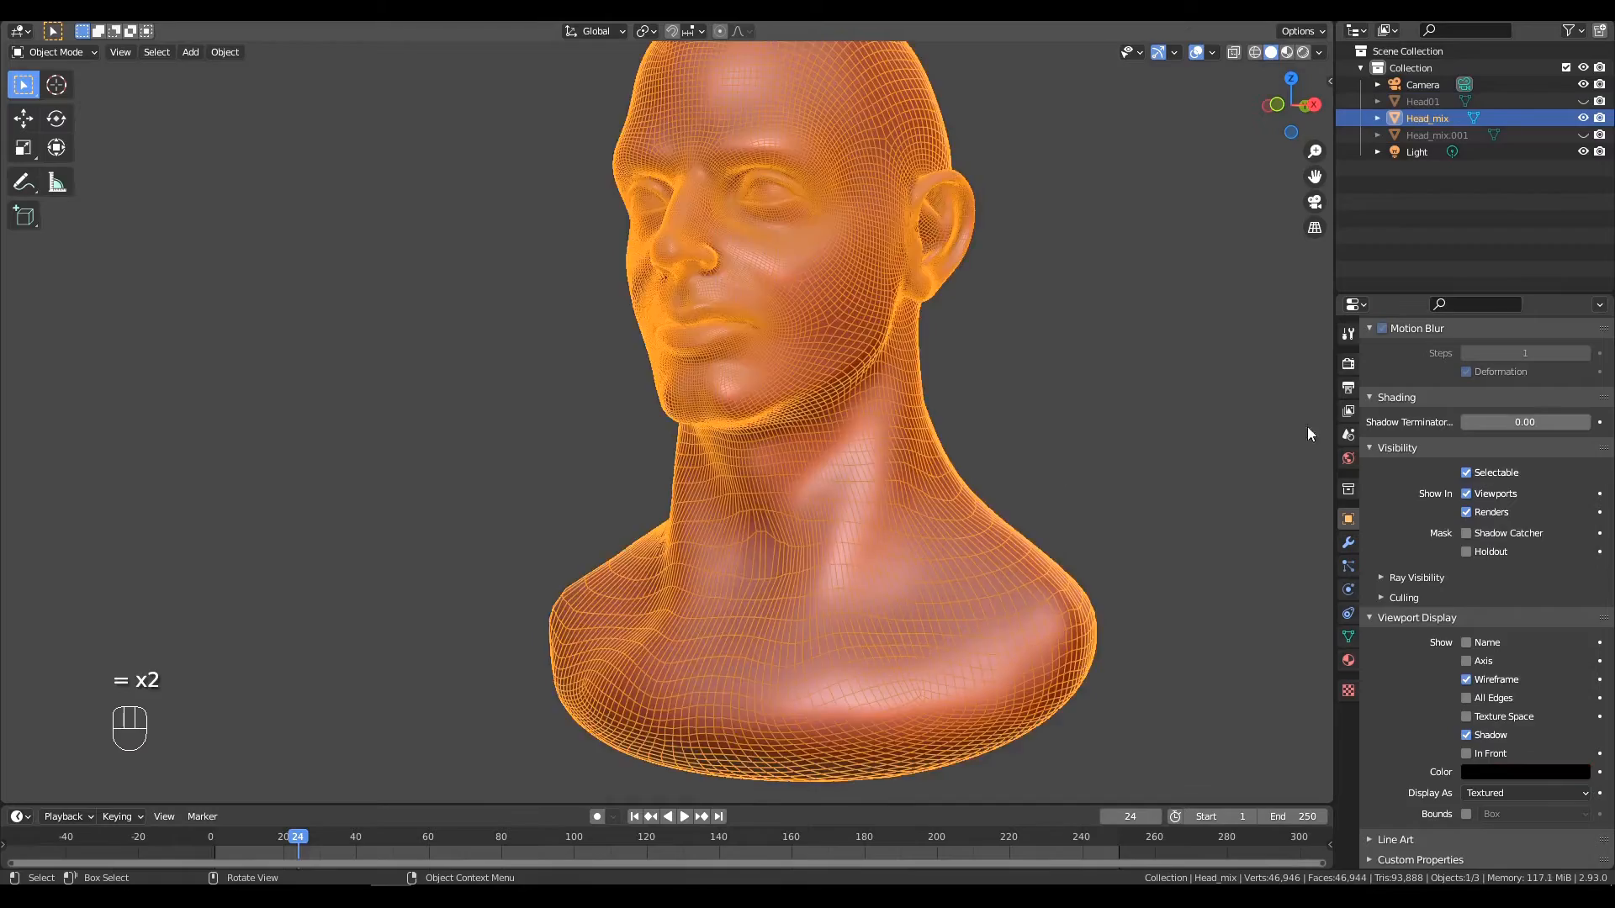
{"action": "left_click", "coordinate": [1154, 360]}
Check Head_mix's edge flow from the side and front, and enter Sculpt Mode.
{"action": "left_click_drag", "start_coordinate": [1042, 360], "coordinate": [1019, 520], "text": "alt+shift"}
{"action": "middle_click_drag", "start_coordinate": [1021, 523], "coordinate": [1033, 635], "text": "ctrl+alt"}
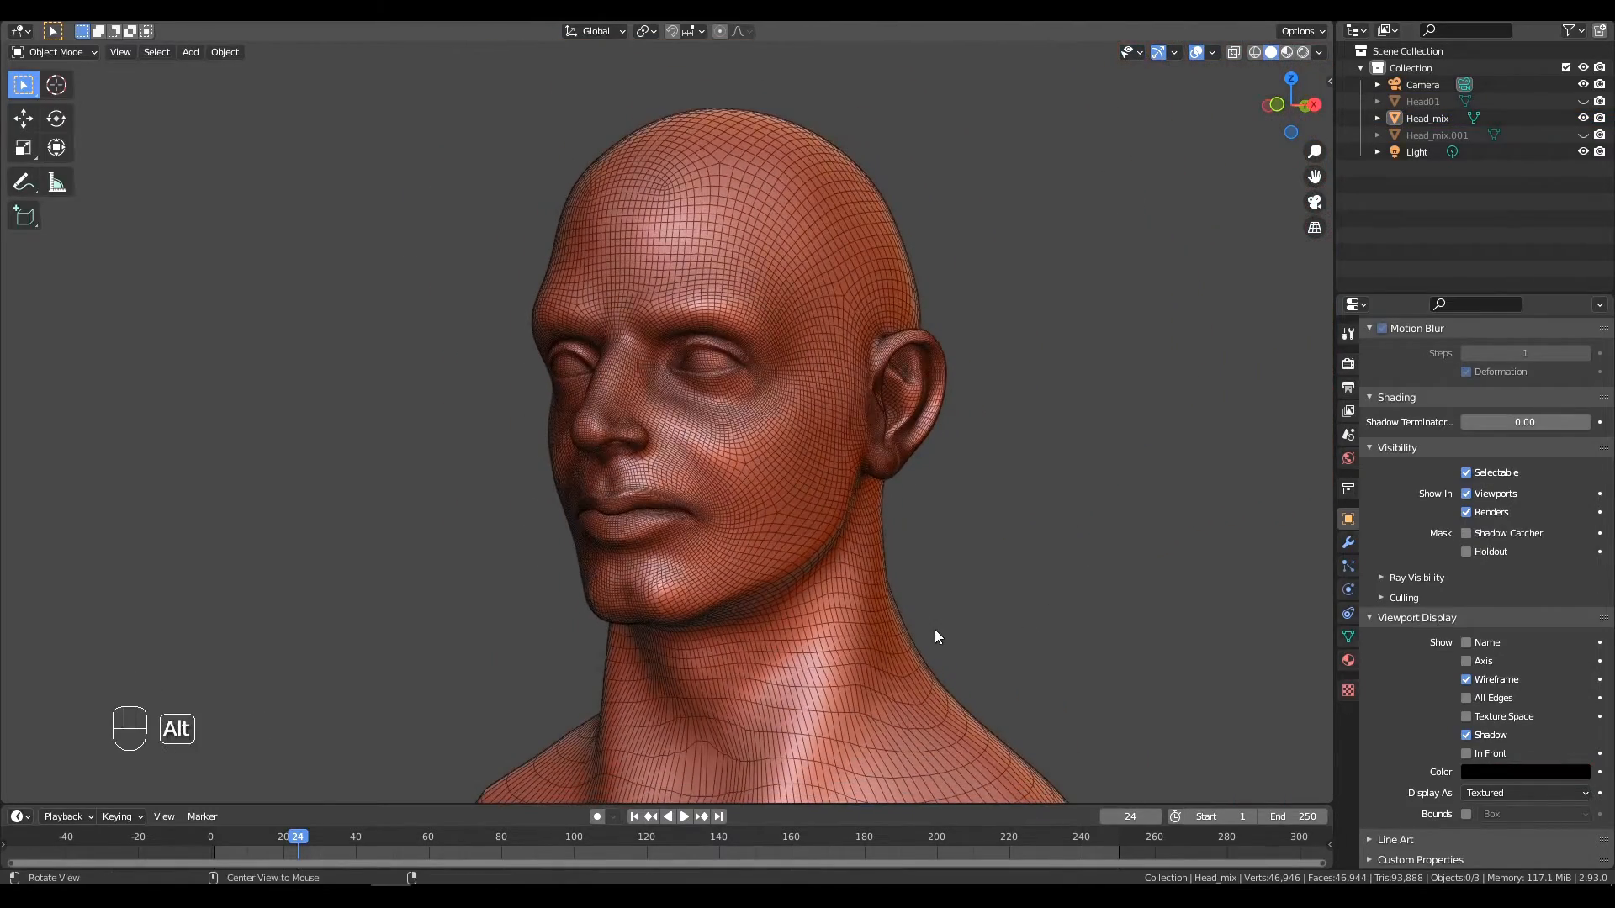
{"action": "key", "text": "KP_1"}
{"action": "left_click_drag", "start_coordinate": [927, 531], "coordinate": [875, 602], "text": "ctrl+alt"}
{"action": "left_click_drag", "start_coordinate": [874, 602], "coordinate": [868, 513], "text": "alt+shift"}
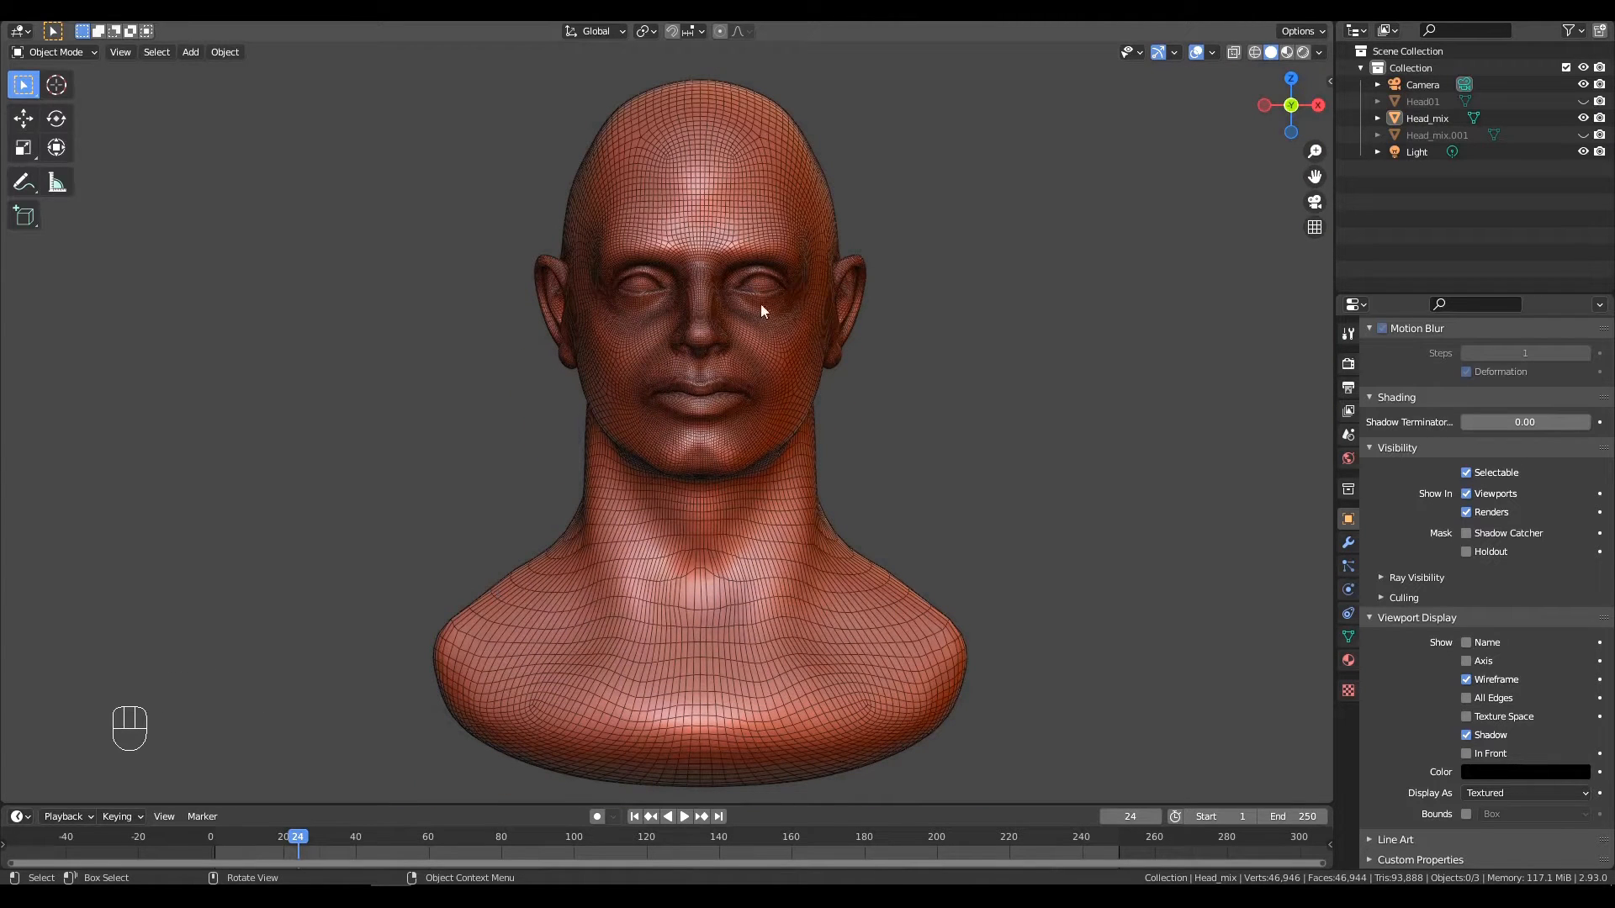
{"action": "left_click", "coordinate": [61, 53]}
{"action": "left_click", "coordinate": [59, 108]}
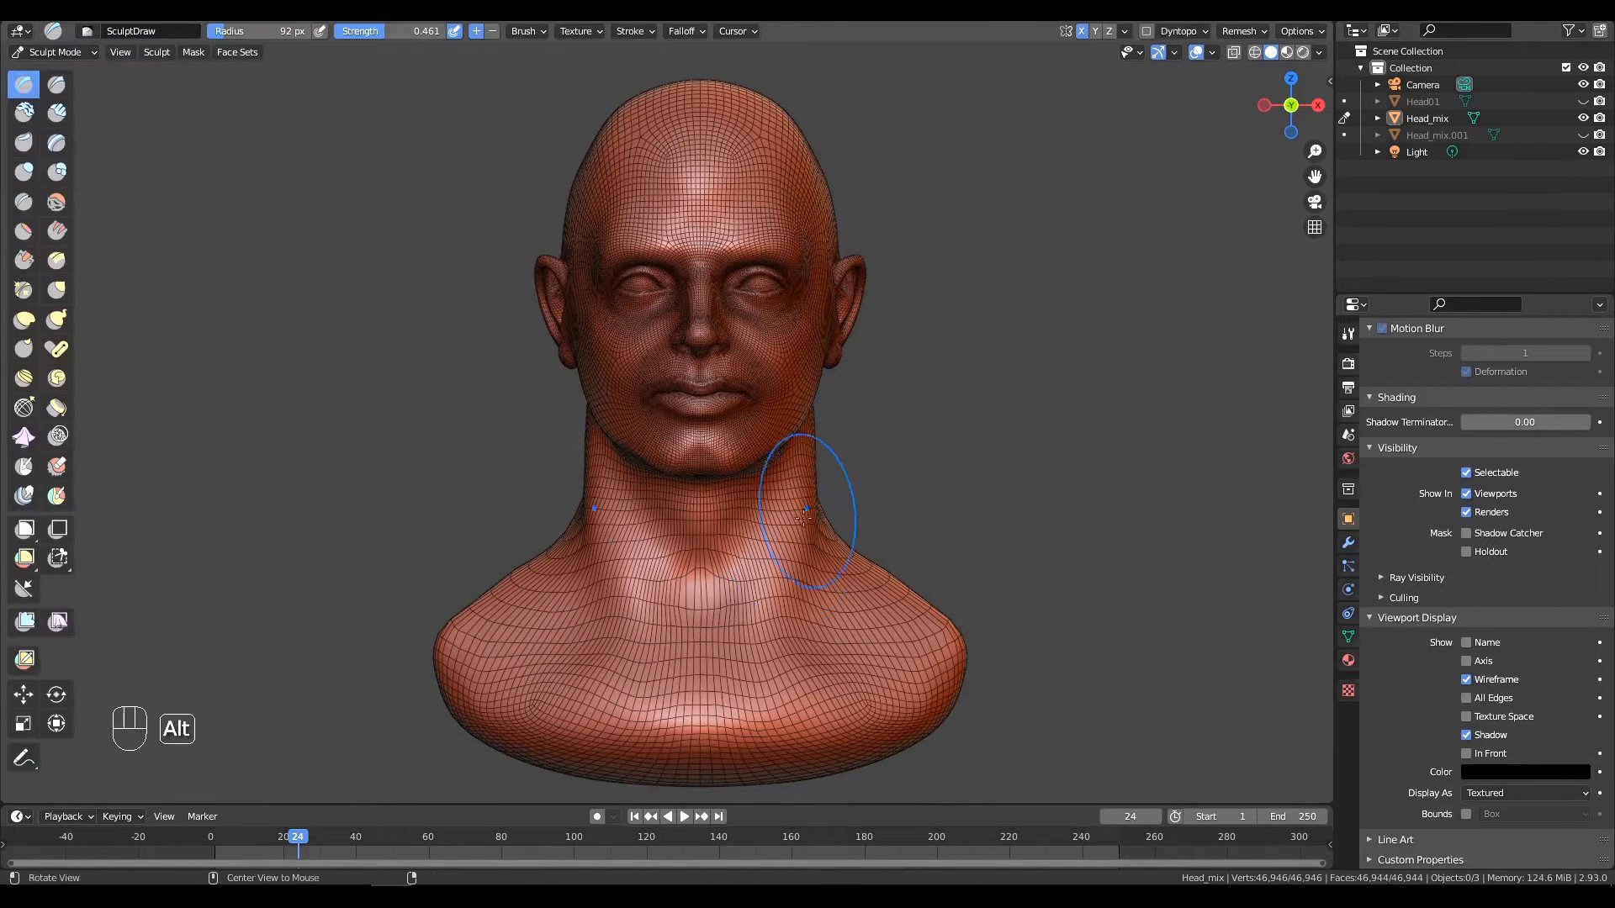
Undo the last change and set up the Smooth brush at strength 0.170 over the throat.
{"action": "middle_click_drag", "start_coordinate": [820, 515], "coordinate": [768, 499], "text": "alt"}
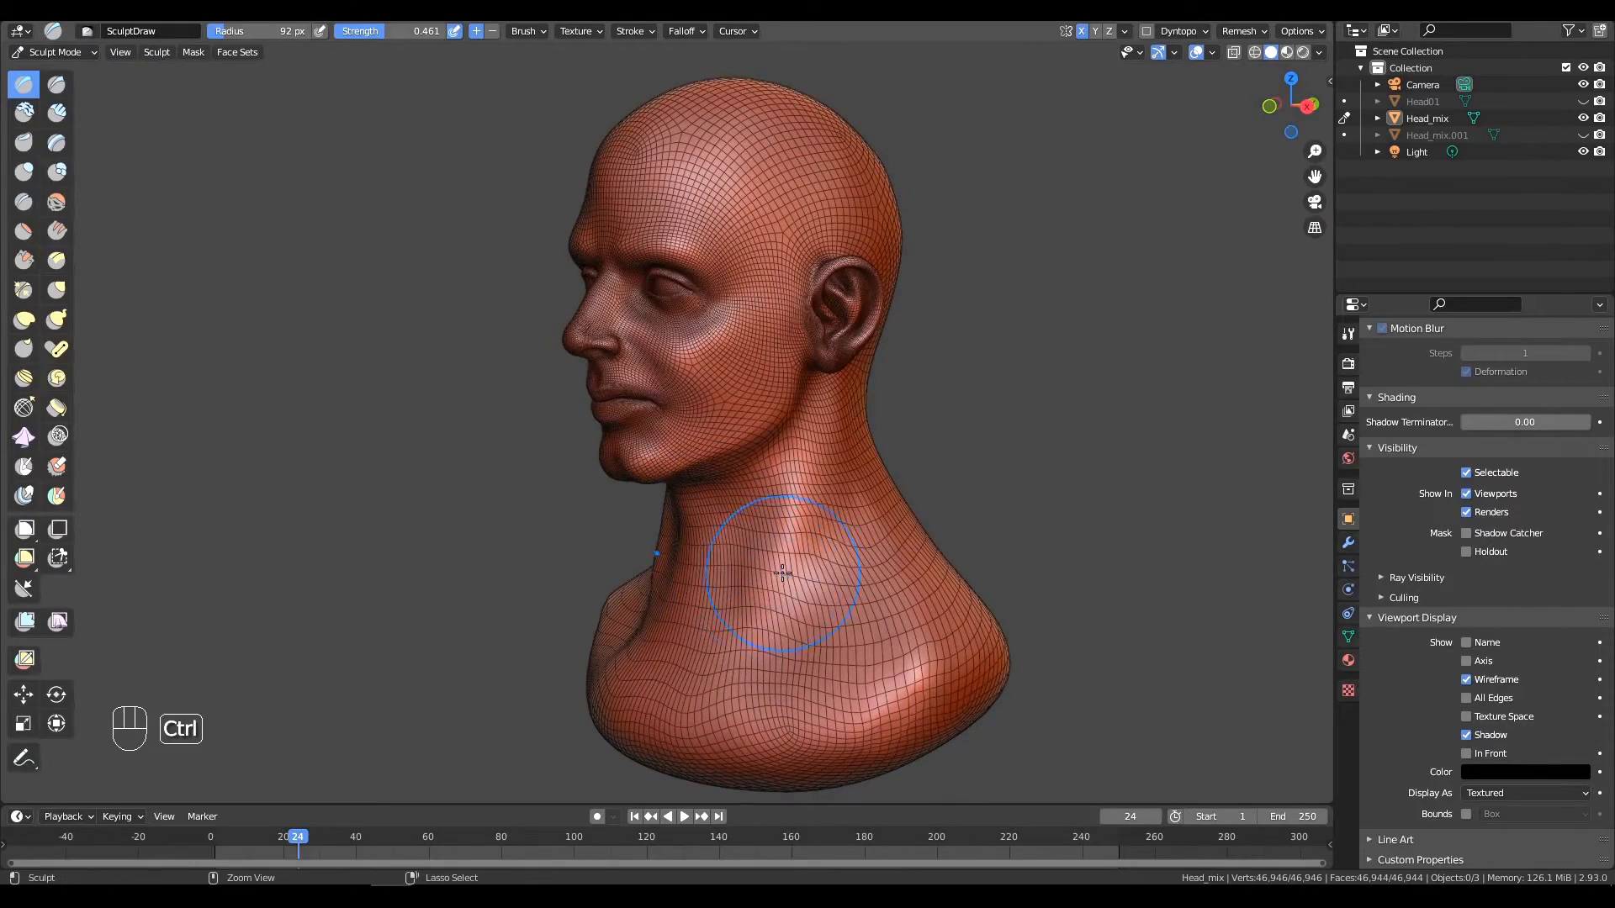
{"action": "key", "text": "ctrl+z"}
{"action": "left_click_drag", "start_coordinate": [785, 577], "coordinate": [791, 446], "text": "ctrl+alt"}
{"action": "left_click_drag", "start_coordinate": [790, 446], "coordinate": [846, 334], "text": "alt+shift"}
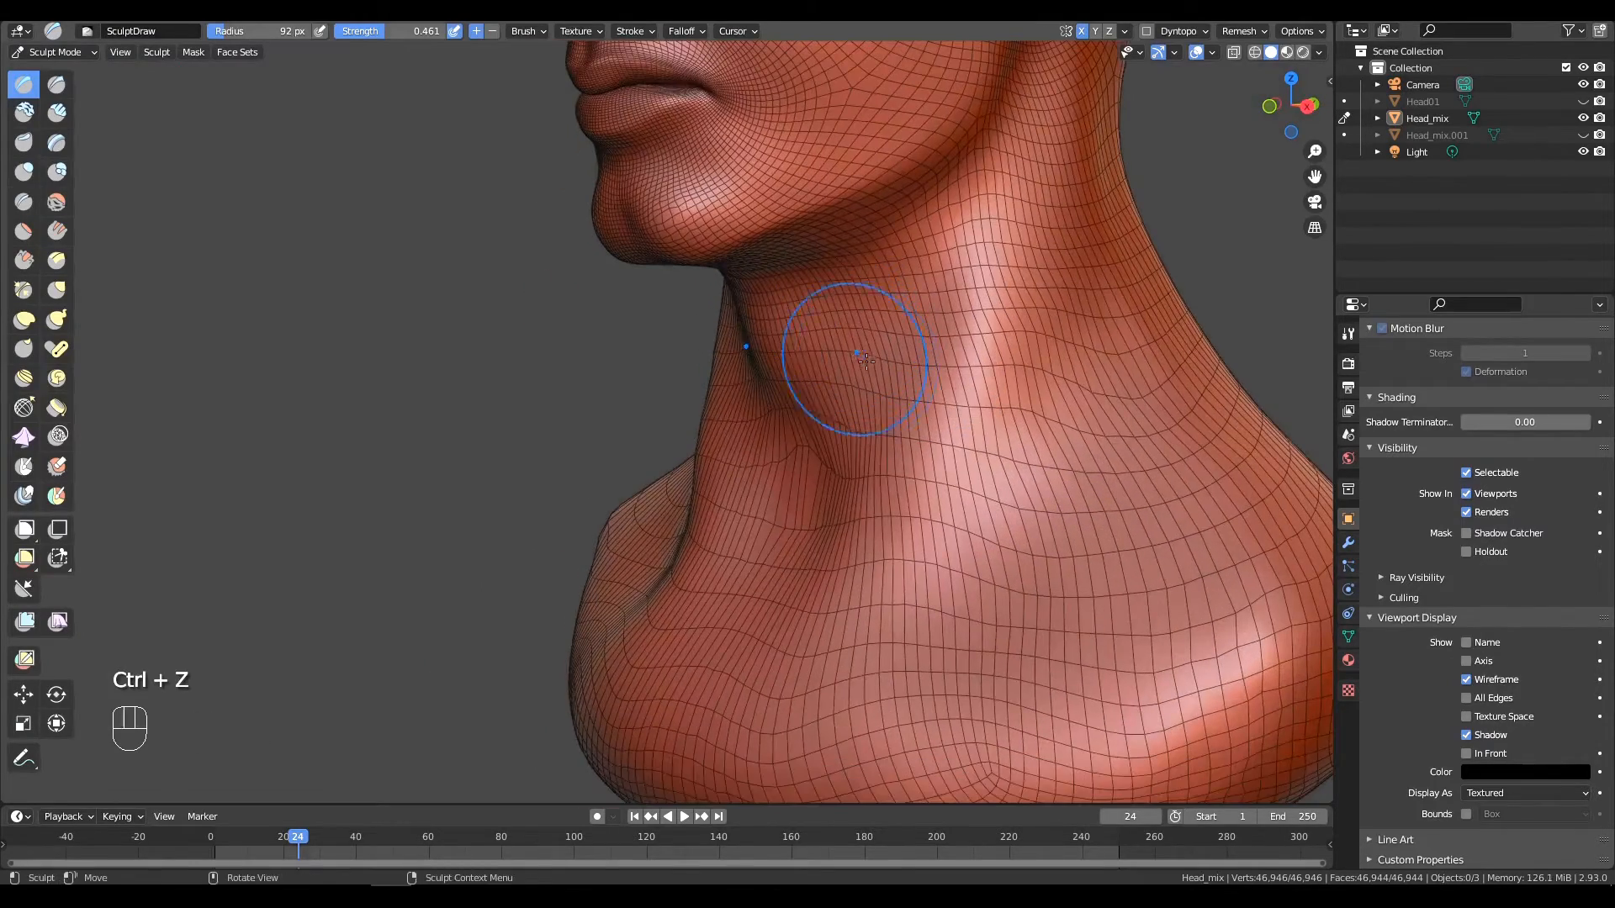
{"action": "key", "text": "shift+s"}
{"action": "key", "text": "shift+f"}
{"action": "left_click", "coordinate": [814, 413]}
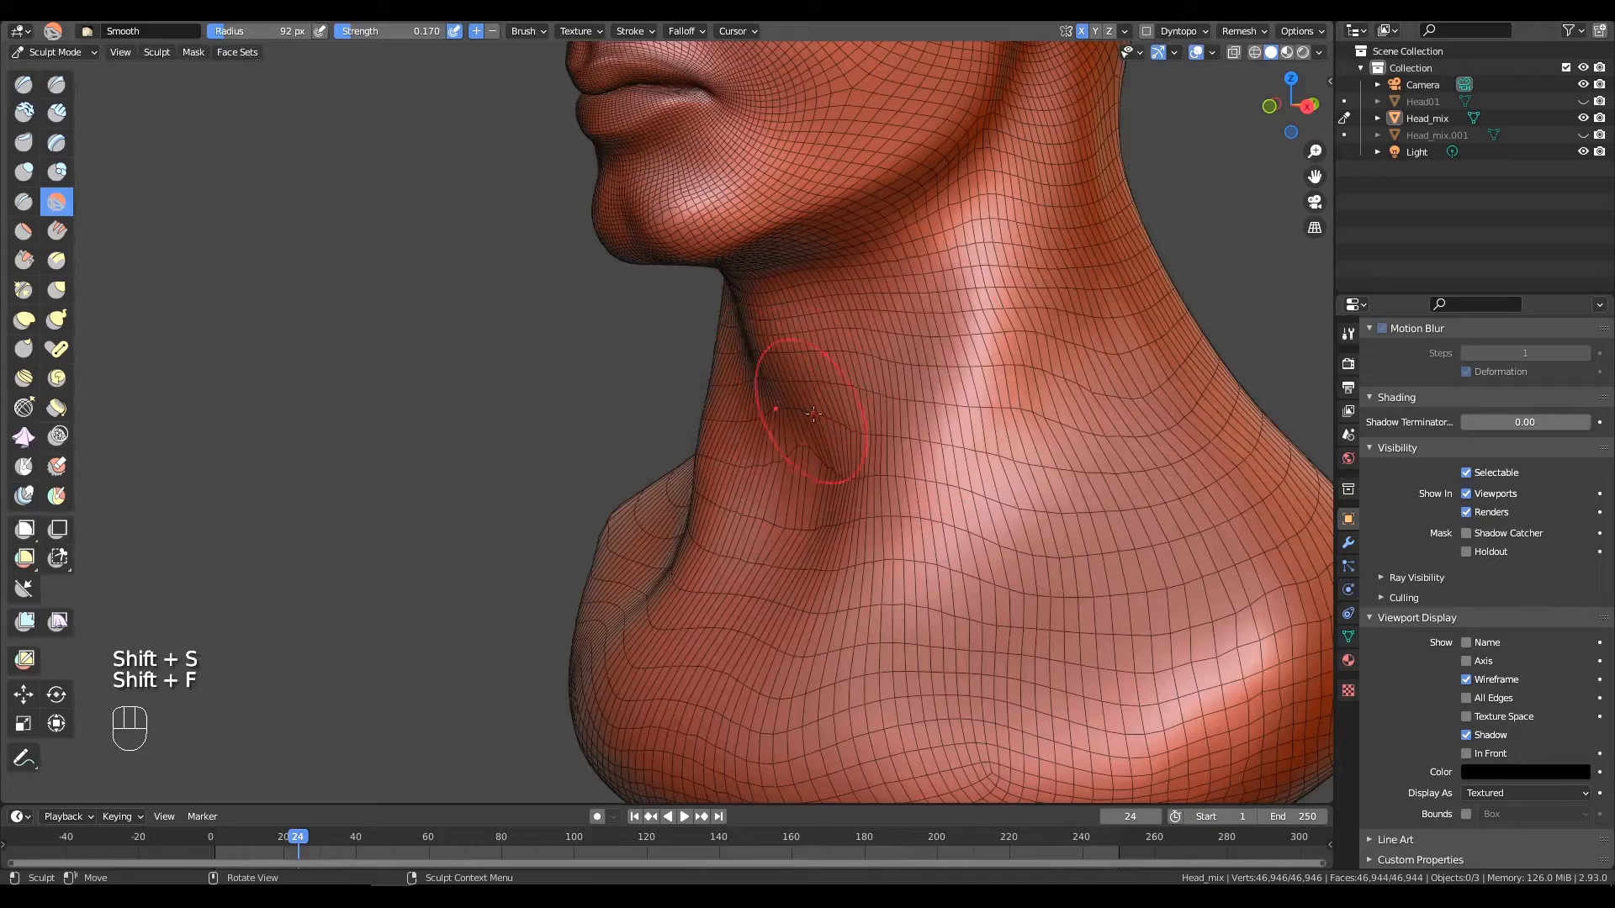
Lightly smooth Head_mix around the throat and inside the ear, and return to Object Mode.
{"action": "mouse_move", "coordinate": [791, 474]}
{"action": "left_mouse_down", "text": "alt"}
{"action": "mouse_move", "coordinate": [841, 492]}
{"action": "mouse_move", "coordinate": [799, 526]}
{"action": "left_mouse_up", "text": "alt"}
{"action": "mouse_move", "coordinate": [799, 525]}
{"action": "left_mouse_down", "text": "alt"}
{"action": "mouse_move", "coordinate": [917, 513]}
{"action": "mouse_move", "coordinate": [757, 496]}
{"action": "left_mouse_up", "text": "alt"}
{"action": "left_click_drag", "start_coordinate": [892, 353], "coordinate": [941, 466], "text": "alt+shift"}
{"action": "left_click_drag", "start_coordinate": [824, 261], "coordinate": [913, 602], "text": "alt+shift"}
{"action": "left_click_drag", "start_coordinate": [875, 454], "coordinate": [875, 311], "text": "alt"}
{"action": "left_click_drag", "start_coordinate": [1077, 191], "coordinate": [909, 334], "text": "alt+shift"}
{"action": "scroll", "coordinate": [908, 335], "scroll_direction": "up", "scroll_amount": 3}
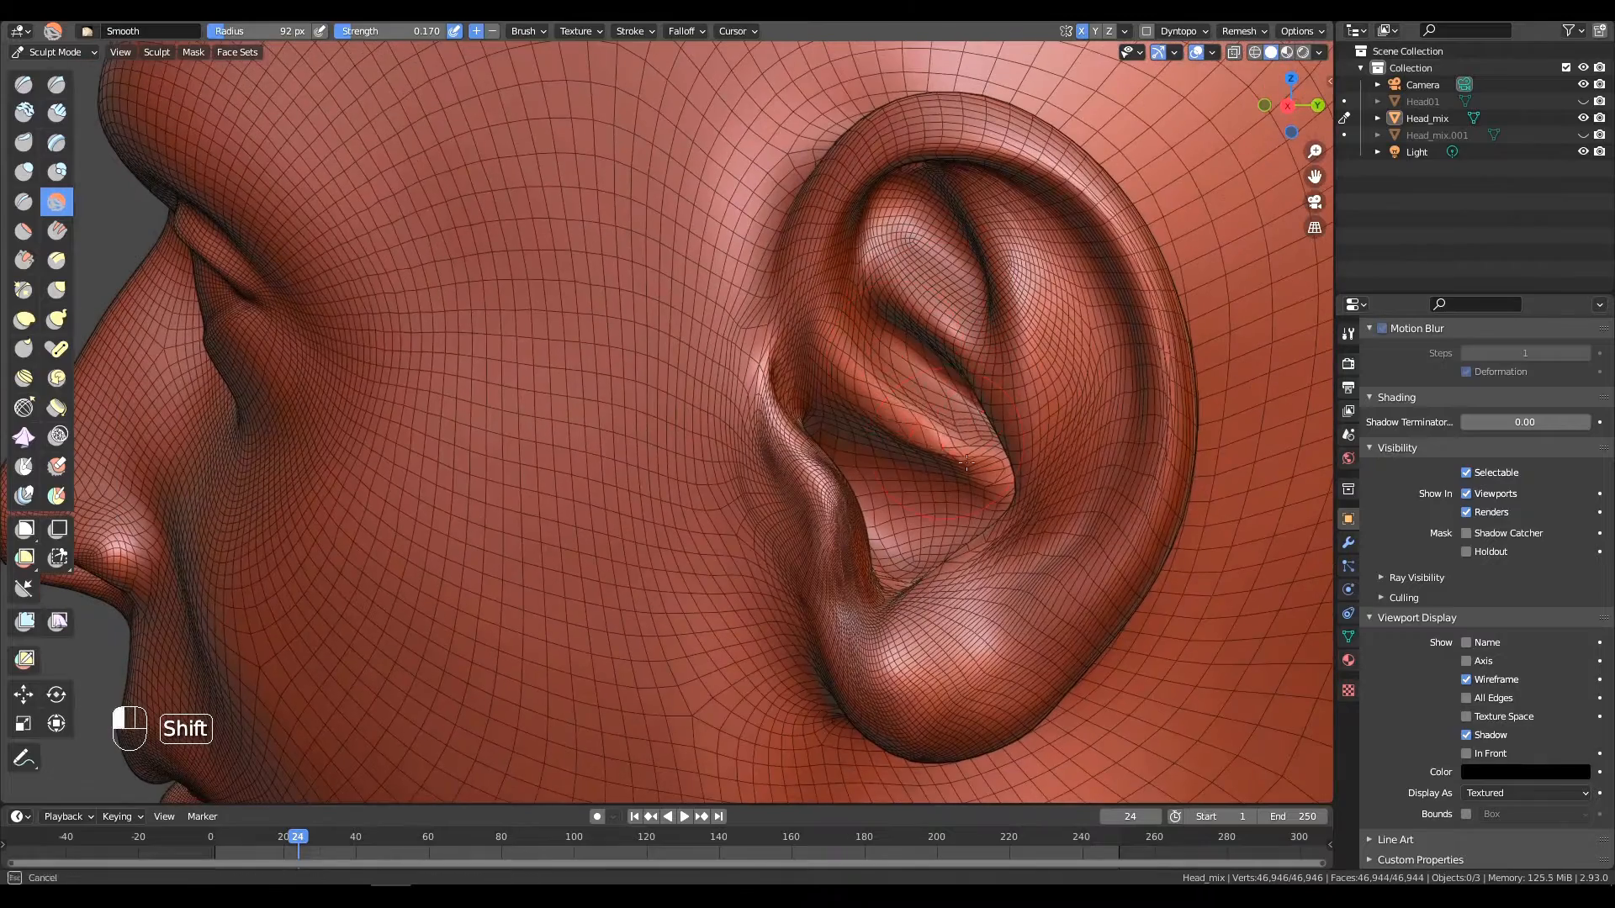
{"action": "left_click_drag", "start_coordinate": [1023, 456], "coordinate": [1089, 399], "text": "alt"}
{"action": "left_click_drag", "start_coordinate": [1089, 399], "coordinate": [1089, 455], "text": "ctrl+alt"}
{"action": "left_click_drag", "start_coordinate": [892, 362], "coordinate": [386, 239], "text": "alt"}
{"action": "left_click", "coordinate": [74, 52]}
{"action": "left_click", "coordinate": [52, 66]}
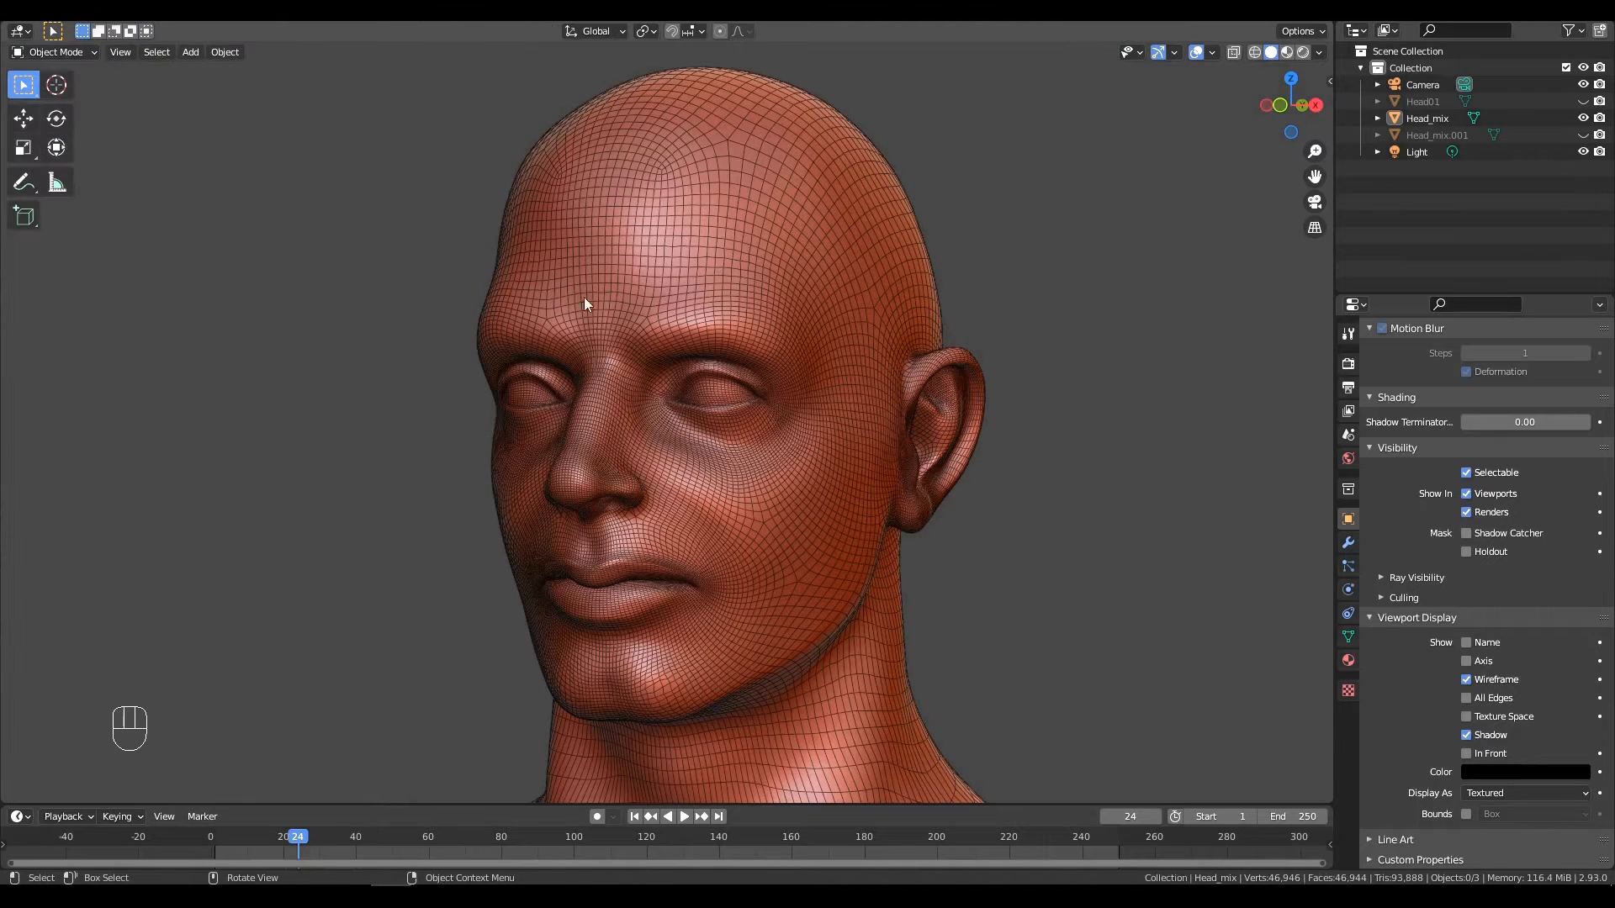
Unhide Head_mix.001 beside Head_mix and turn off Head_mix's wireframe.
{"action": "key", "text": "KP_1"}
{"action": "left_click_drag", "start_coordinate": [1118, 441], "coordinate": [1015, 454], "text": "ctrl+alt"}
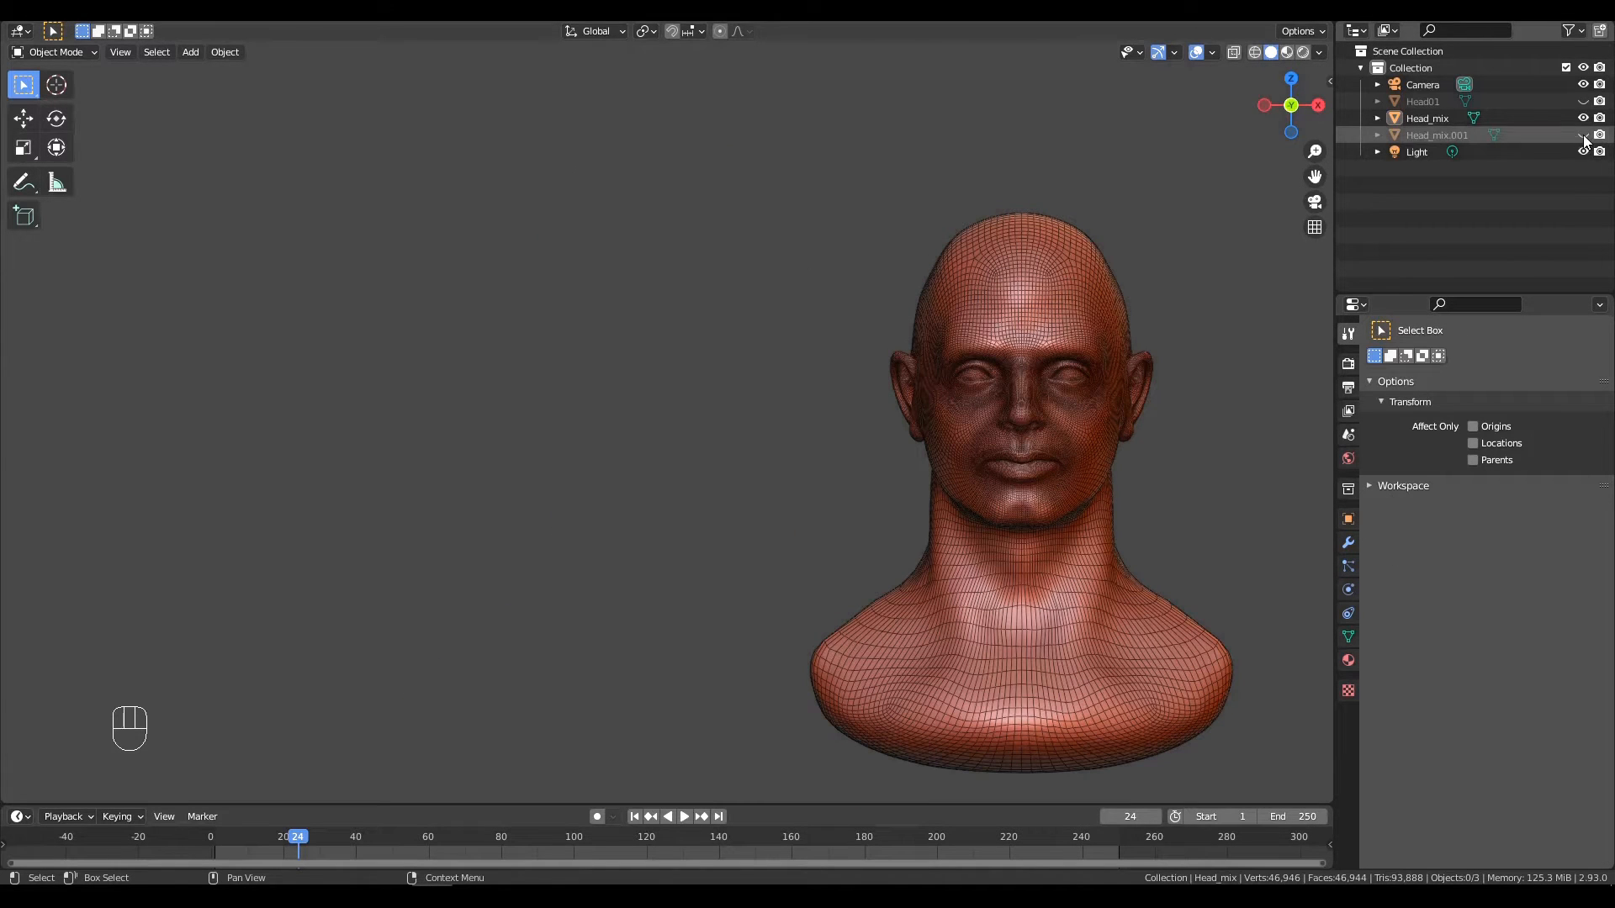
{"action": "left_click", "coordinate": [1582, 134]}
{"action": "left_click", "coordinate": [1073, 331]}
{"action": "key", "text": "shift+alt+z"}
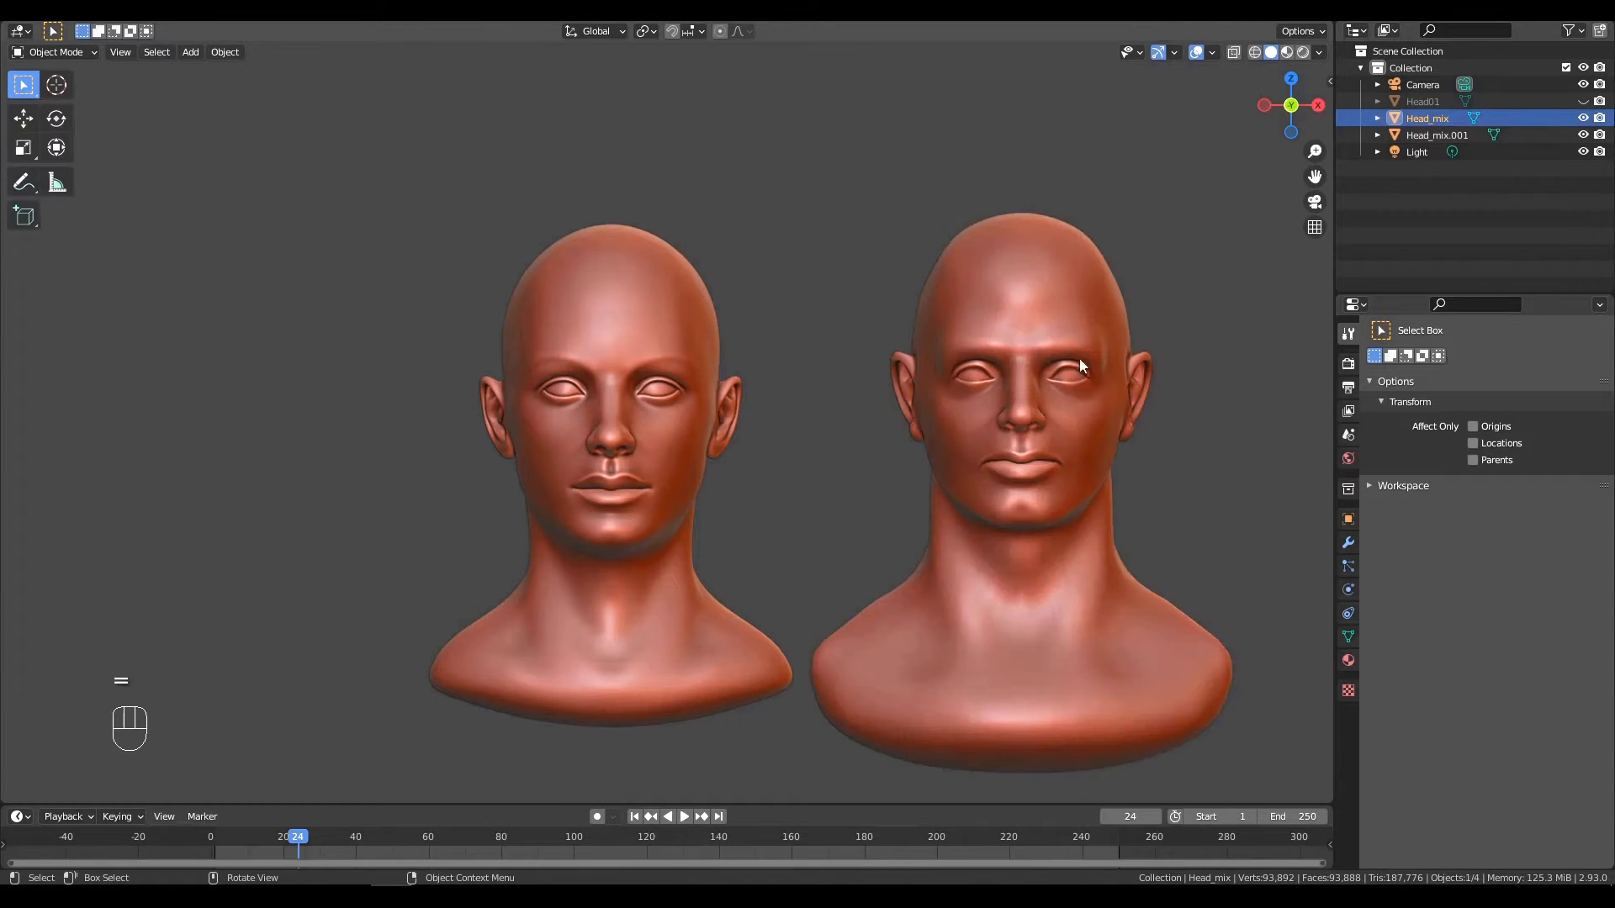
Hide Head_mix and select Head_mix.001 to view its blended shape on its own.
{"action": "left_click_drag", "start_coordinate": [1144, 461], "coordinate": [1144, 446], "text": "ctrl+alt"}
{"action": "left_click_drag", "start_coordinate": [946, 643], "coordinate": [920, 644], "text": "alt"}
{"action": "key", "text": "h"}
{"action": "left_click_drag", "start_coordinate": [710, 424], "coordinate": [942, 407], "text": "alt+shift"}
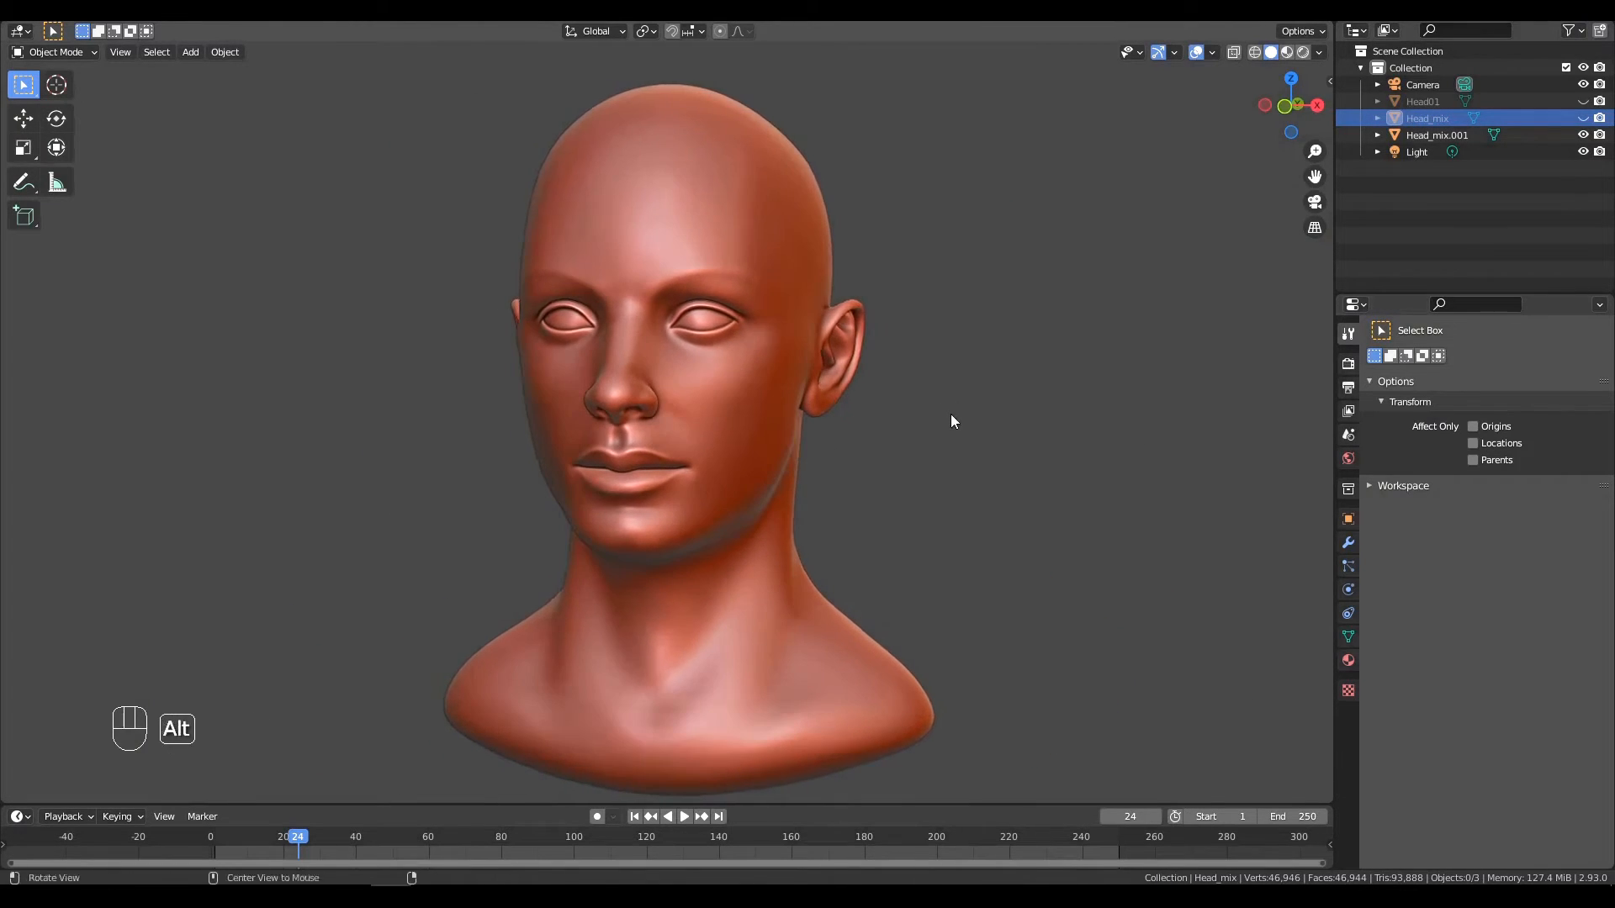
{"action": "left_click", "coordinate": [1436, 135]}
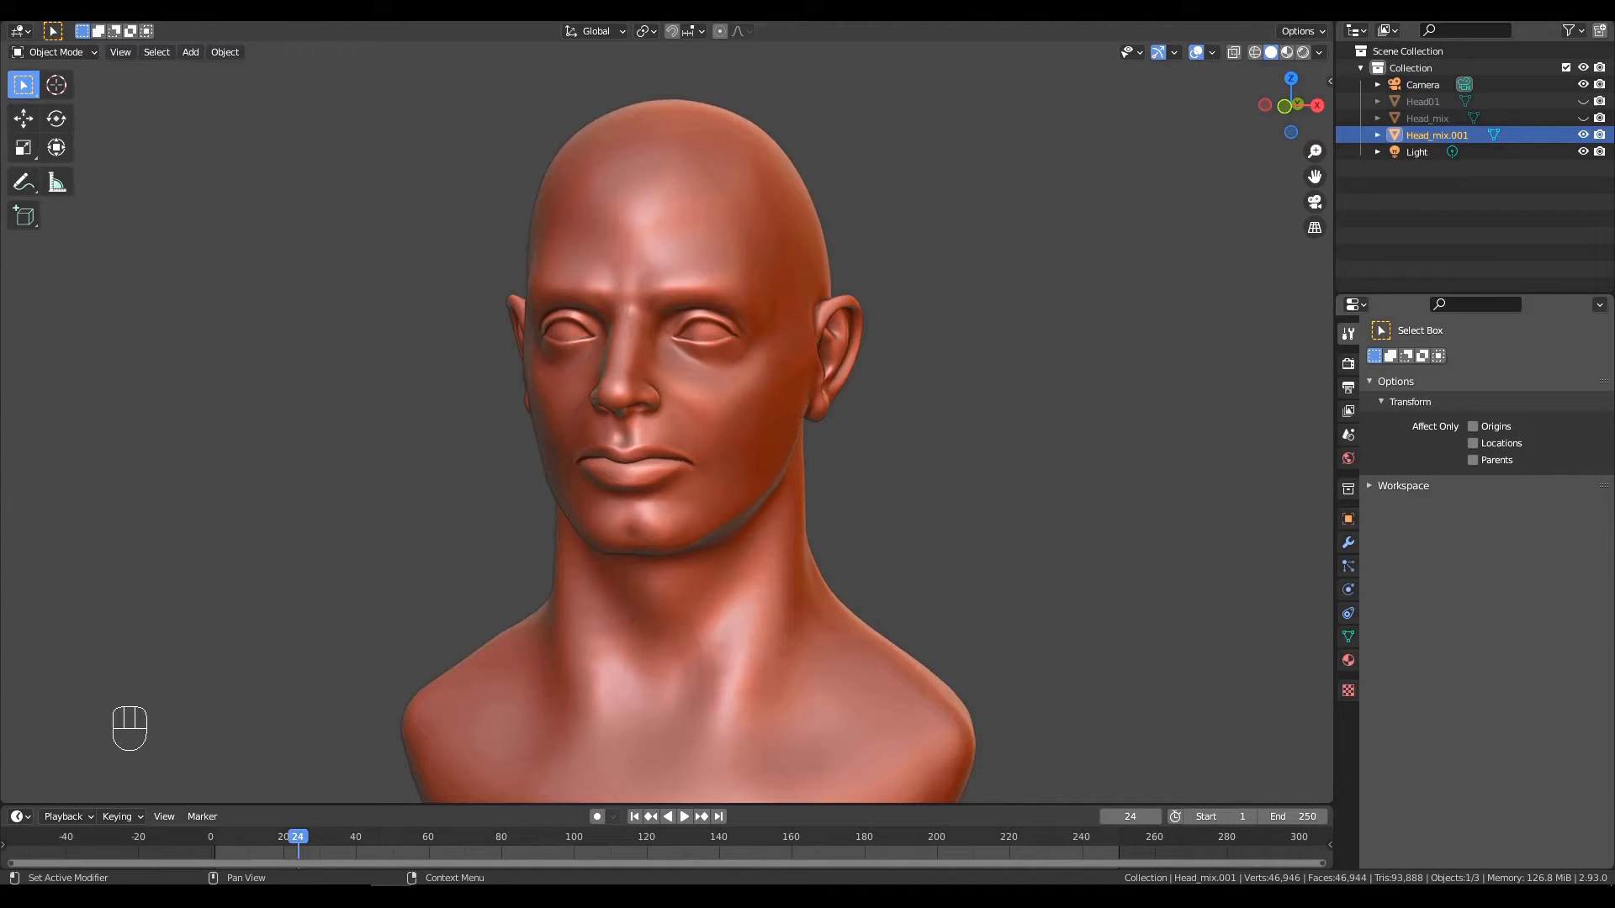
{"action": "scroll", "coordinate": [1137, 461], "scroll_direction": "down", "scroll_amount": 2}
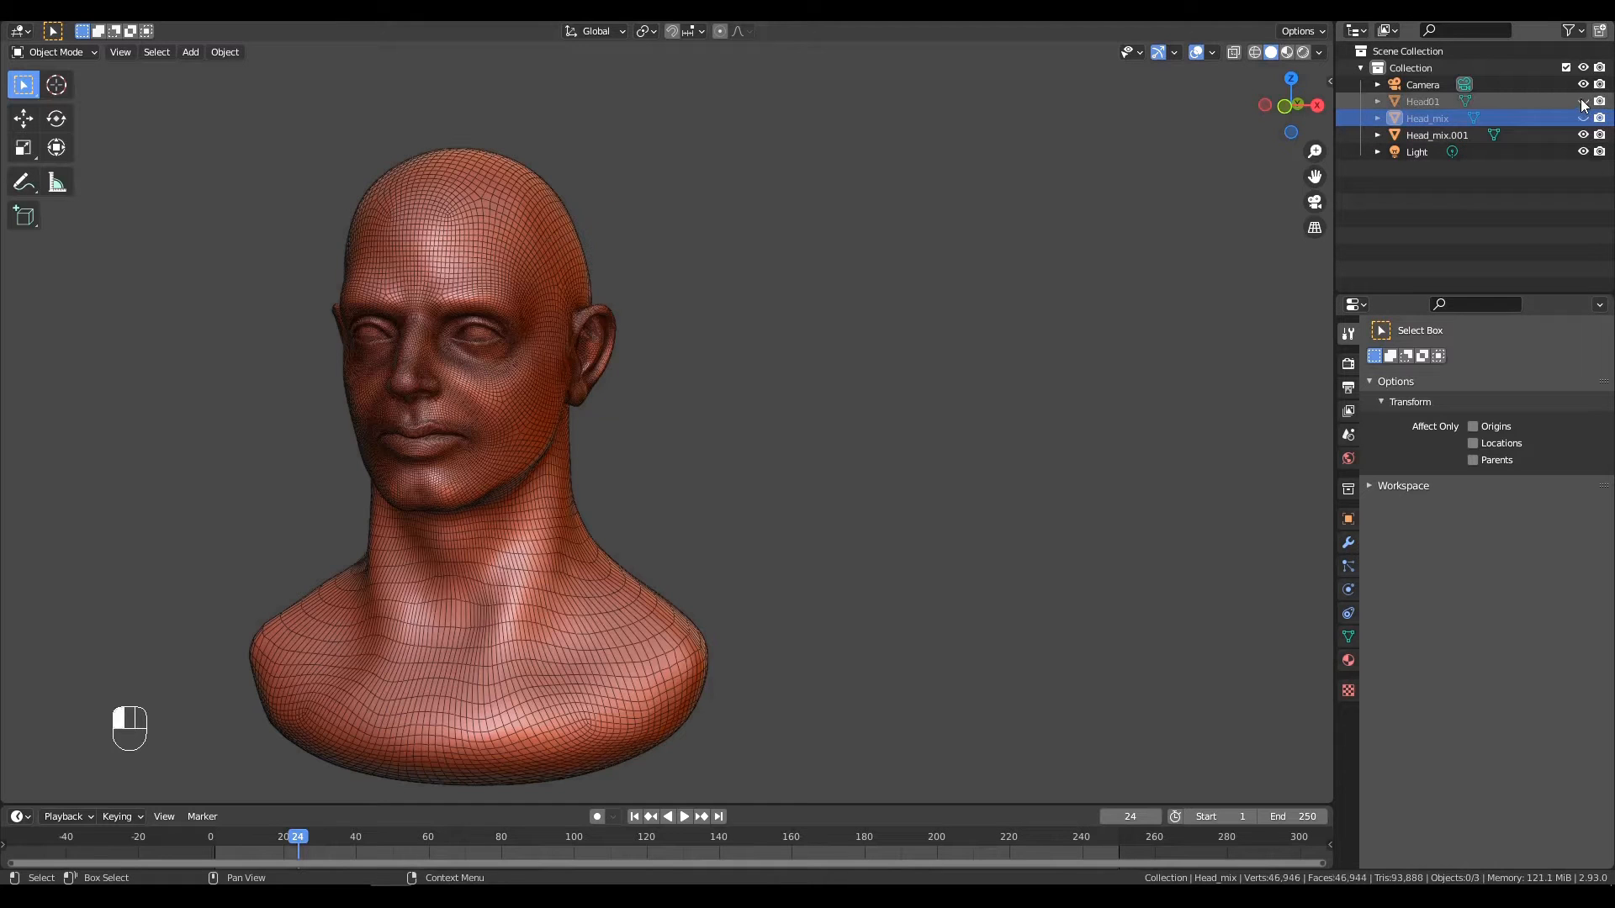
Unhide Head01 for comparison and turn off the wireframe on Head_mix.001.
{"action": "left_click", "coordinate": [1582, 101]}
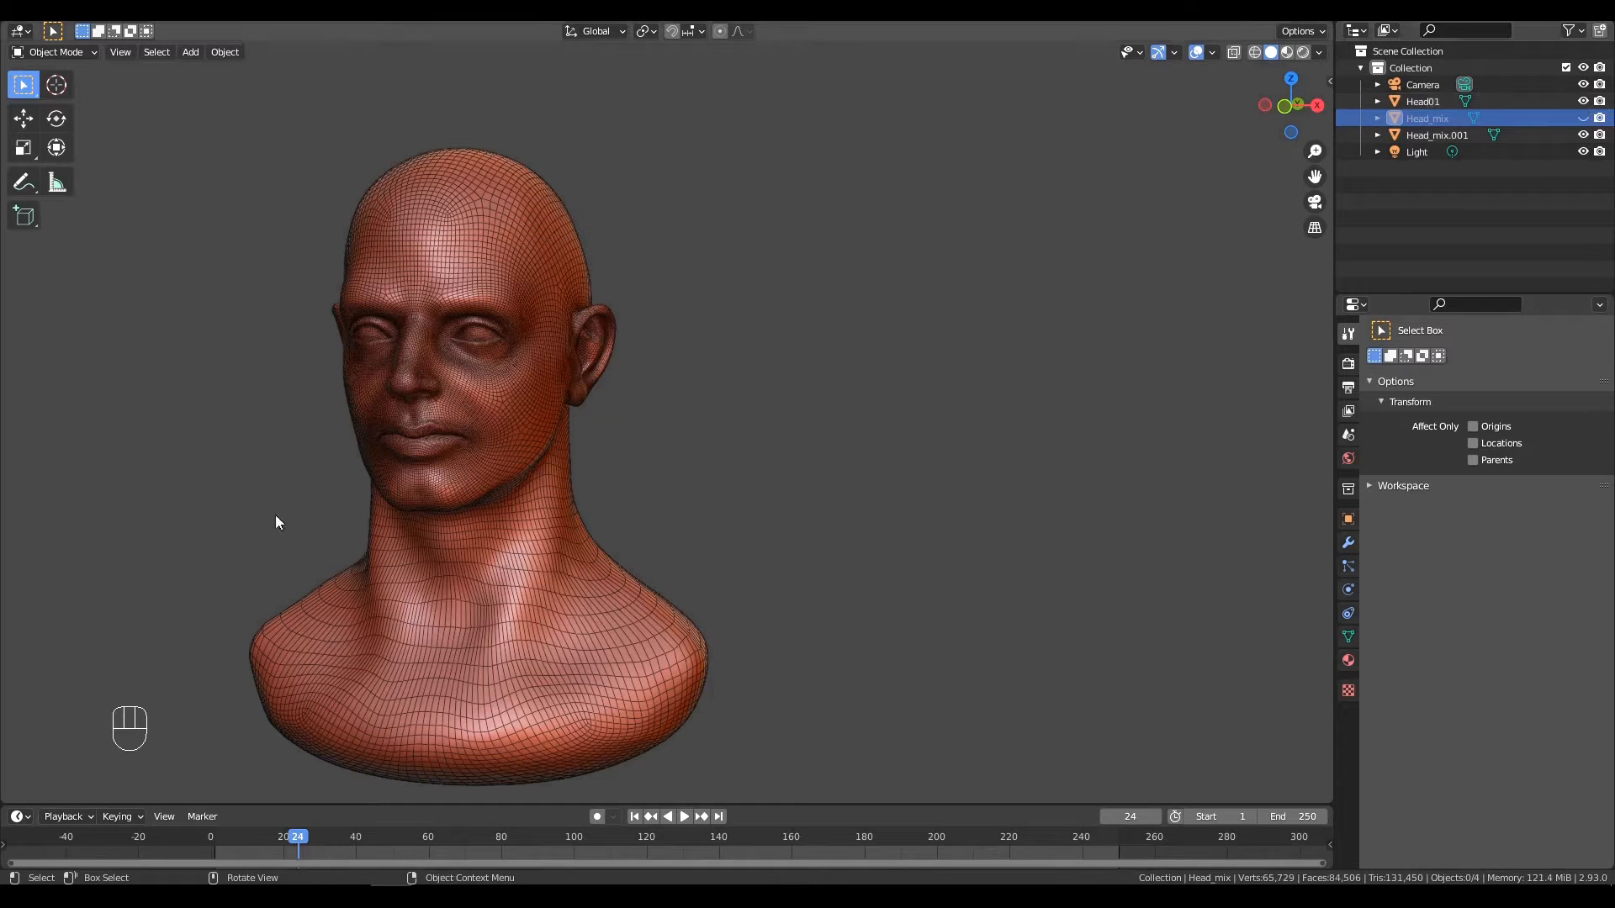
{"action": "scroll", "coordinate": [275, 515], "scroll_direction": "down", "scroll_amount": 2}
{"action": "left_click_drag", "start_coordinate": [849, 515], "coordinate": [677, 513], "text": "alt+shift"}
{"action": "middle_click_drag", "start_coordinate": [677, 514], "coordinate": [678, 510], "text": "alt+shift"}
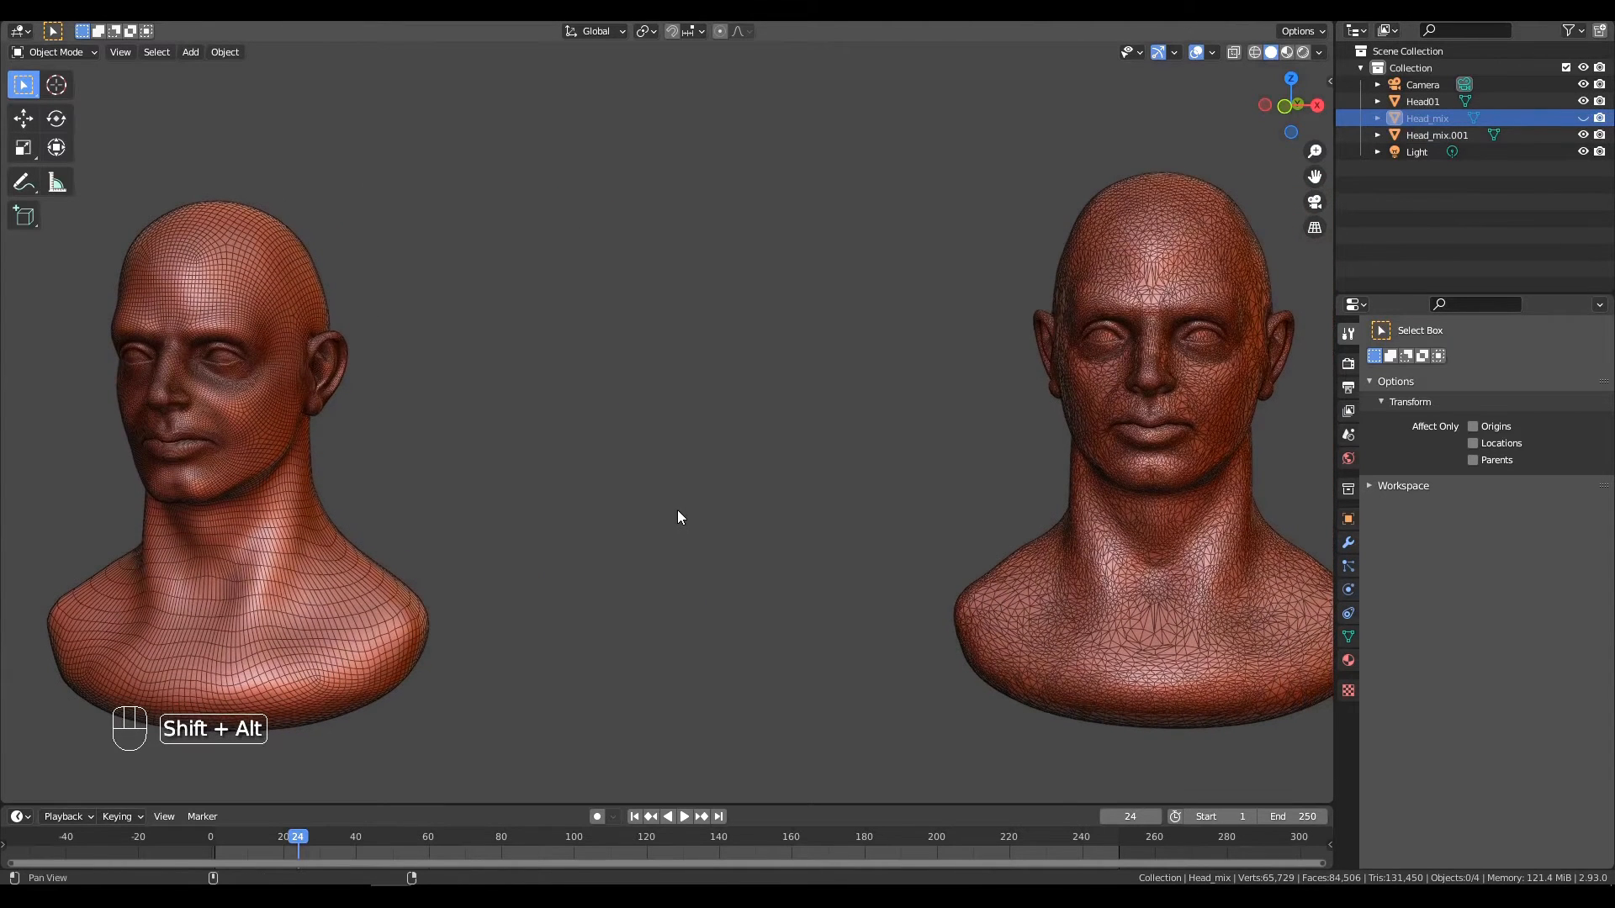
{"action": "left_click", "coordinate": [281, 625]}
{"action": "key", "text": "="}
{"action": "left_click", "coordinate": [1058, 612]}
{"action": "key", "text": "="}
Hide Head01 and select Head_mix.001, framing it alone in the view.
{"action": "middle_click_drag", "start_coordinate": [741, 572], "coordinate": [723, 618], "text": "ctrl+alt"}
{"action": "left_click", "coordinate": [1175, 580]}
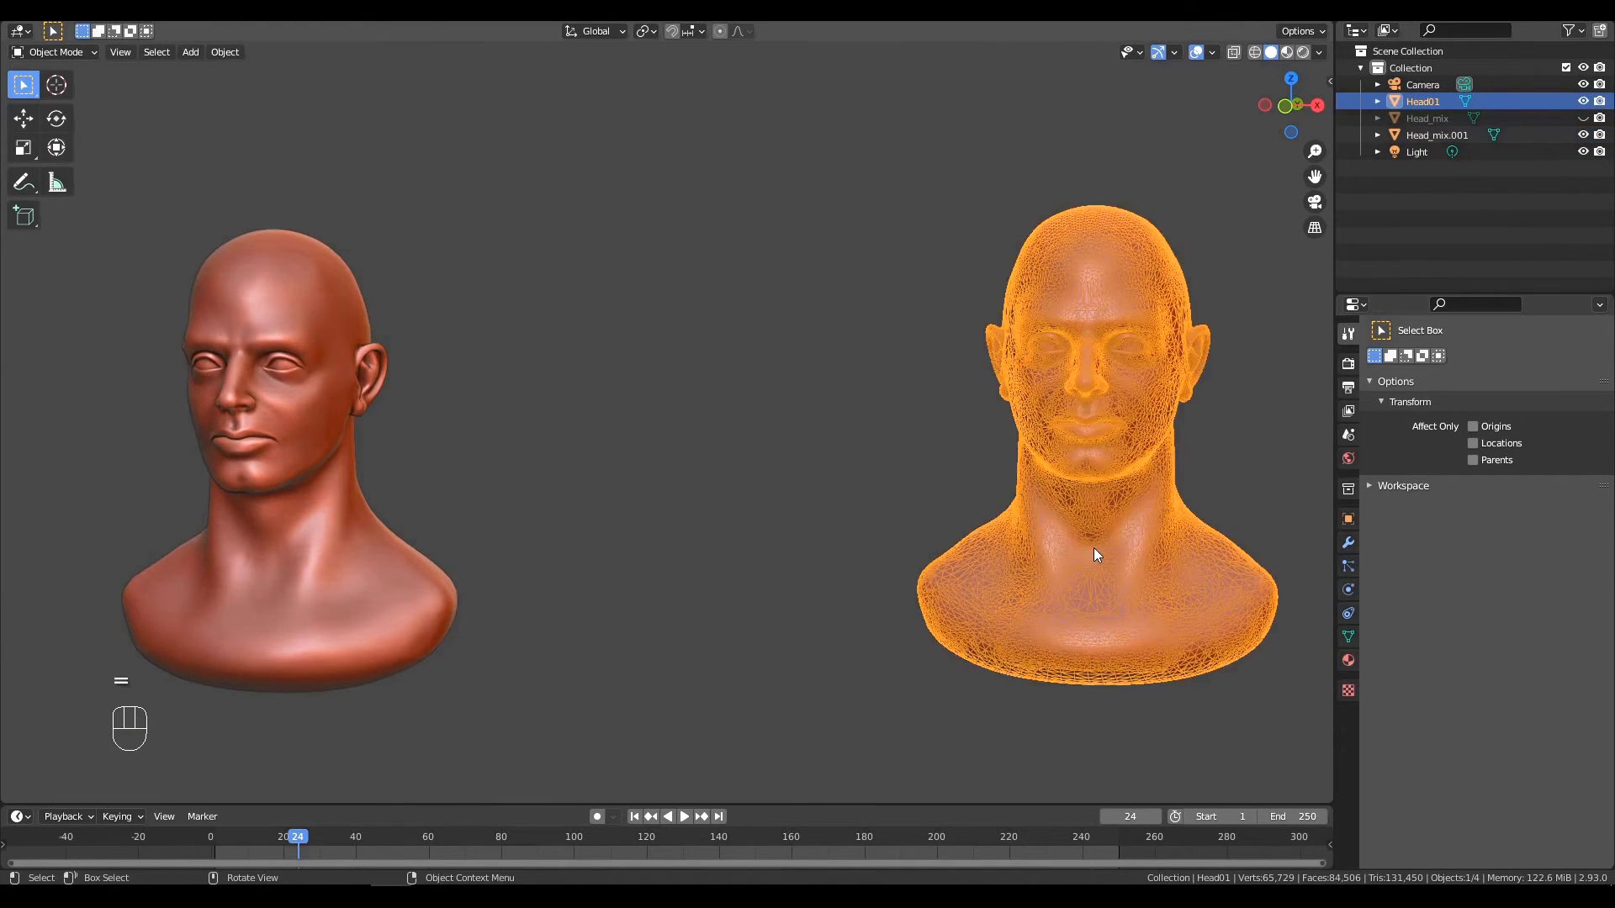
{"action": "key", "text": "h"}
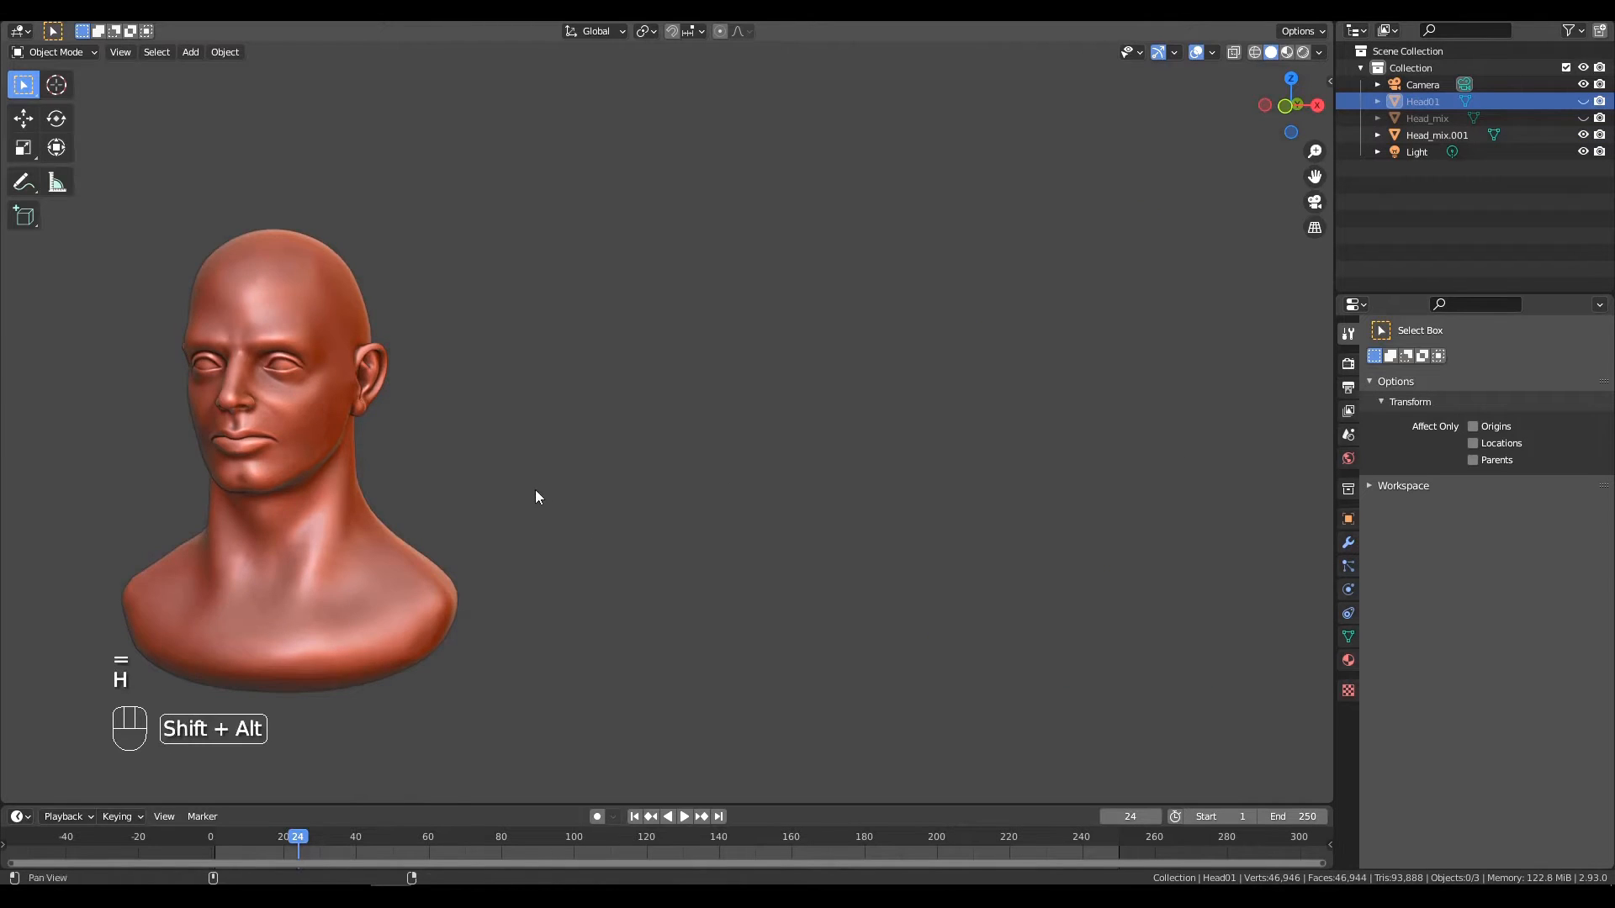
{"action": "middle_click_drag", "start_coordinate": [535, 489], "coordinate": [855, 477], "text": "shift"}
{"action": "left_click_drag", "start_coordinate": [854, 477], "coordinate": [998, 432], "text": "ctrl+alt"}
{"action": "left_click", "coordinate": [1436, 134]}
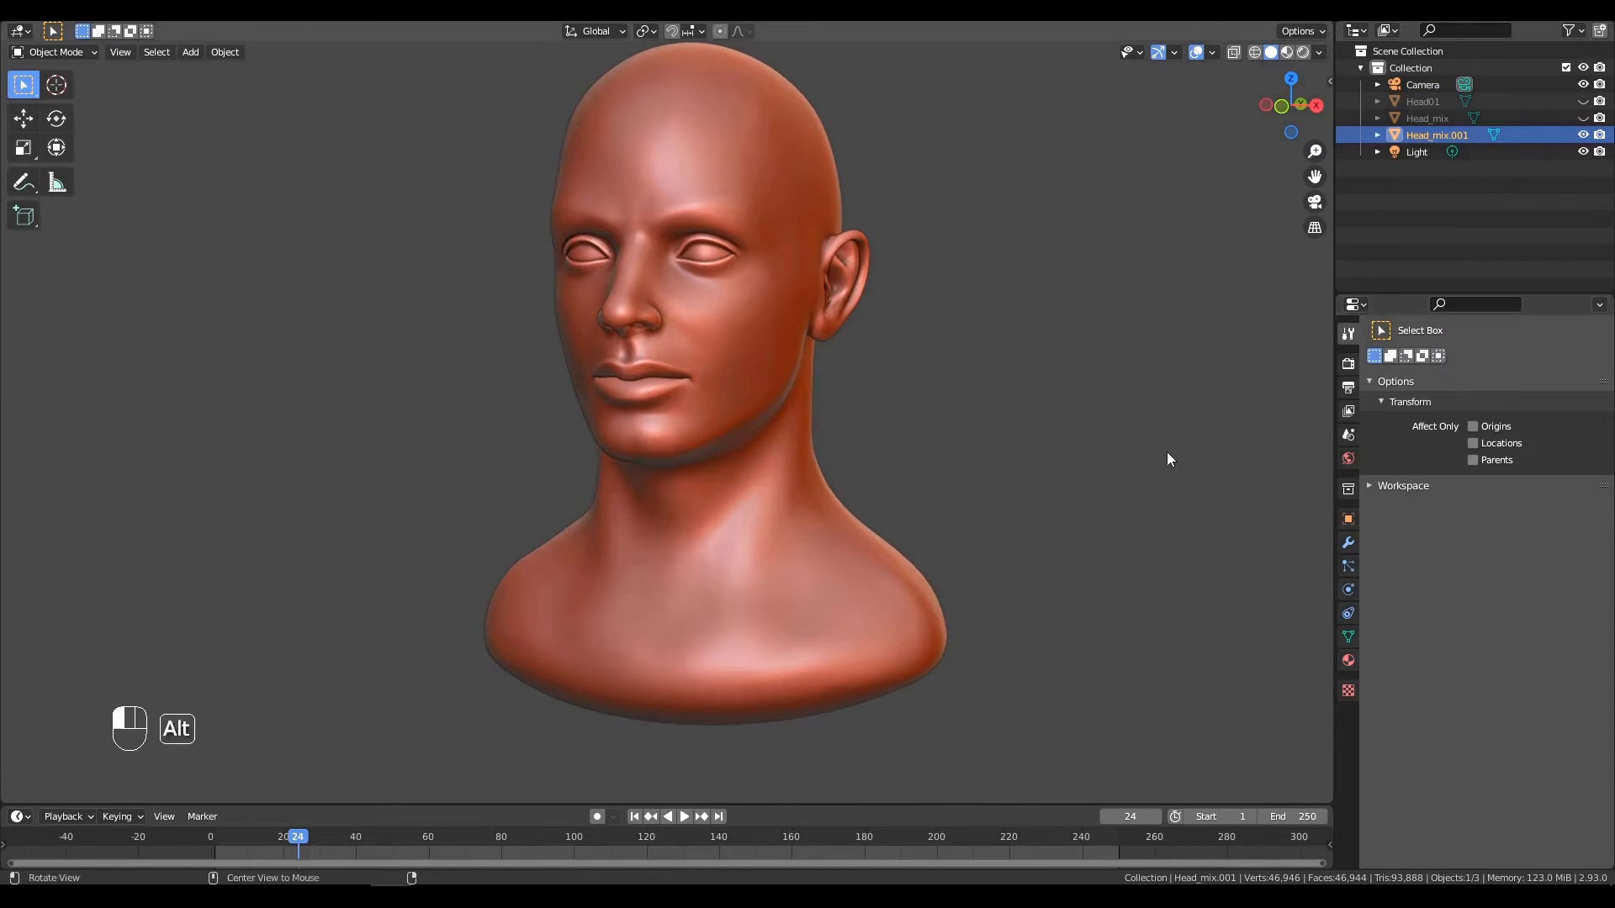
{"action": "left_click_drag", "start_coordinate": [1167, 451], "coordinate": [1102, 461], "text": "alt"}
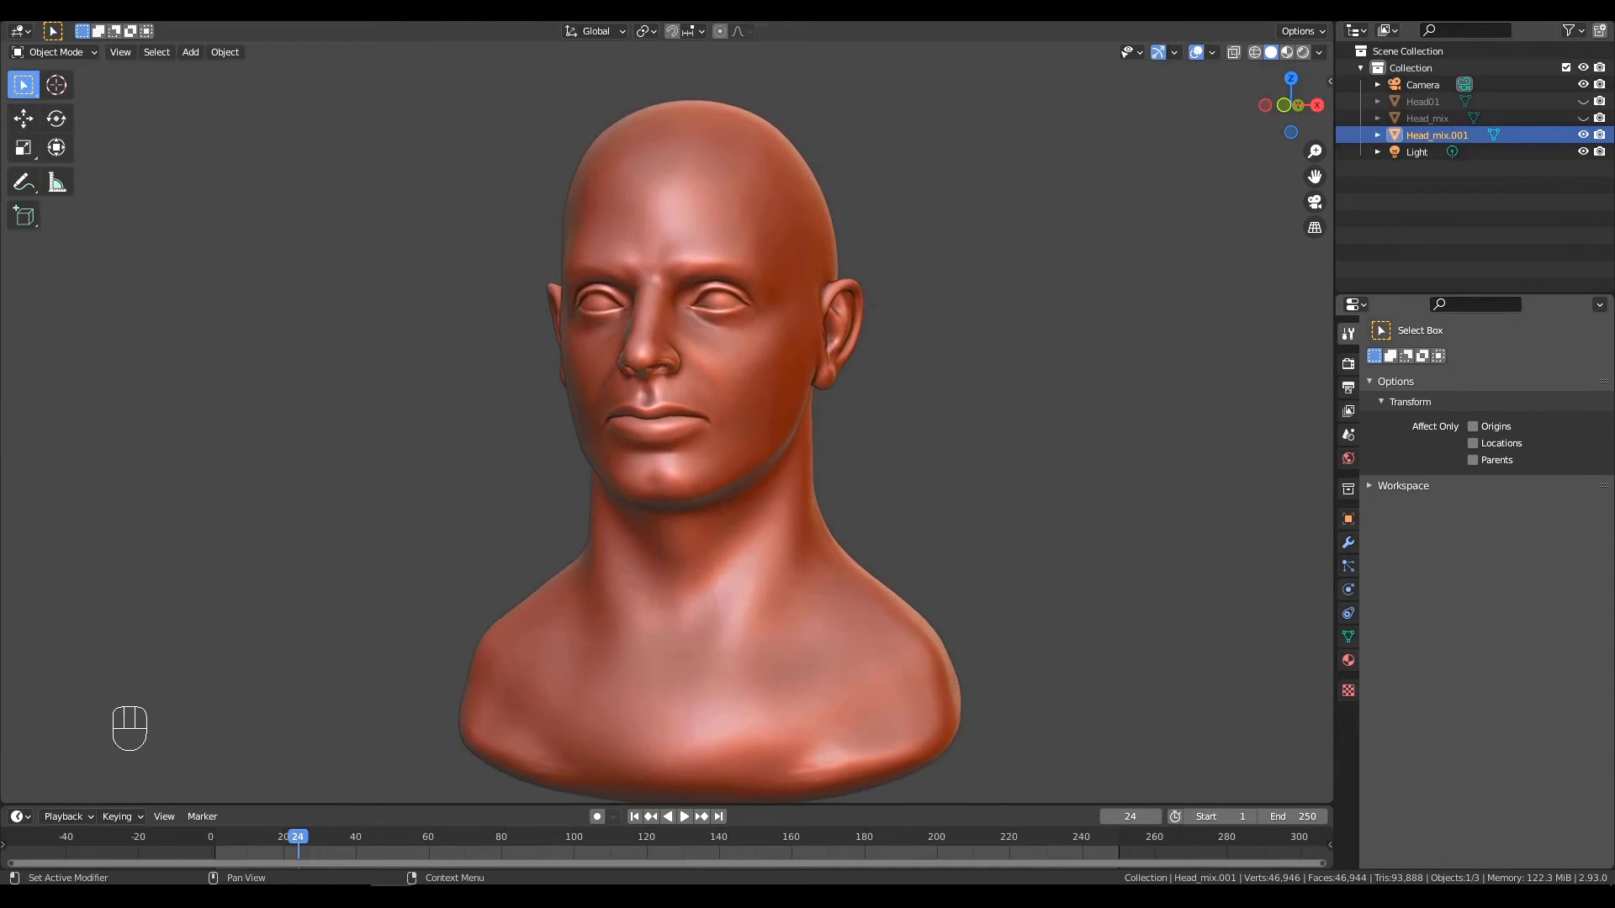
Show Head_mix.001's wireframe and expand the viewport to fullscreen.
{"action": "left_click", "coordinate": [1138, 357]}
{"action": "middle_click_drag", "start_coordinate": [1138, 357], "coordinate": [1098, 382], "text": "alt"}
{"action": "middle_click_drag", "start_coordinate": [1097, 382], "coordinate": [1067, 446], "text": "alt+shift"}
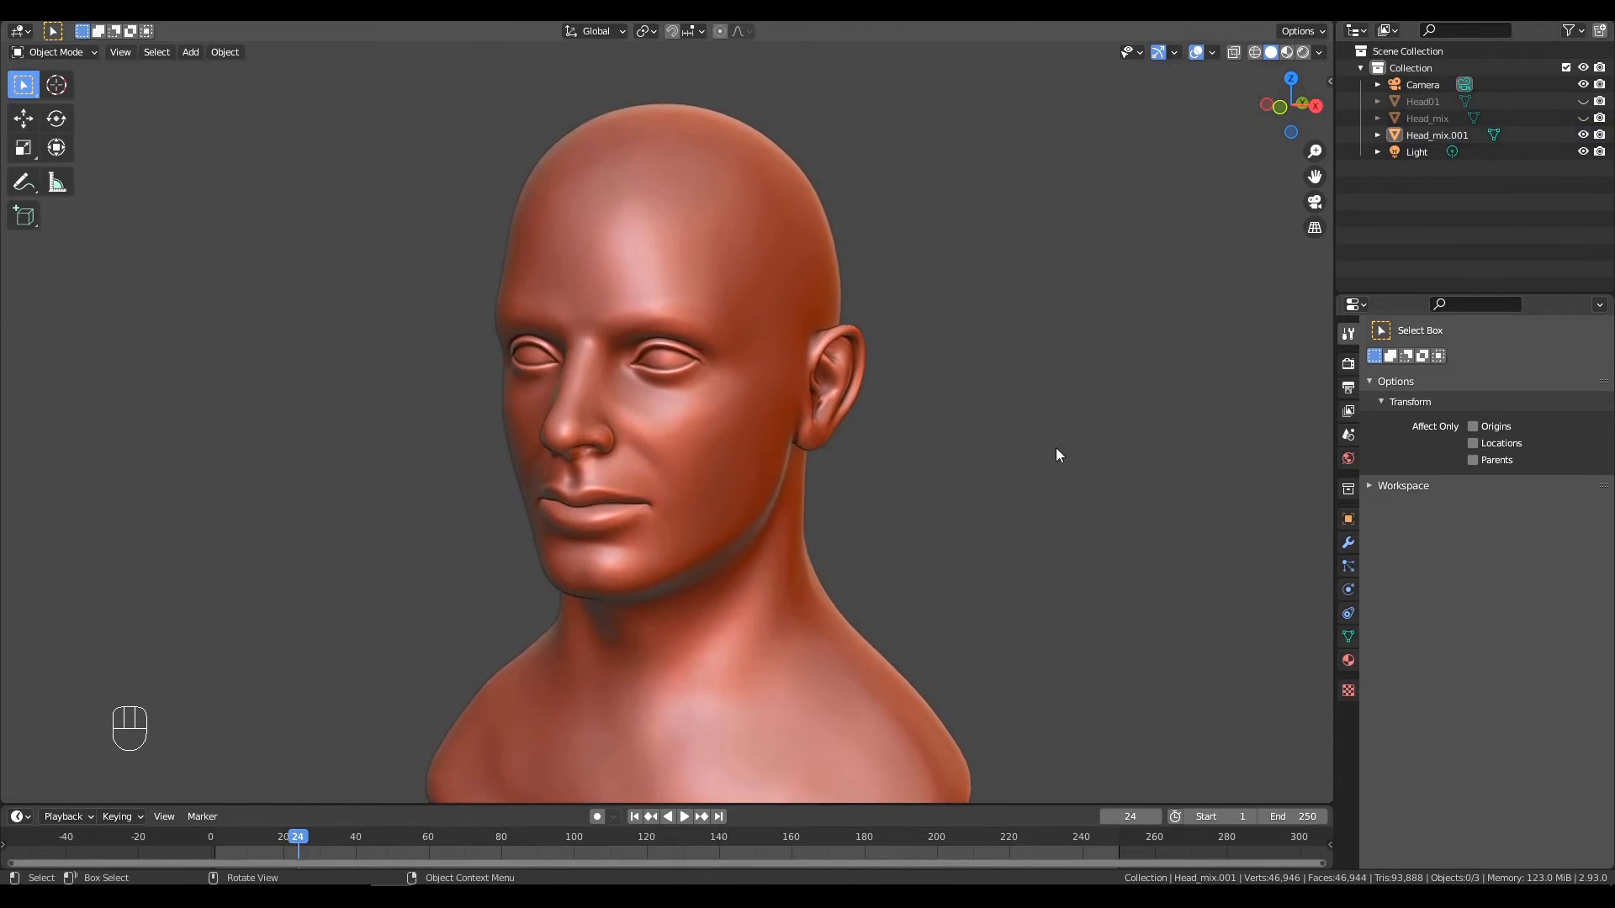
{"action": "key", "text": "equal"}
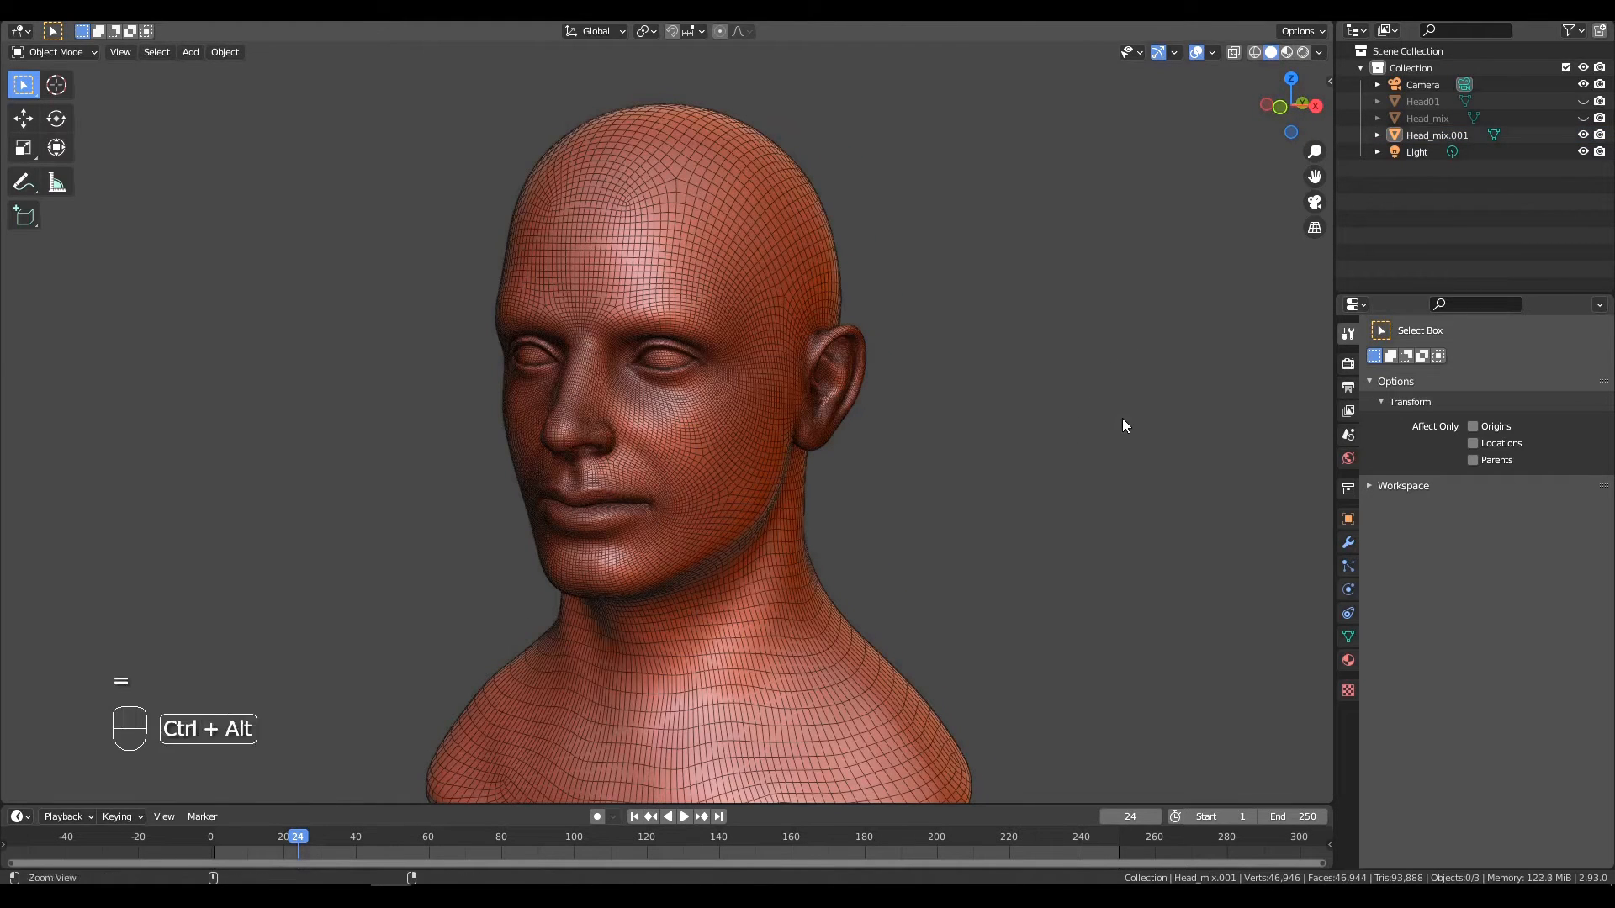
{"action": "key", "text": "ctrl+alt+space"}
{"action": "left_click_drag", "start_coordinate": [1160, 412], "coordinate": [324, 418], "text": "alt"}
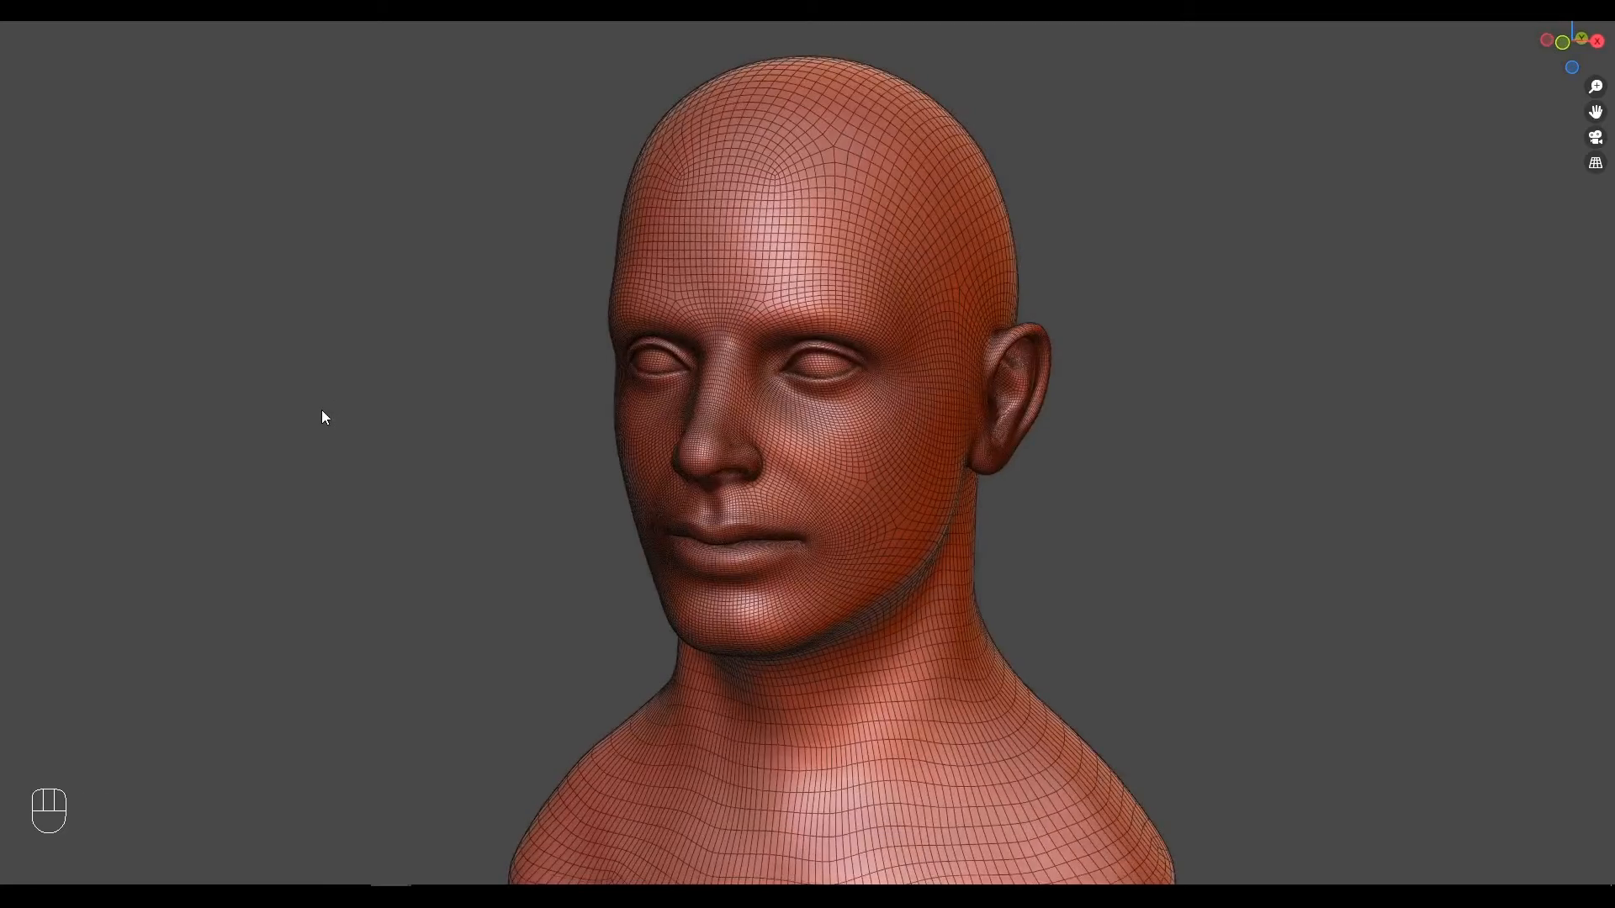
Examine the blended human and monkey head shapes from several angles, both shaded and with the wireframe.
{"action": "key", "text": "equal"}
{"action": "left_click_drag", "start_coordinate": [501, 494], "coordinate": [545, 508], "text": "alt"}
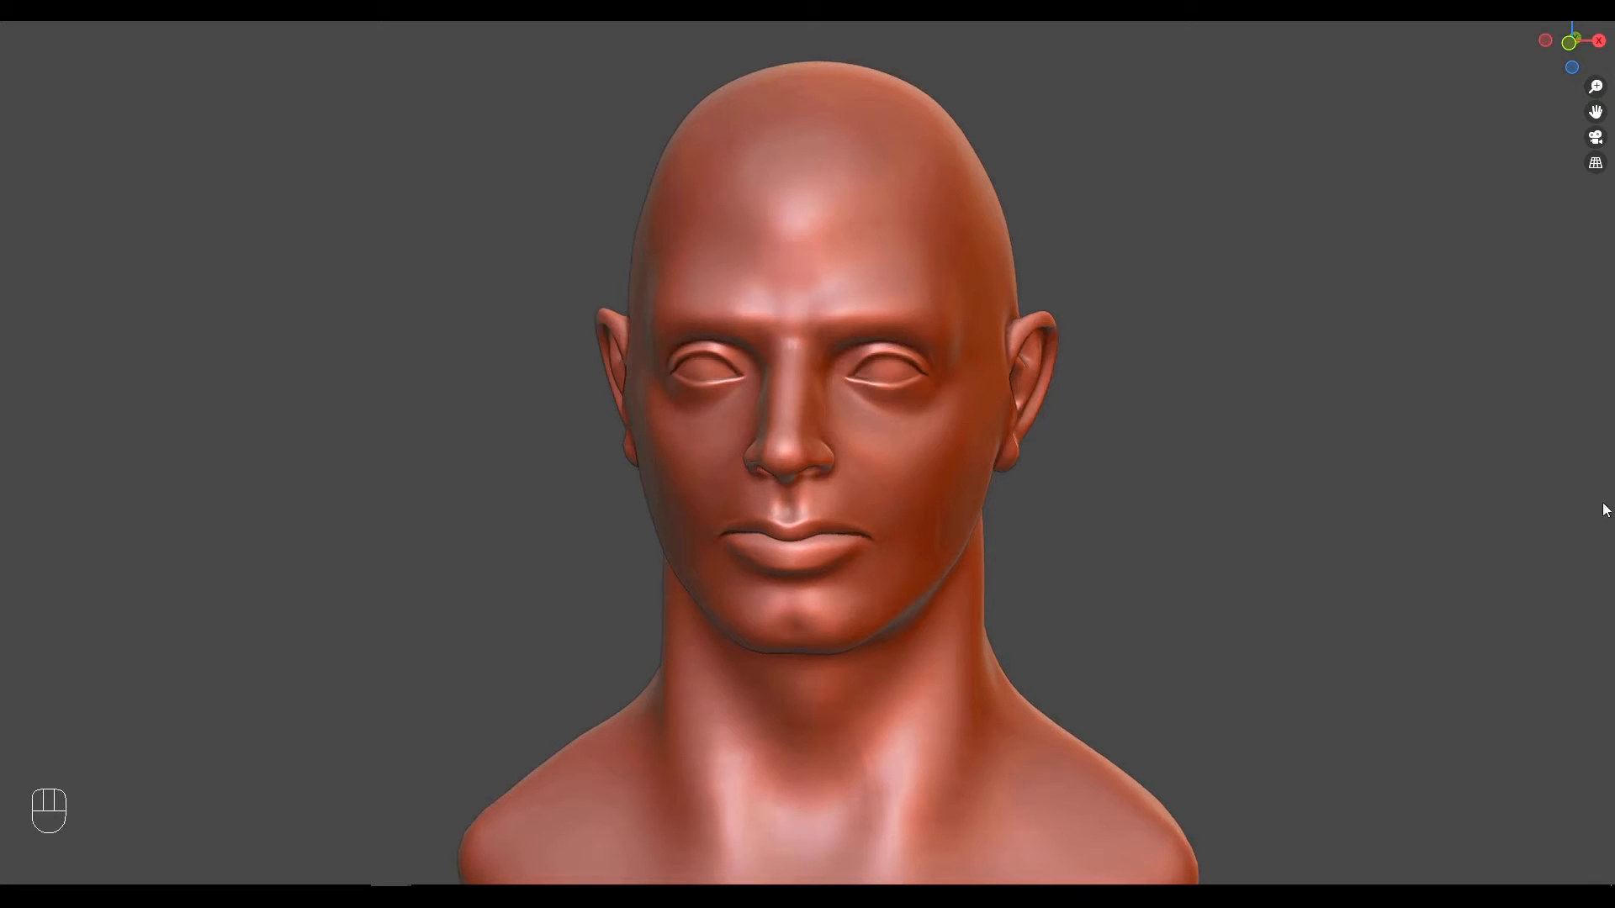
{"action": "left_click_drag", "start_coordinate": [1128, 457], "coordinate": [792, 508], "text": "alt"}
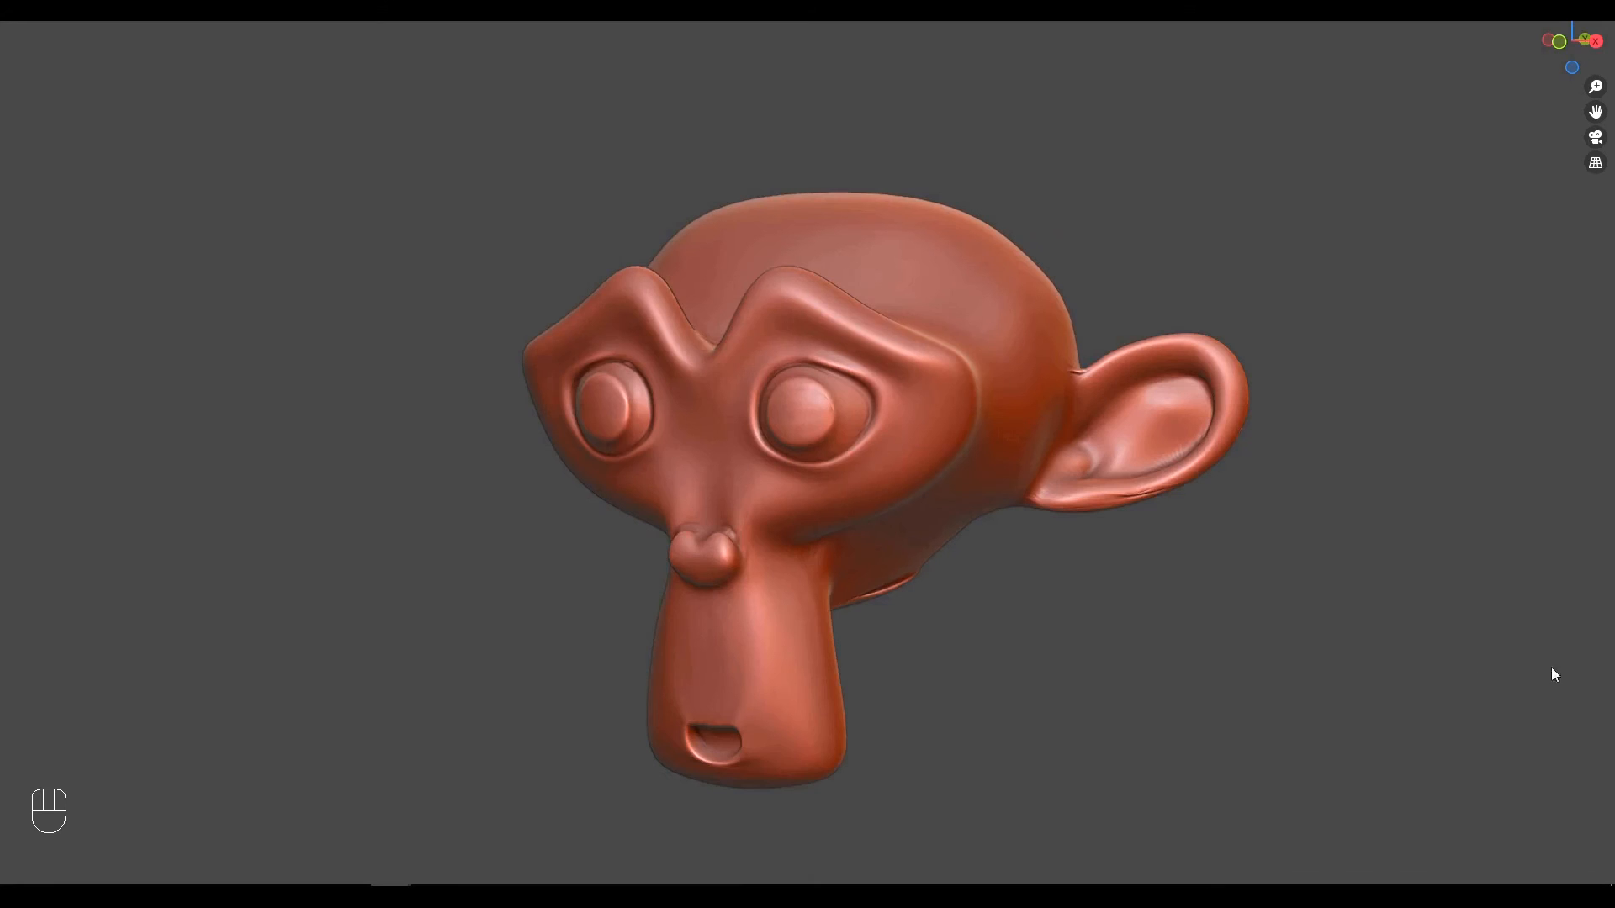
{"action": "mouse_move", "coordinate": [1161, 530]}
{"action": "left_mouse_down", "text": "alt"}
{"action": "mouse_move", "coordinate": [1334, 533]}
{"action": "mouse_move", "coordinate": [1269, 555]}
{"action": "mouse_move", "coordinate": [1295, 544]}
{"action": "left_mouse_up", "text": "alt"}
{"action": "middle_click_drag", "start_coordinate": [1293, 542], "coordinate": [1264, 568], "text": "alt"}
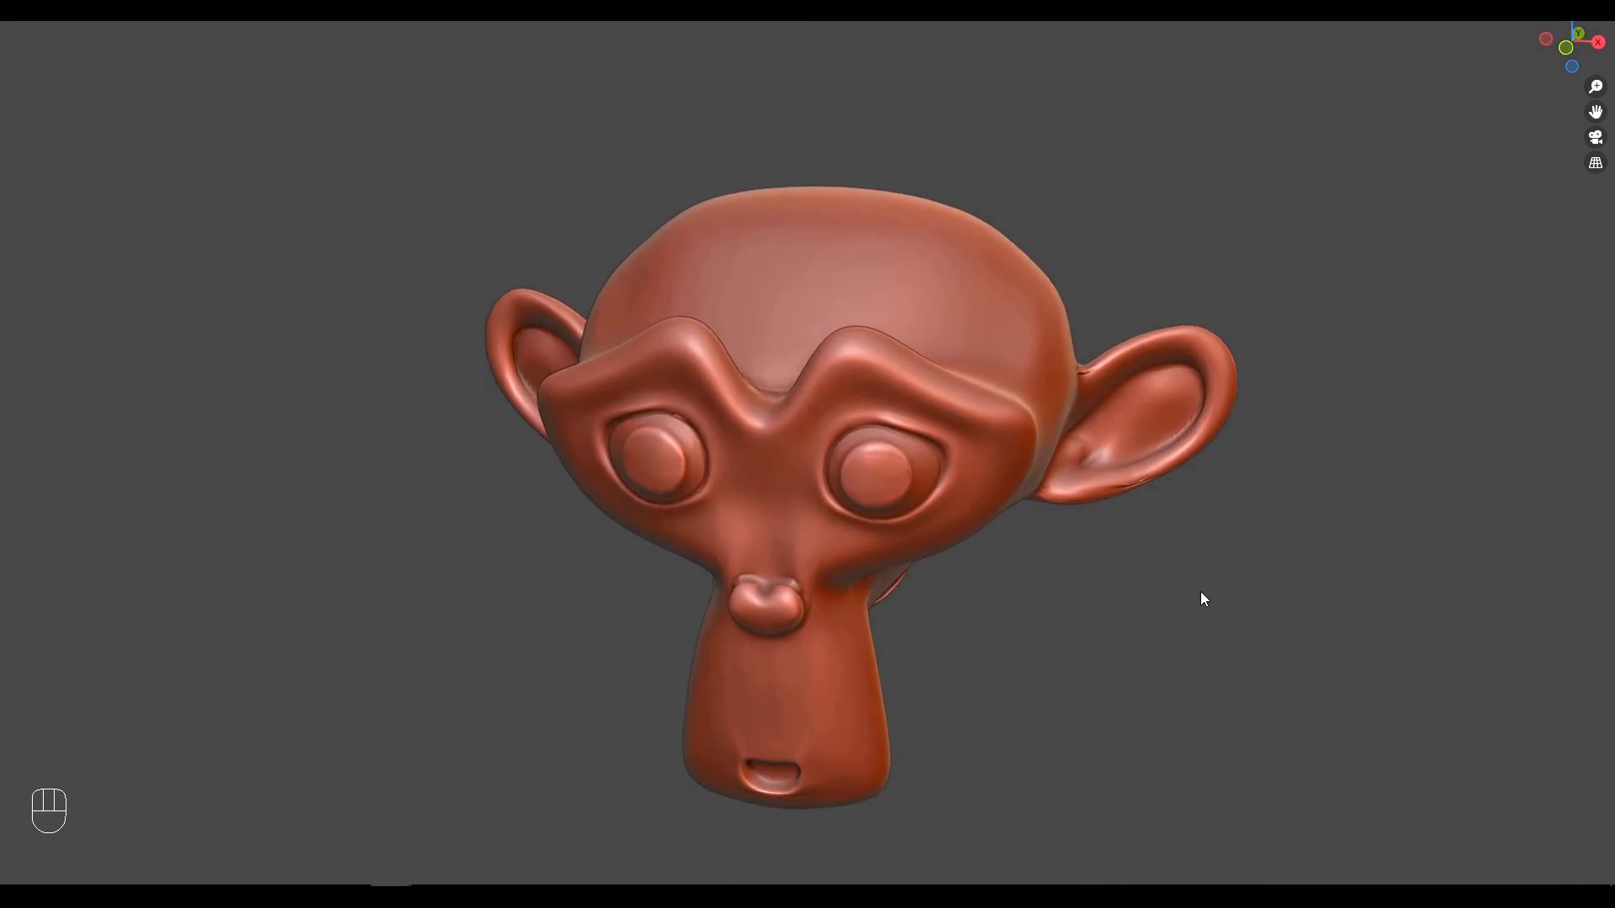
{"action": "key", "text": "equal"}
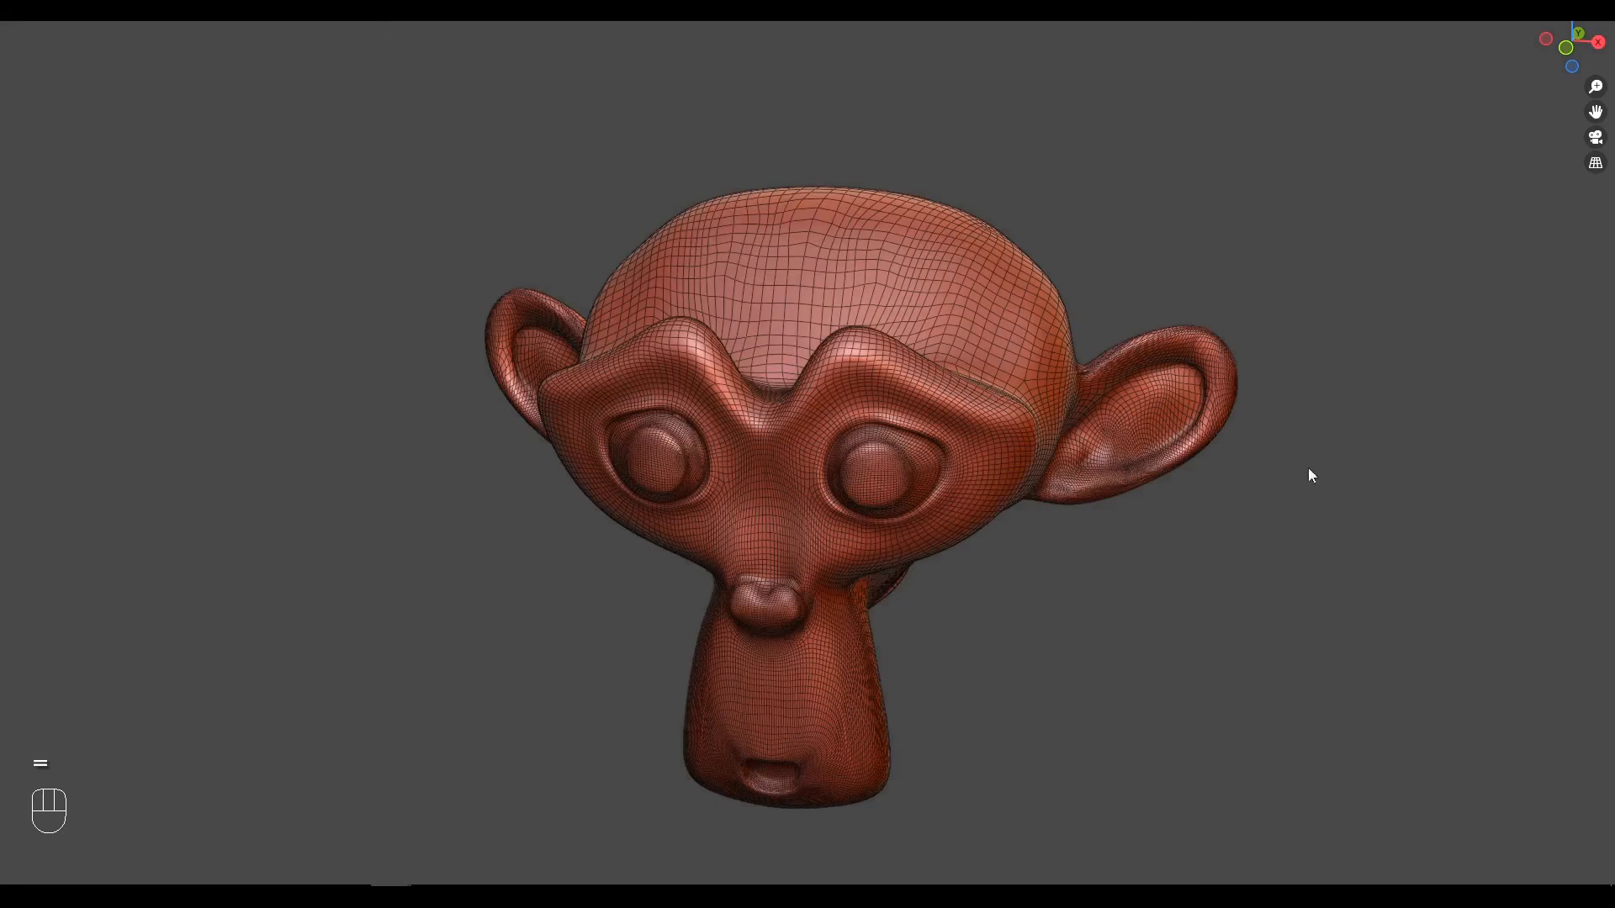
{"action": "left_click_drag", "start_coordinate": [1309, 468], "coordinate": [1199, 427], "text": "alt"}
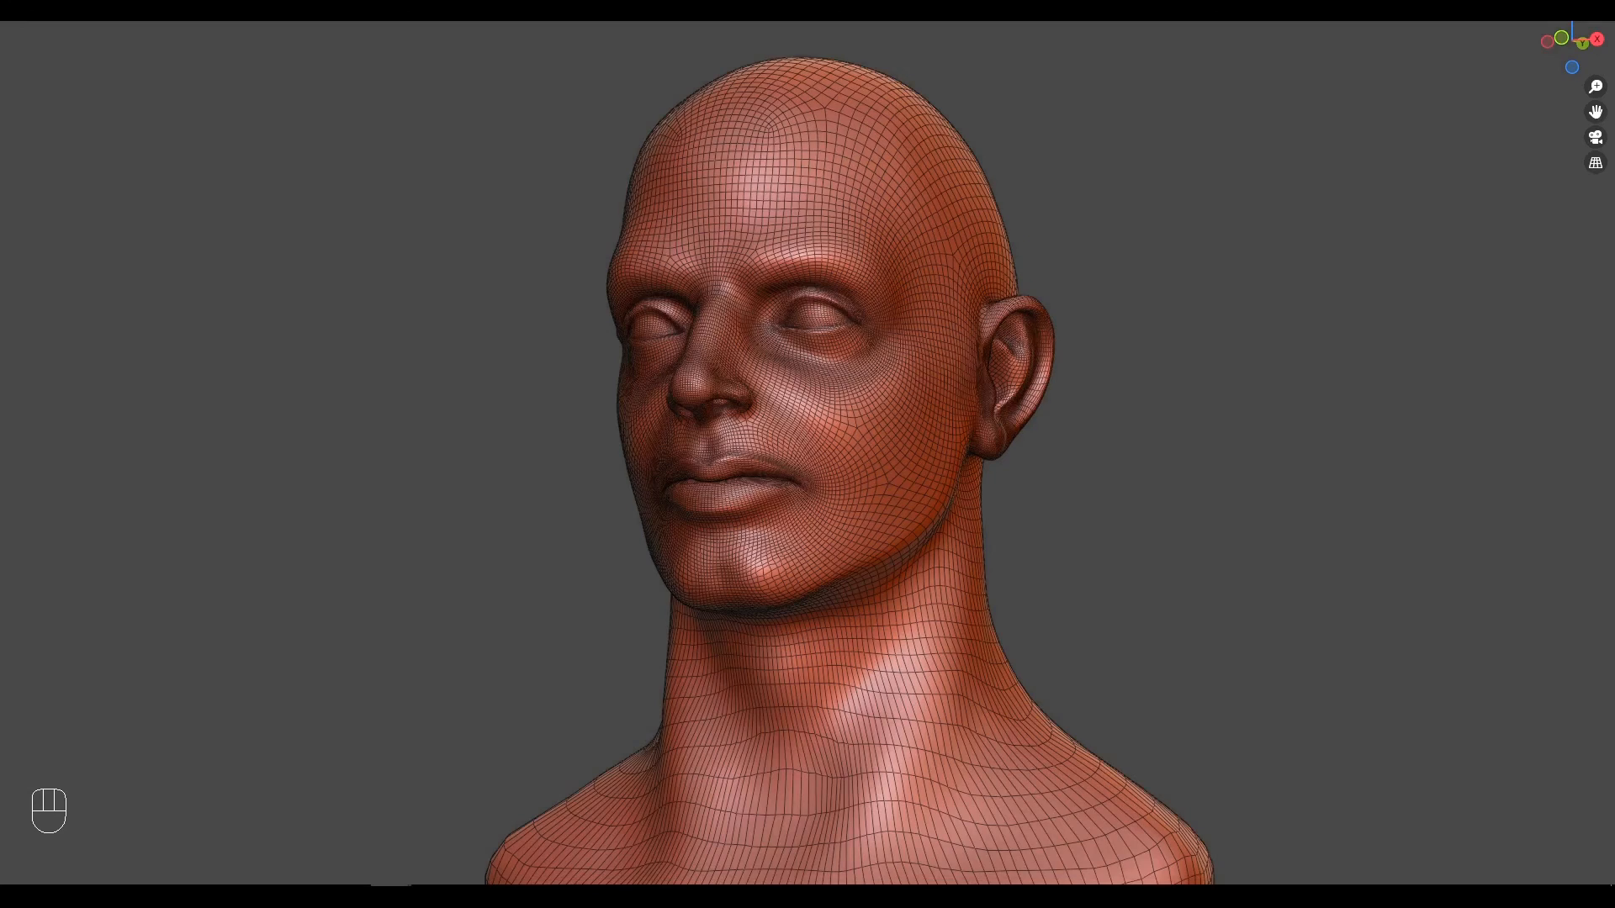
{"action": "left_click_drag", "start_coordinate": [1381, 447], "coordinate": [1402, 458], "text": "alt"}
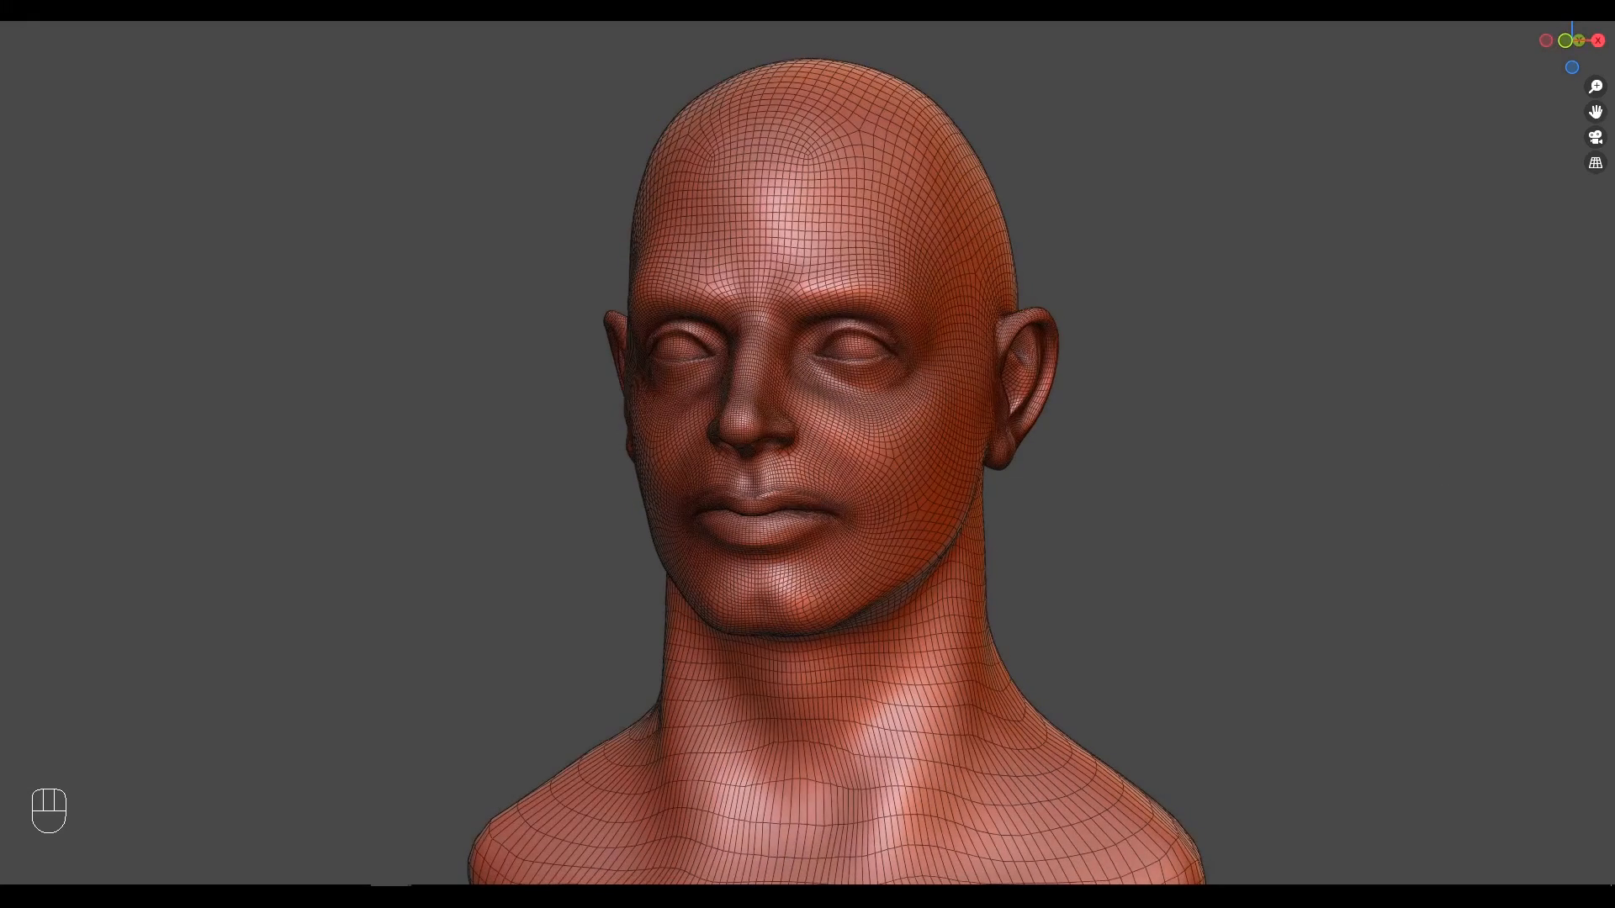